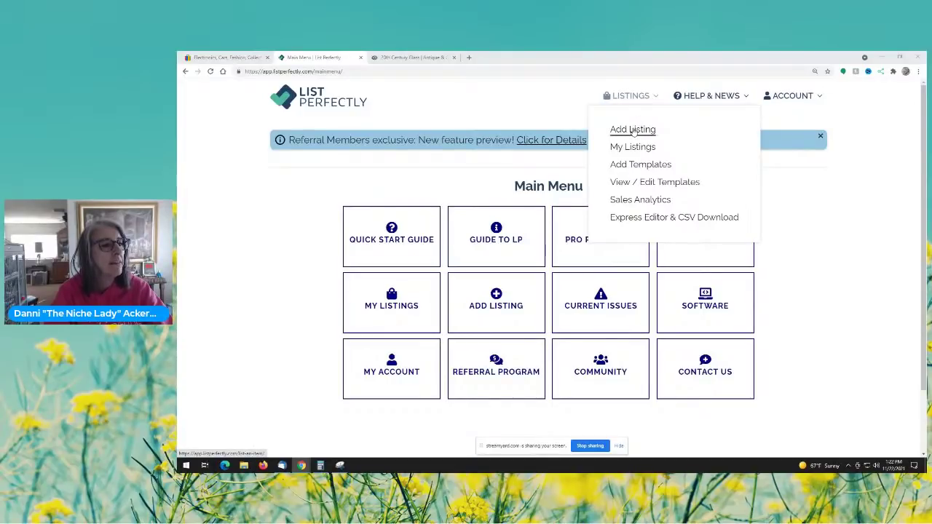
Step: Start a new listing and check which templates are available for it
left_click(633, 130)
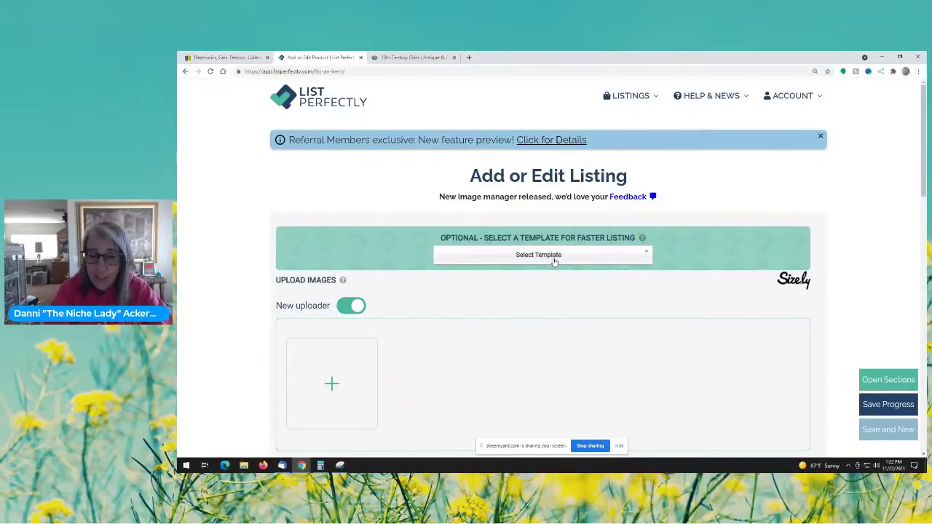
scroll(553, 262, "down", 1)
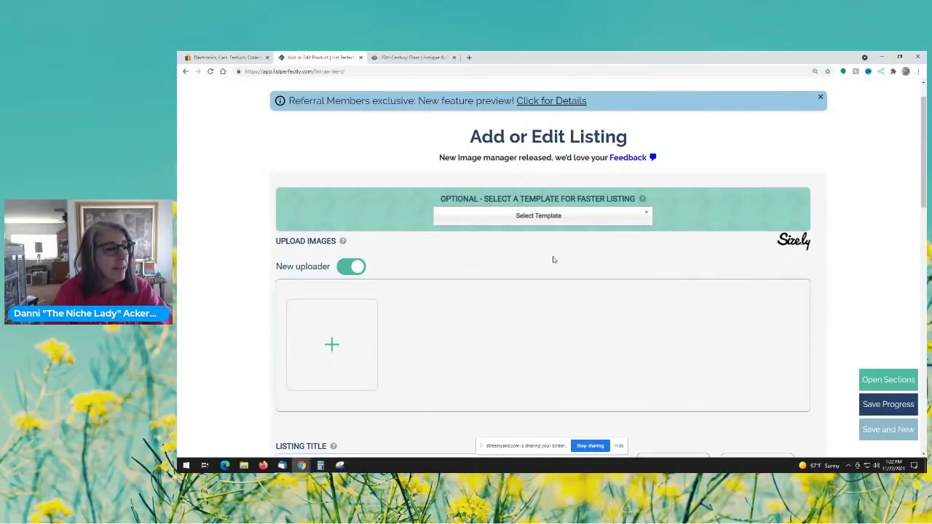
left_click(560, 217)
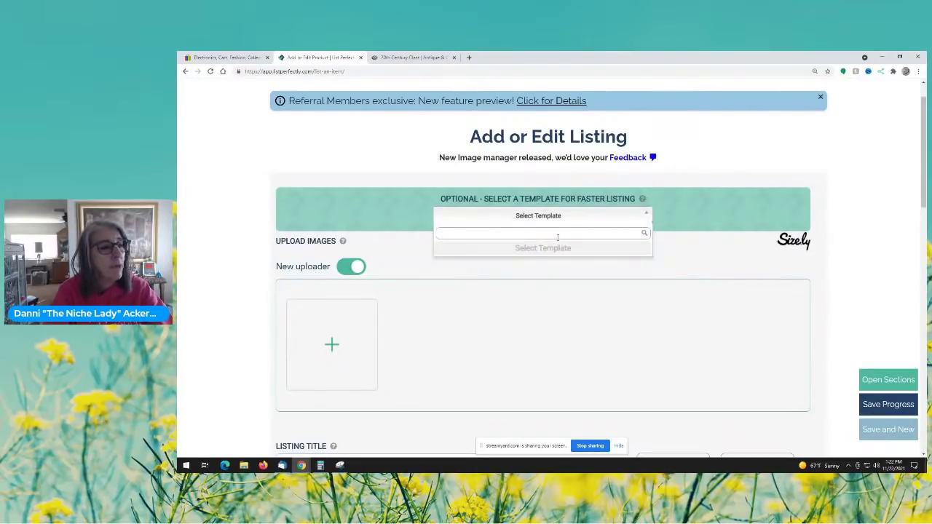
left_click(705, 254)
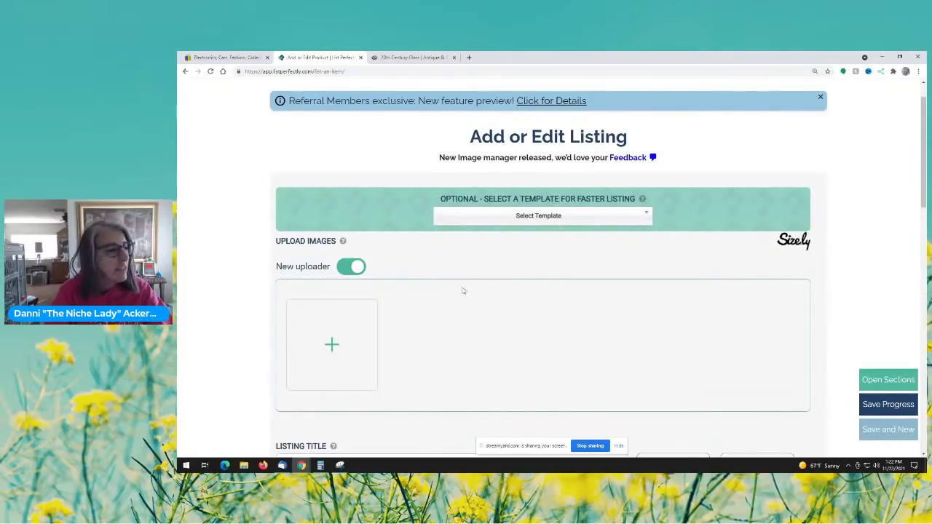
Step: Upload the two succulent garden puzzle images from Downloads and make the puzzle box photo the first image
scroll(500, 256, "down", 1)
scroll(500, 256, "down", 1)
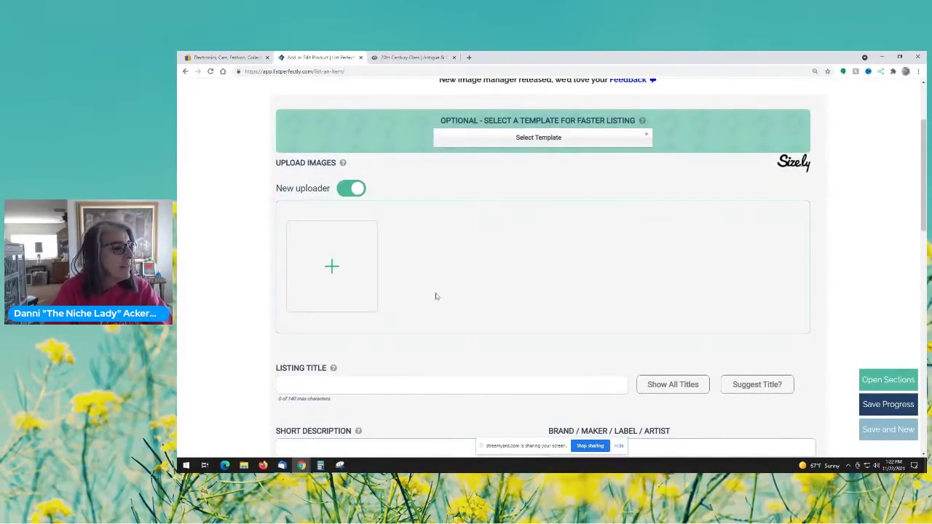
left_click(332, 268)
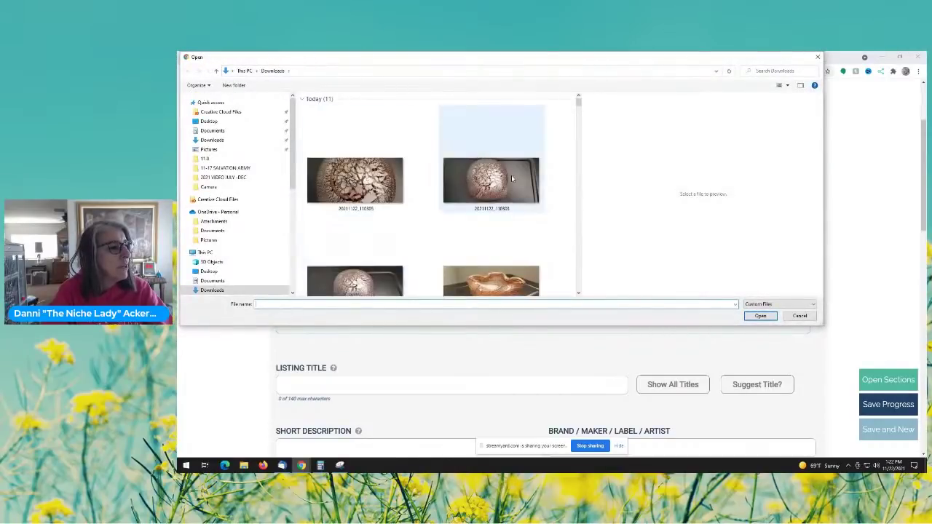
scroll(566, 235, "down", 2)
scroll(567, 236, "down", 4)
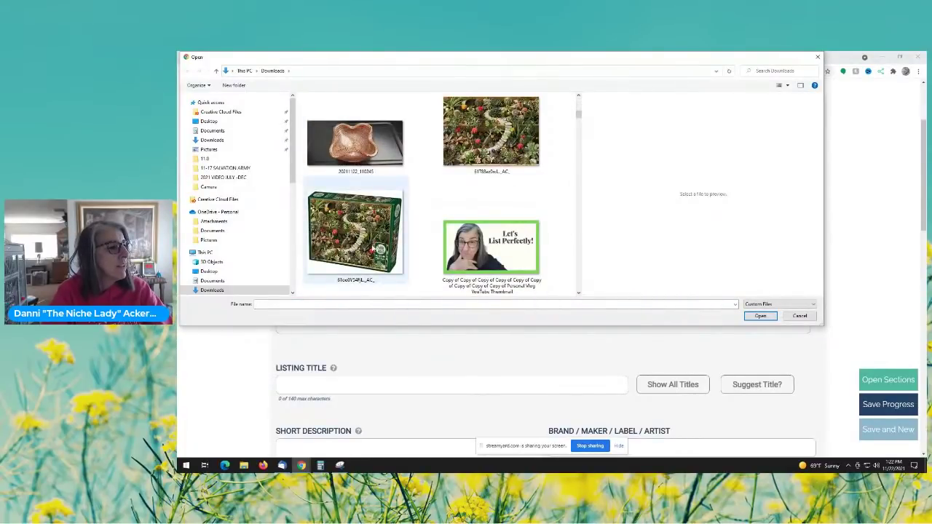
left_click(379, 249)
left_click(490, 135, "ctrl")
key("Return")
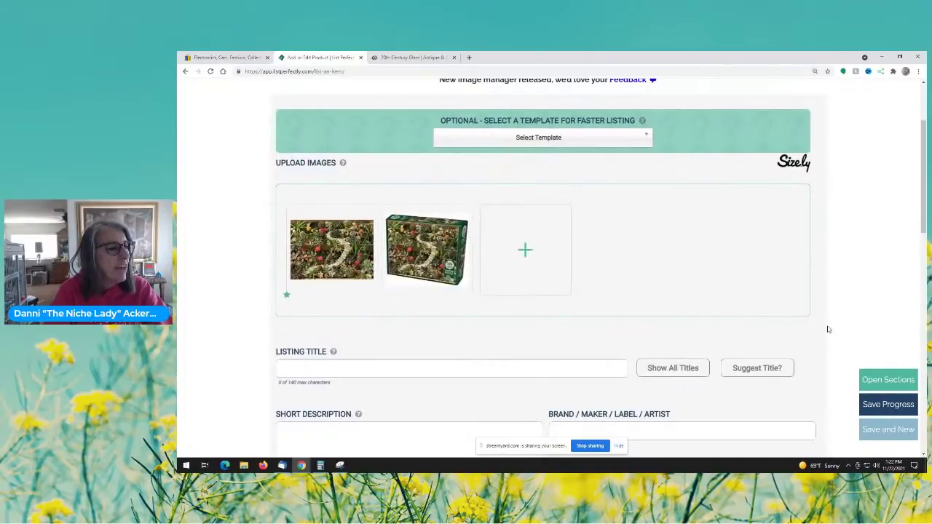
mouse_move(470, 283)
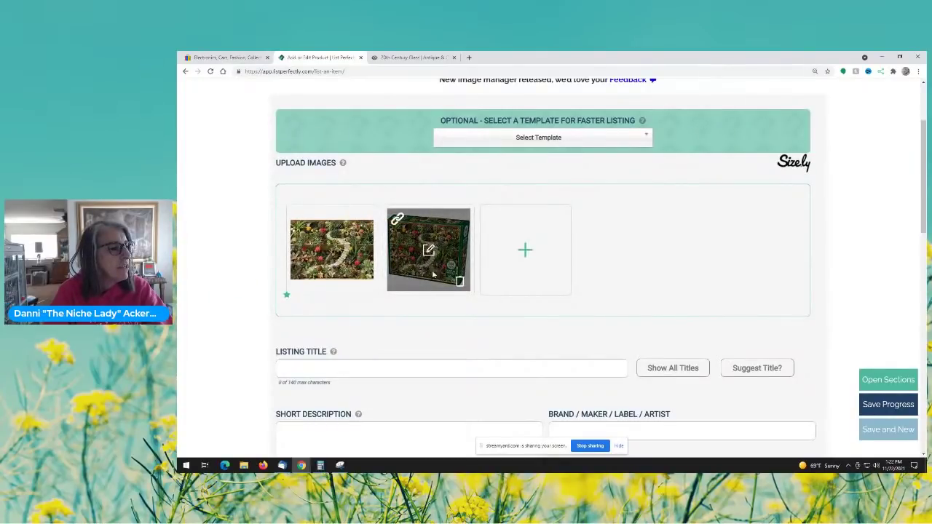
left_click_drag(433, 273, 331, 250)
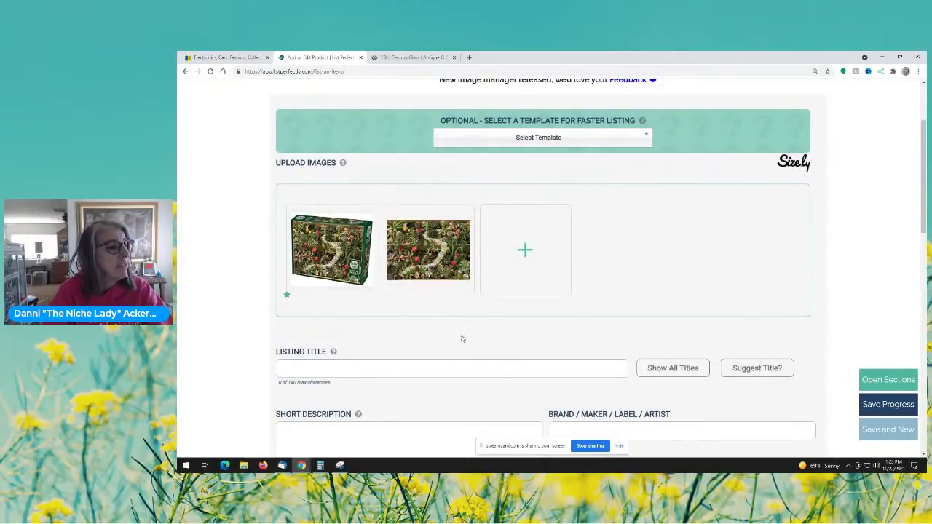
Step: Display the suggested title area for the listing title
scroll(466, 328, "down", 1)
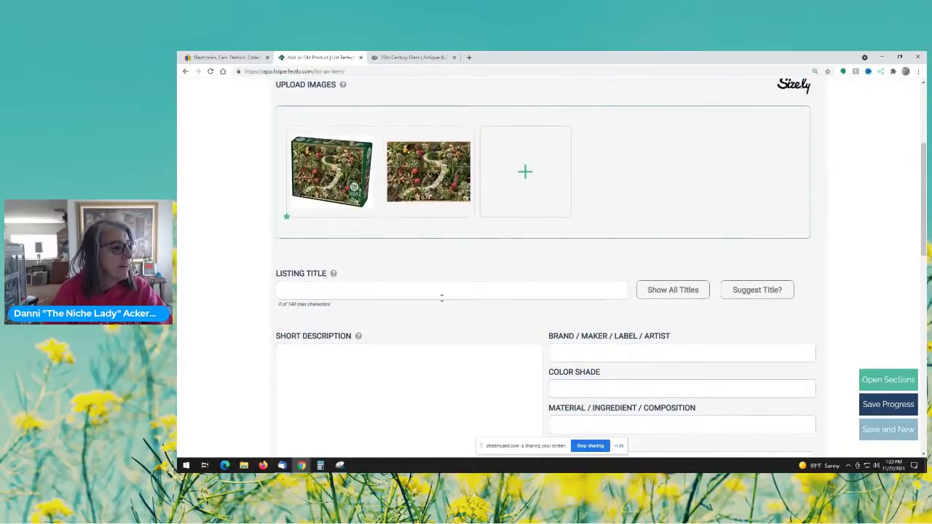
left_click(443, 291)
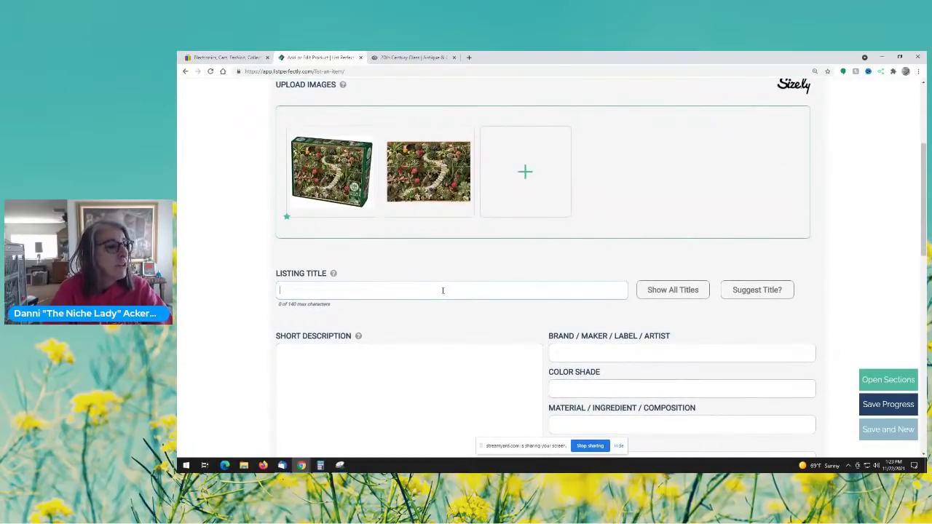
scroll(442, 290, "down", 1)
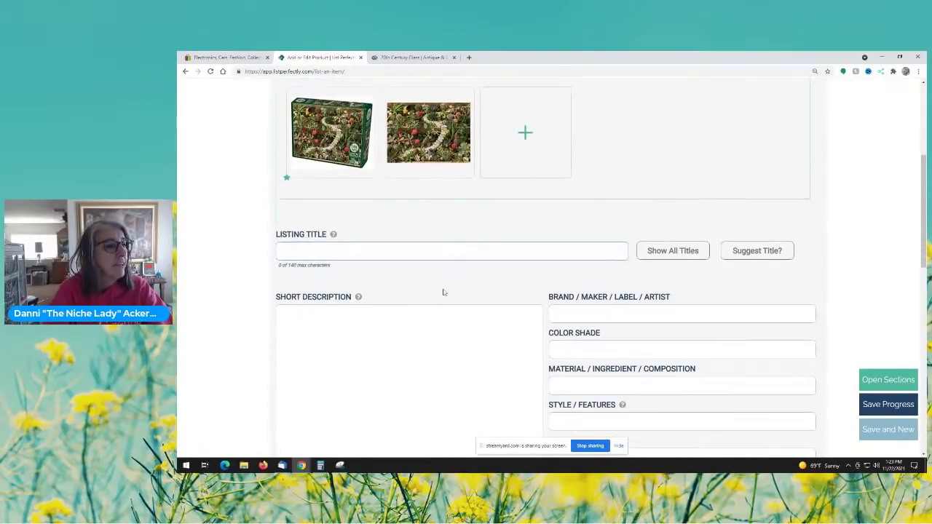
left_click(753, 252)
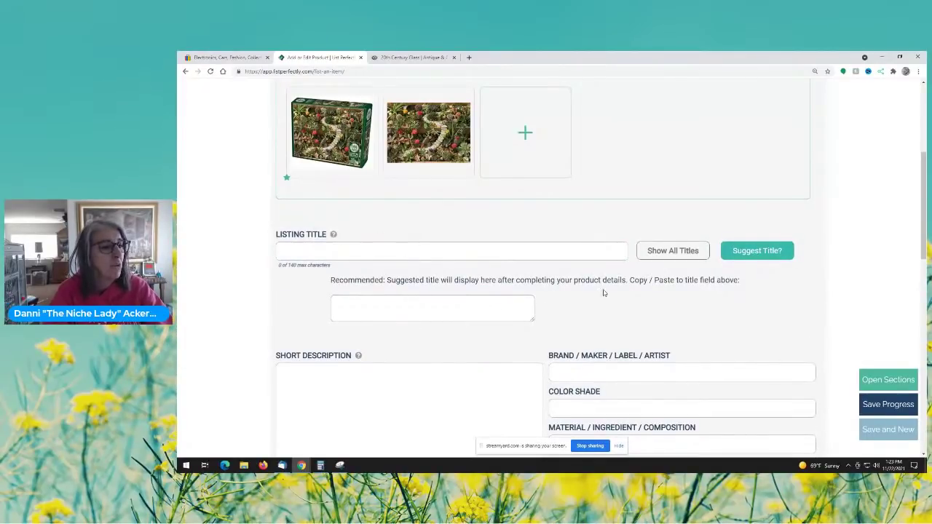
left_click(381, 309)
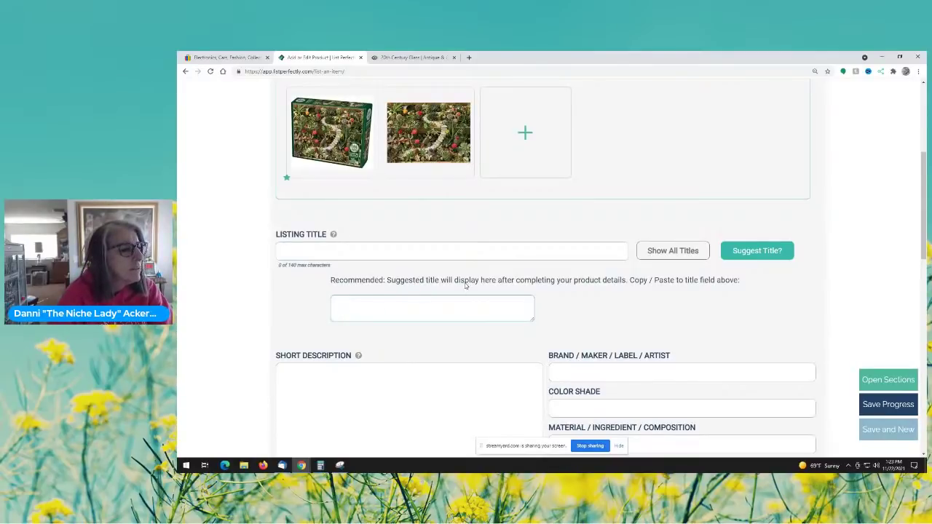
Step: Enter "Cobble Hill Puzzle" as the listing title and recheck the title suggestion
left_click(455, 251)
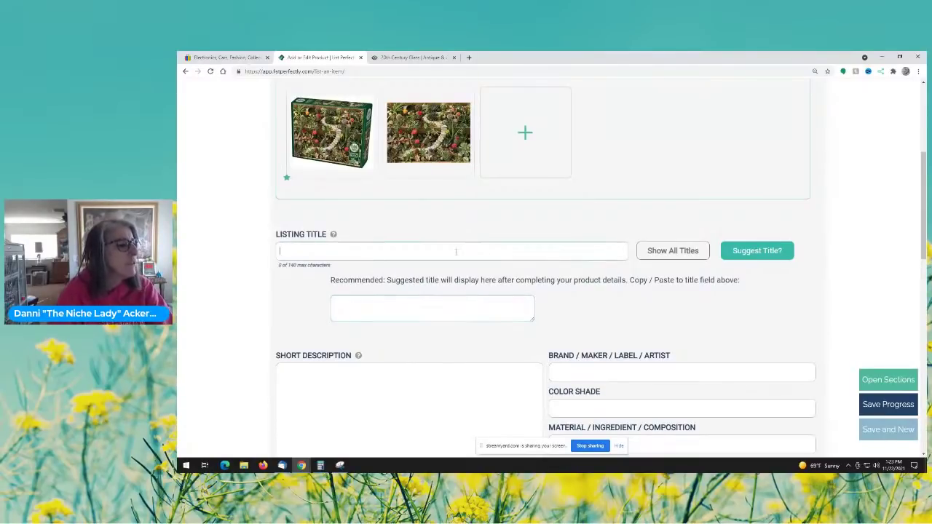
type("C")
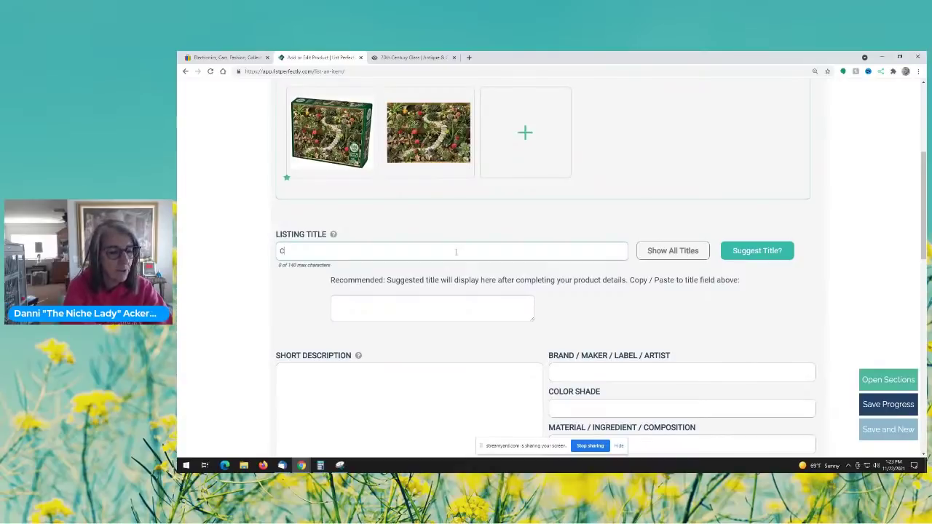
type("obble Hill Puzz")
key("BackSpace")
key("BackSpace")
key("BackSpace")
type("ill Puzzle")
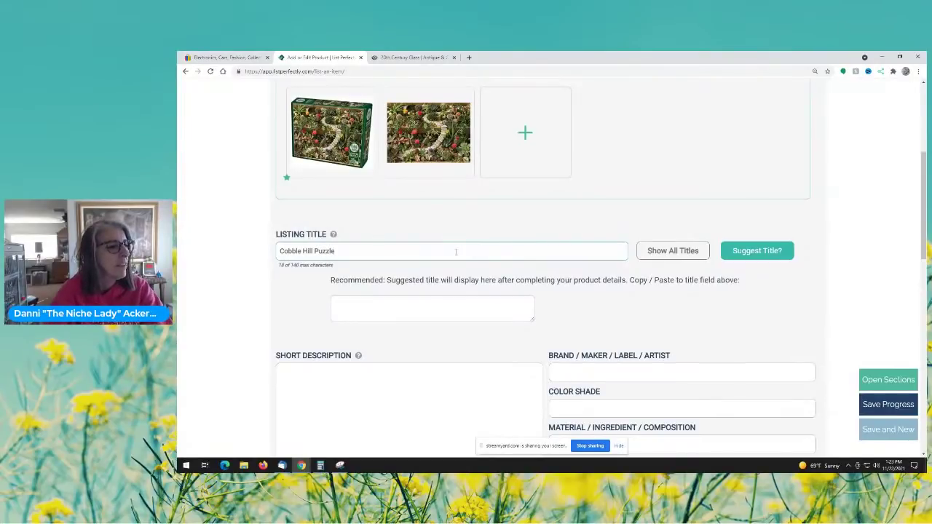
left_click(370, 312)
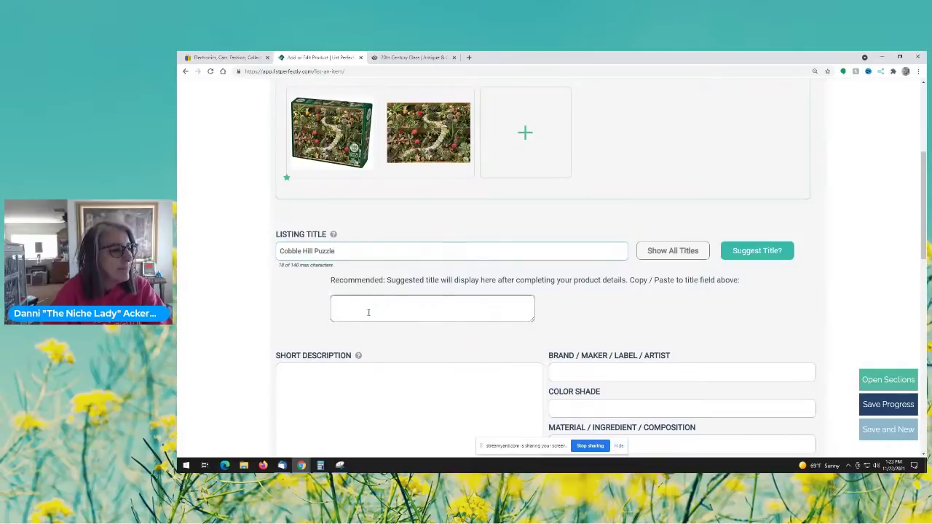
left_click(762, 254)
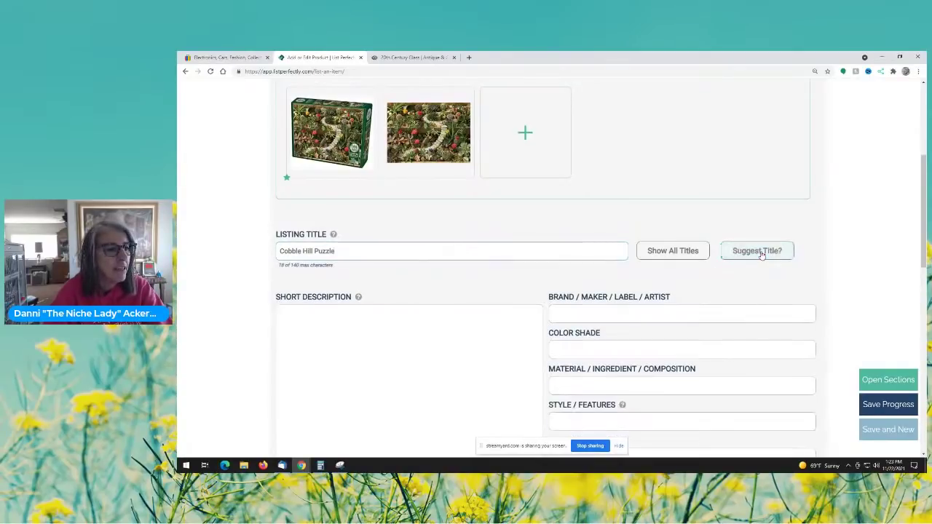
Step: Extend the listing title with "Succulent Garden 1000 Pcs Sealed" and hide the title suggestion area
left_click(368, 249)
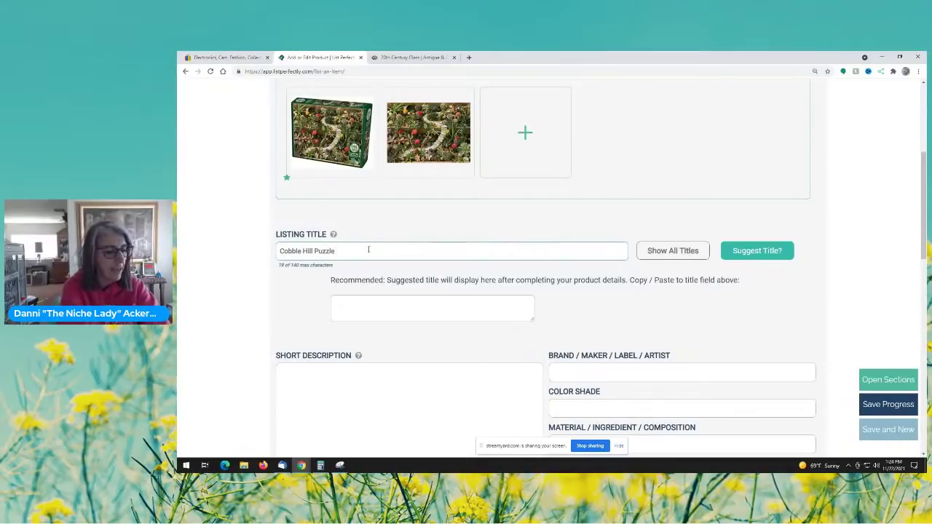
type("Succulk")
key("BackSpace")
type("ent")
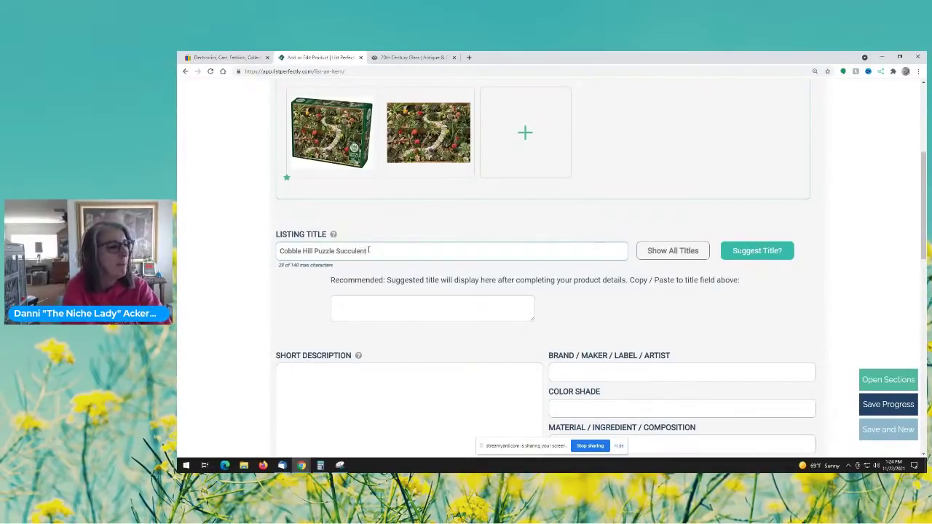
type(" Garden")
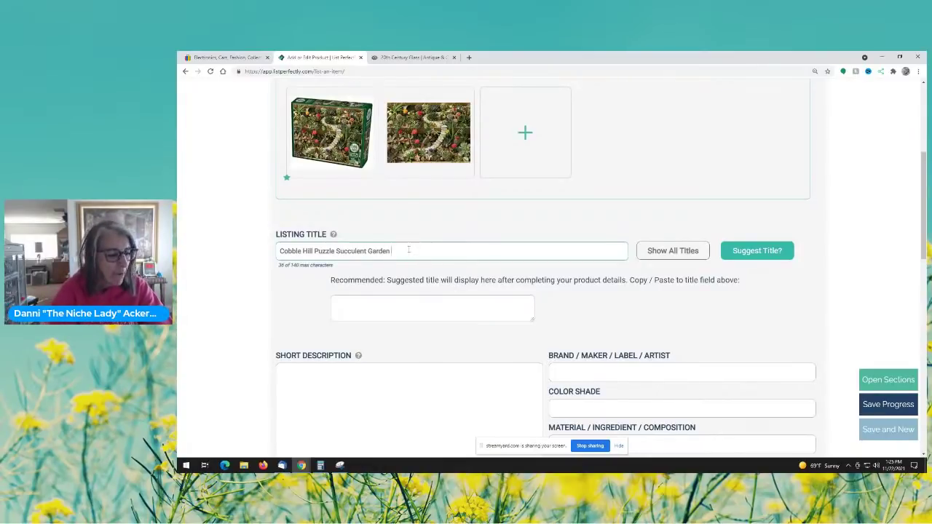
type("1000")
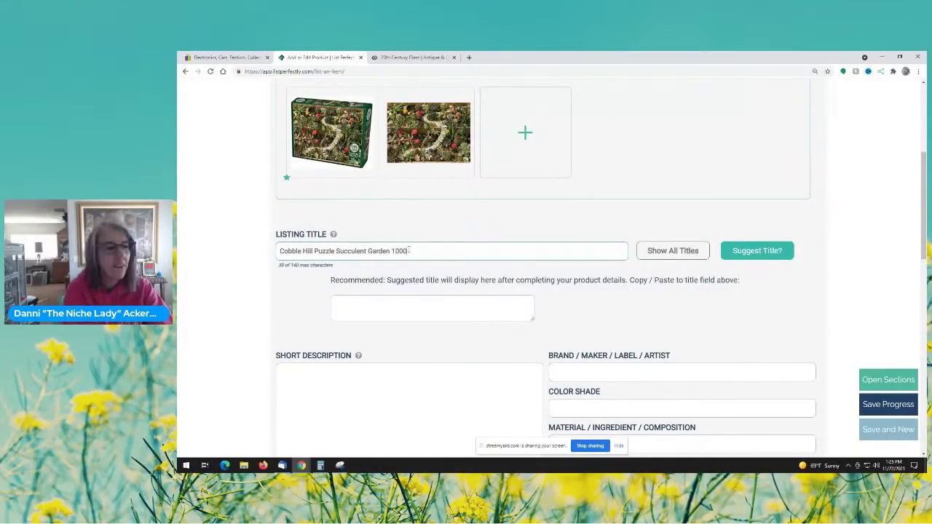
type(" Pcs Sealed")
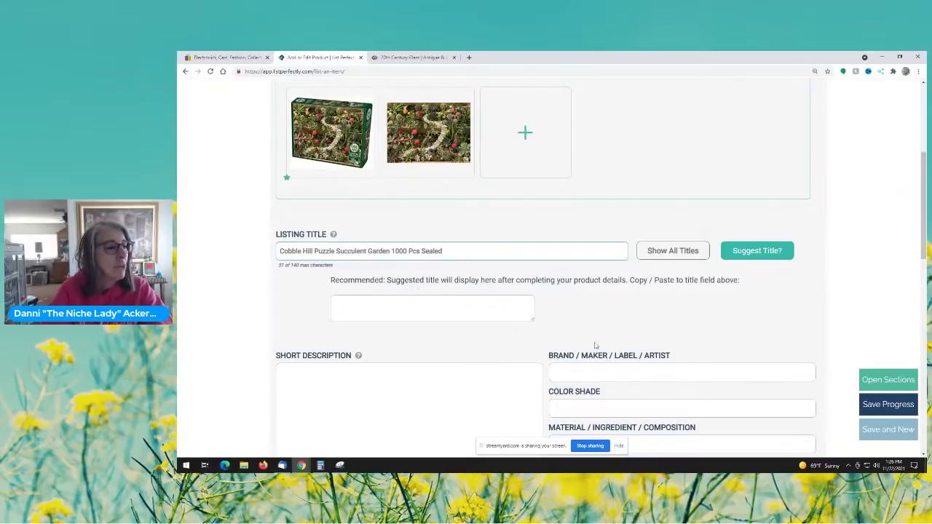
left_click(754, 252)
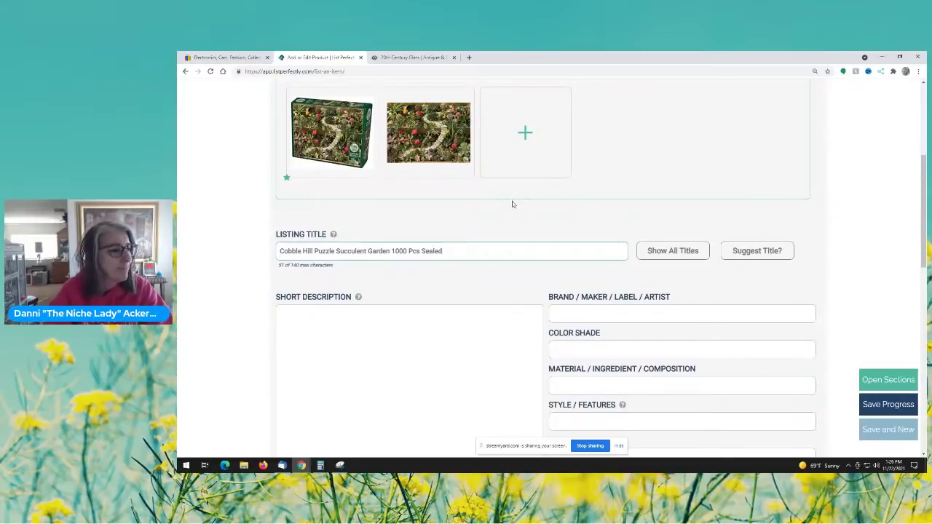
Step: Fill in the item details with brand Cobble Hill, color shade Multi Color and material Cardboard
scroll(512, 204, "down", 1)
left_click(581, 236)
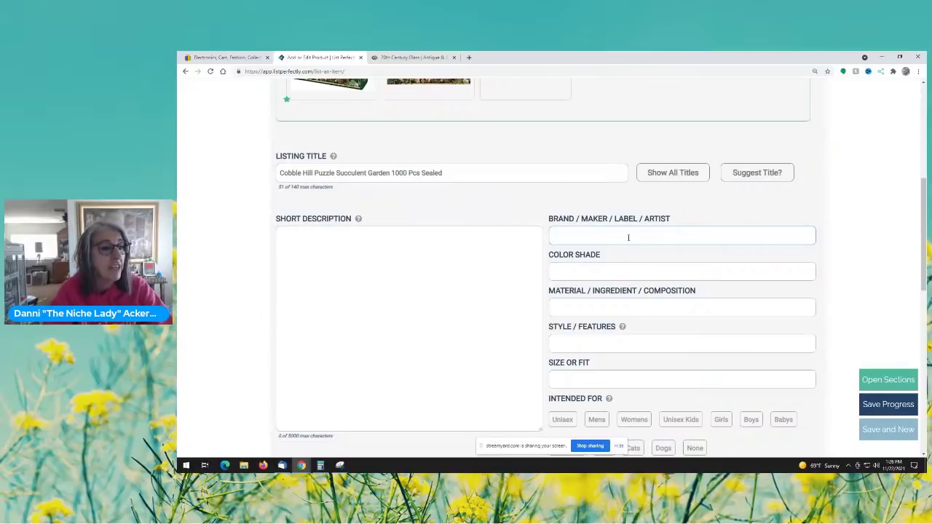
type("Cobble Hill")
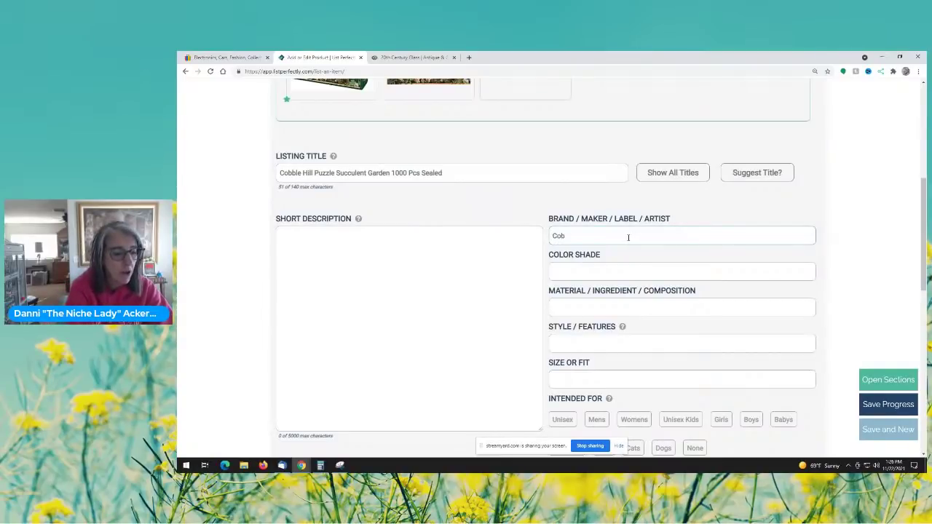
left_click(606, 270)
type("Multi Color")
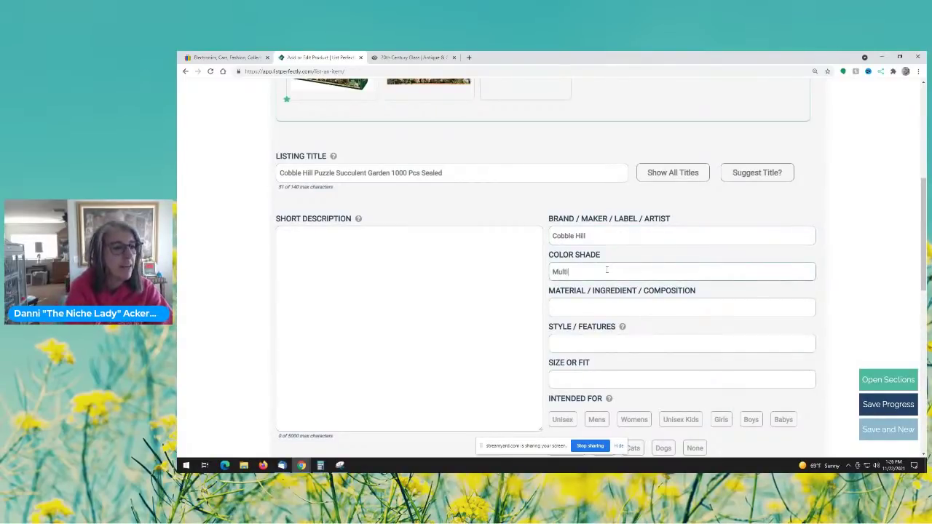
left_click(609, 307)
type("Cardboard")
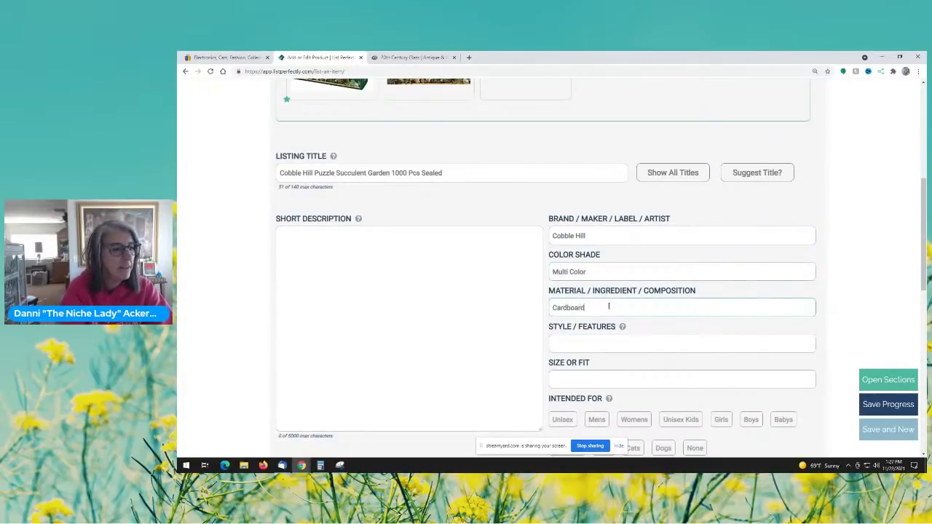
Step: Enter "1000 Pieces" as the style/features and go on to the size or fit field
left_click(601, 343)
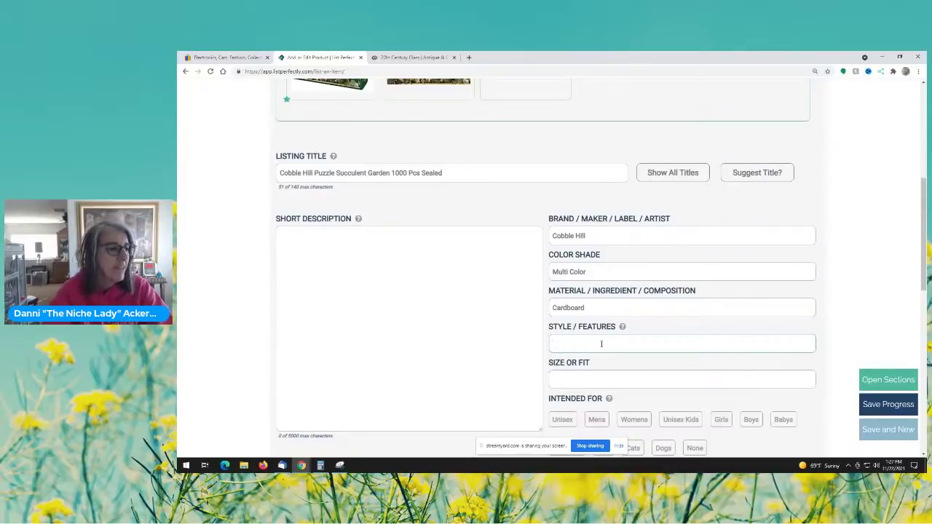
type("10")
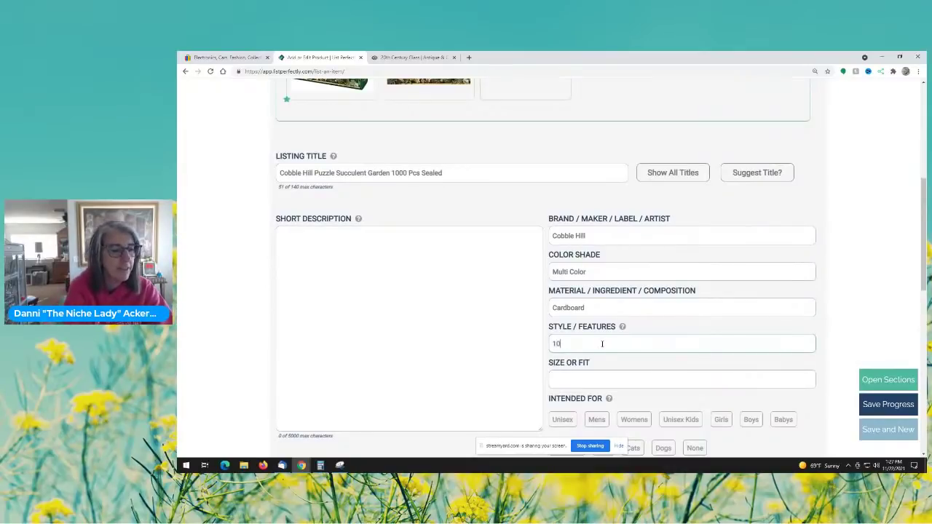
type("00 P")
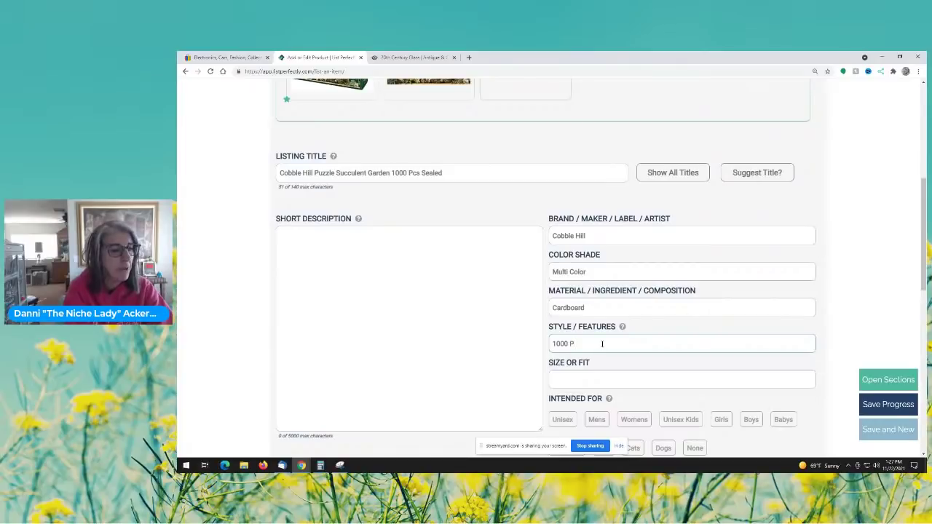
type("ieces")
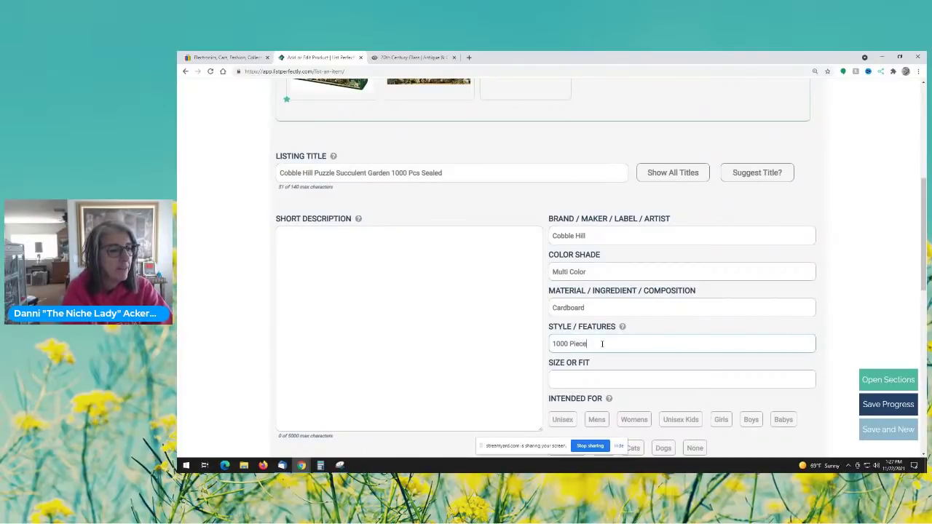
left_click(653, 376)
scroll(653, 372, "down", 1)
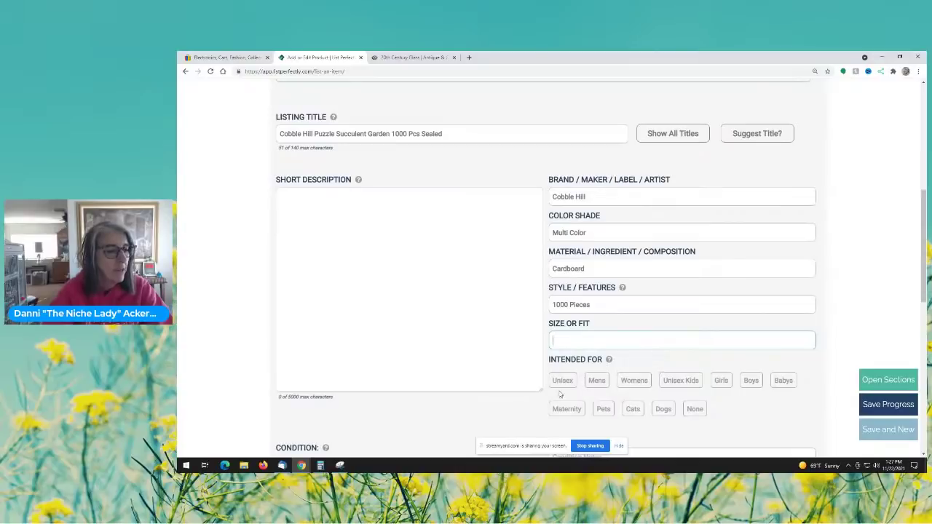
Step: Mark the puzzle as intended for Unisex and set its condition to New, NWB, with the condition note "New"
scroll(679, 399, "down", 1)
left_click(562, 342)
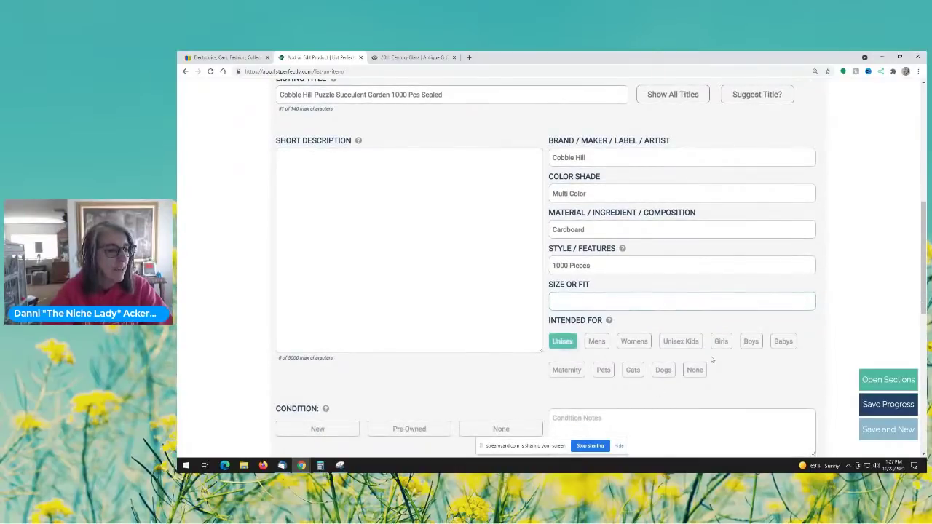
scroll(725, 370, "down", 2)
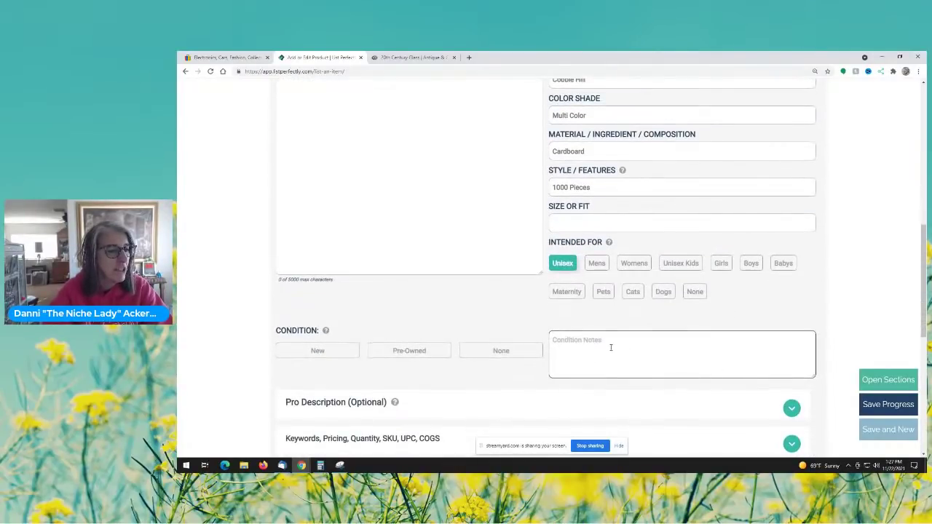
left_click(675, 360)
type("New")
left_click(317, 355)
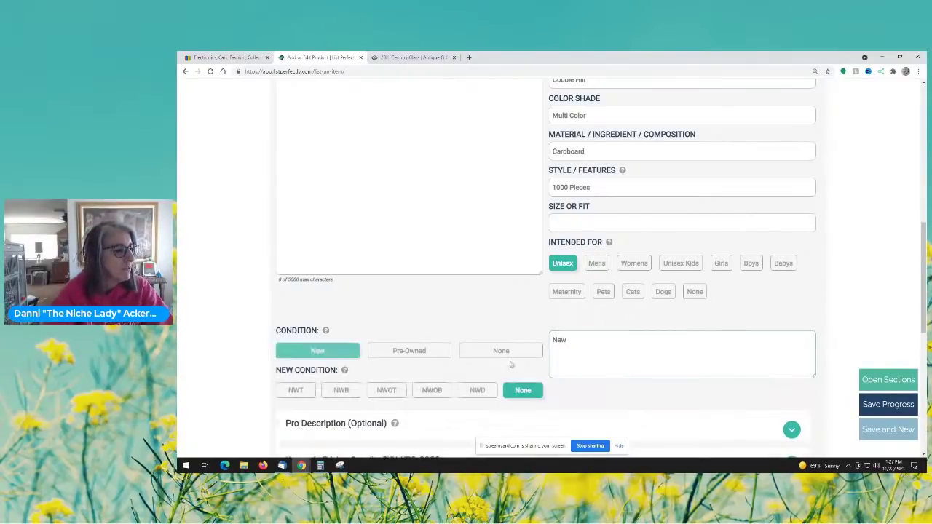
left_click(341, 391)
scroll(473, 356, "down", 2)
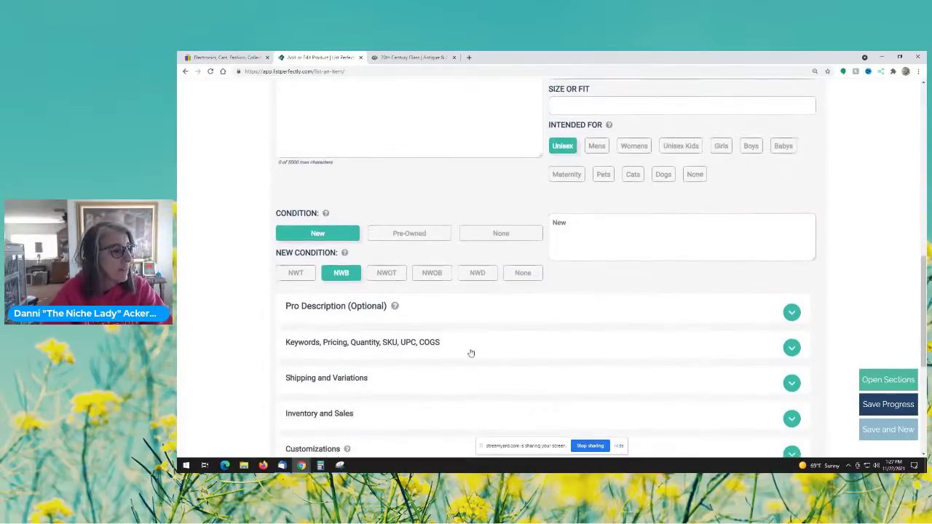
Step: Open the keywords and pricing section, set the COGS to $4.00 and go on to the price field
mouse_move(394, 306)
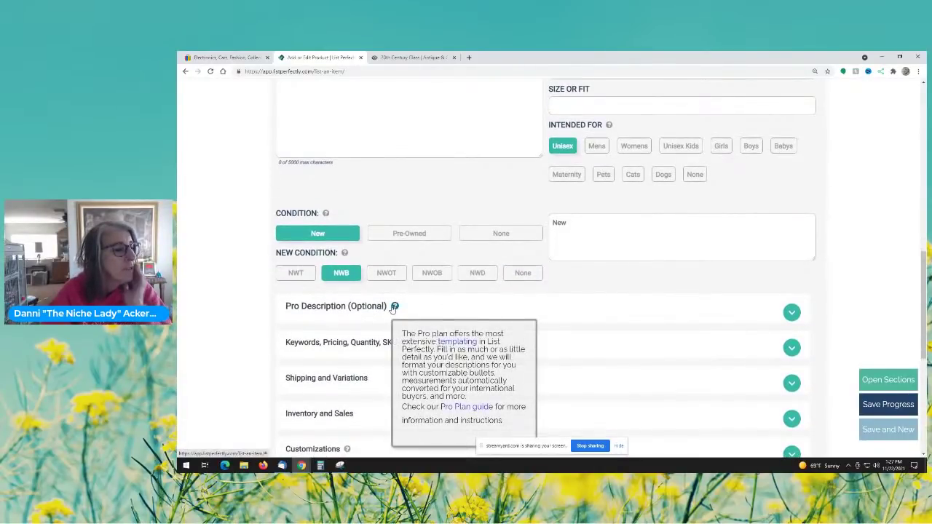
scroll(393, 309, "down", 1)
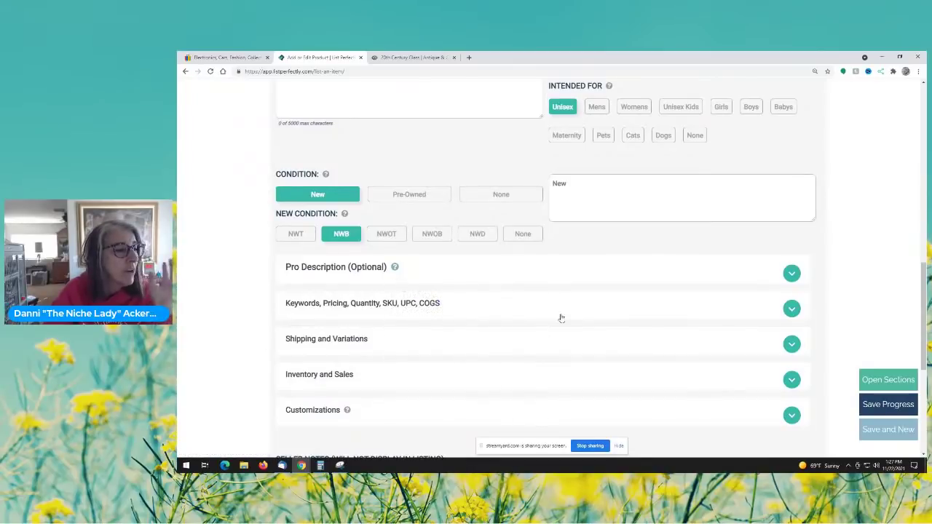
left_click(758, 312)
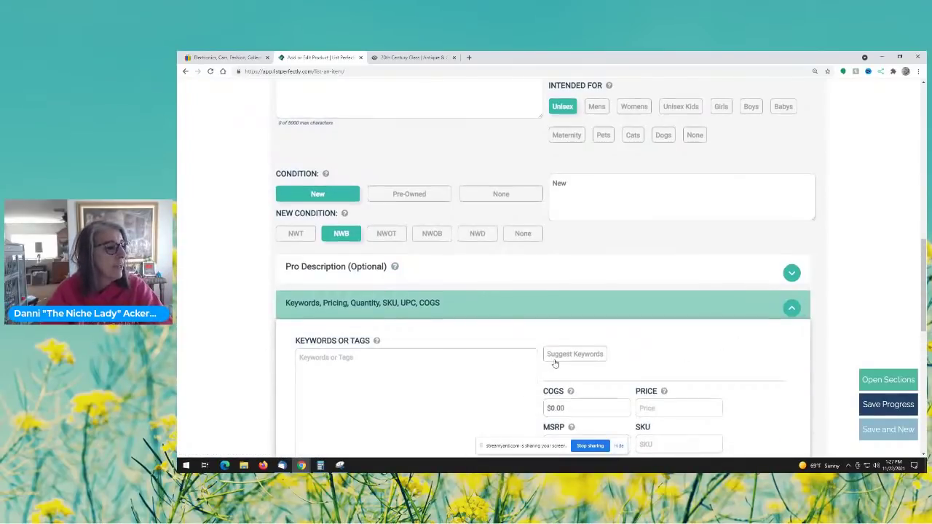
scroll(554, 360, "down", 1)
scroll(553, 328, "down", 1)
left_click(433, 254)
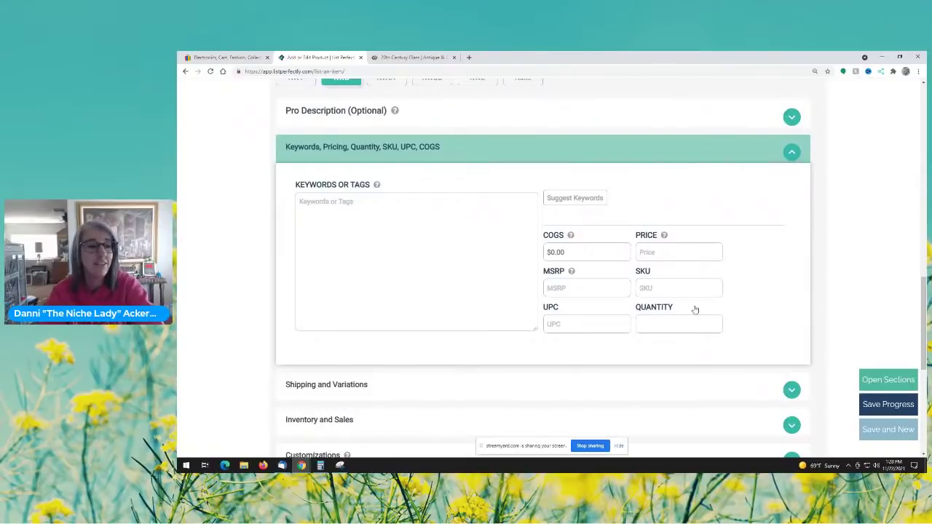
left_click_drag(565, 253, 502, 251)
type("4.00")
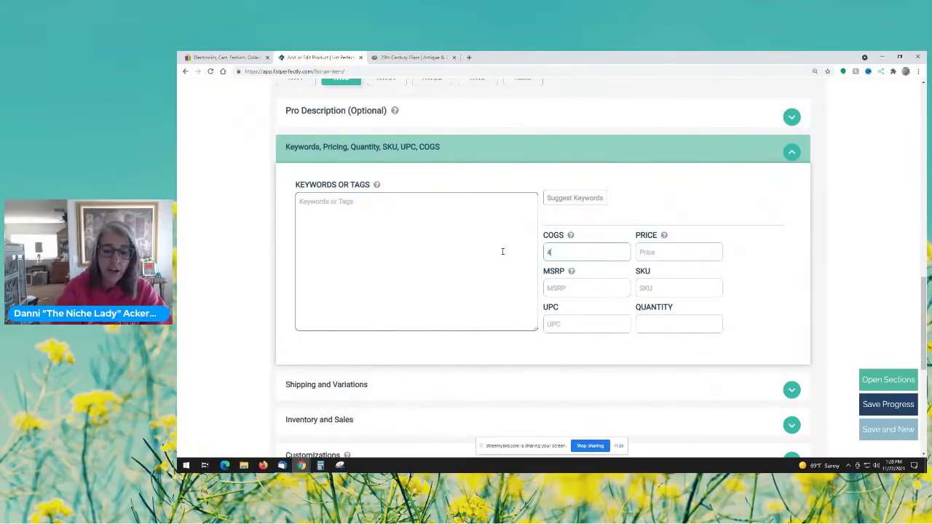
left_click(757, 269)
left_click(671, 252)
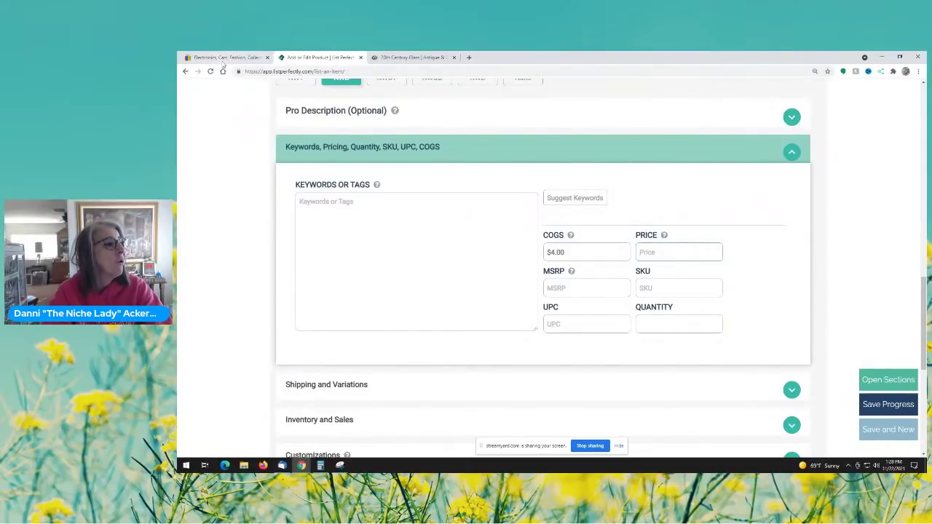
Step: Switch to eBay and search for "cobble hill puzzle succulent garden"
left_click(222, 58)
left_click(447, 121)
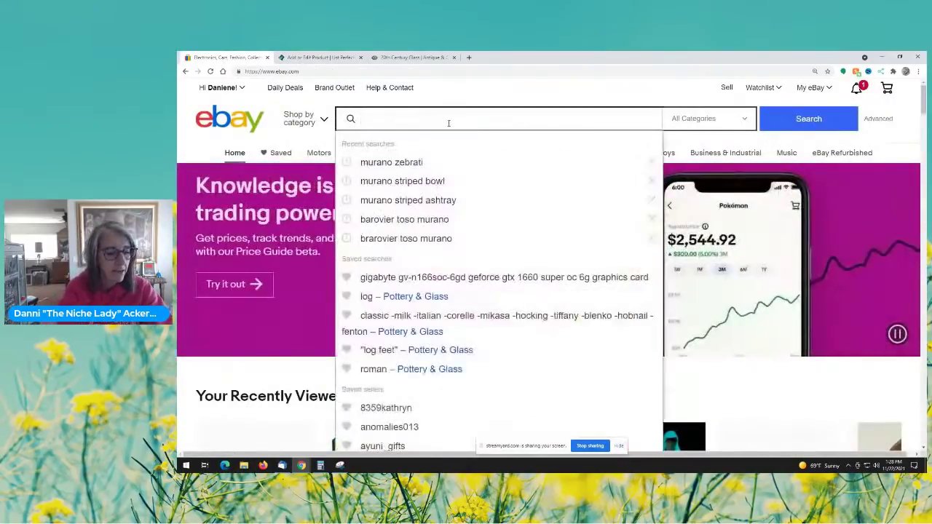
type("cobble hill pi")
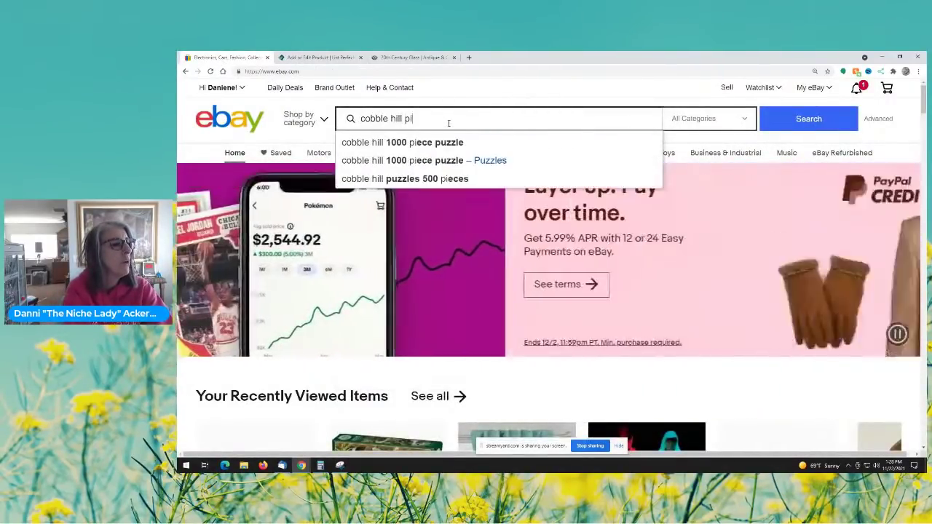
key("BackSpace")
type("uz")
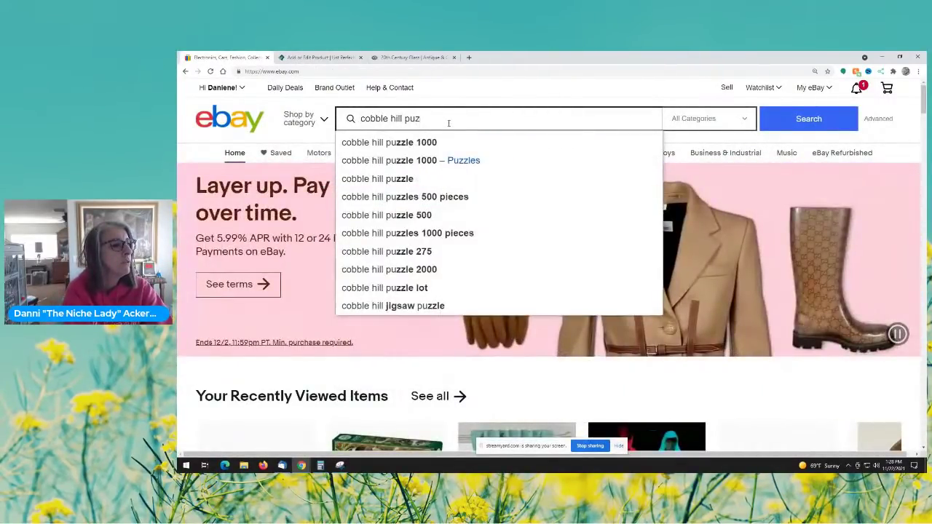
type("zle succu")
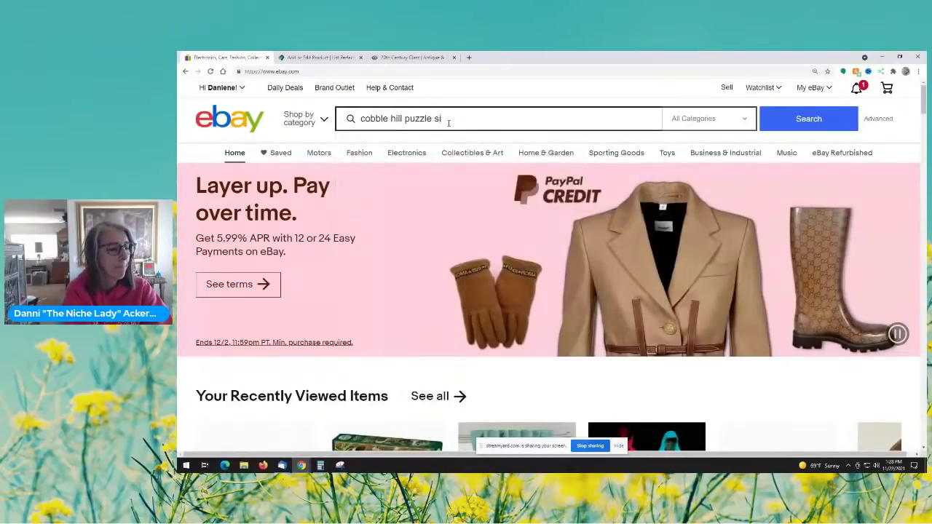
type("lent ")
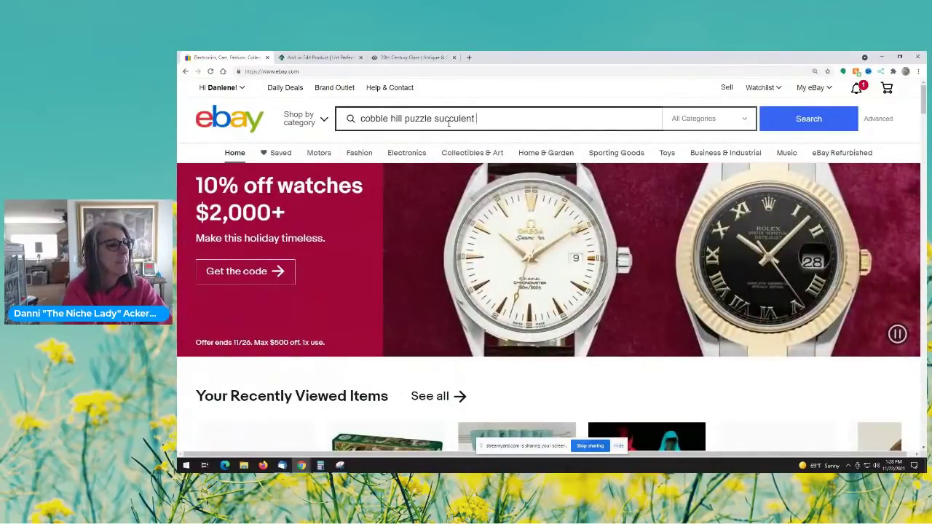
type("garden")
key("Return")
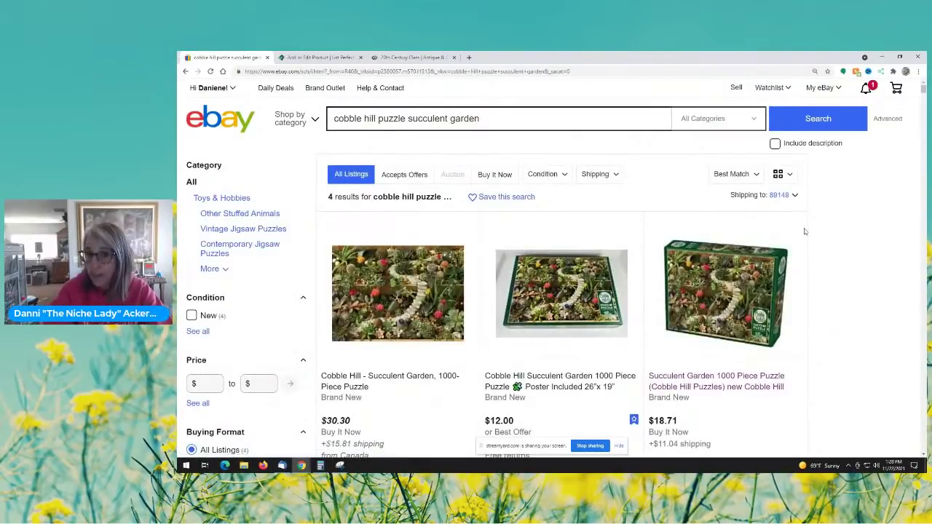
Step: Sort the puzzle search results by Price + Shipping: highest first
scroll(804, 231, "down", 2)
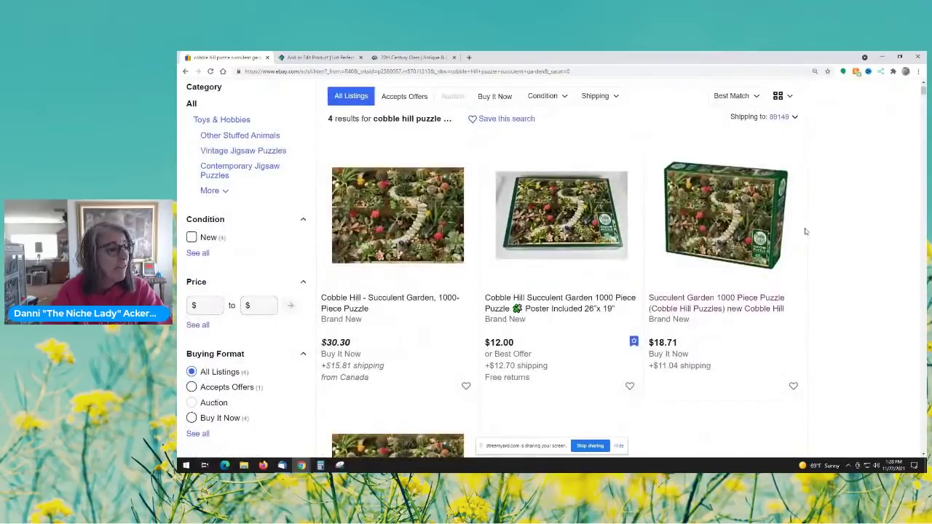
scroll(805, 231, "up", 2)
left_click(731, 175)
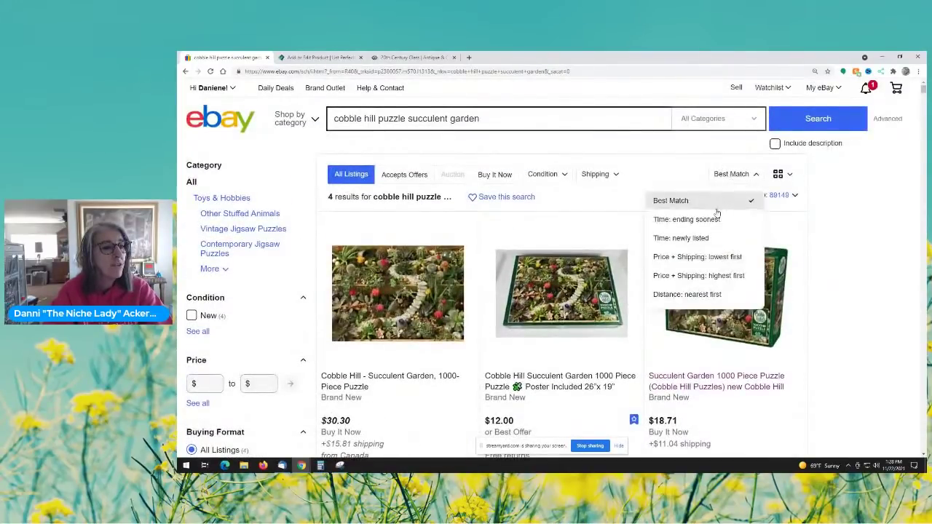
left_click(725, 276)
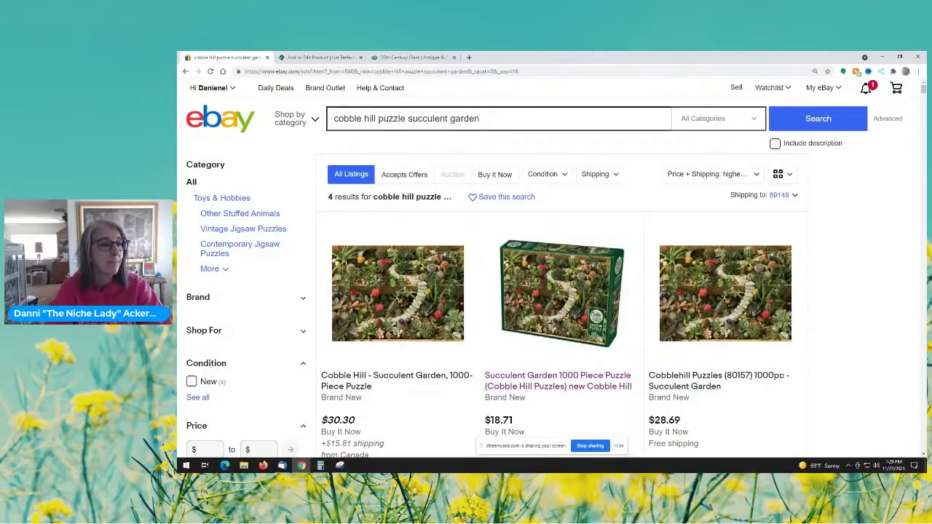
Step: Examine the asking prices and shipping charges of the matching Succulent Garden puzzle listings
scroll(845, 278, "down", 1)
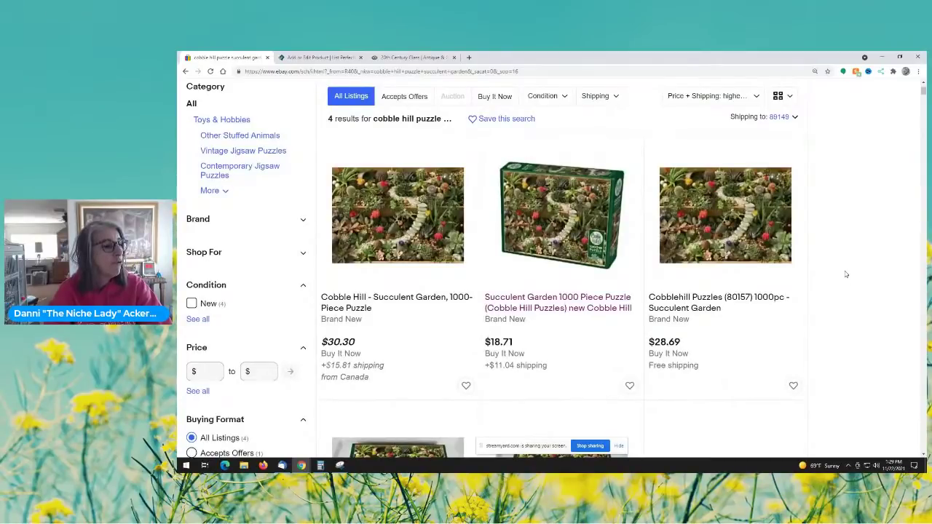
scroll(845, 274, "down", 2)
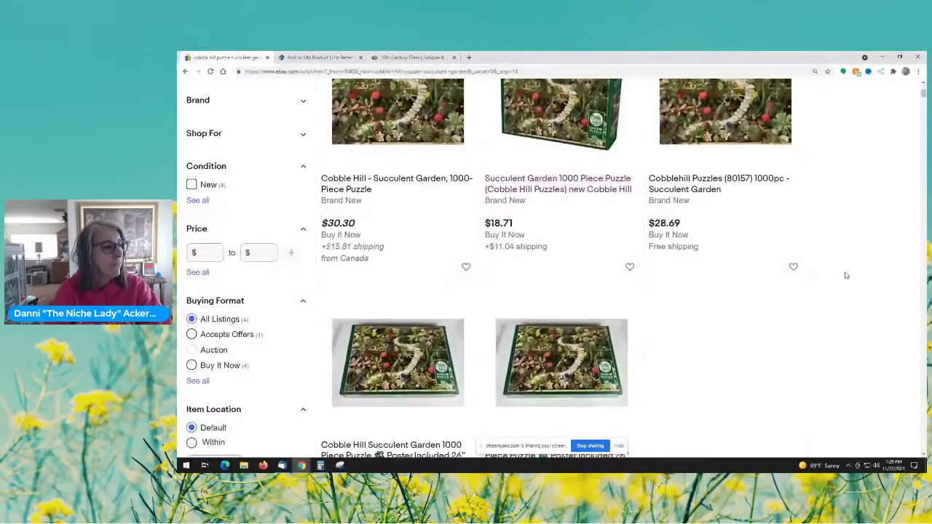
scroll(846, 275, "down", 2)
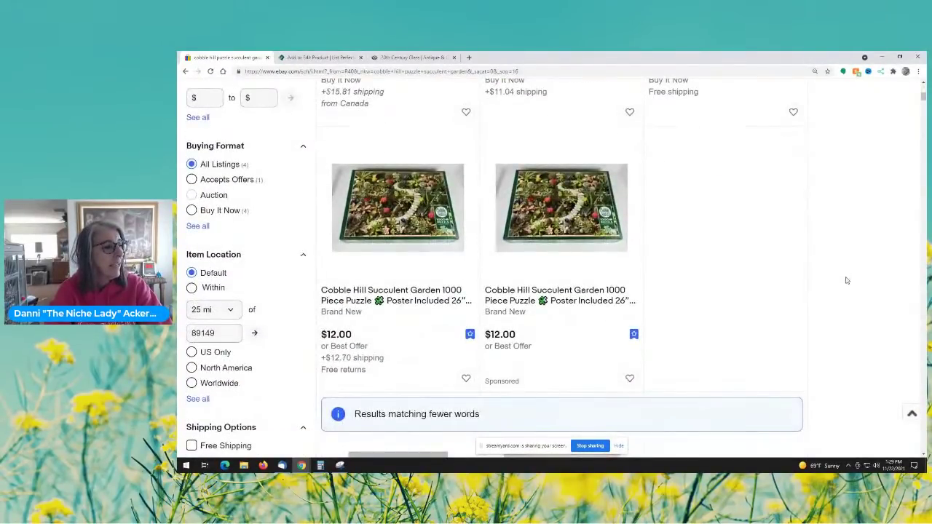
scroll(847, 281, "up", 4)
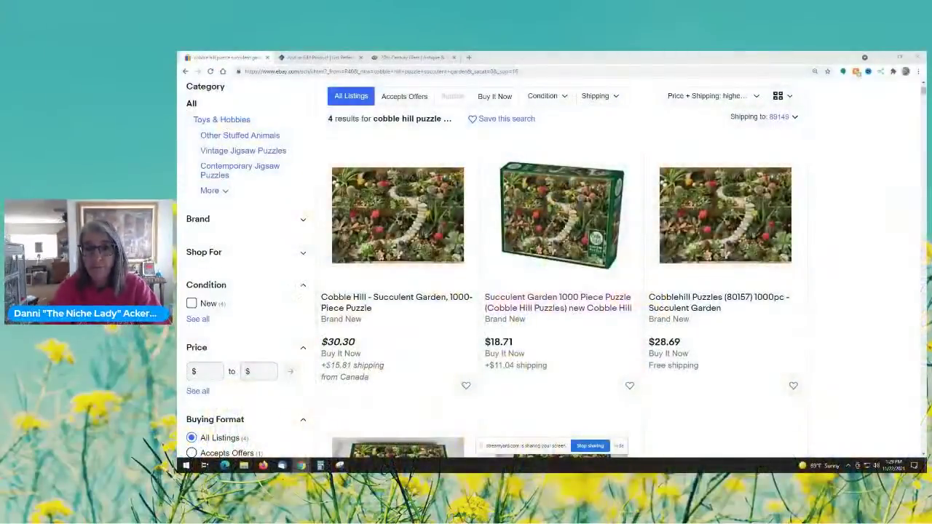
scroll(531, 295, "up", 2)
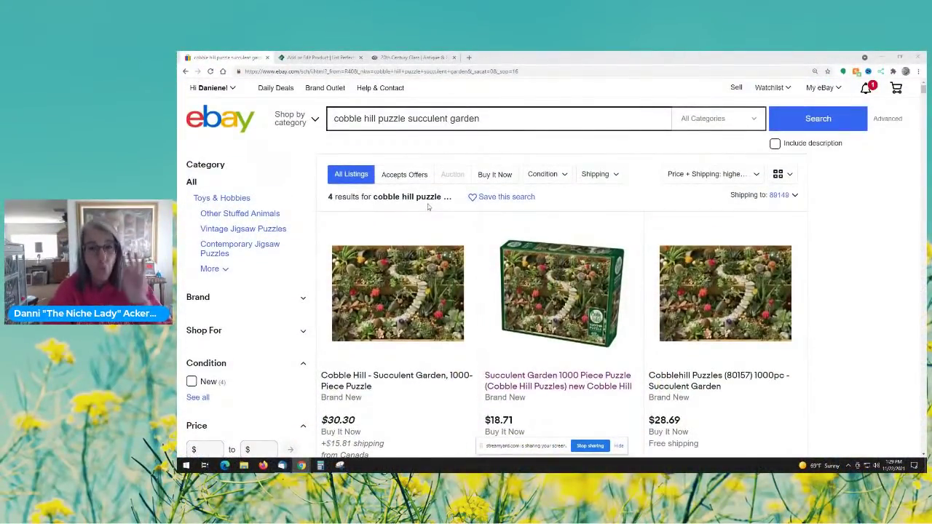
scroll(829, 264, "down", 2)
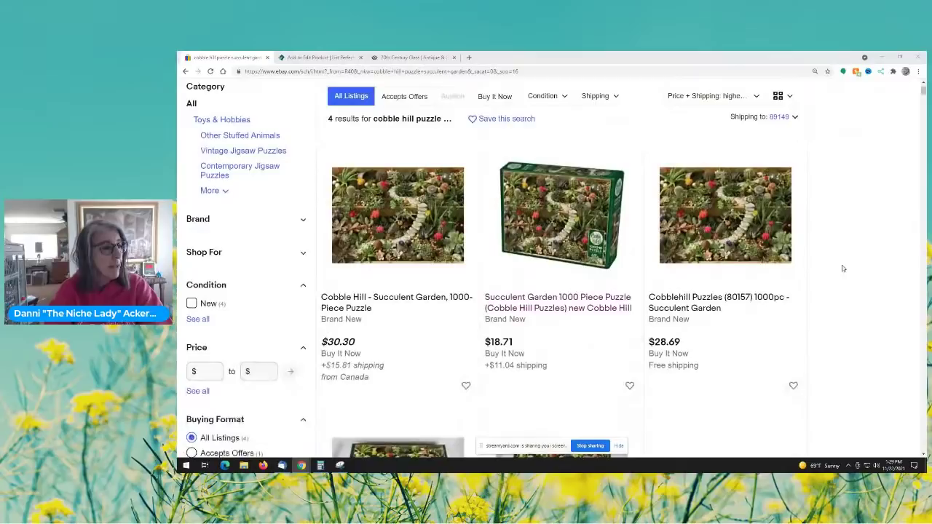
scroll(842, 266, "down", 5)
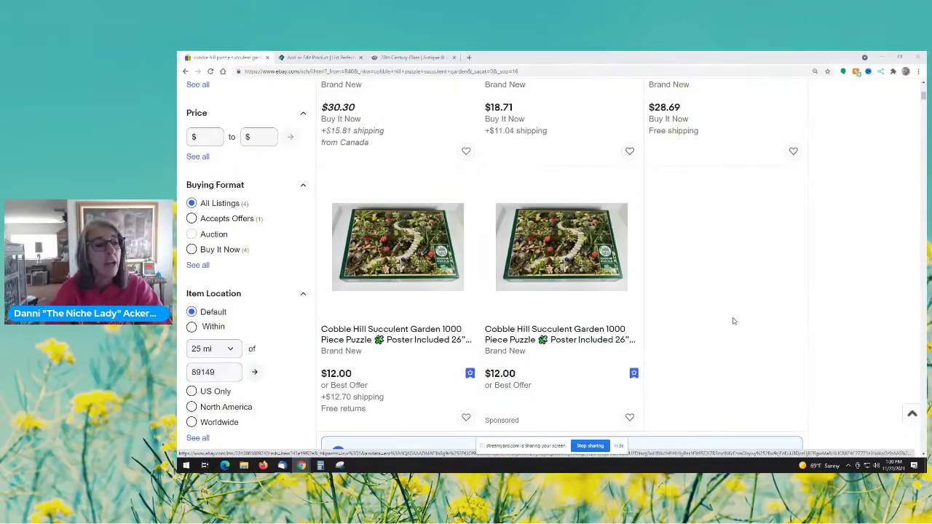
scroll(740, 328, "up", 4)
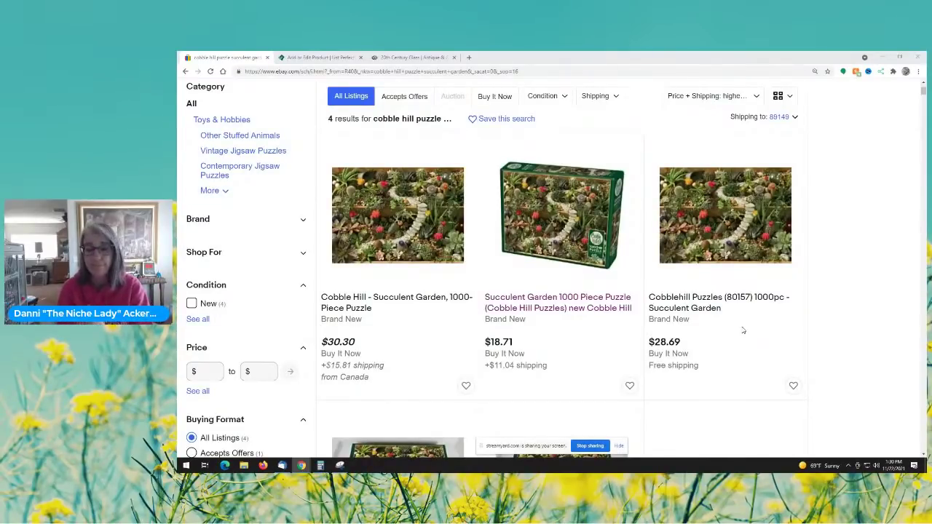
Step: Check the Sponsored label on the duplicate poster-included listing and compare the competing listings' totals including shipping
scroll(757, 317, "down", 5)
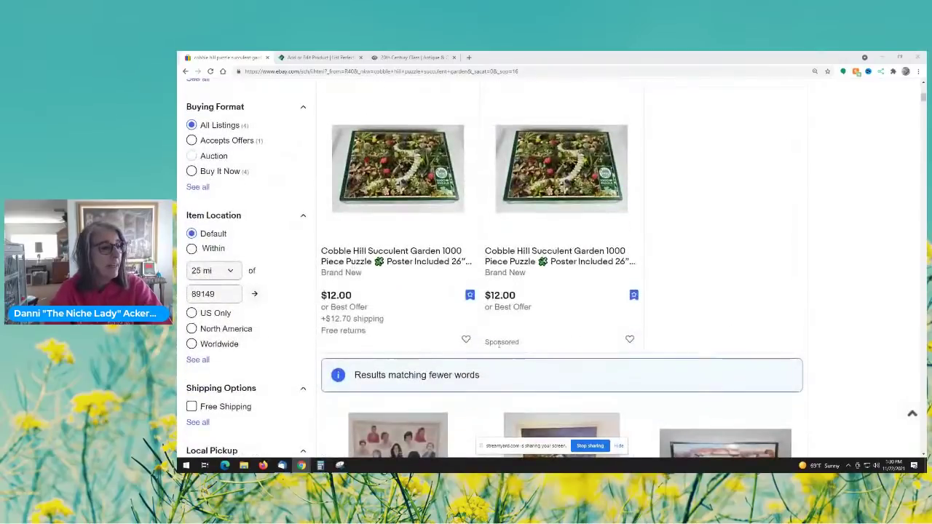
left_click_drag(534, 344, 525, 351)
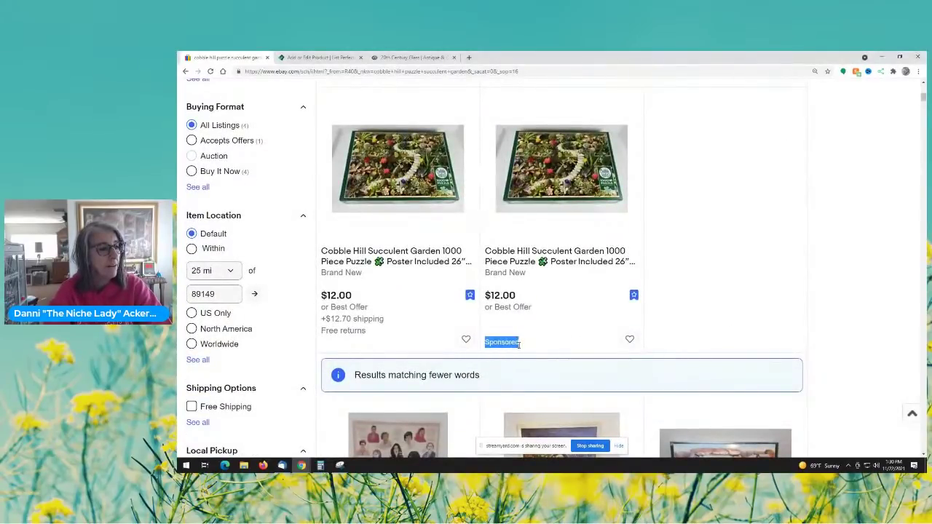
left_click(721, 309)
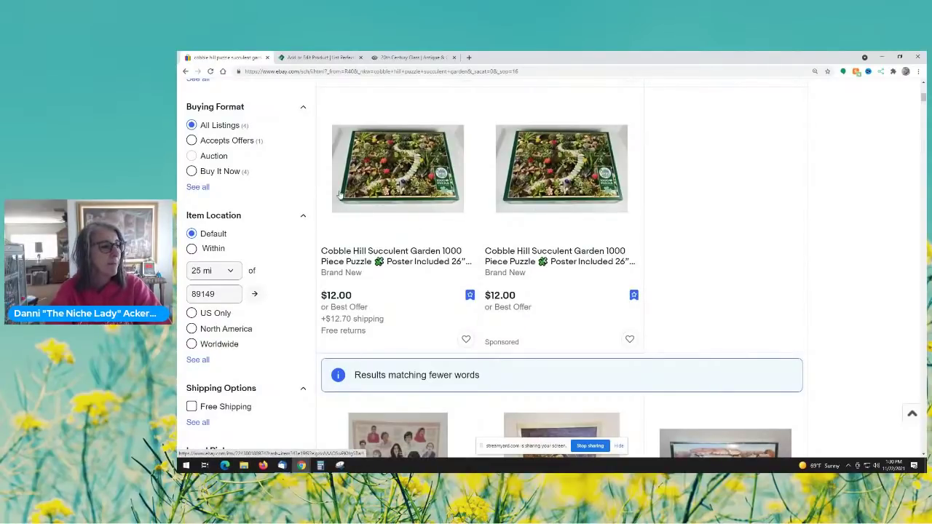
scroll(725, 300, "up", 1)
scroll(724, 301, "up", 2)
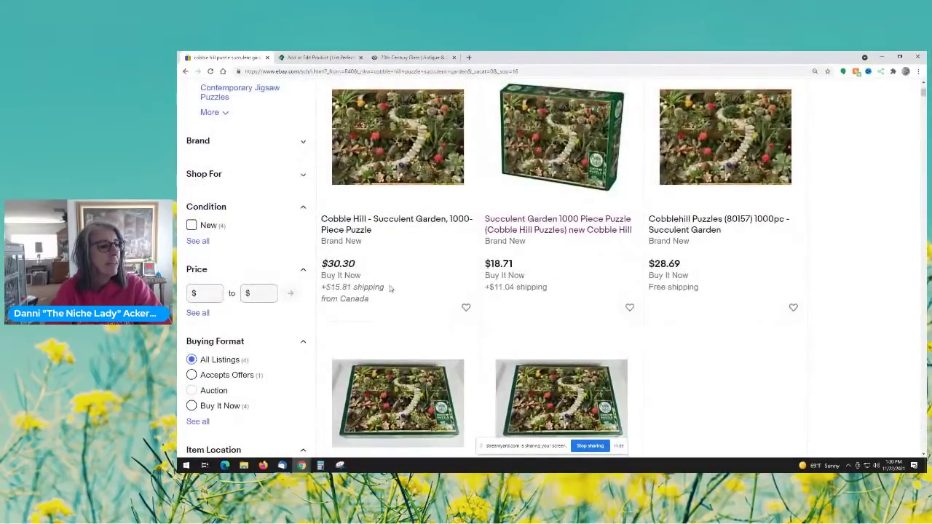
scroll(662, 320, "up", 1)
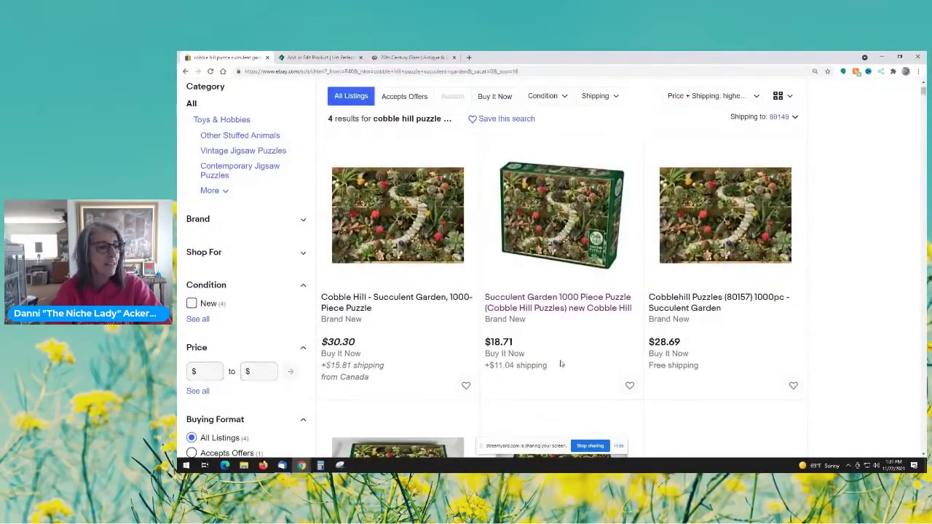
scroll(717, 356, "down", 4)
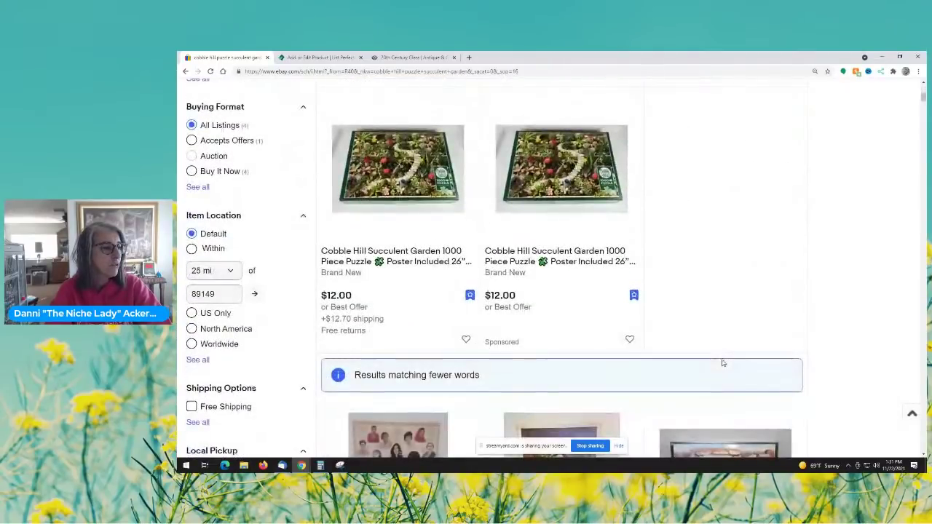
scroll(723, 299, "up", 1)
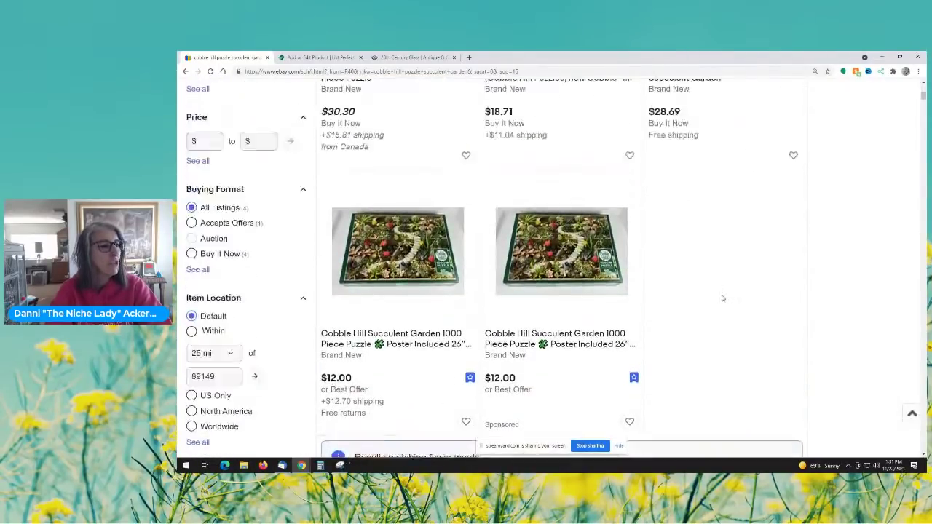
scroll(723, 298, "up", 2)
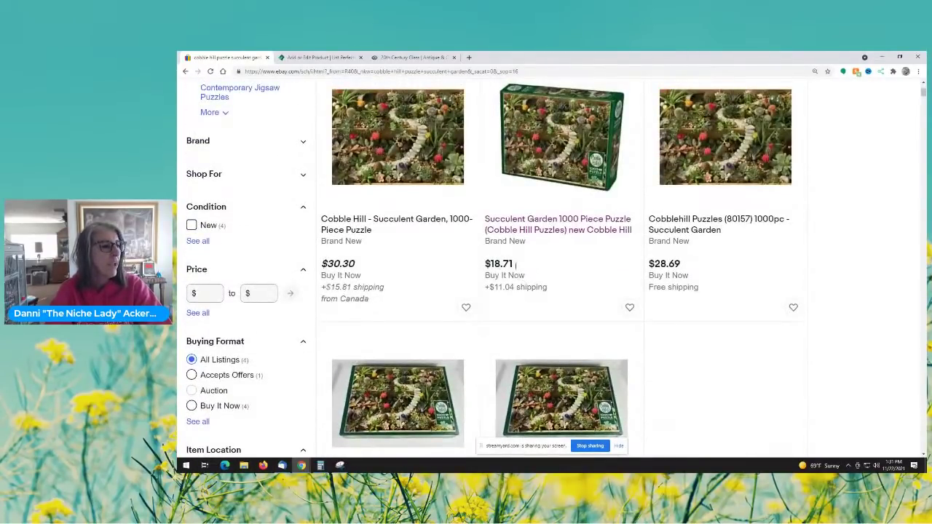
Step: Filter the Succulent Garden puzzle search results to show only sold items
scroll(381, 274, "up", 1)
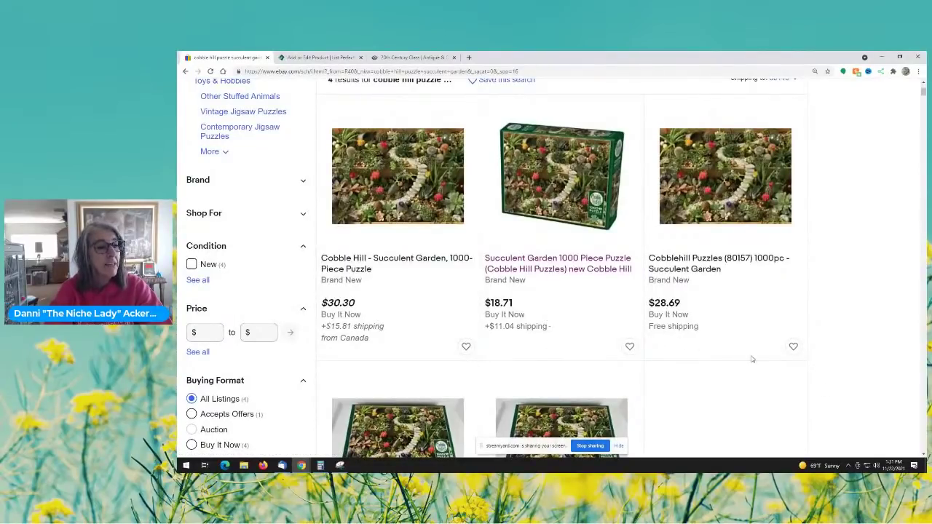
scroll(742, 362, "up", 1)
scroll(834, 359, "down", 1)
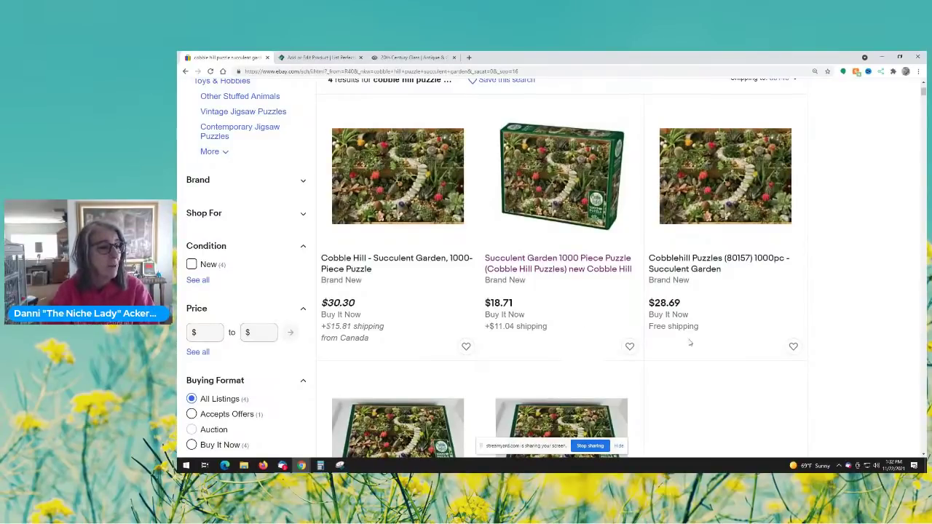
scroll(732, 383, "down", 1)
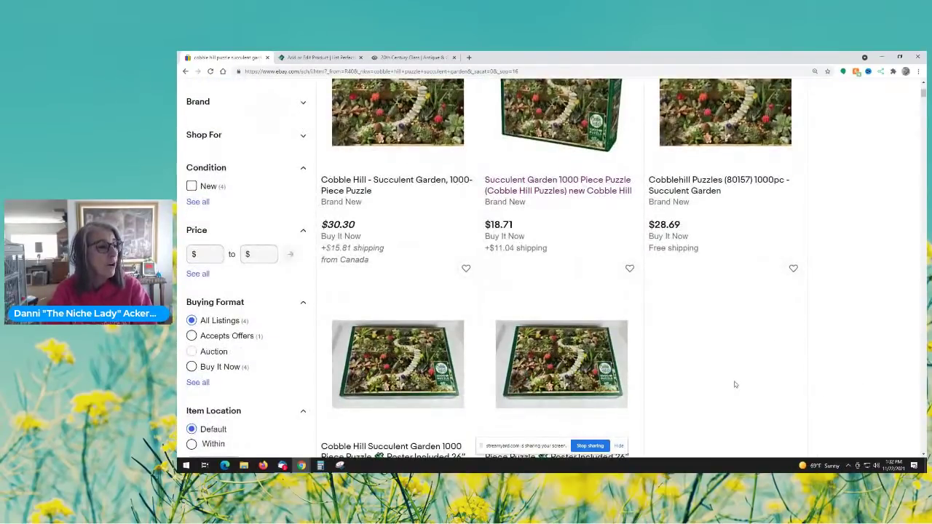
scroll(734, 383, "down", 2)
scroll(256, 353, "down", 5)
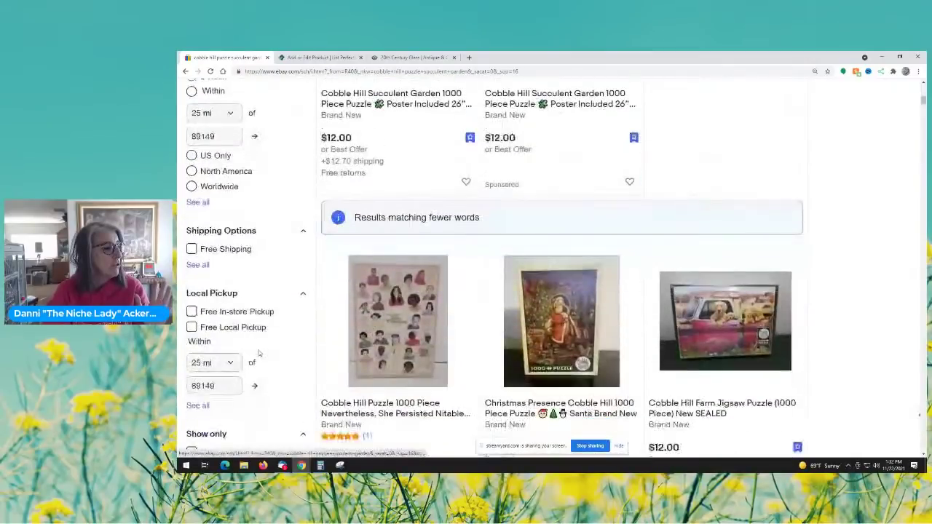
left_click(229, 358)
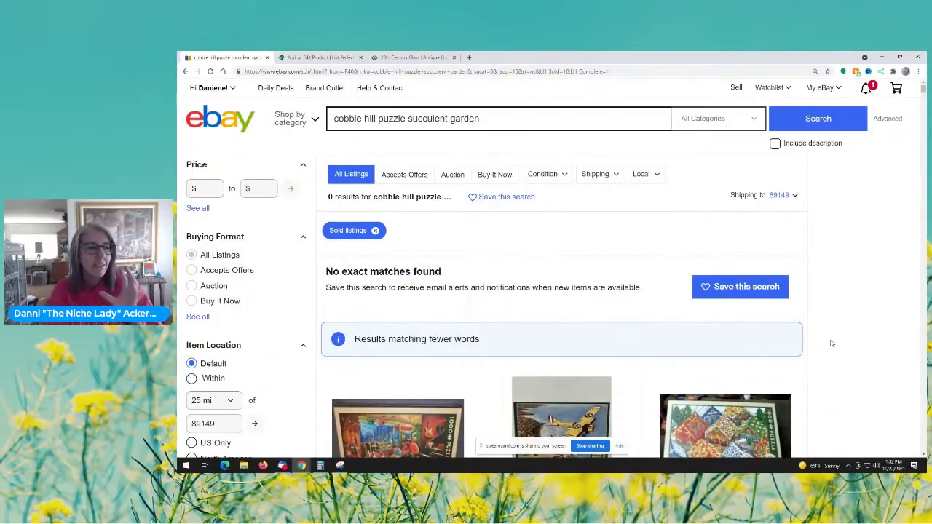
Step: Examine the sold prices, shipping charges and conditions of the other Cobble Hill puzzles under the fewer-words results
scroll(831, 342, "down", 3)
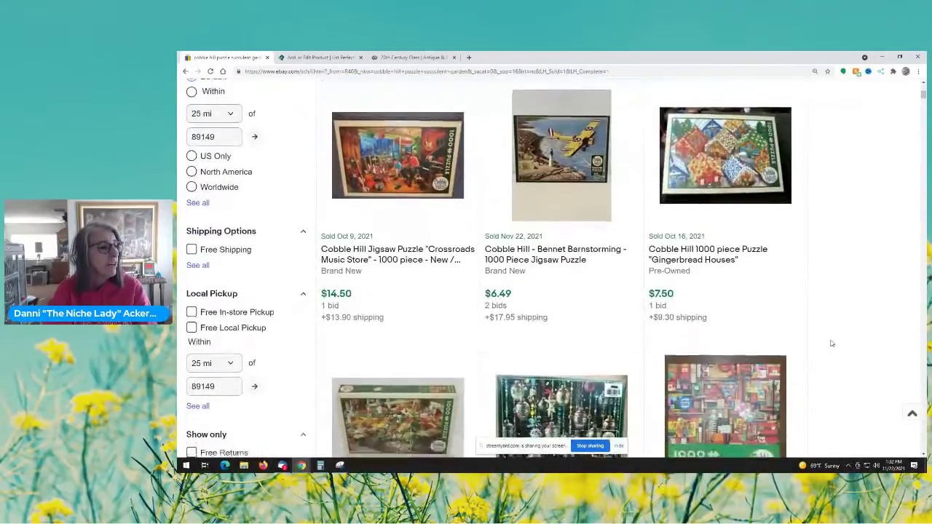
scroll(831, 343, "down", 1)
scroll(831, 343, "down", 2)
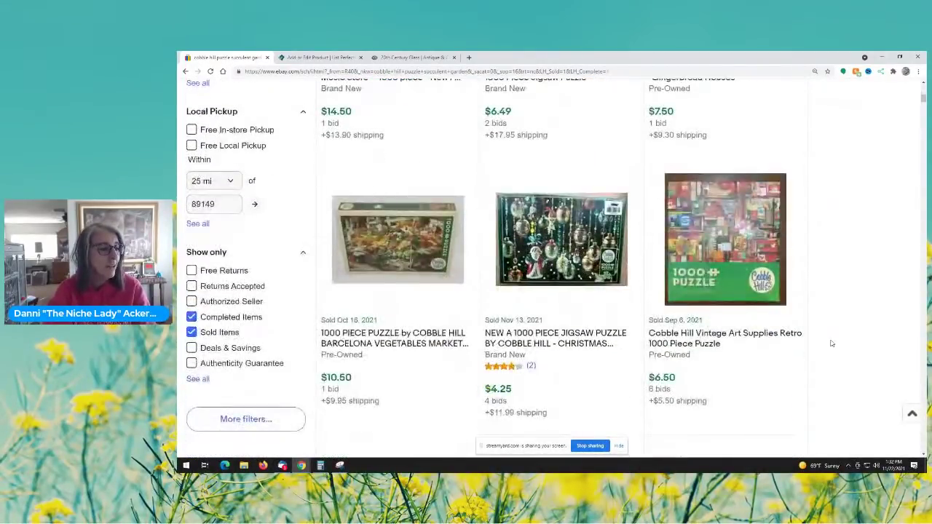
scroll(831, 343, "down", 3)
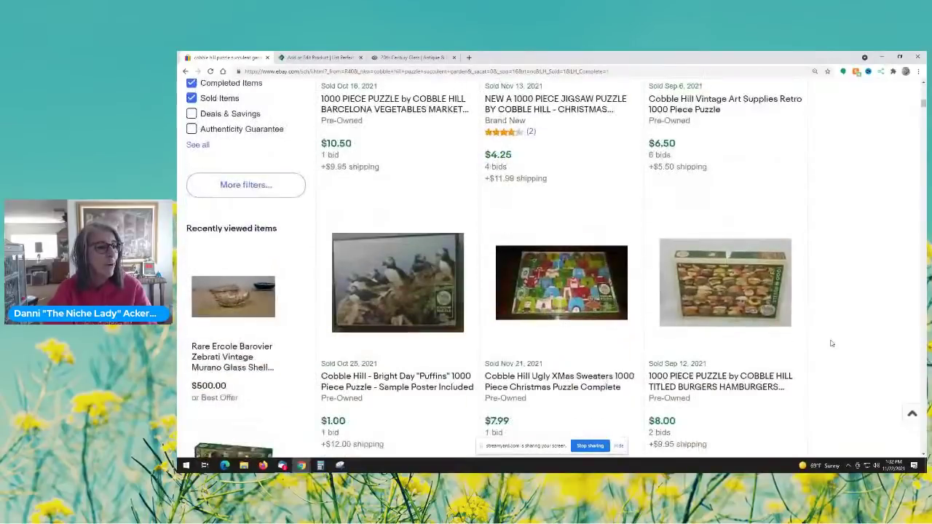
scroll(831, 344, "down", 3)
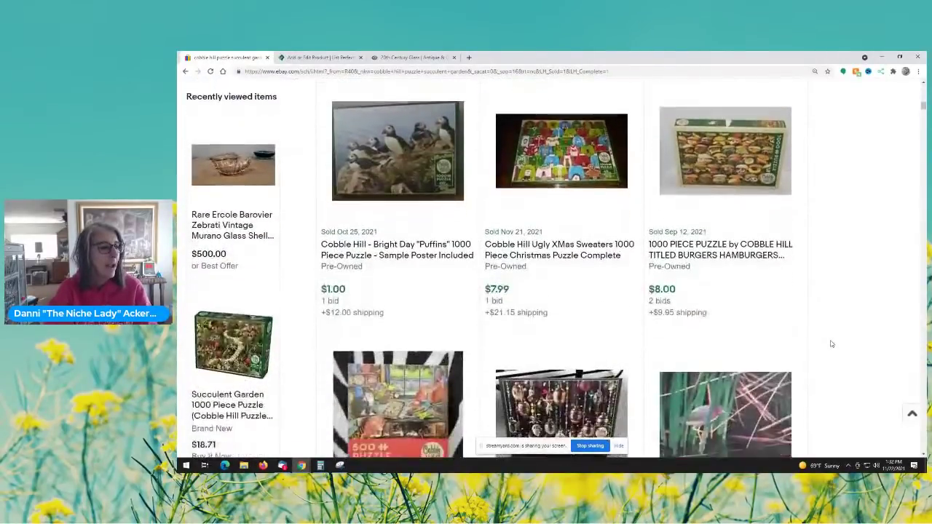
scroll(832, 344, "down", 1)
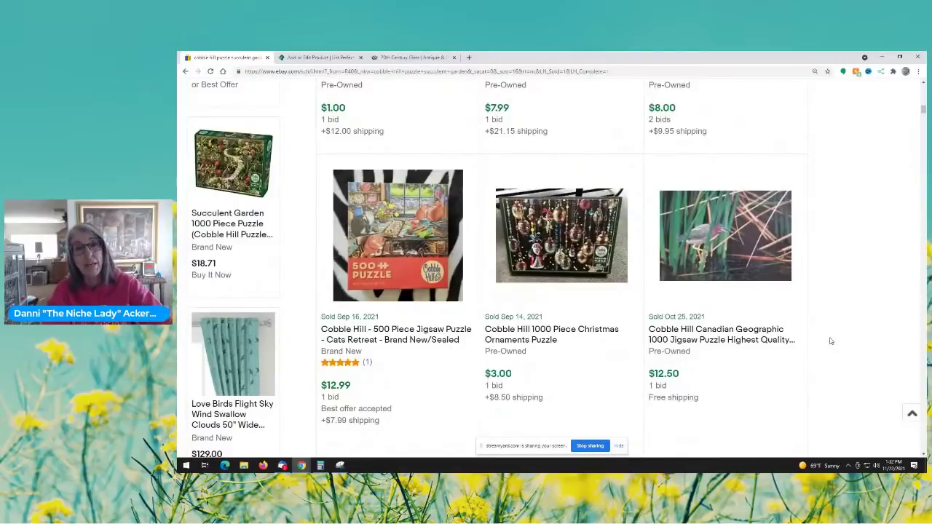
scroll(831, 341, "down", 4)
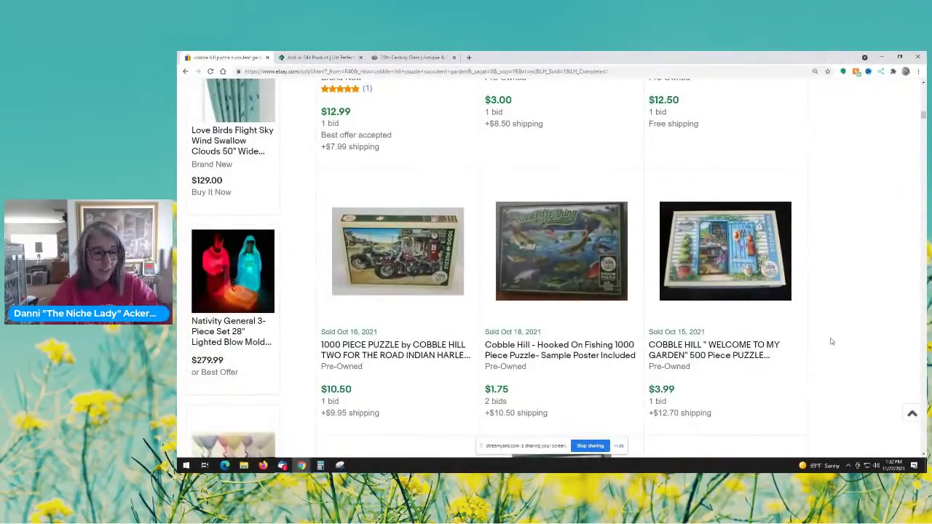
scroll(832, 340, "up", 15)
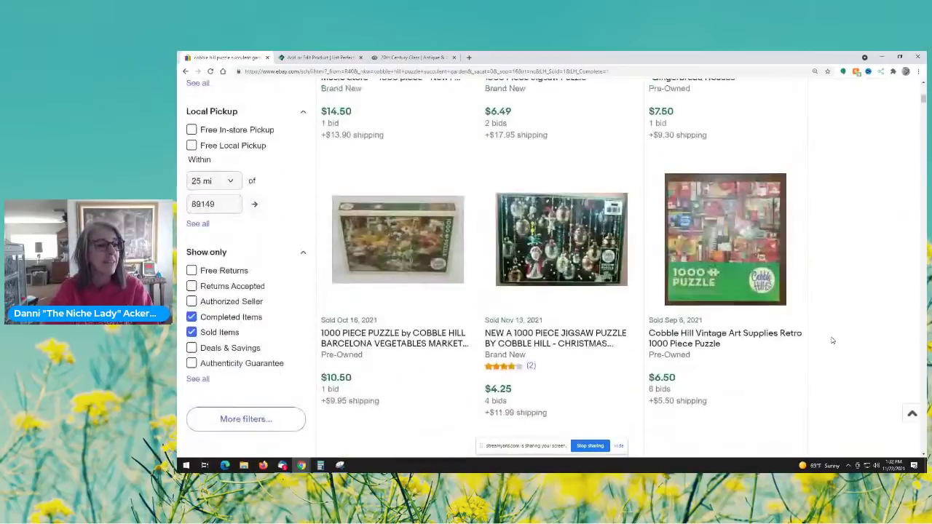
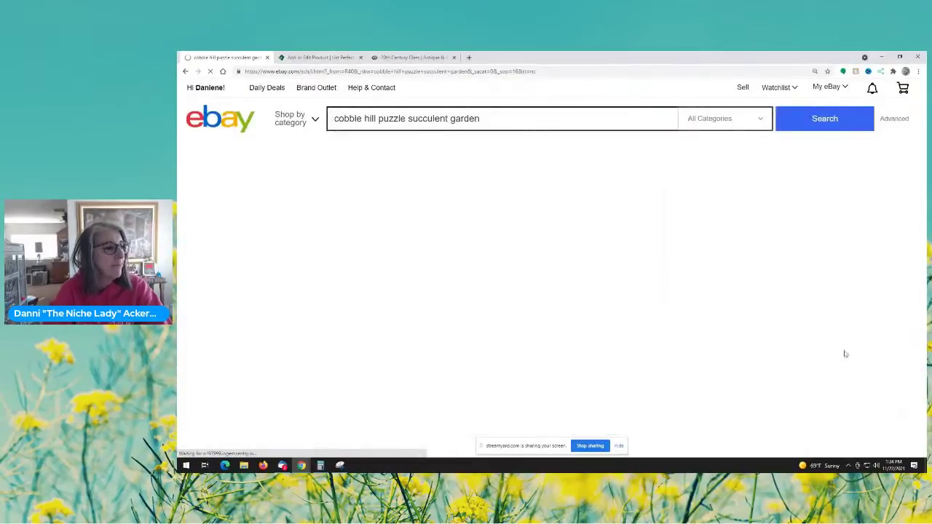
Step: Return to the active Succulent Garden listings and compare their asking prices with shipping
scroll(823, 256, "down", 2)
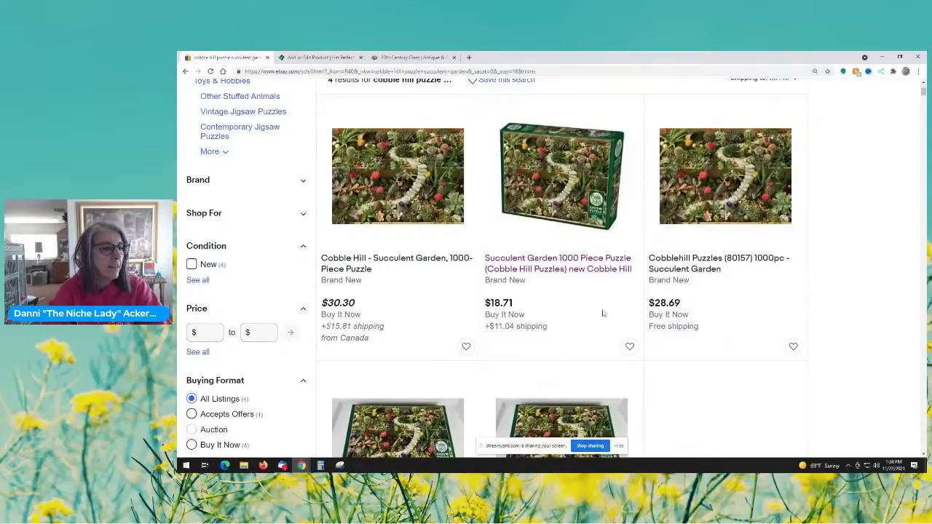
scroll(582, 313, "up", 2)
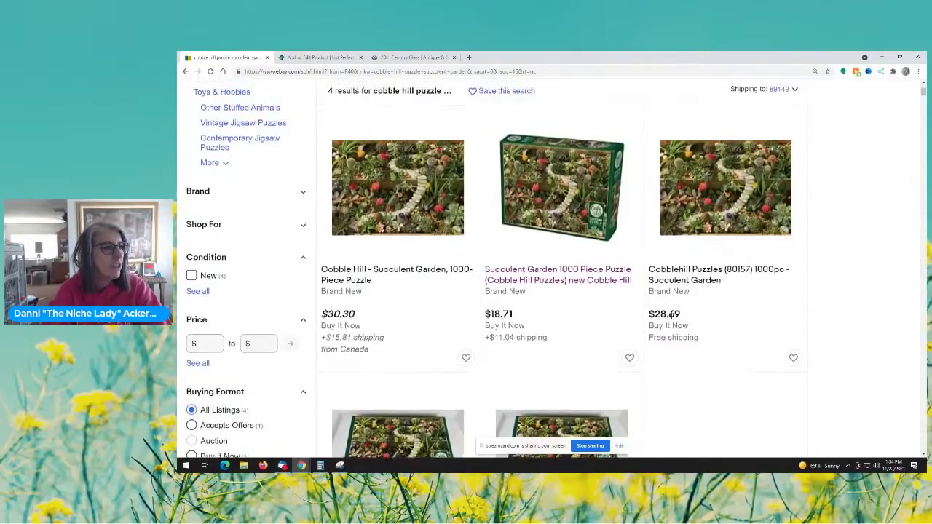
scroll(670, 316, "down", 2)
scroll(671, 320, "up", 1)
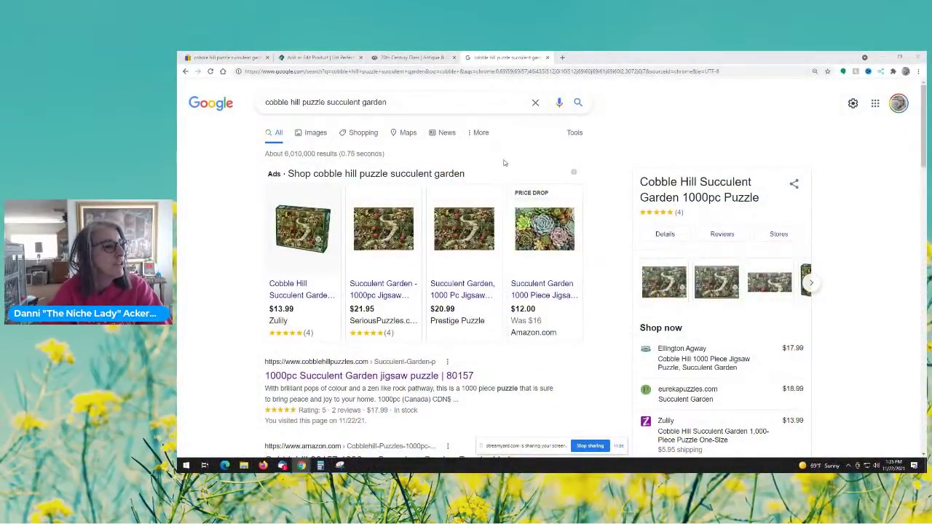
Step: Check Google Shopping retail prices for "cobble hill puzzle succulent garden"
left_click(356, 135)
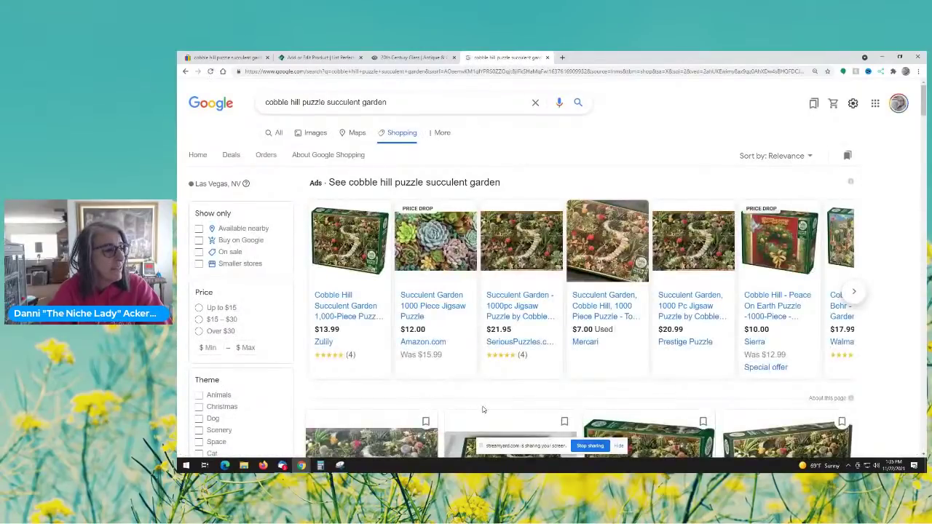
left_click(440, 318)
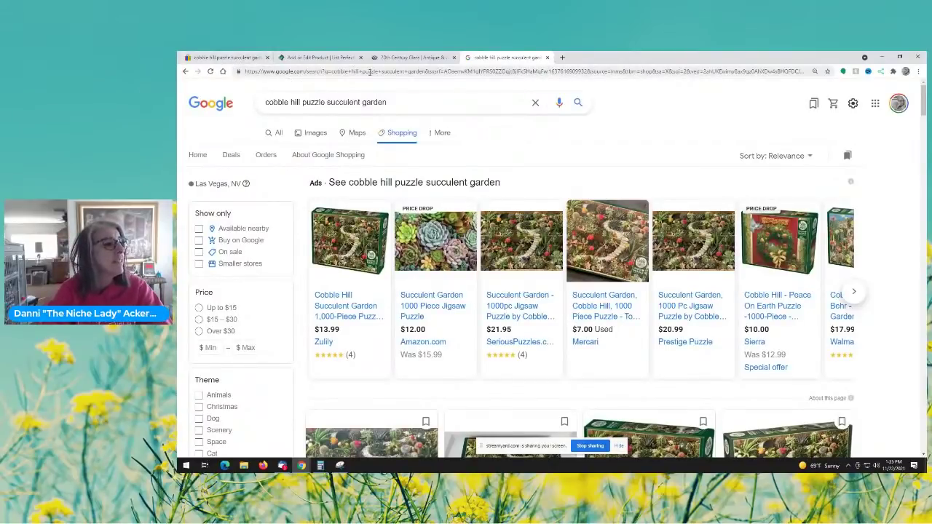
left_click(319, 58)
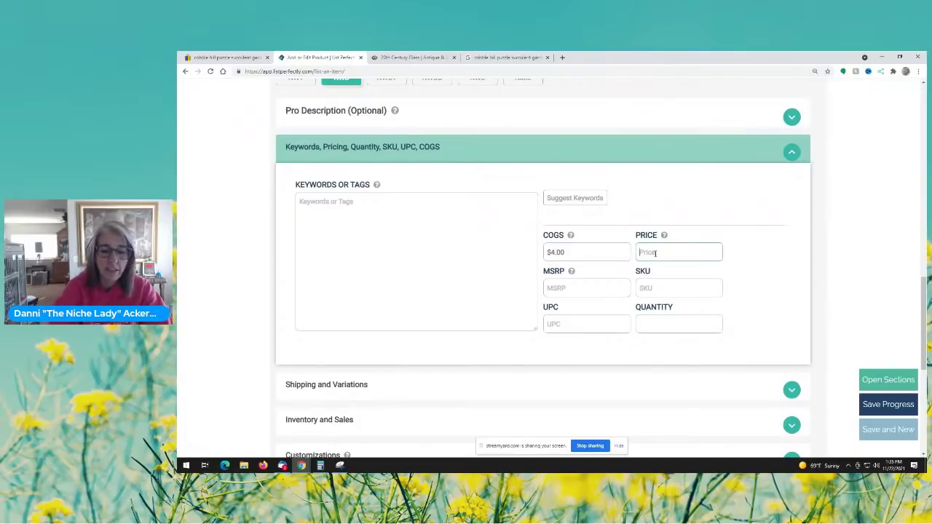
type("14.99")
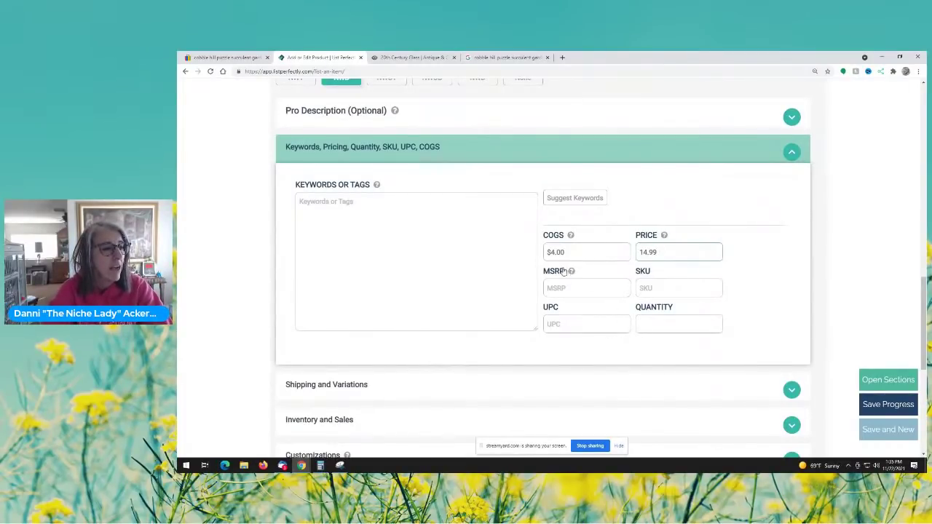
left_click(569, 323)
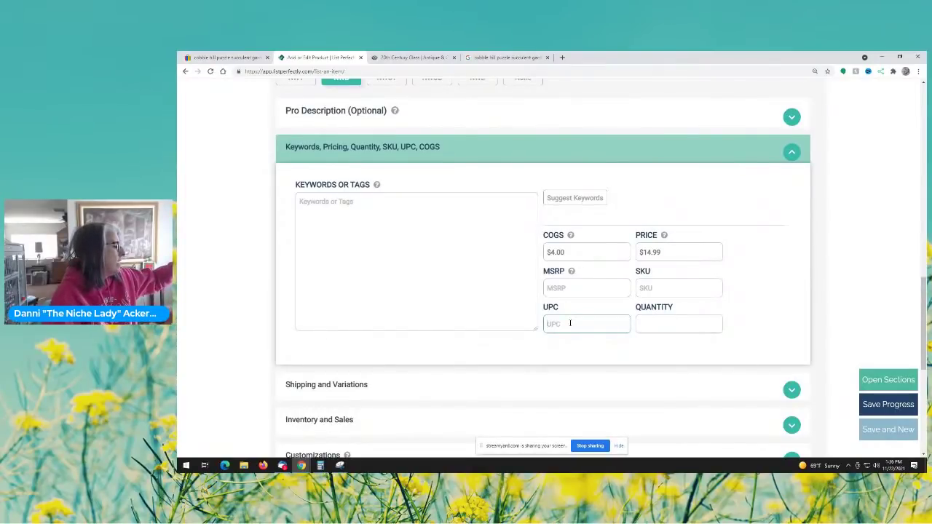
type("6")
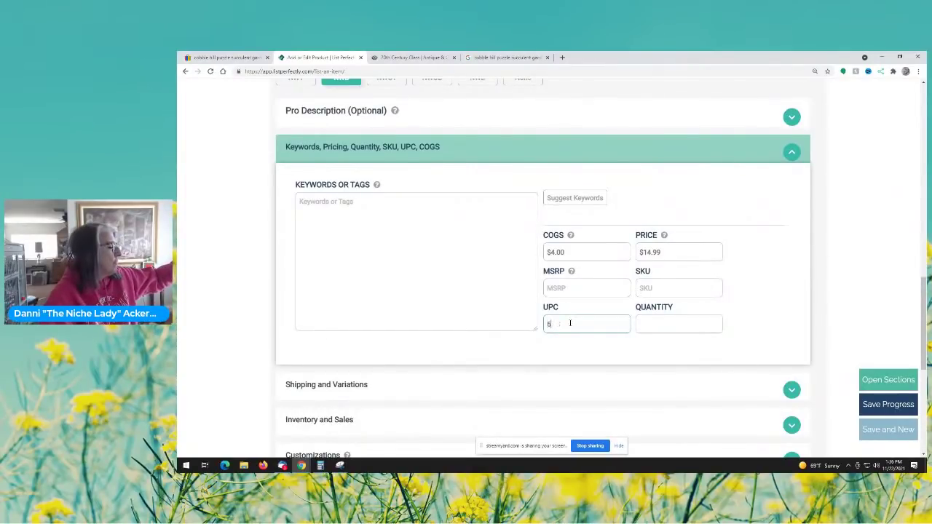
type("25012801577")
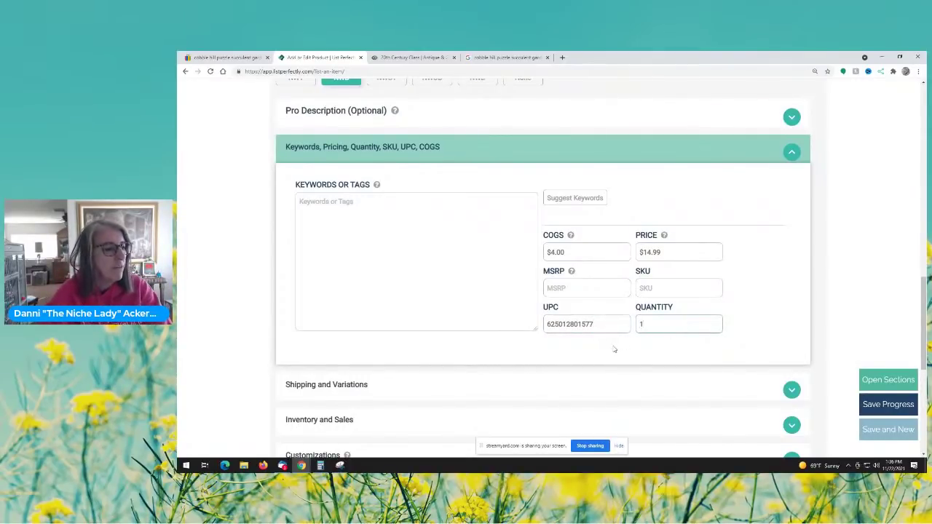
Step: Expand Shipping and Variations, set the shipping weight to 2 lb 0 oz and enter the seller's shipping ZIP code
scroll(619, 360, "down", 1)
left_click(794, 351)
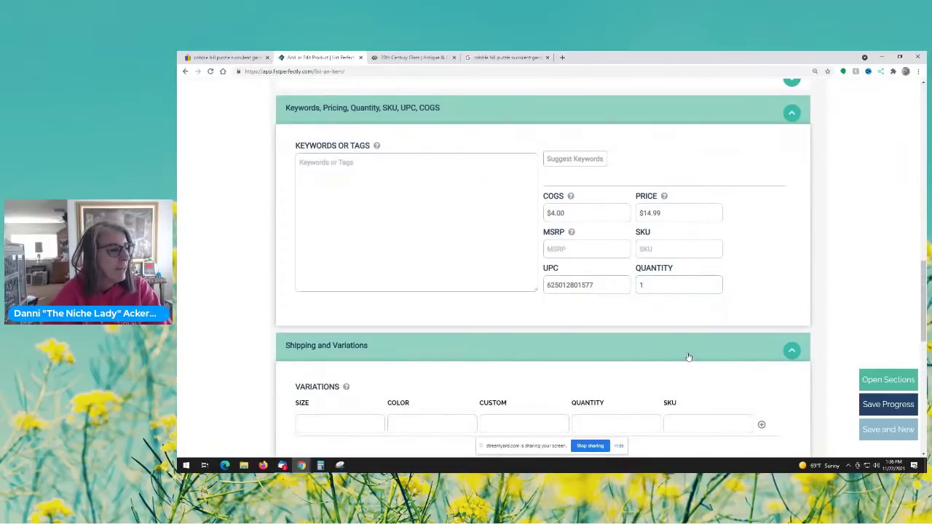
scroll(684, 342, "down", 6)
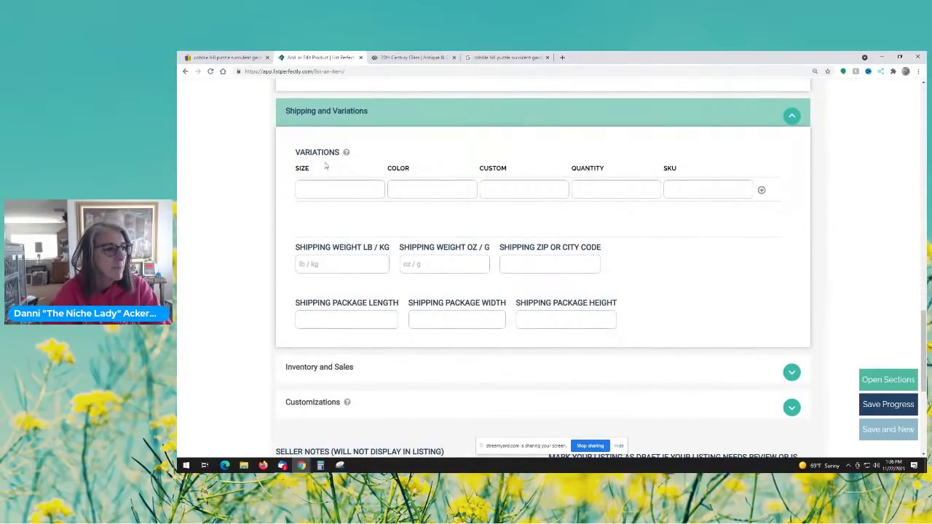
scroll(359, 280, "down", 1)
scroll(362, 270, "down", 1)
left_click(335, 192)
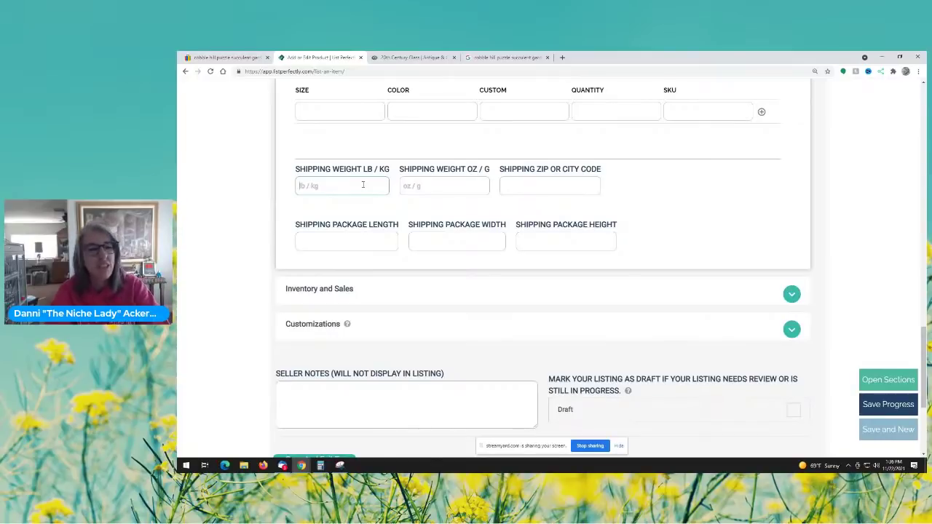
type("2")
key("Tab")
type("0")
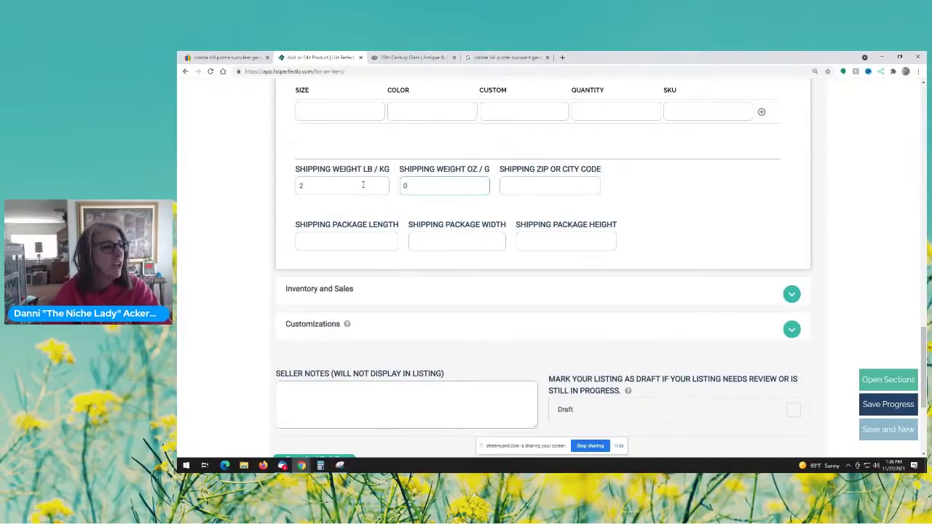
left_click(524, 186)
type("89149")
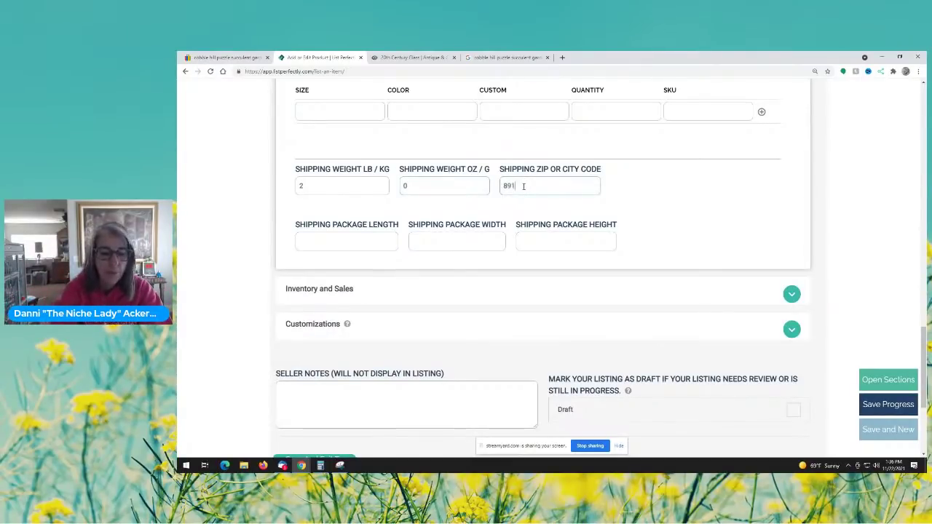
Step: Set the shipping package length, width and height to 10 each
left_click(371, 237)
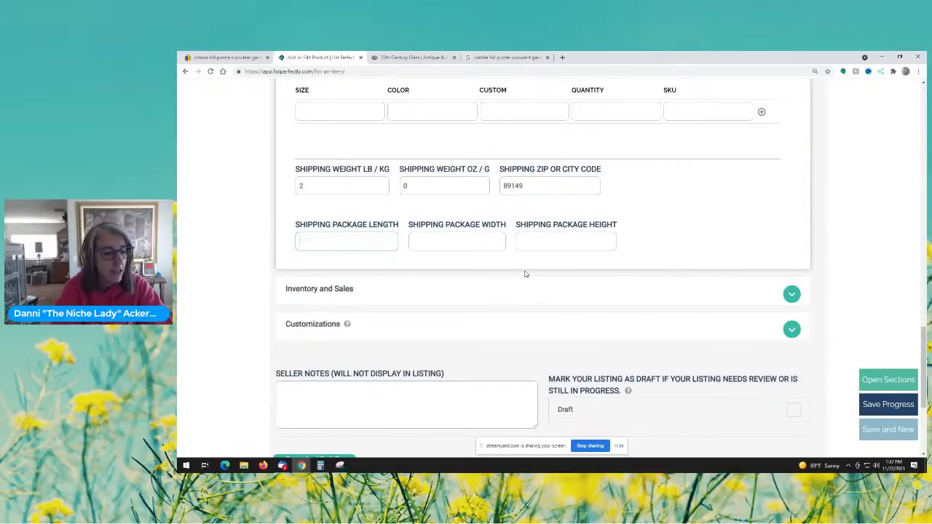
type("10")
key("Tab")
type("10")
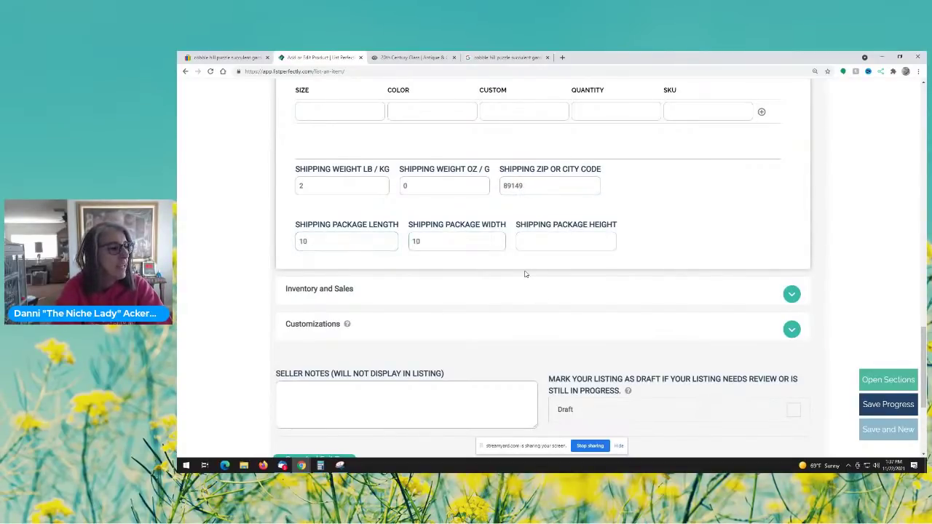
key("Tab")
type("10")
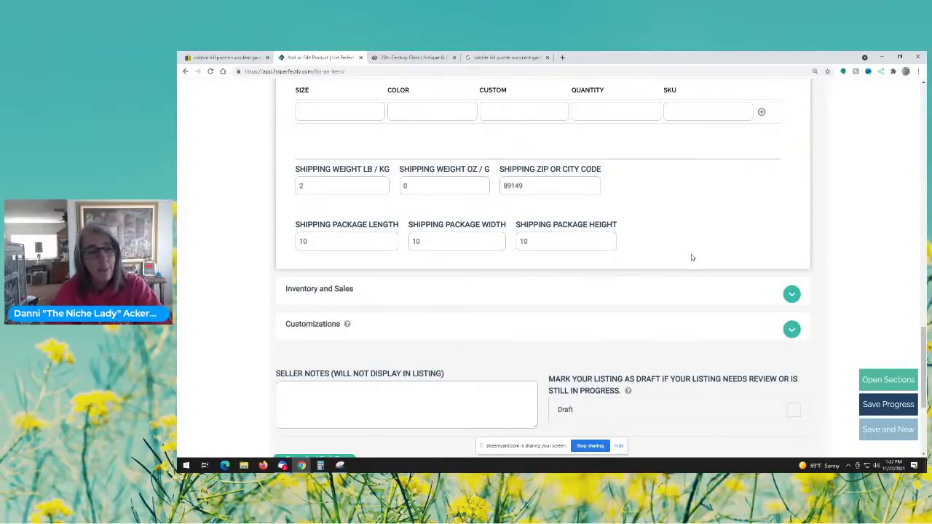
Step: Expand Inventory and Sales and review its cost, sold-platform and Platform IDs fields
scroll(669, 251, "down", 1)
left_click(668, 247)
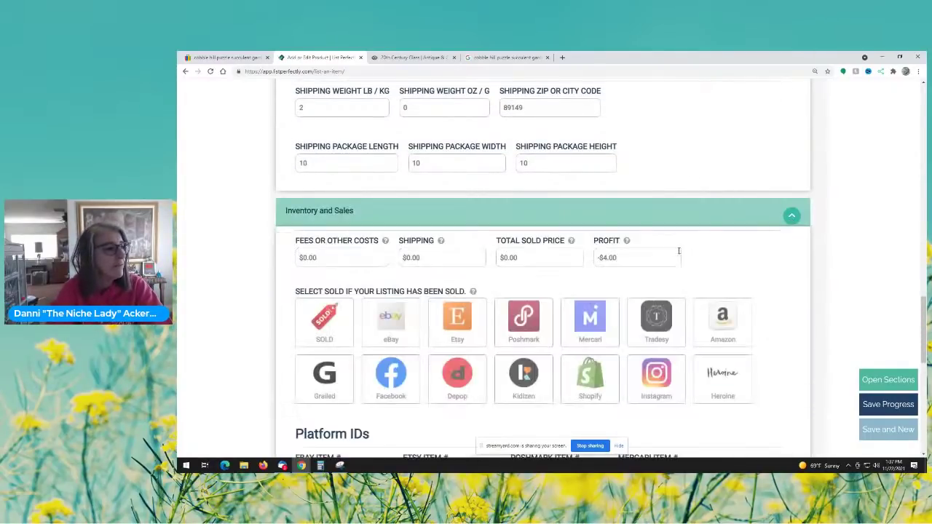
scroll(732, 260, "down", 1)
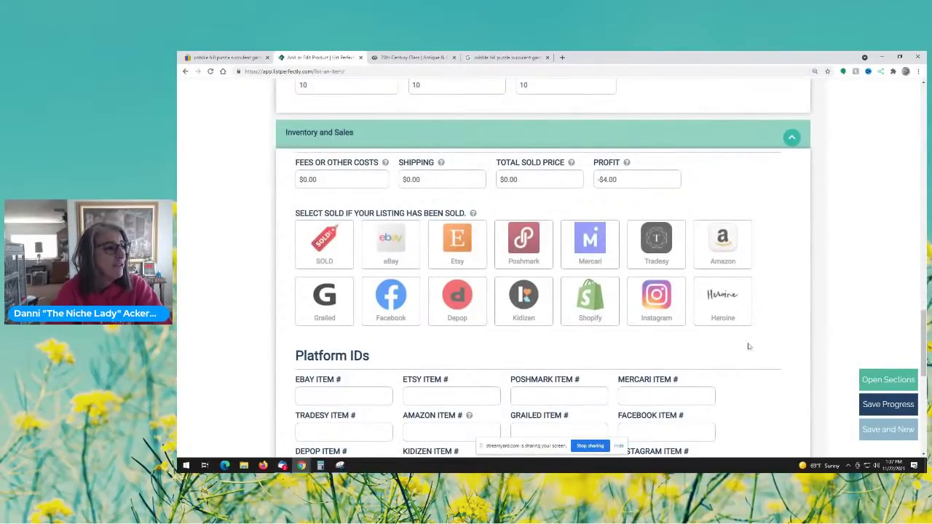
scroll(810, 304, "down", 1)
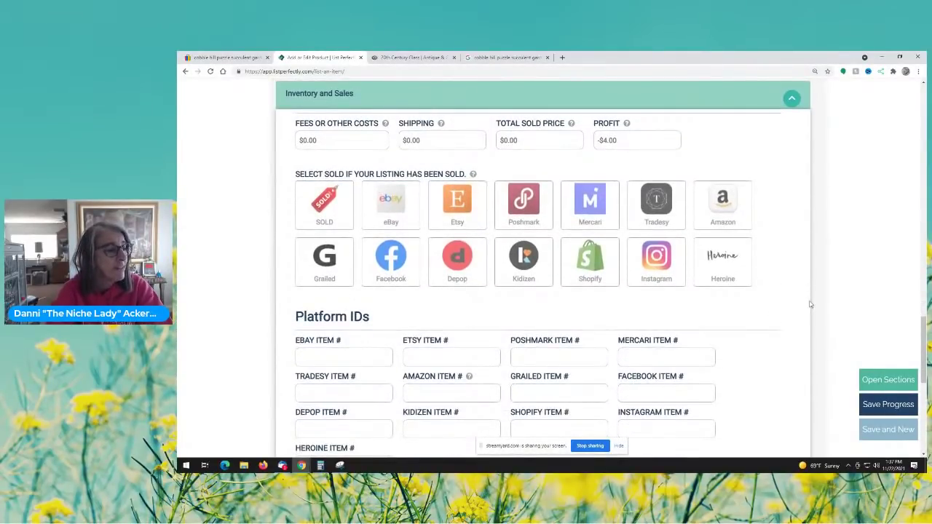
scroll(810, 305, "down", 1)
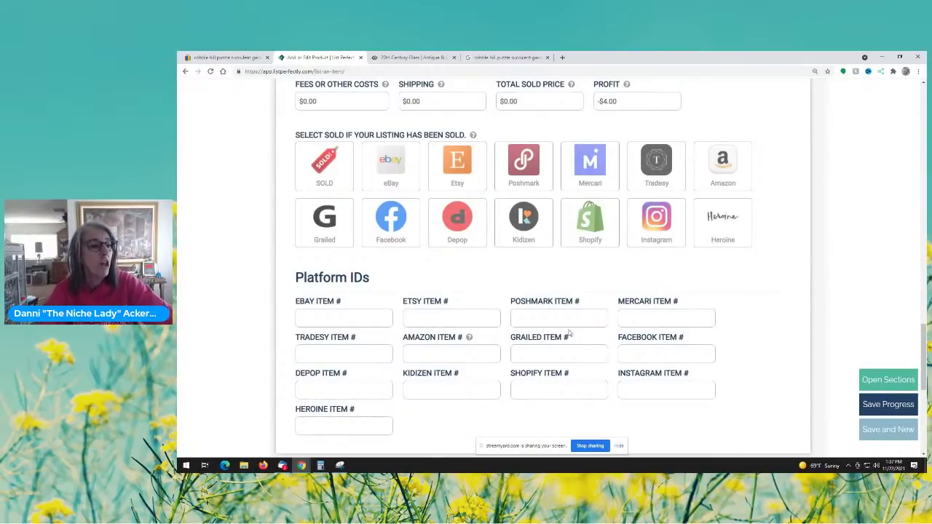
Step: Review the remaining listing sections, including Seller Notes, and recheck the condition, pricing and shipping entries
left_click(303, 388)
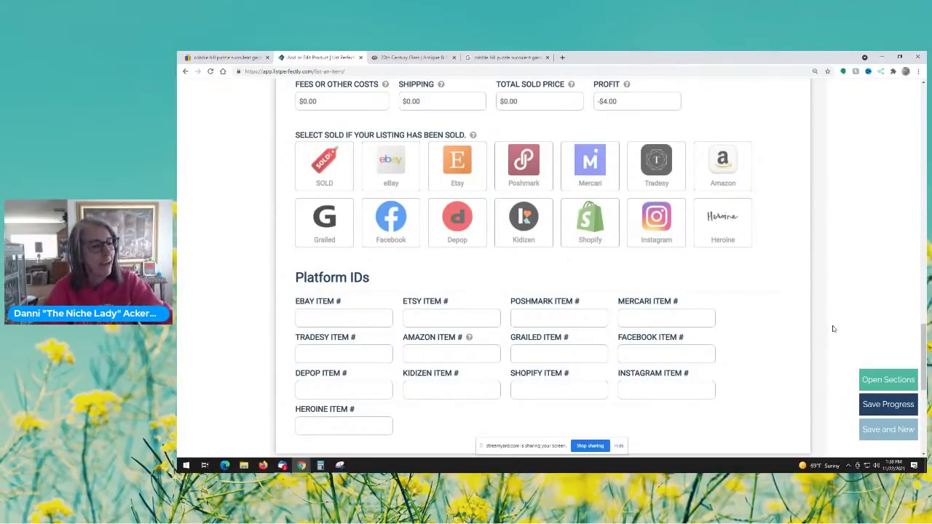
scroll(773, 309, "down", 3)
scroll(757, 307, "down", 3)
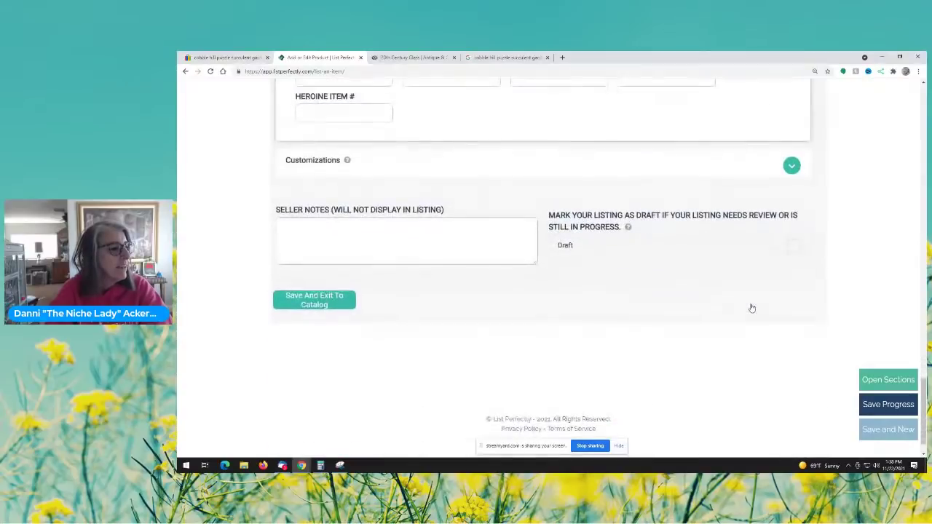
left_click(377, 237)
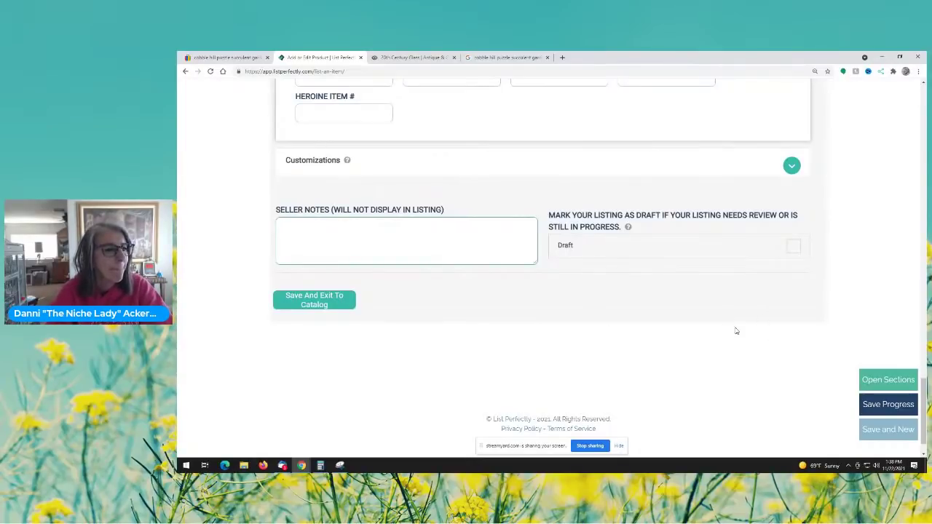
scroll(613, 332, "up", 10)
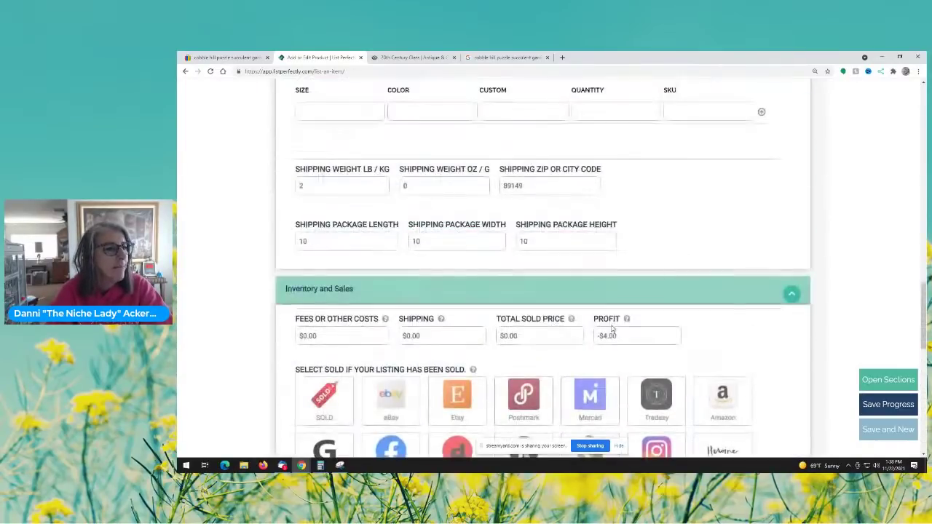
scroll(612, 328, "up", 6)
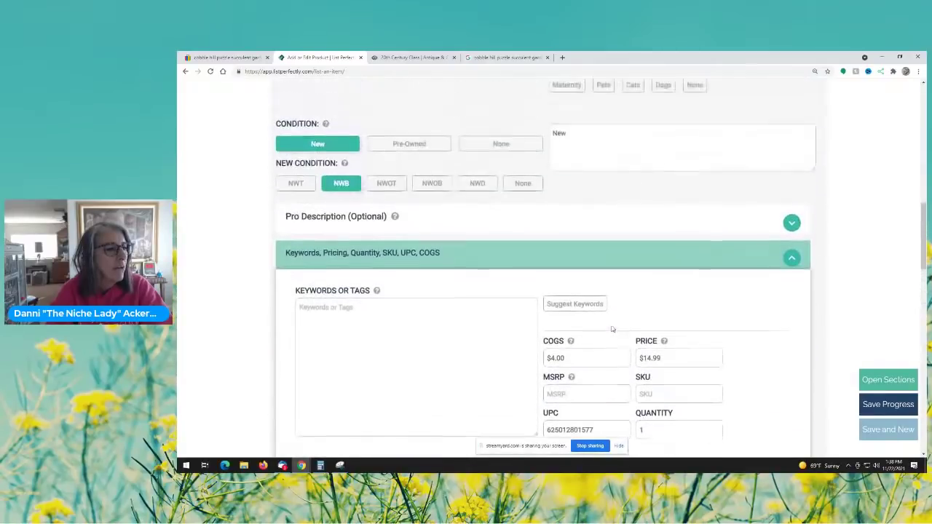
scroll(611, 329, "up", 3)
scroll(611, 329, "down", 7)
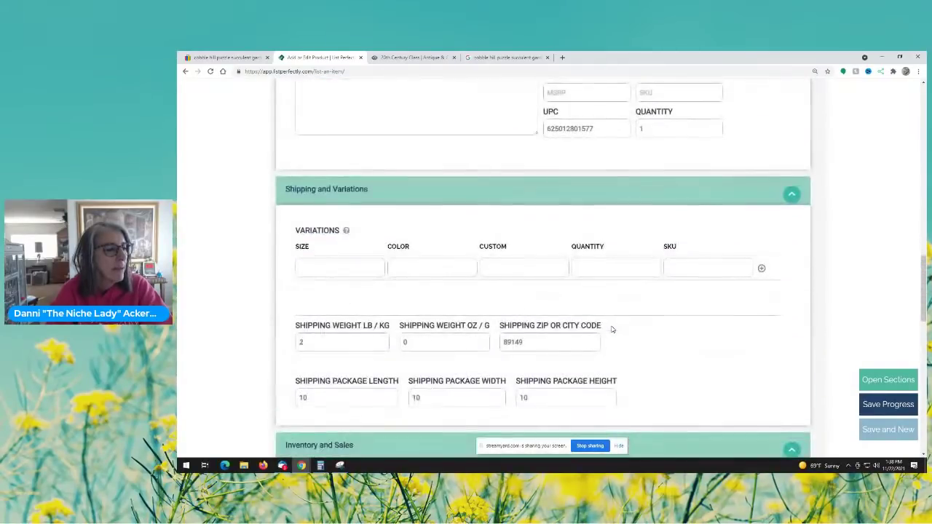
Step: Mark the puzzle listing as a draft, then save it and exit to the catalog
scroll(612, 329, "down", 12)
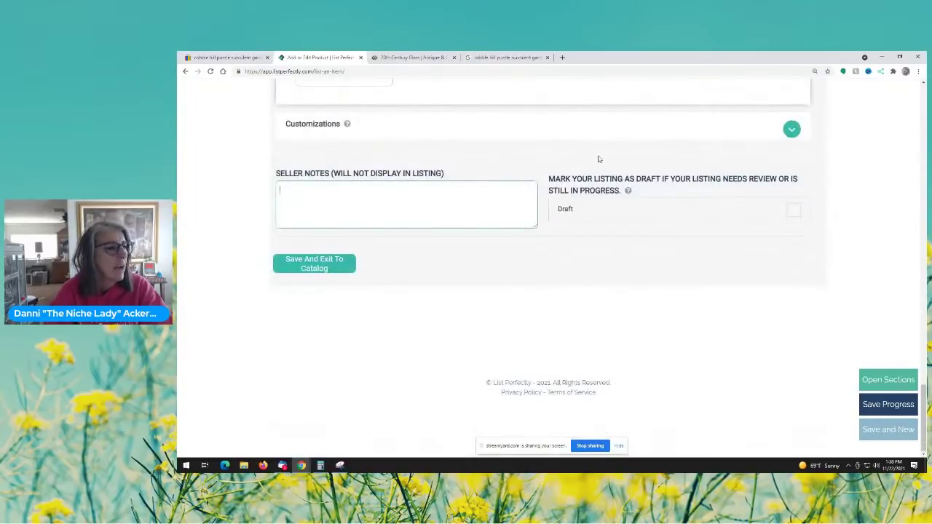
left_click(793, 209)
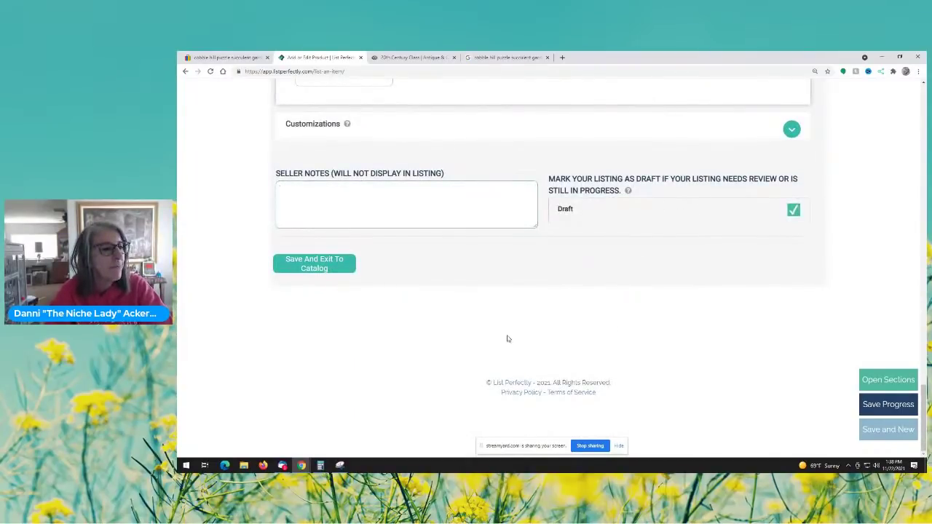
left_click(319, 266)
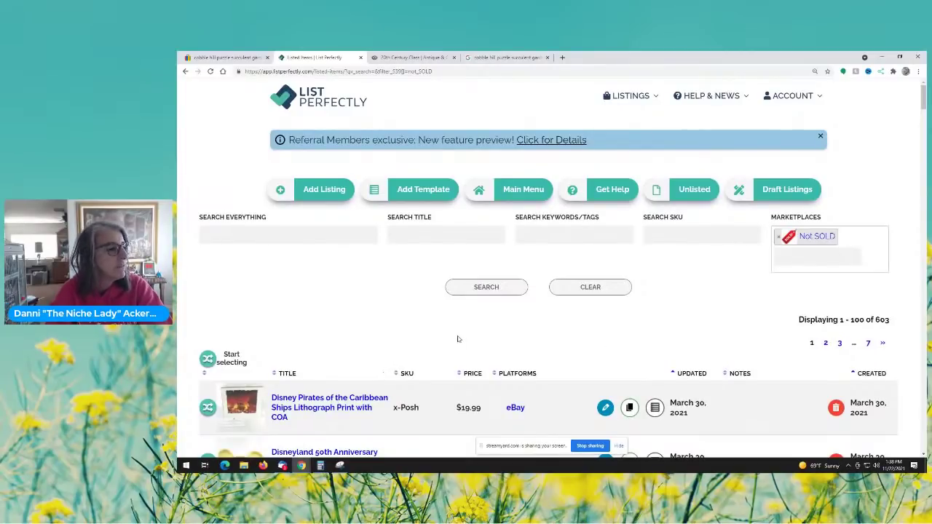
Step: Look over the catalog of unsold items and show only the draft listings
scroll(468, 332, "down", 3)
scroll(468, 332, "up", 3)
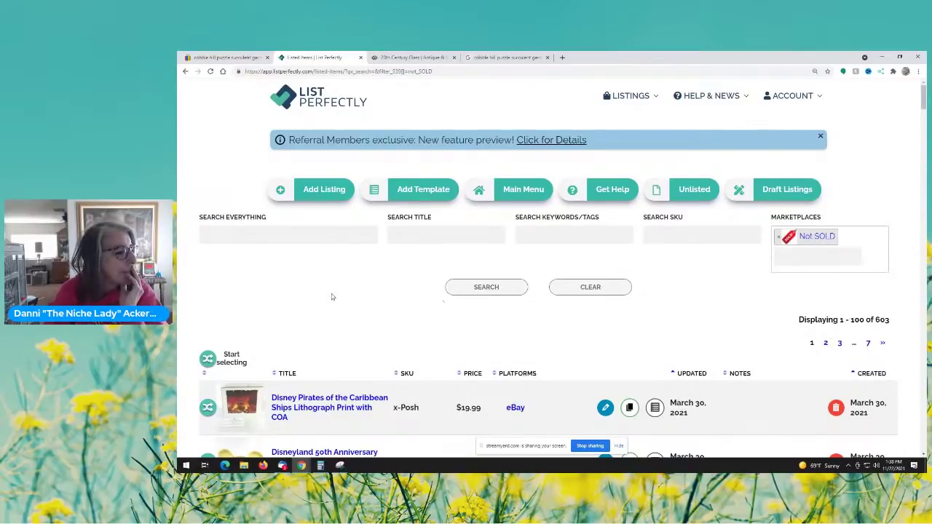
scroll(334, 295, "down", 2)
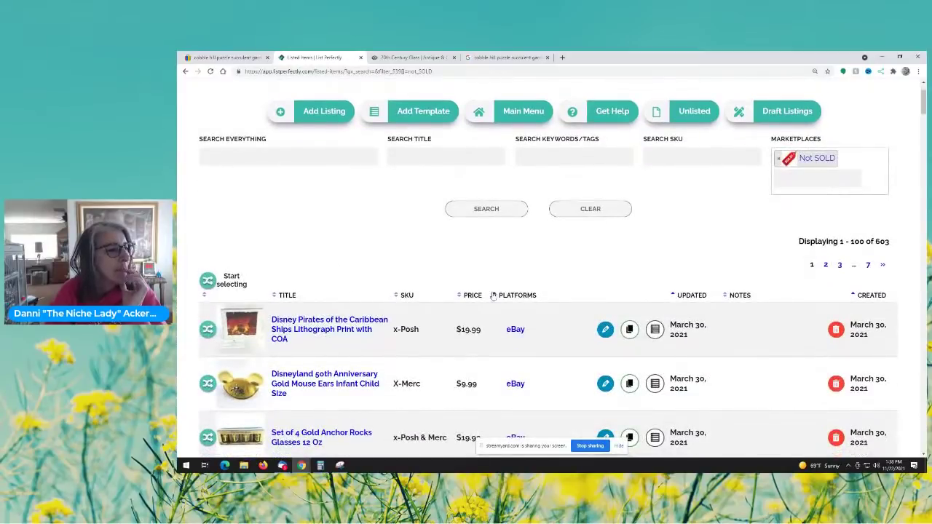
scroll(496, 294, "up", 2)
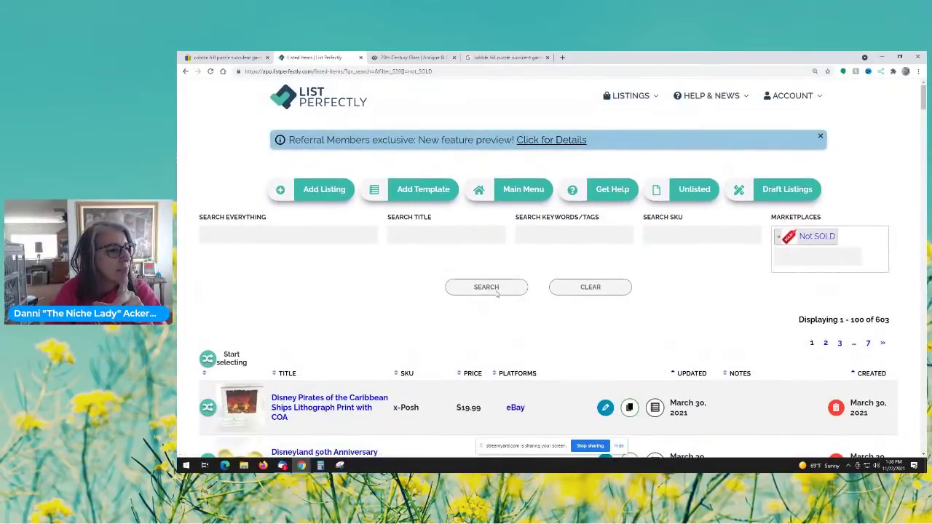
left_click(792, 190)
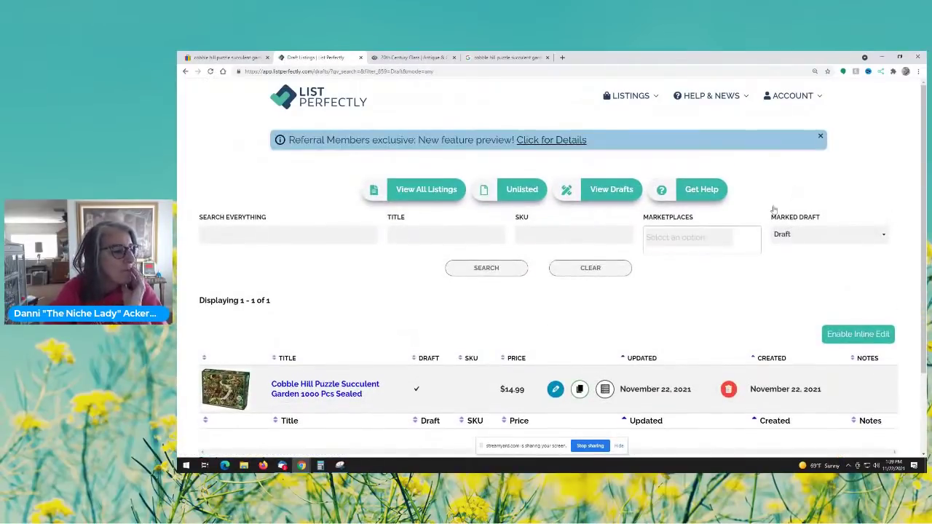
Step: Select the Cobble Hill puzzle draft for crossposting and copy it to Poshmark and eBay
scroll(681, 320, "down", 1)
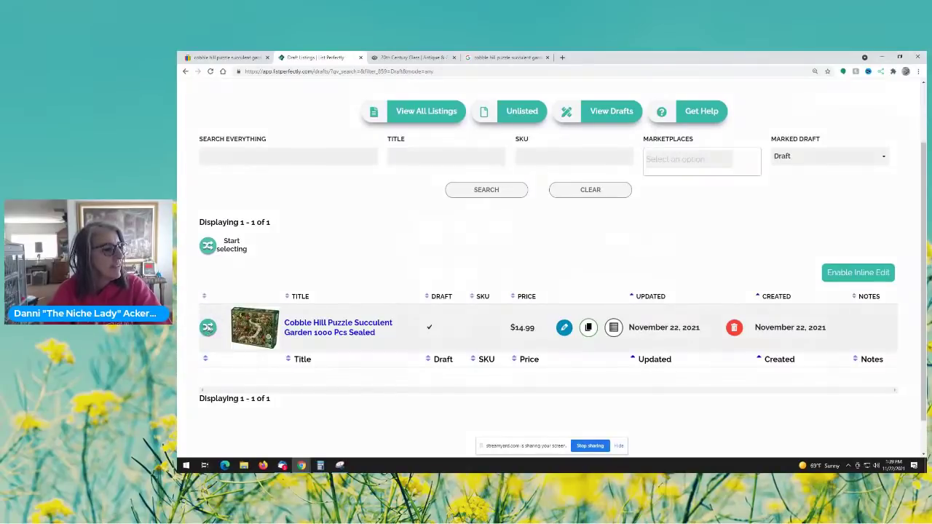
left_click(207, 327)
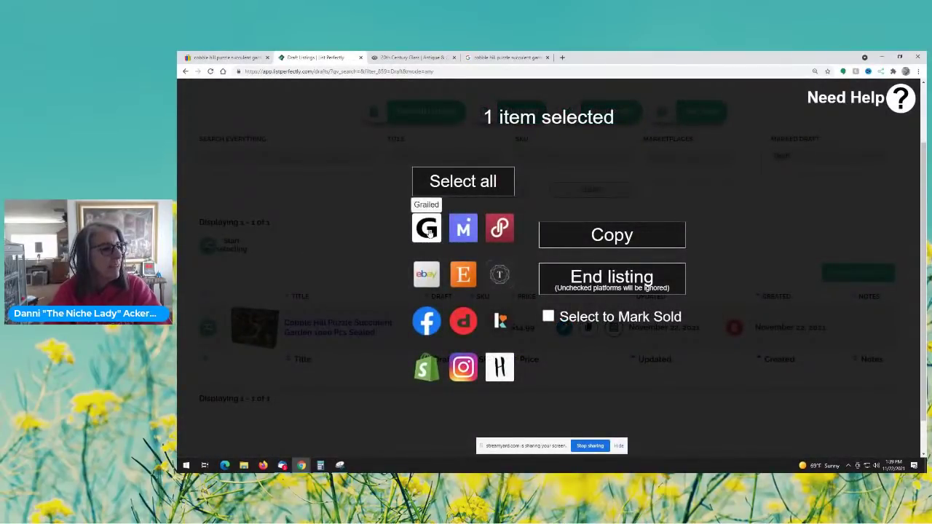
left_click(501, 230)
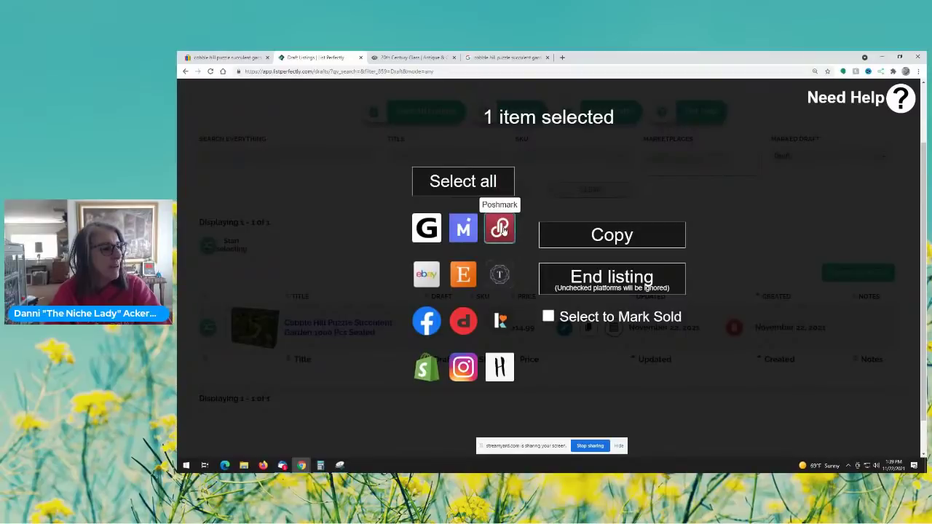
left_click(428, 277)
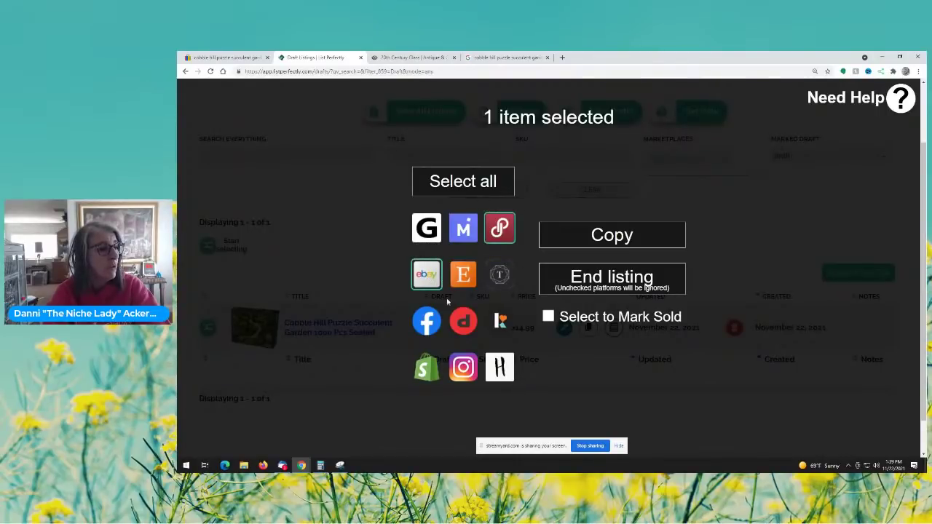
left_click(615, 237)
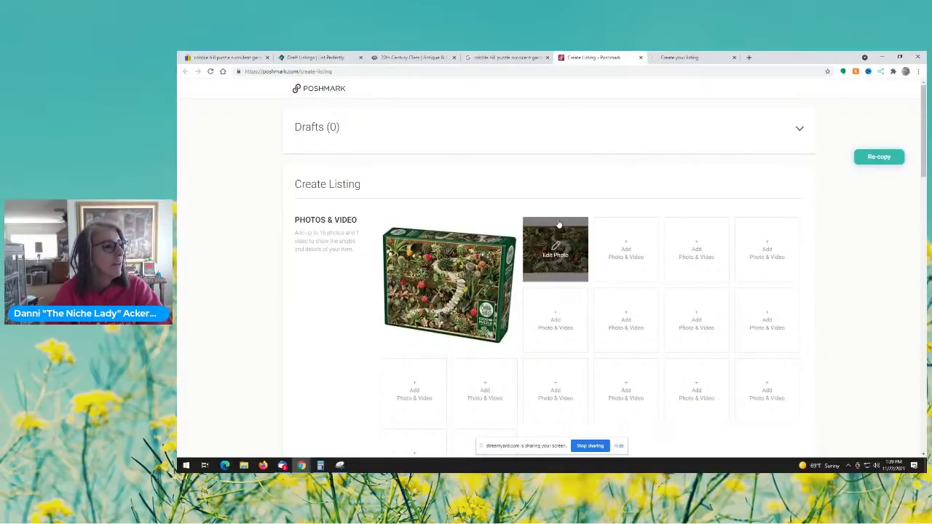
Step: Check the copied photos, title and description on Poshmark and delete the redundant last line "New" from the description
scroll(724, 310, "down", 1)
scroll(724, 310, "down", 5)
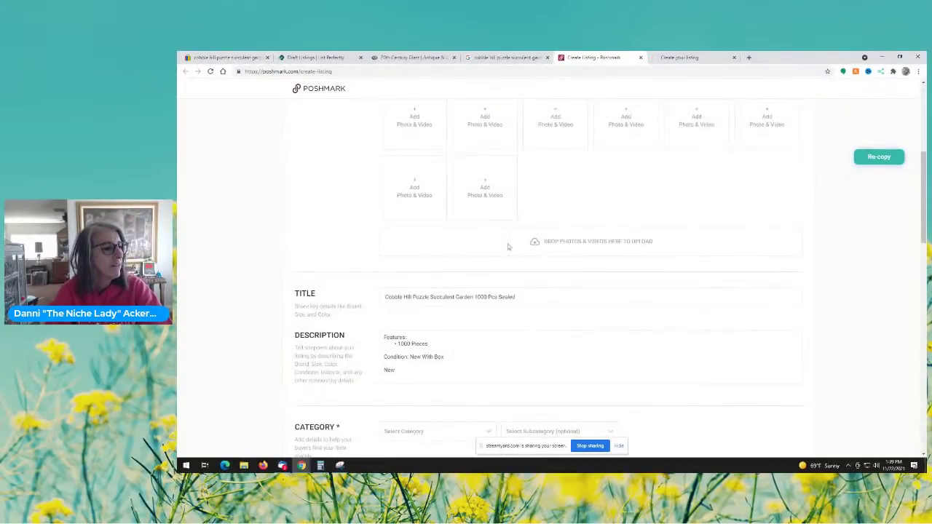
scroll(477, 248, "down", 1)
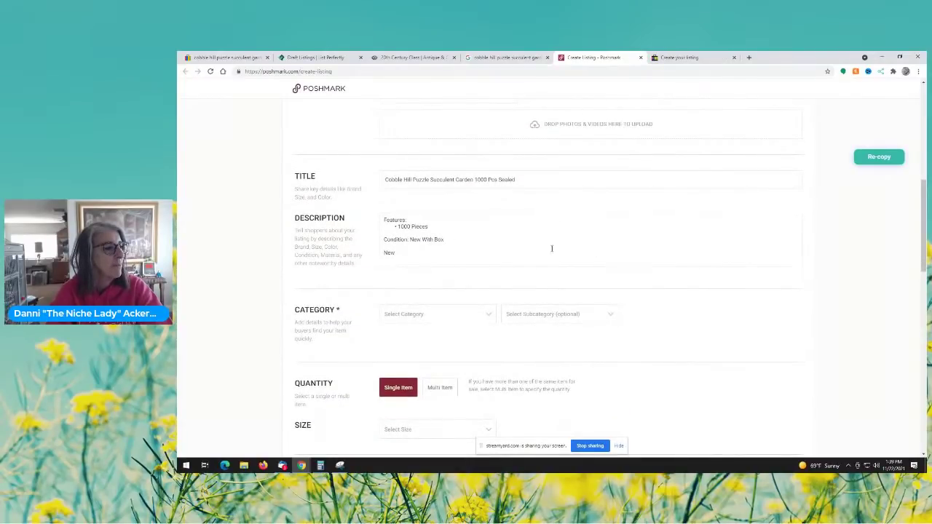
scroll(551, 248, "down", 2)
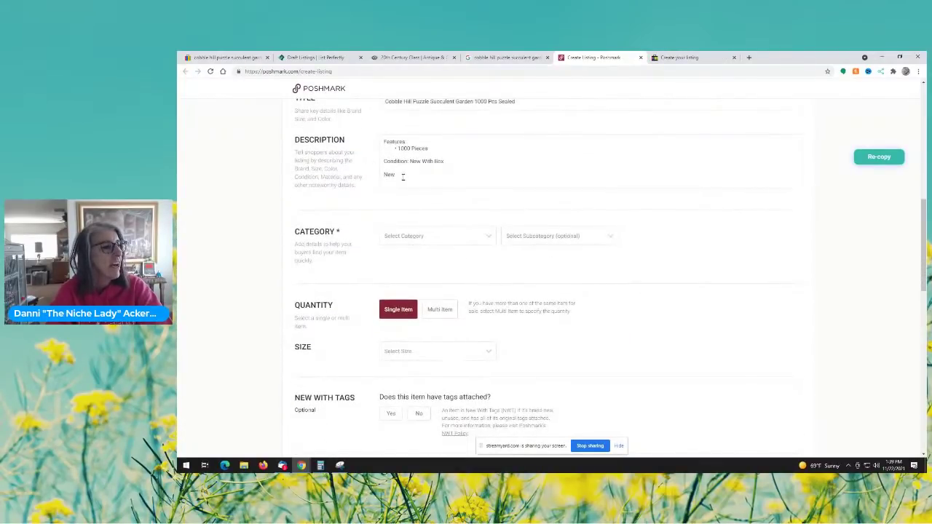
left_click_drag(403, 175, 365, 180)
key("BackSpace")
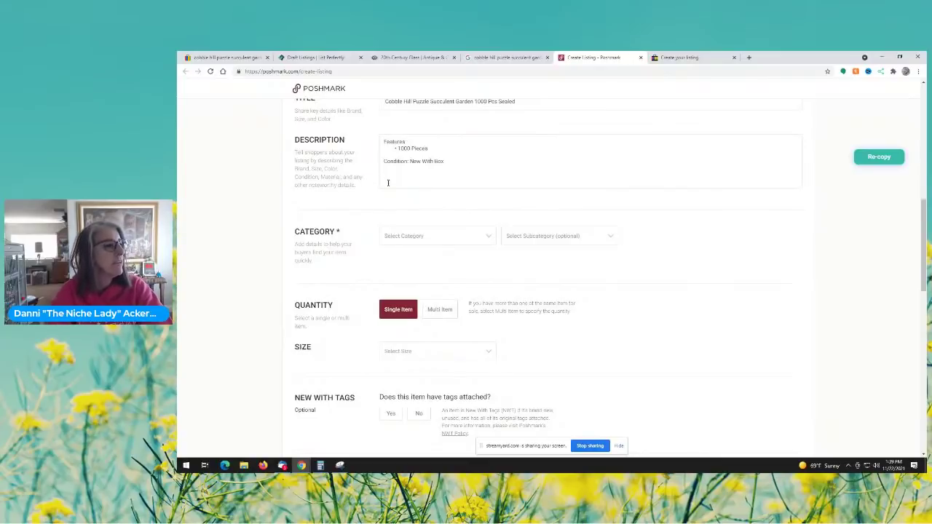
Step: Set the Poshmark category to Home Games with the subcategory Puzzles
scroll(492, 229, "down", 1)
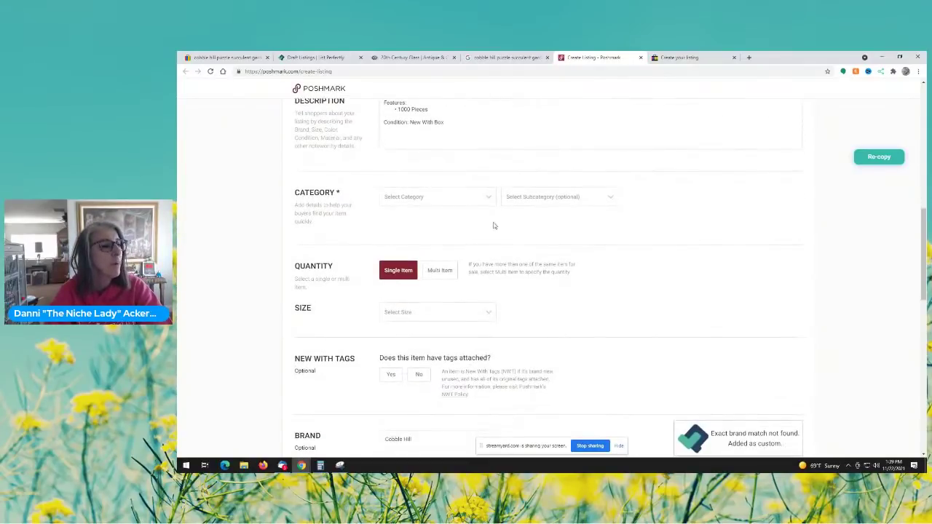
scroll(491, 149, "up", 1)
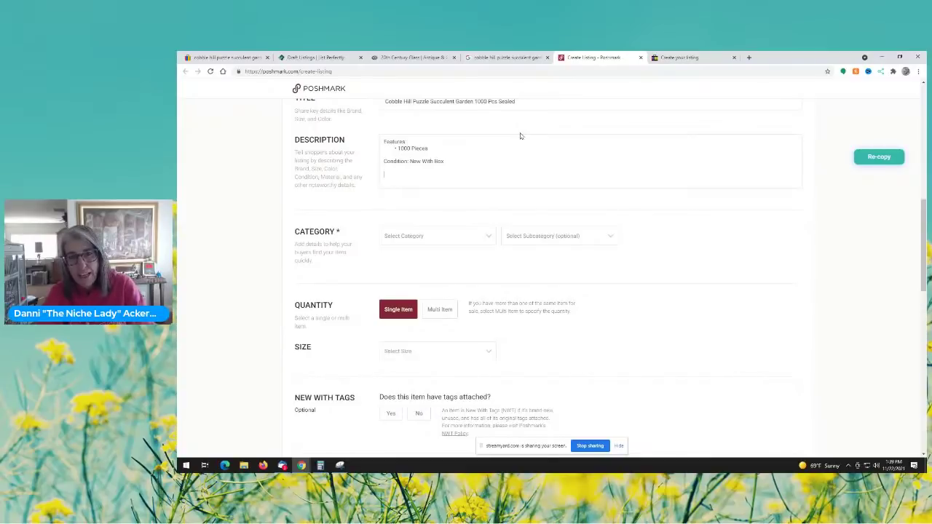
left_click(474, 240)
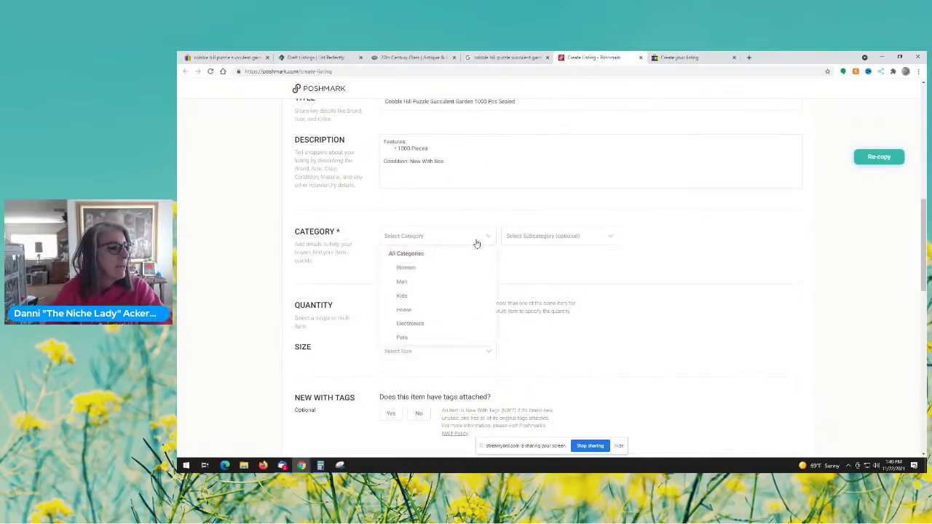
scroll(431, 305, "down", 1)
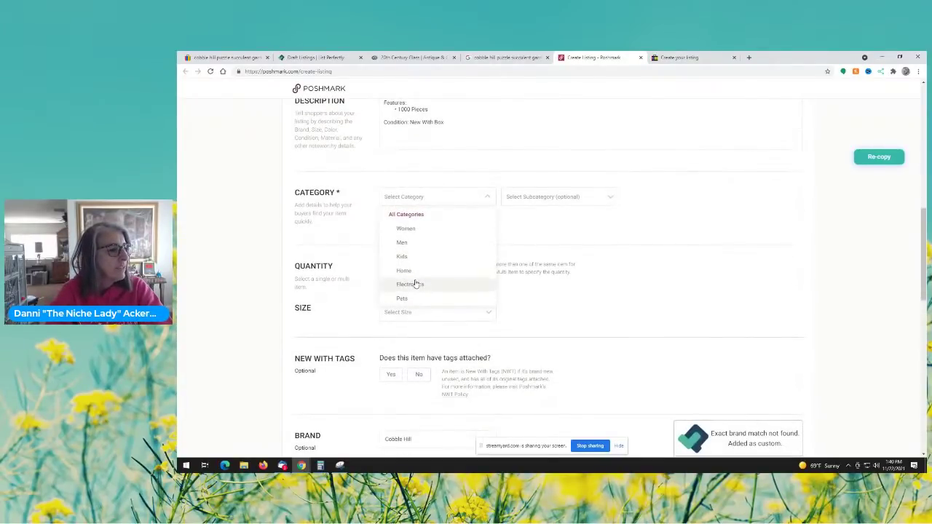
left_click(407, 272)
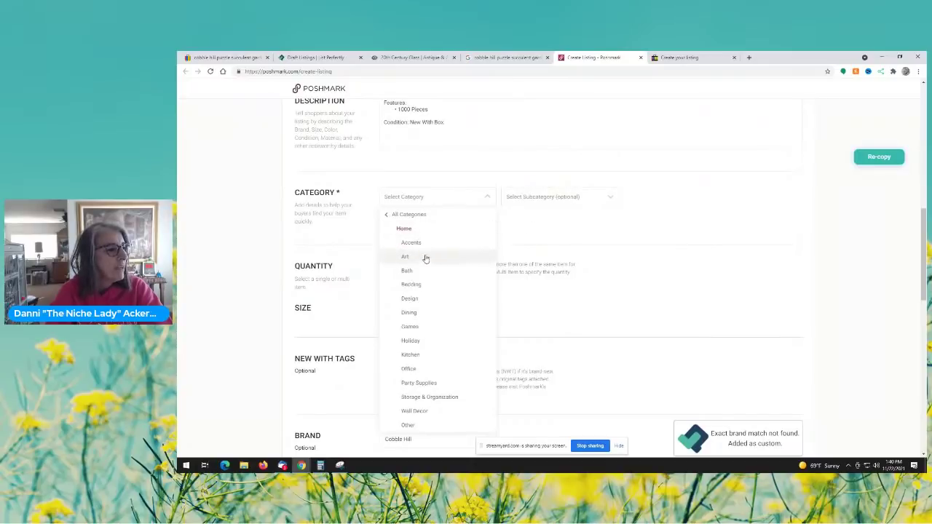
left_click(417, 332)
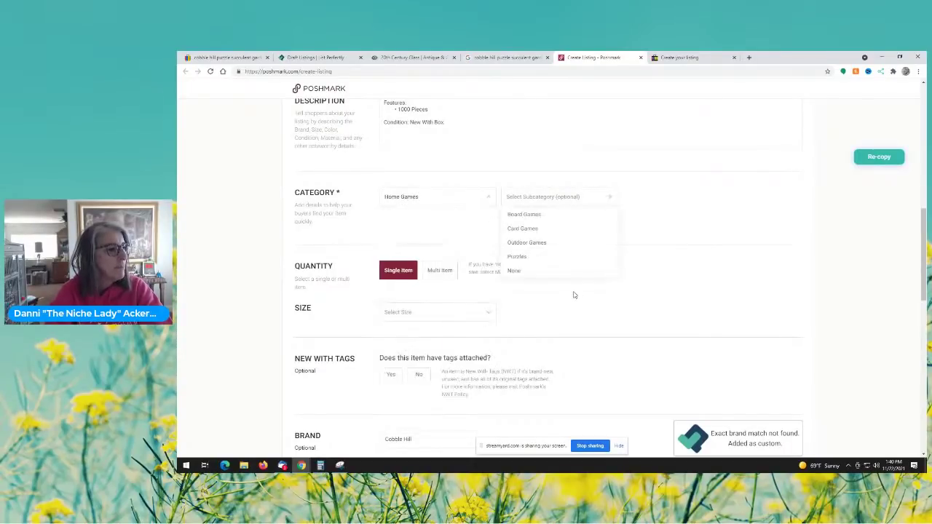
left_click(515, 258)
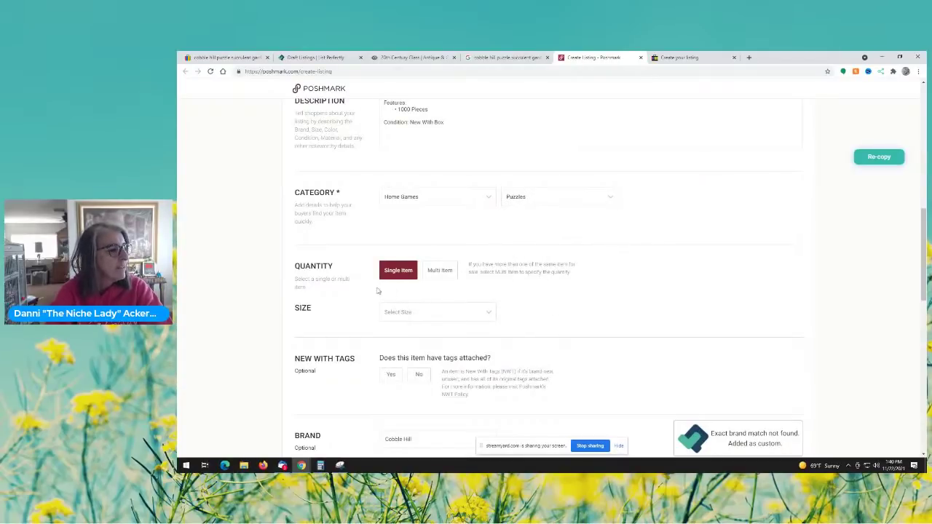
Step: Set the Poshmark listing's size to the standard One Size option
left_click(436, 316)
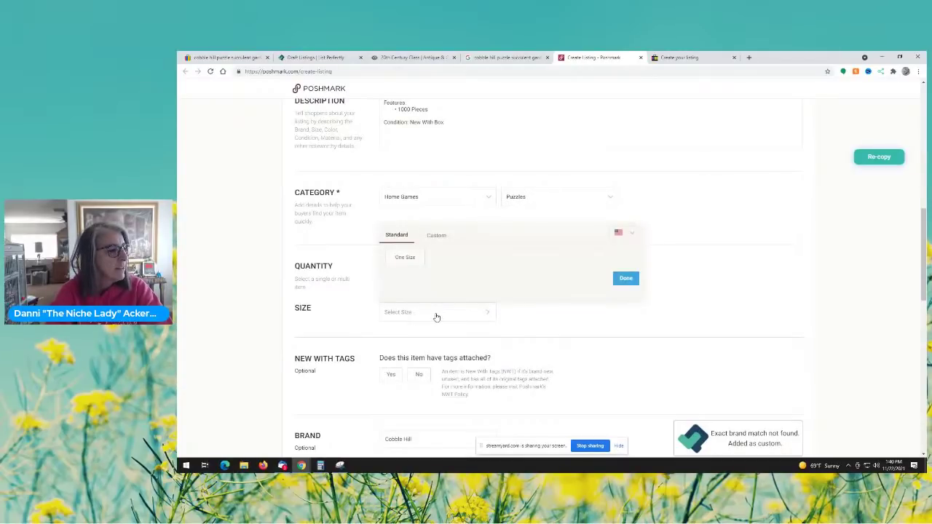
left_click(411, 260)
scroll(535, 339, "down", 1)
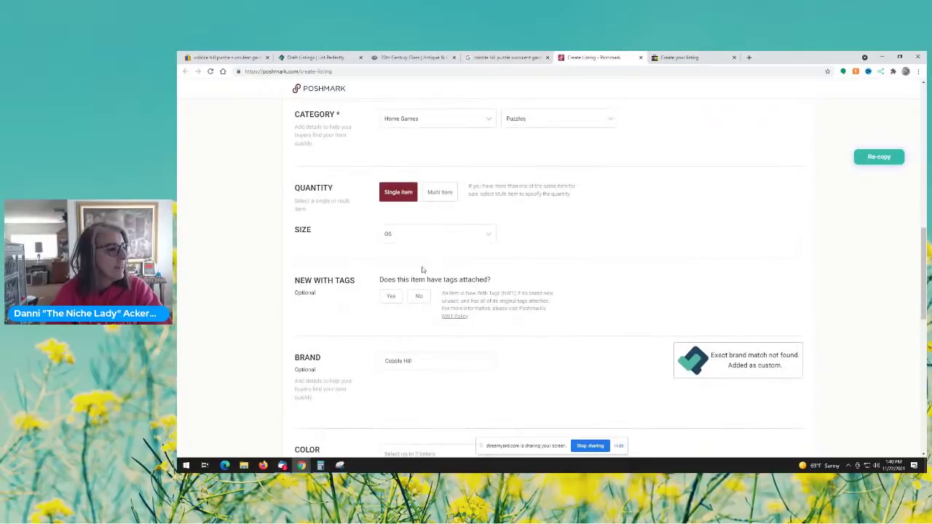
Step: Set New With Tags to Yes and decline adding the item to the Boutique
scroll(421, 266, "down", 1)
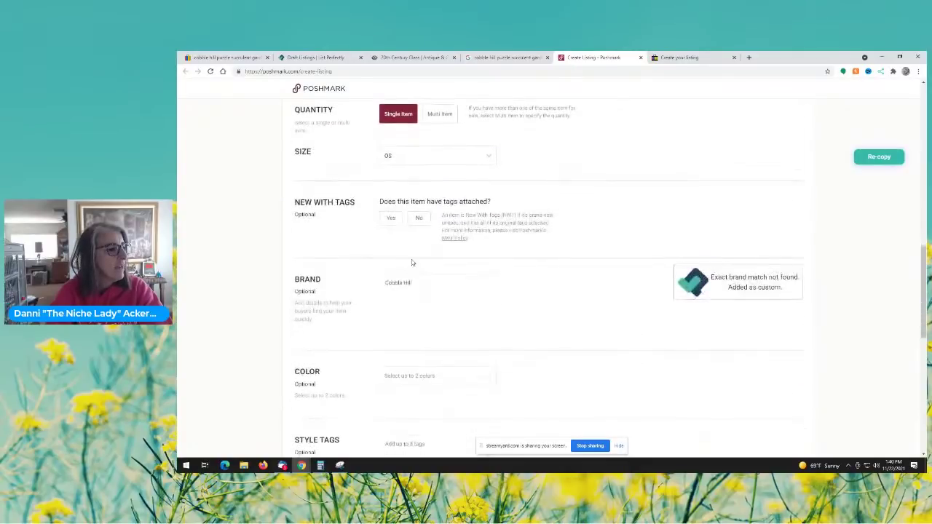
left_click(391, 218)
scroll(470, 308, "down", 1)
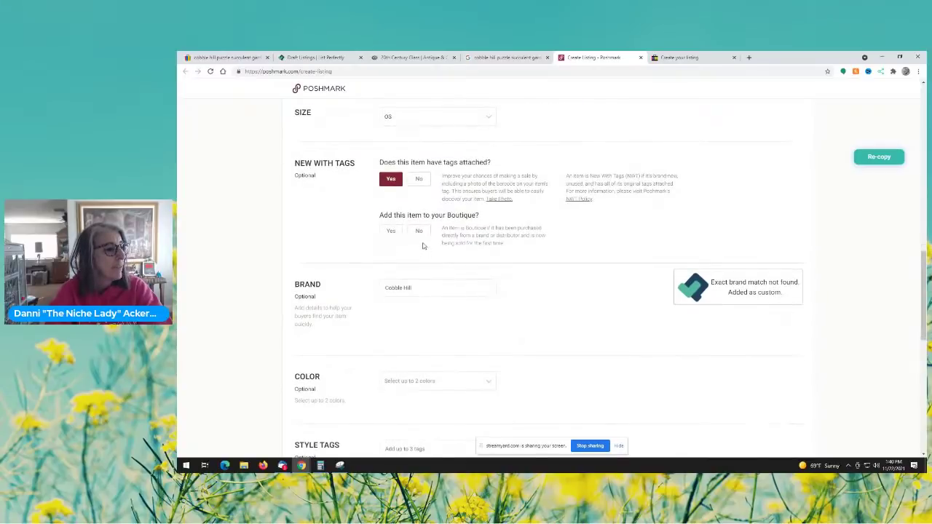
left_click(420, 232)
Step: Set the Poshmark listing's colors to Green and Pink
scroll(489, 310, "down", 1)
scroll(481, 240, "down", 1)
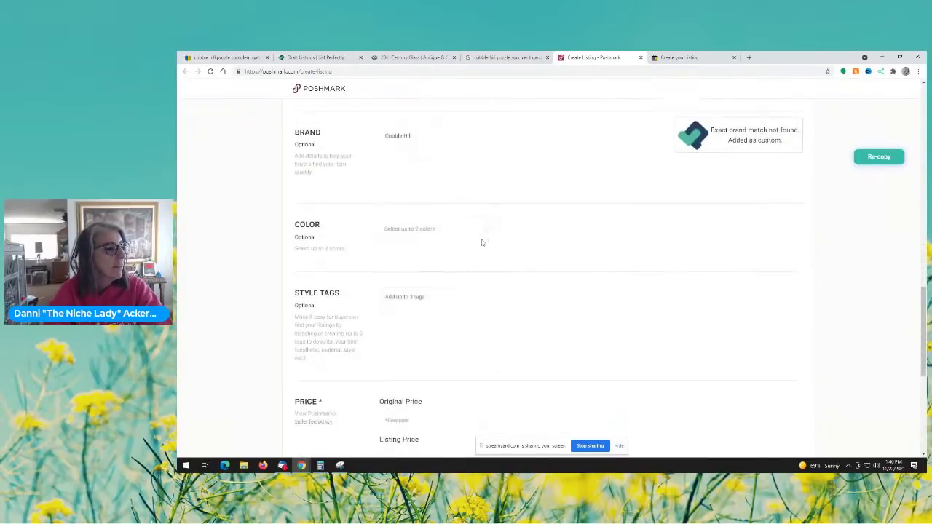
left_click(462, 229)
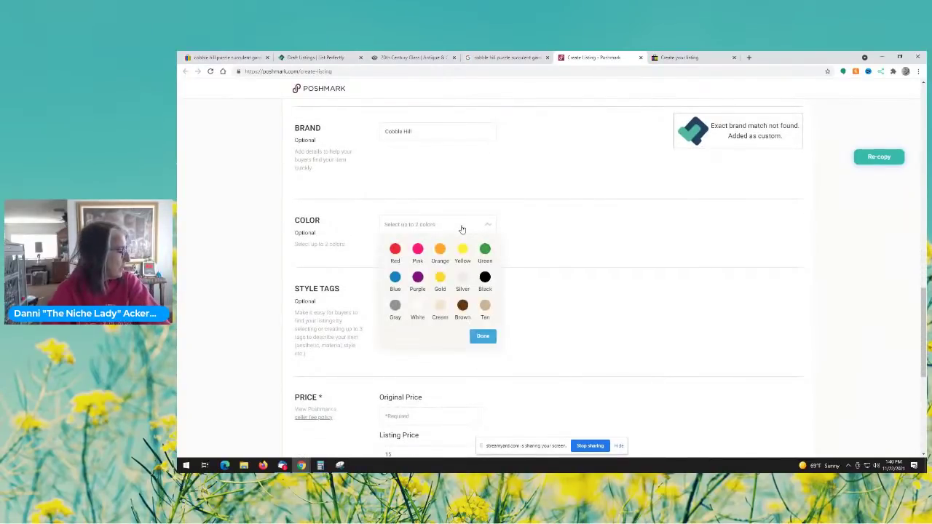
left_click(484, 250)
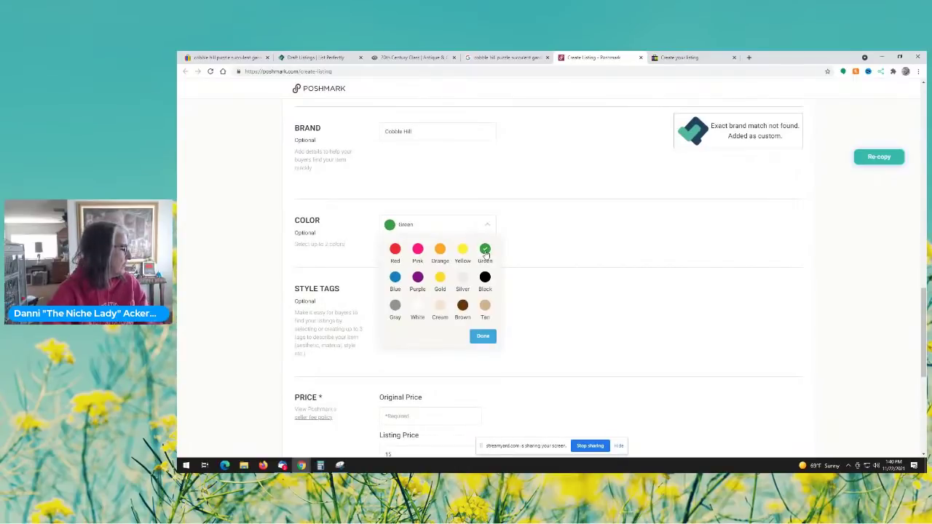
left_click(417, 250)
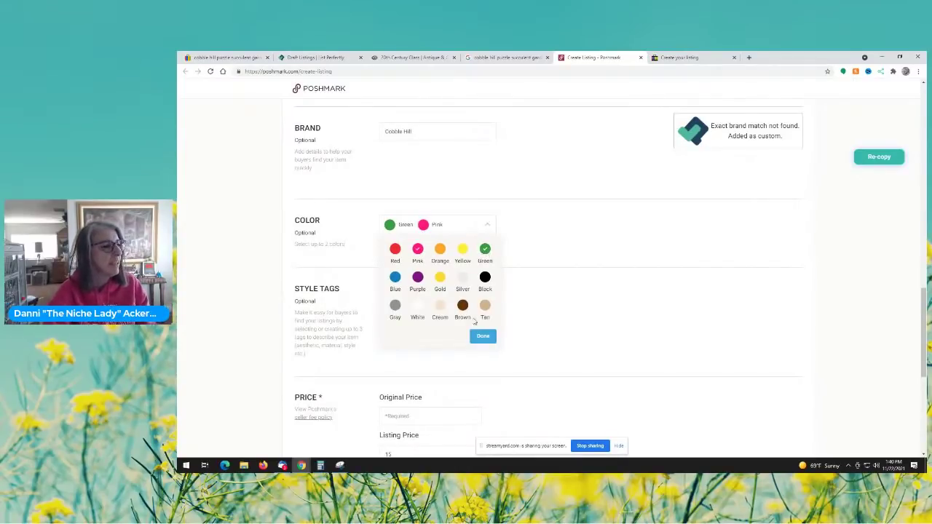
left_click(483, 337)
Step: Review the remaining Poshmark fields and set the required original price to 0
scroll(559, 329, "down", 2)
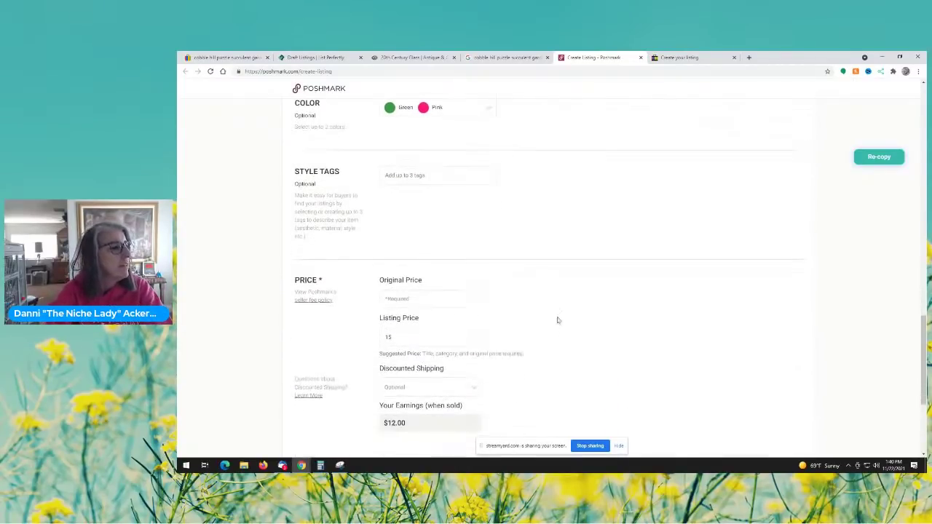
scroll(436, 214, "down", 1)
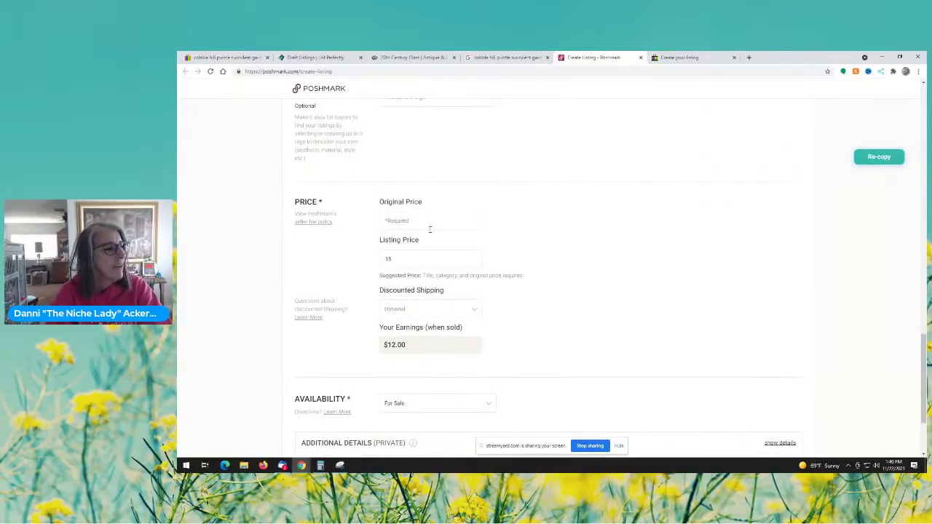
scroll(535, 237, "down", 1)
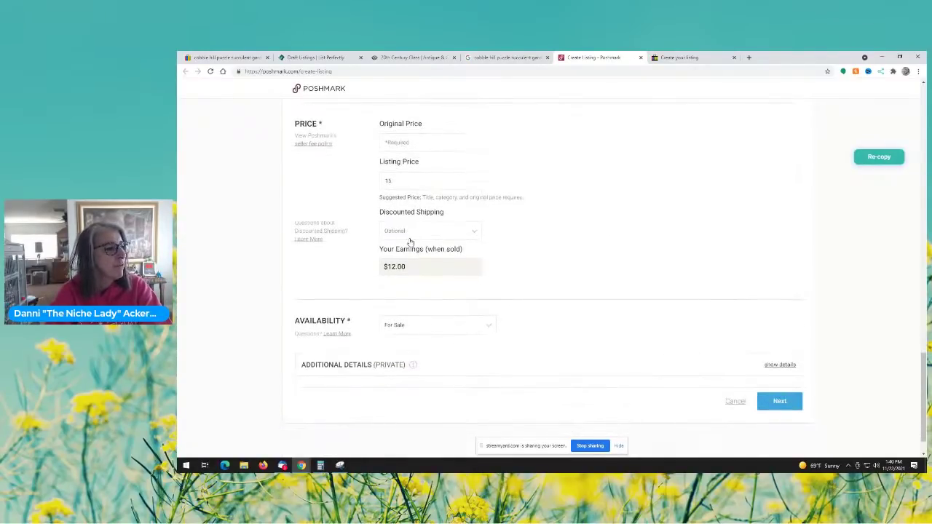
scroll(497, 235, "down", 1)
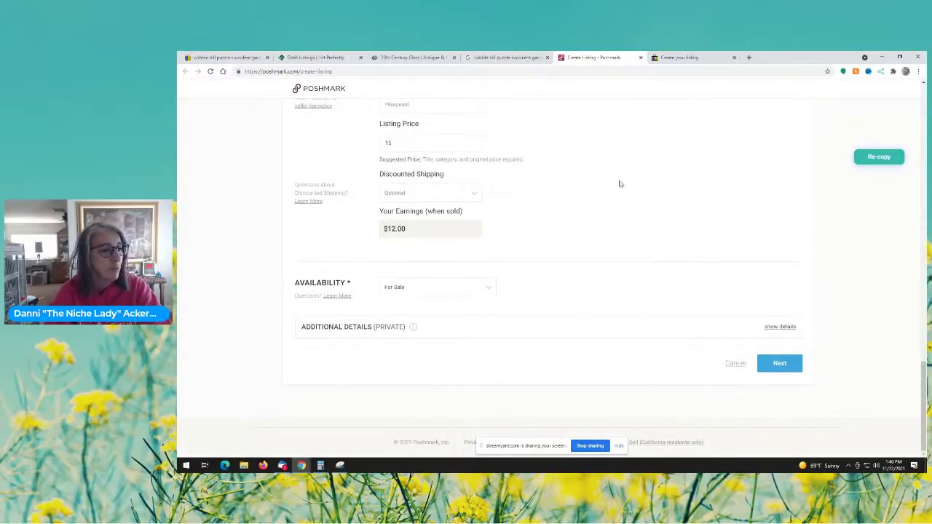
left_click(780, 364)
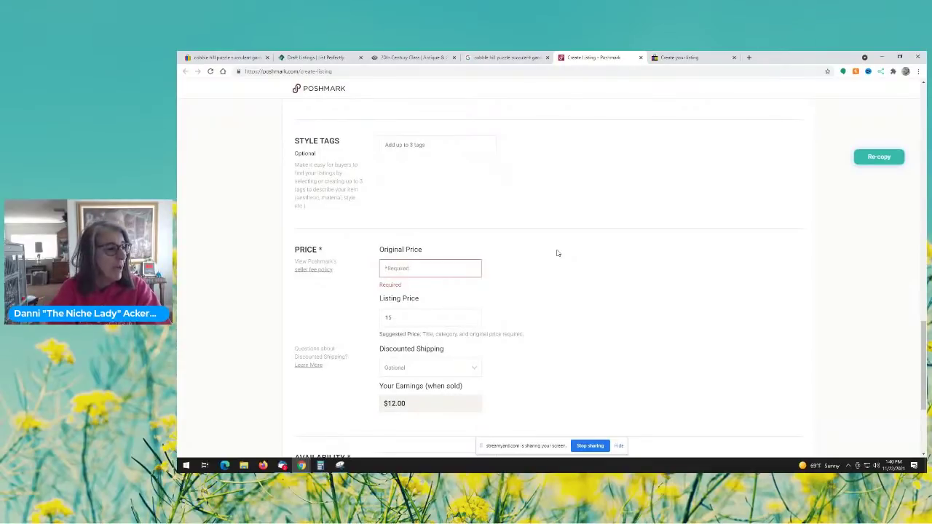
type("0")
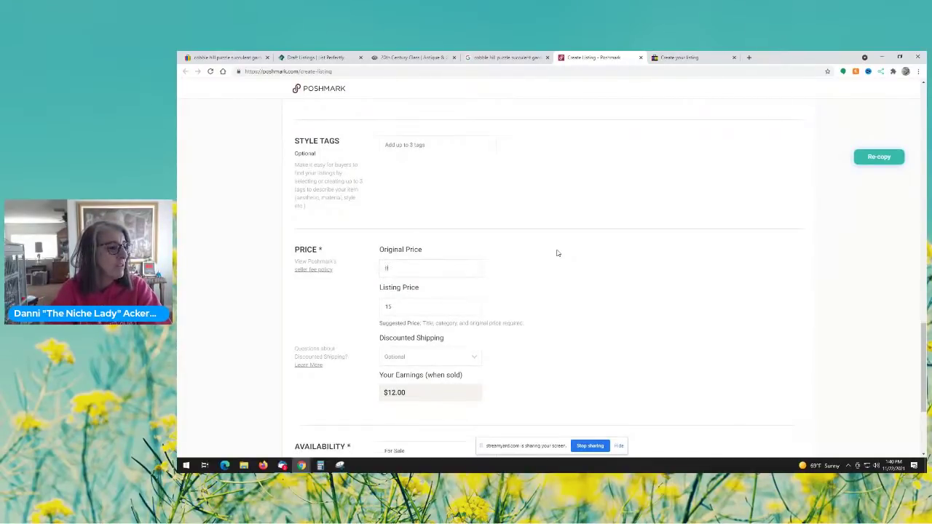
Step: Continue to the sharing options and publish the puzzle listing on Poshmark
scroll(645, 364, "down", 3)
left_click(778, 373)
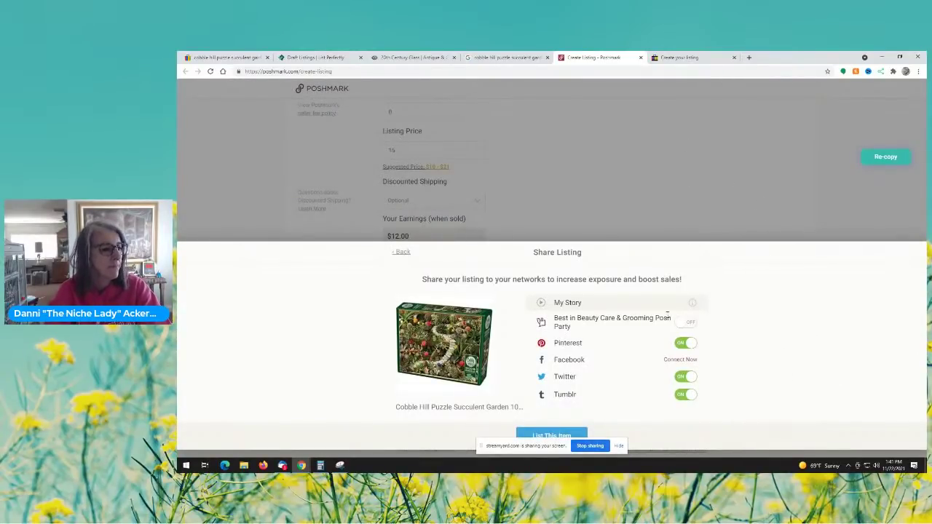
left_click(568, 435)
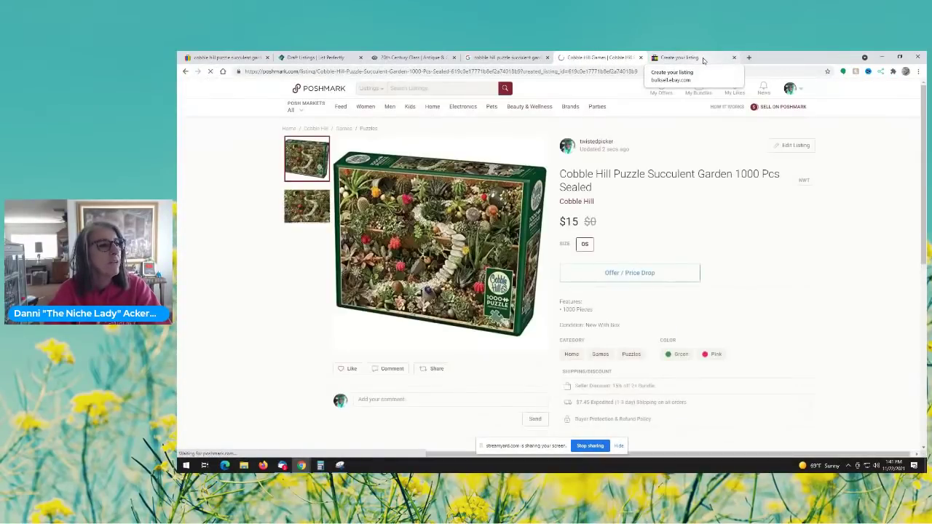
Step: Switch to the eBay listing form, set the first store category to Great Gift Ideas and clear the second one
left_click(703, 61)
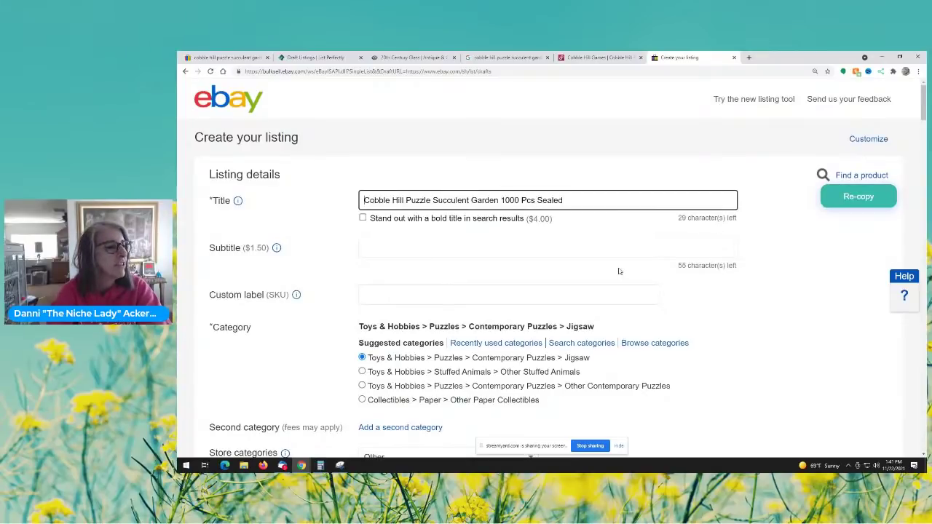
scroll(560, 240, "down", 2)
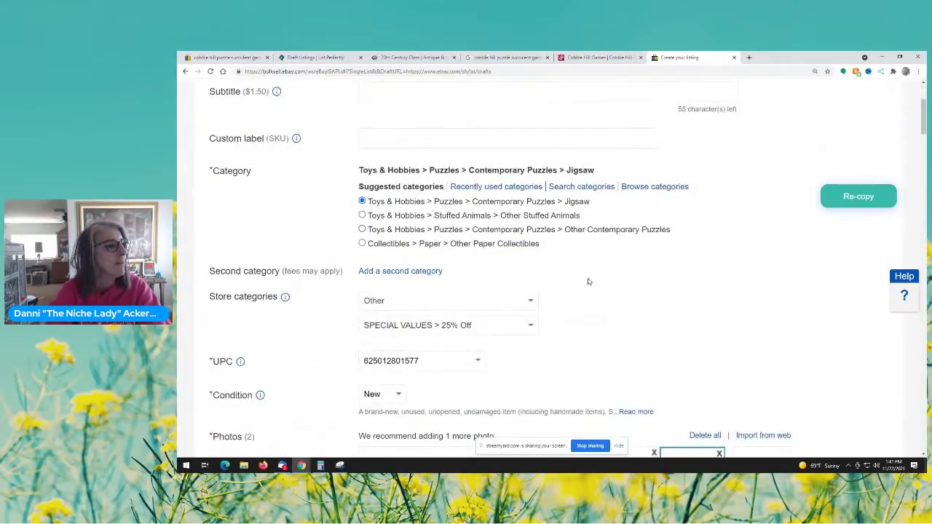
scroll(587, 281, "up", 1)
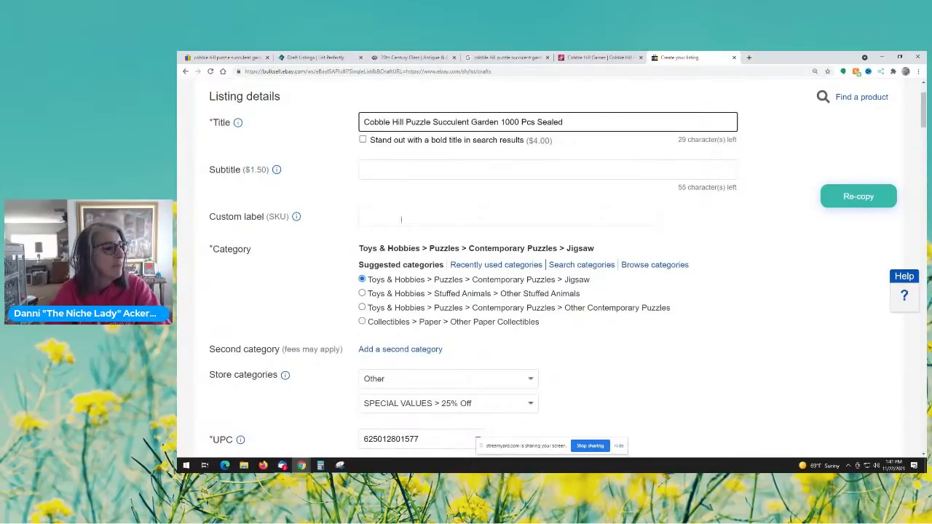
scroll(401, 218, "down", 1)
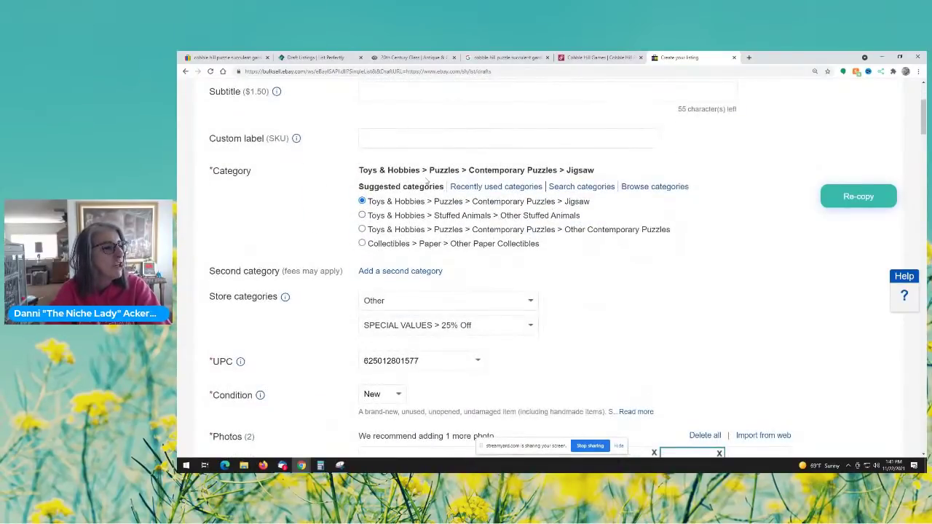
scroll(482, 220, "down", 2)
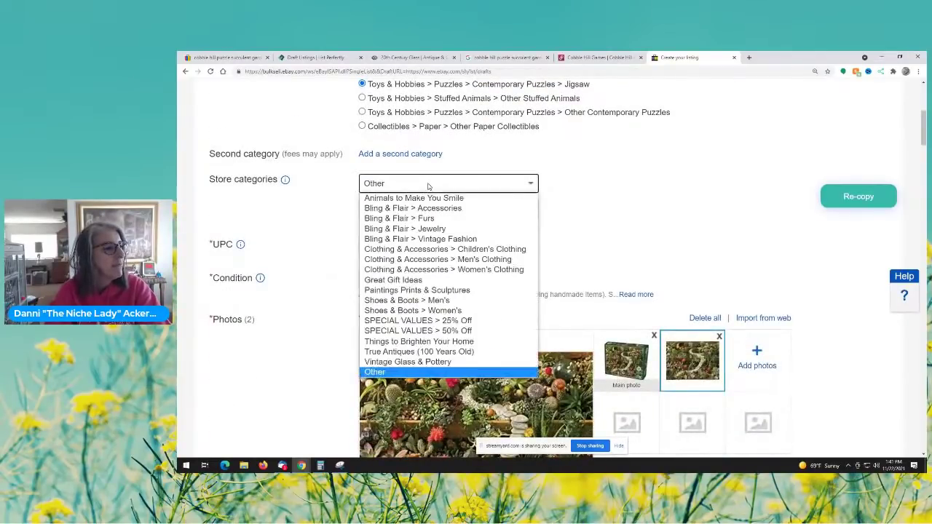
left_click(431, 279)
left_click(476, 216)
left_click(457, 222)
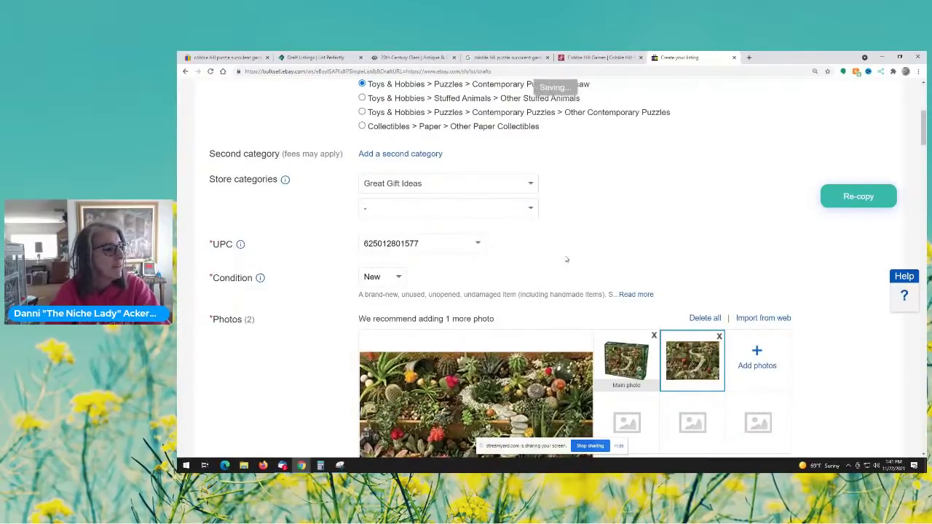
Step: Check the eBay photos and brand, and set Number of Pieces to 1000 - 1999 Pieces in the item specifics
scroll(560, 259, "down", 2)
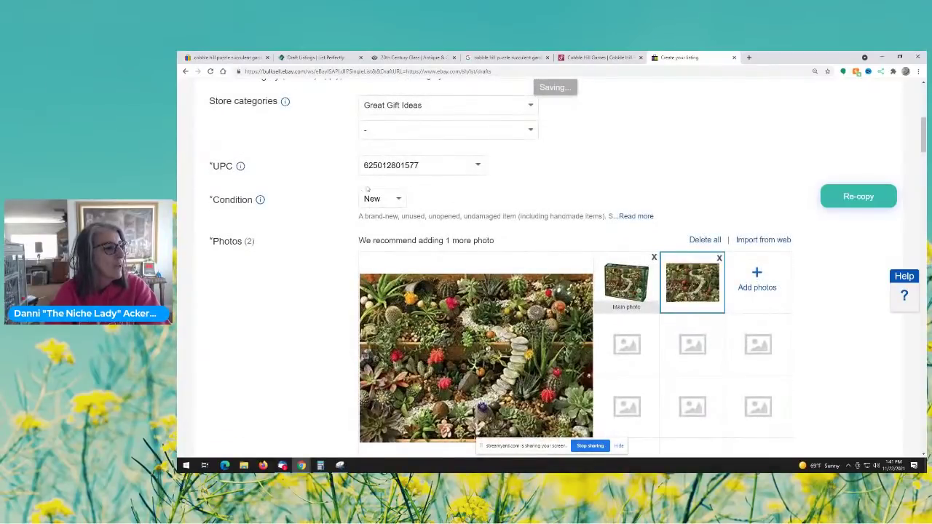
scroll(622, 175, "down", 3)
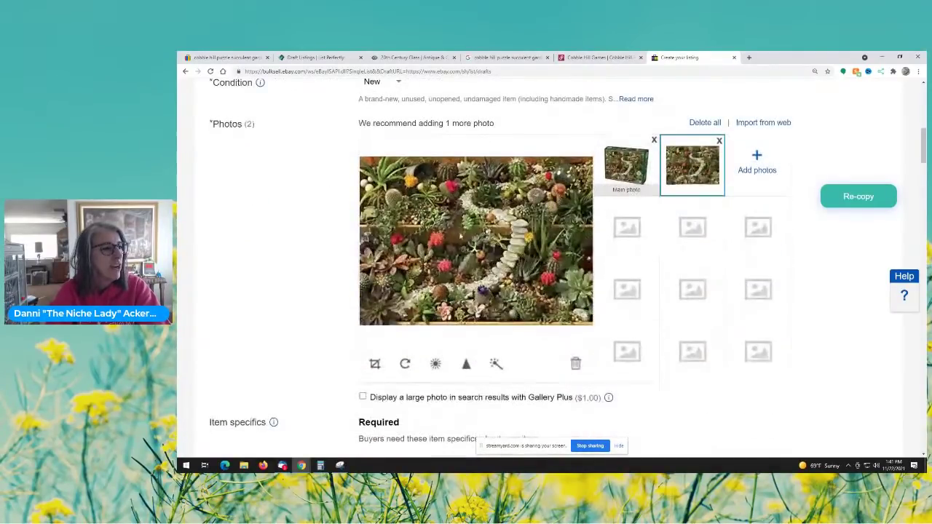
scroll(510, 338, "down", 4)
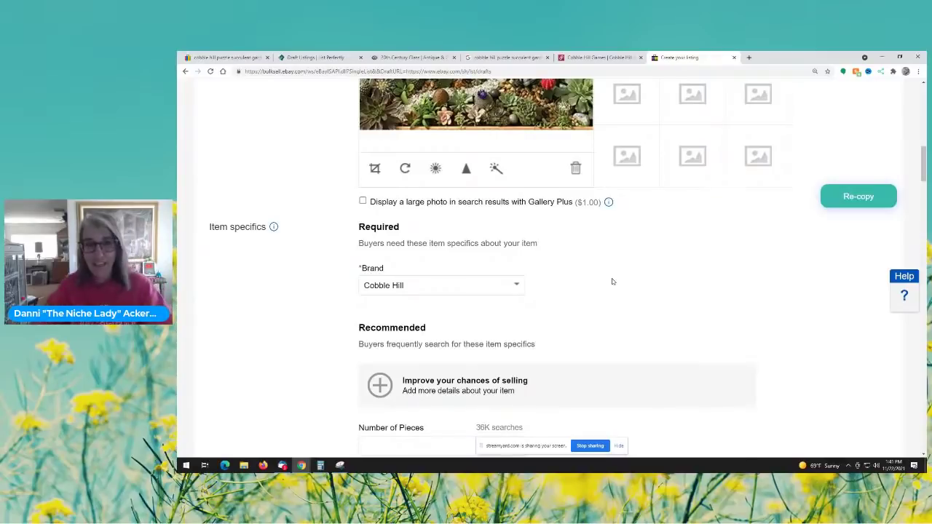
scroll(596, 285, "down", 3)
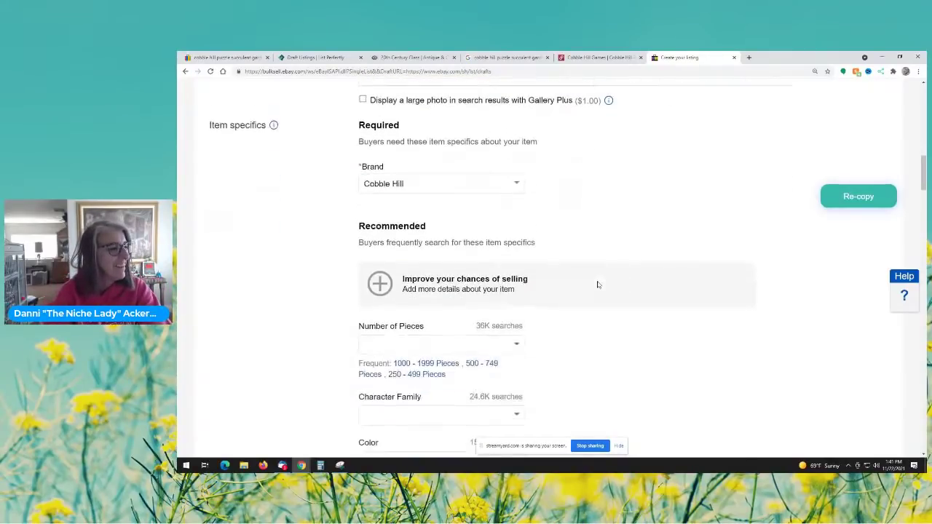
scroll(593, 250, "down", 2)
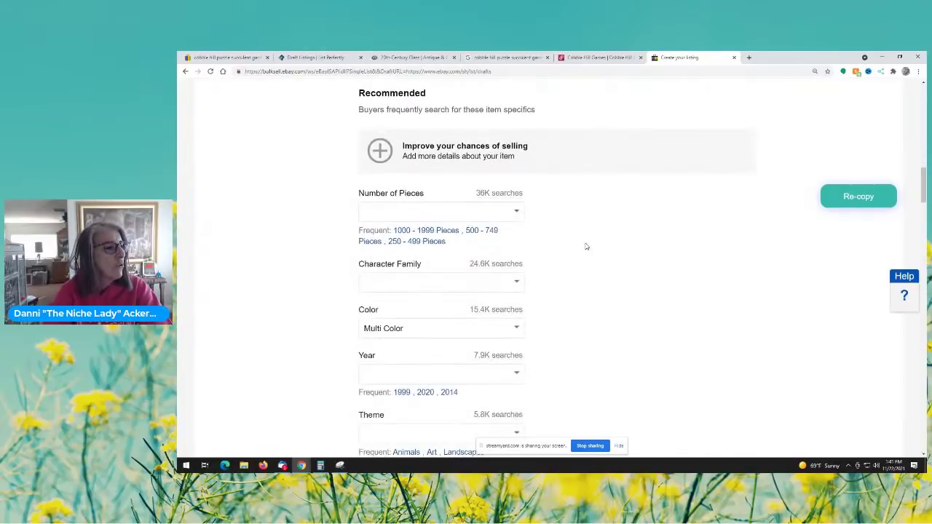
left_click(423, 231)
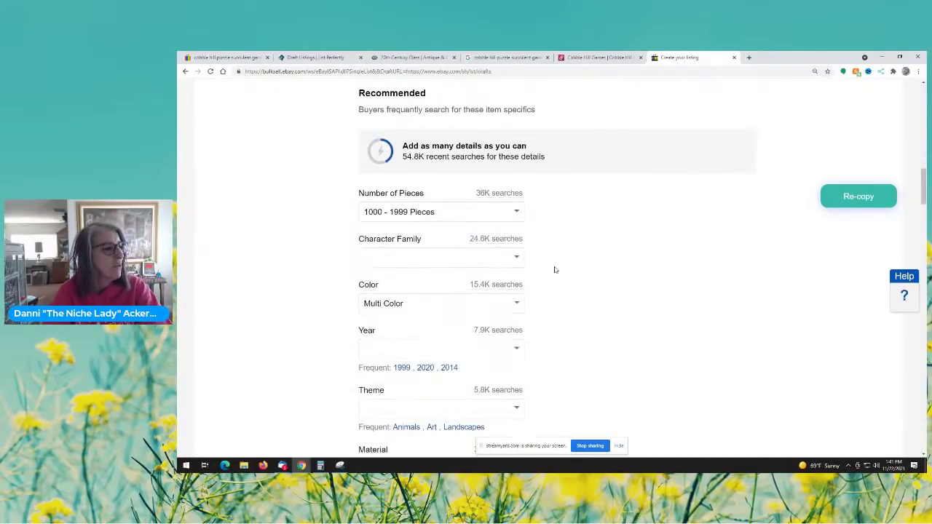
Step: Look through the Character Family options and enter "Does not apply" as the value
left_click(516, 258)
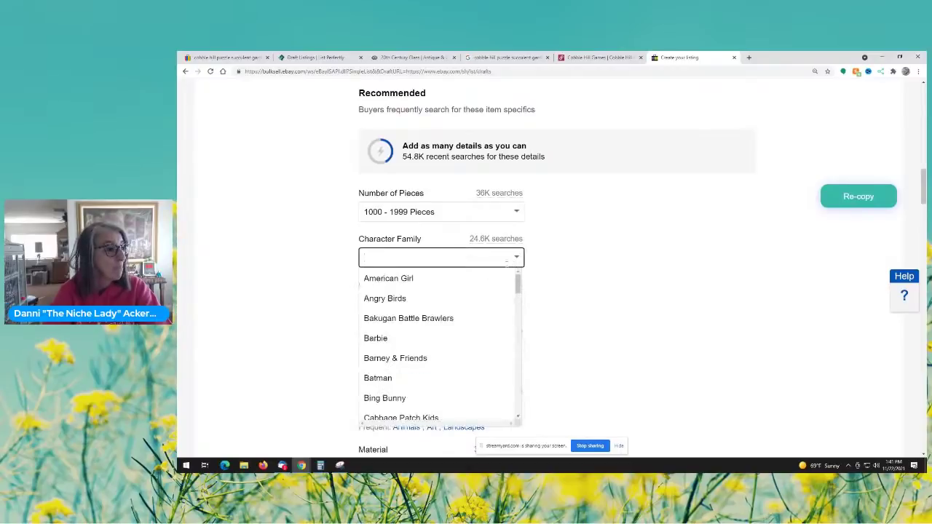
scroll(468, 305, "down", 6)
left_click(432, 255)
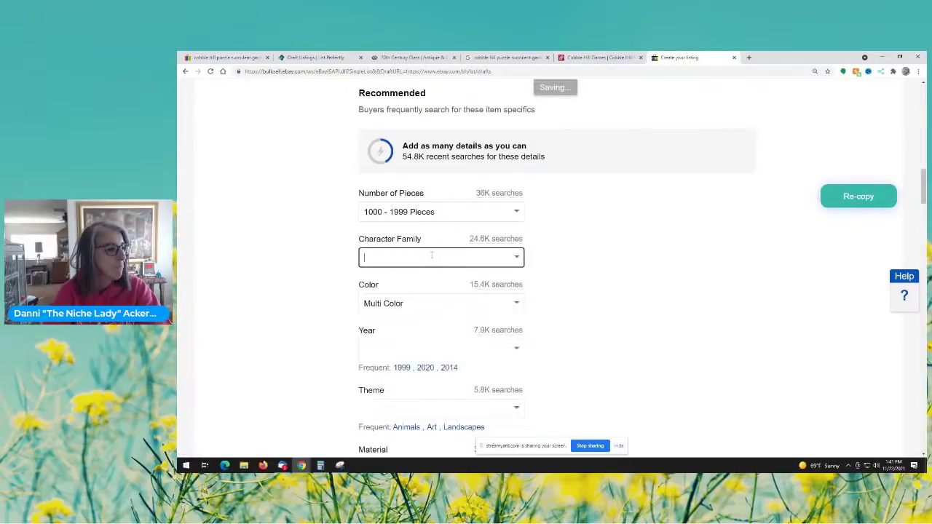
type("Does not apply")
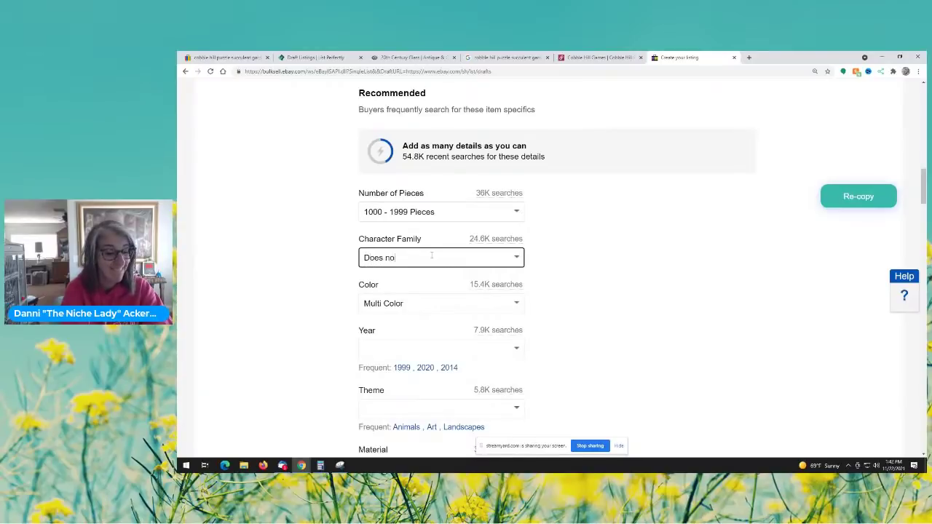
left_click(535, 296)
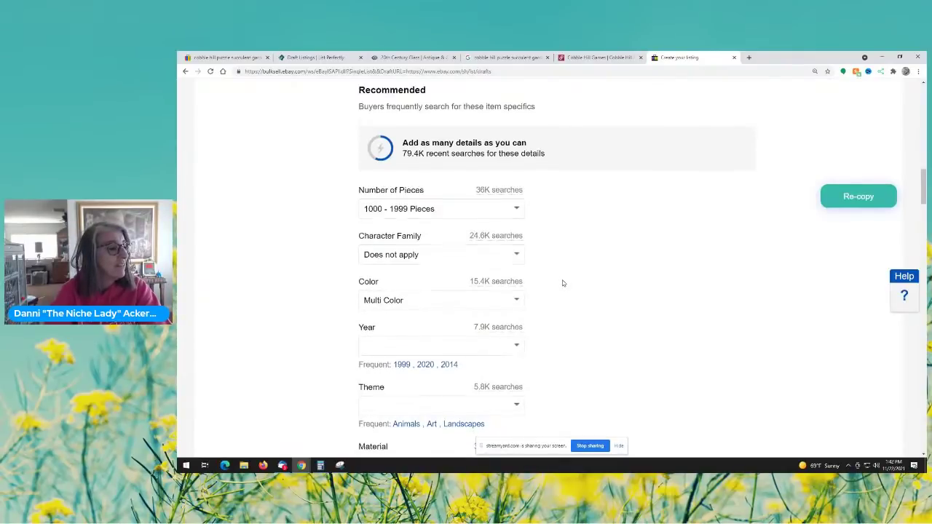
Step: Set the Year item specific to "Unknown"
scroll(551, 282, "down", 1)
left_click(438, 272)
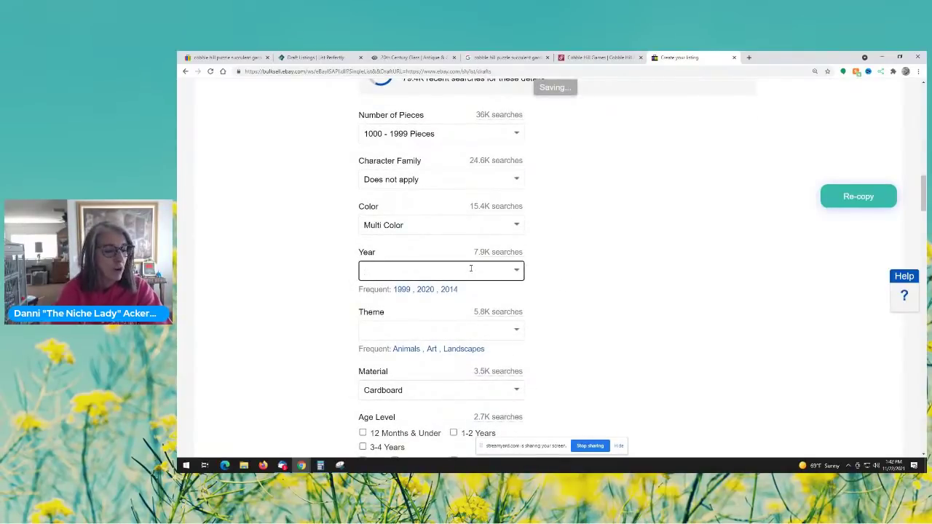
type("N")
key("BackSpace")
type("Unknown")
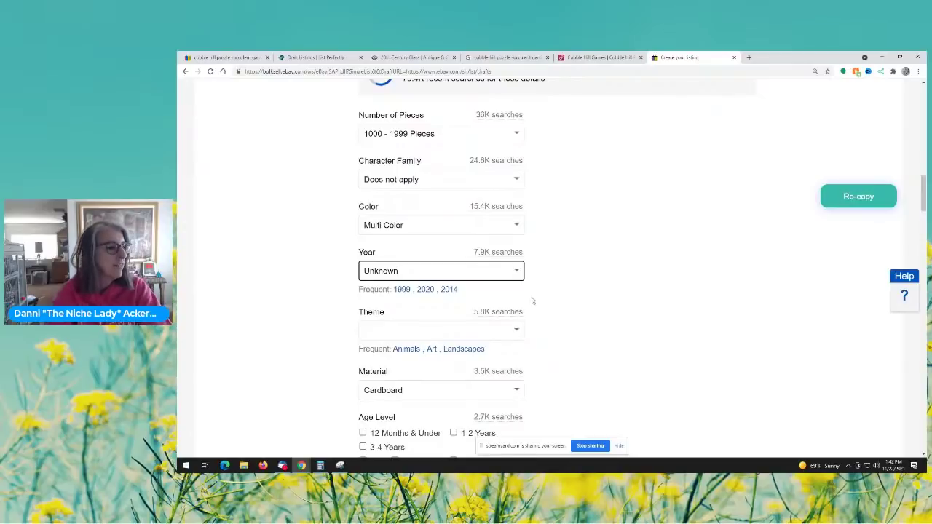
left_click(620, 316)
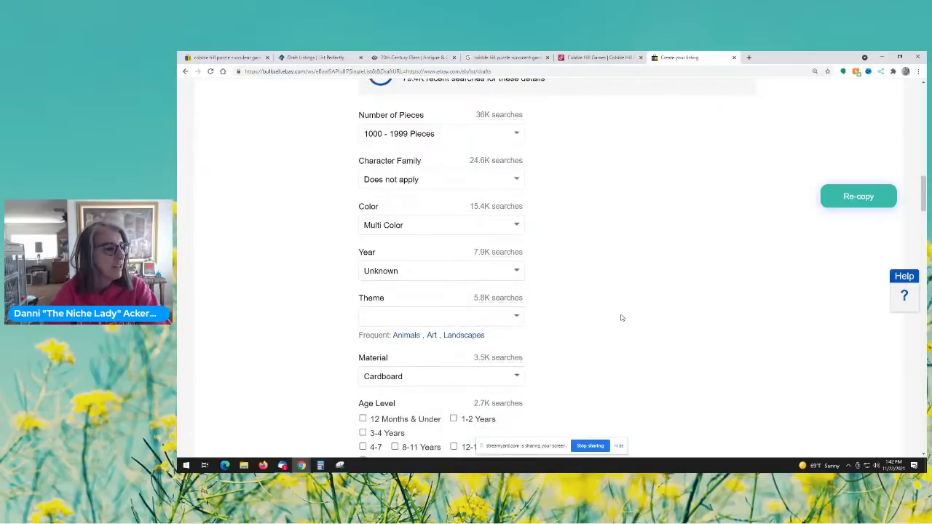
Step: Set the puzzle's theme to Flowers & Plants and include 12-16 Years in its age level
scroll(467, 311, "down", 1)
left_click(466, 279)
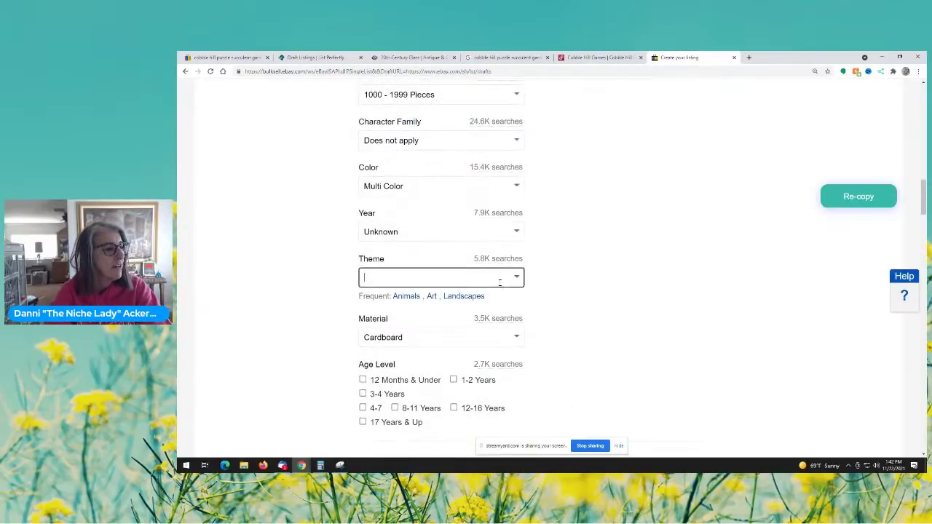
left_click(519, 279)
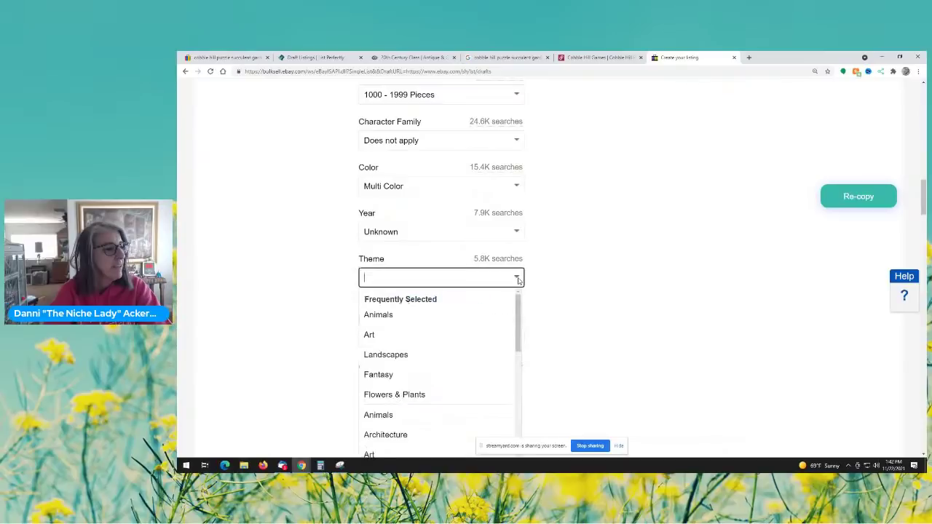
left_click(408, 394)
scroll(567, 317, "down", 3)
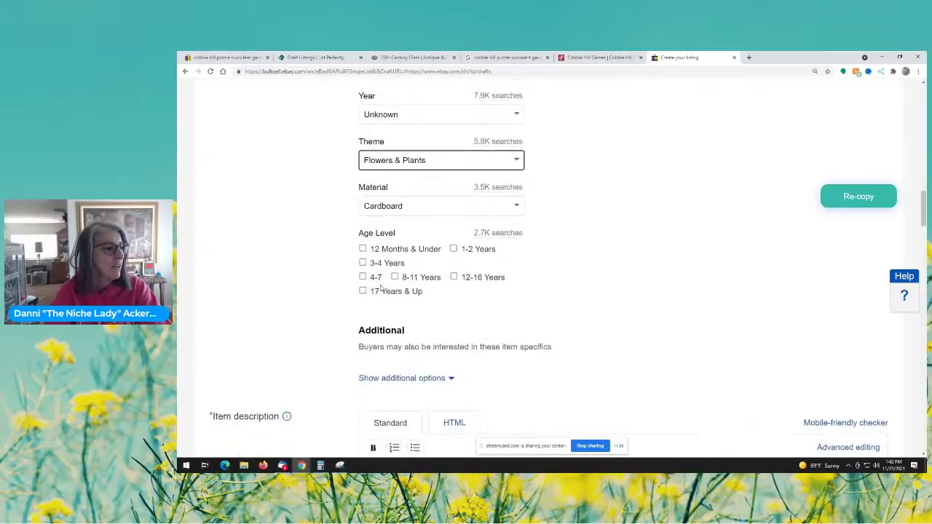
left_click(453, 276)
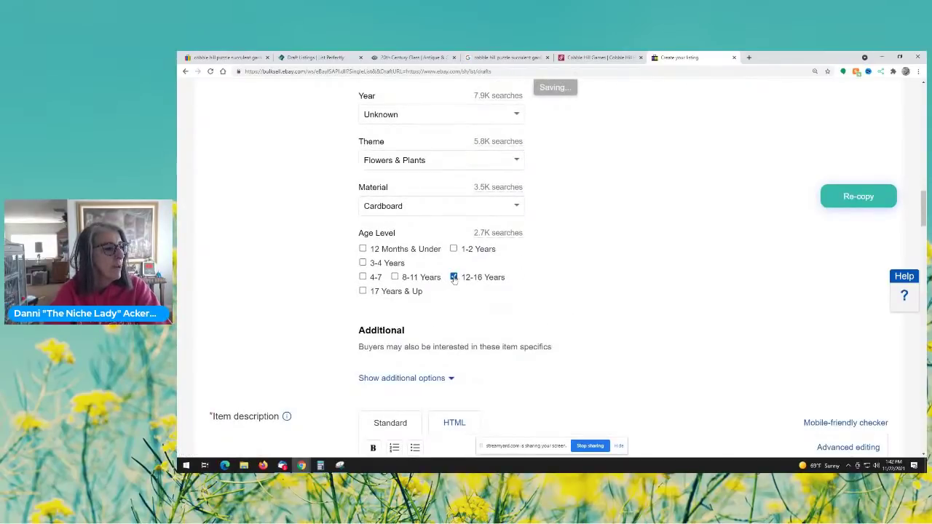
Step: Add 17 Years & Up to the puzzle's age level
left_click(362, 292)
Step: Replace the last line "New" of the item description with "Finished size 26.625" x 19.25""
scroll(553, 293, "down", 3)
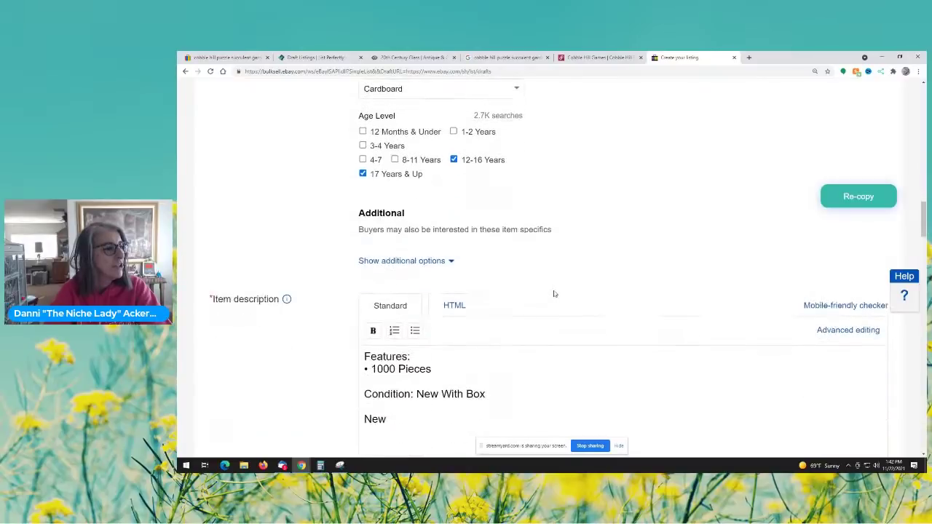
scroll(545, 285, "down", 3)
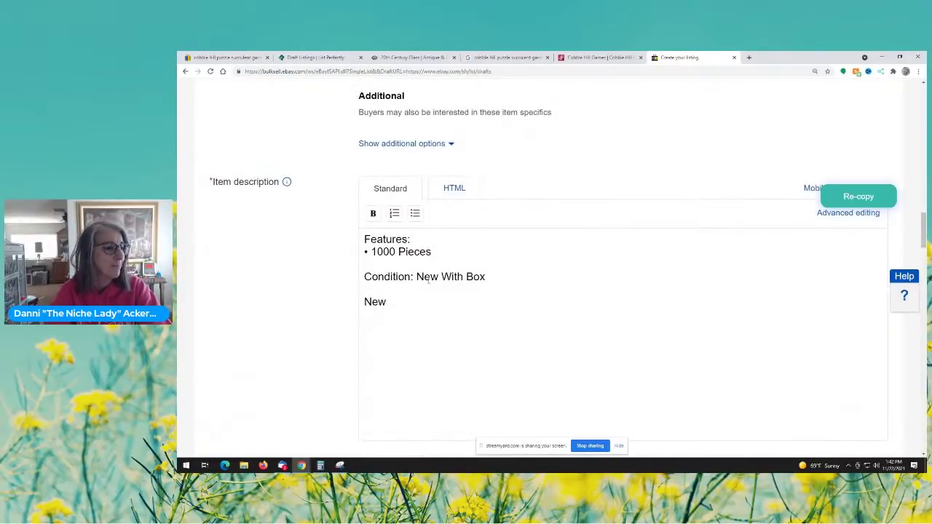
left_click_drag(416, 296, 342, 305)
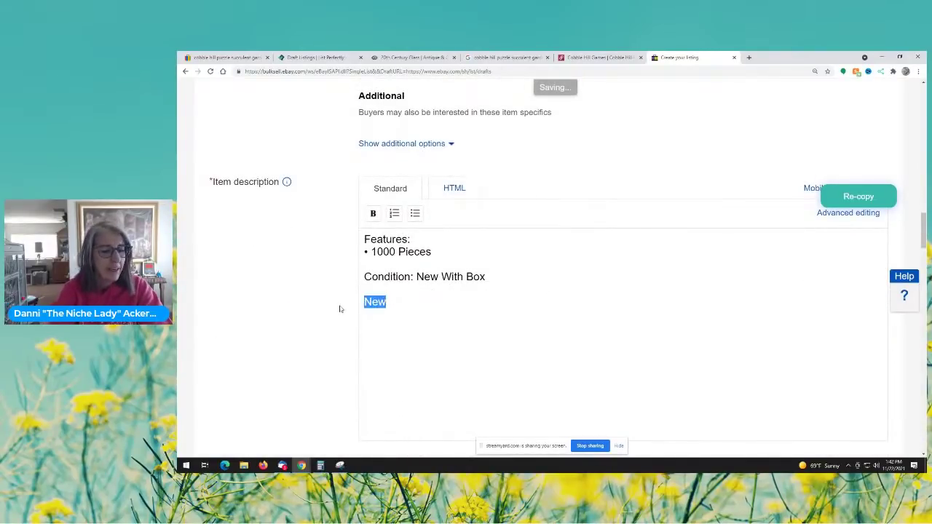
key("BackSpace")
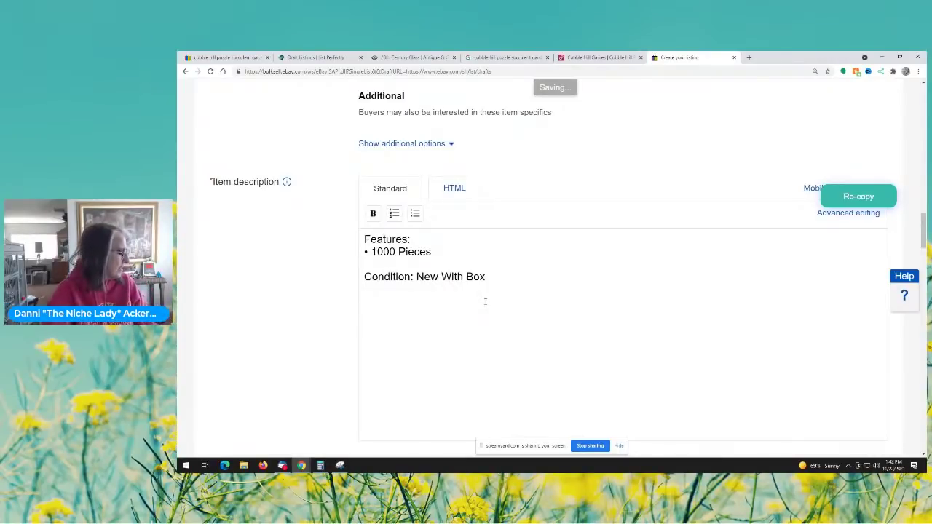
type("Finished size43")
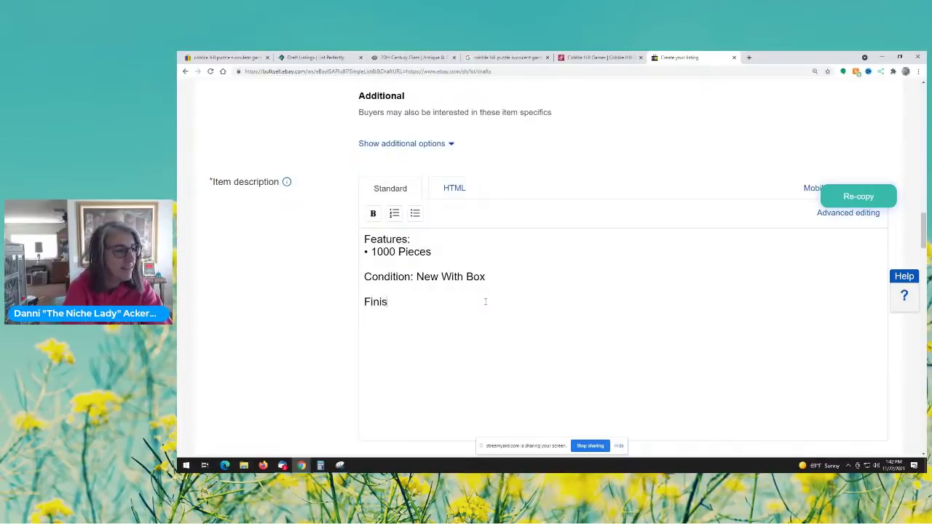
key("BackSpace")
key("BackSpace")
key("BackSpace")
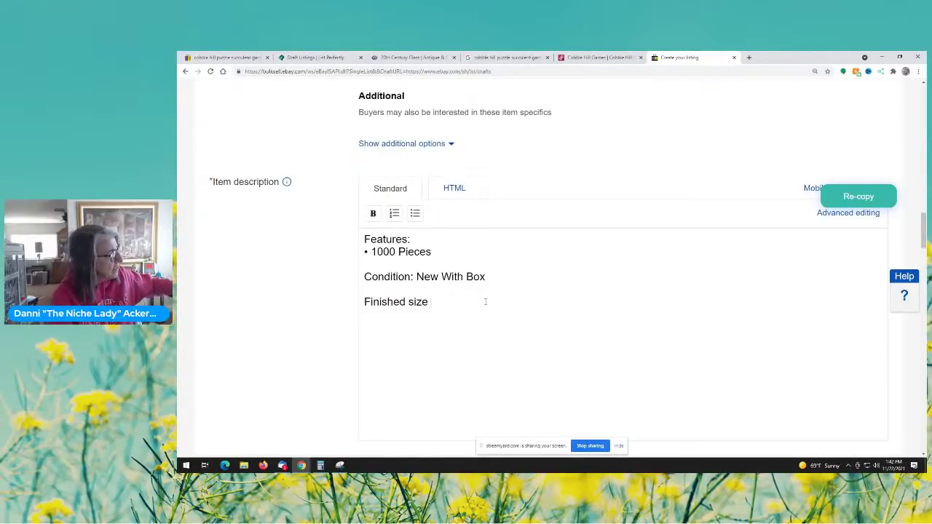
type("26")
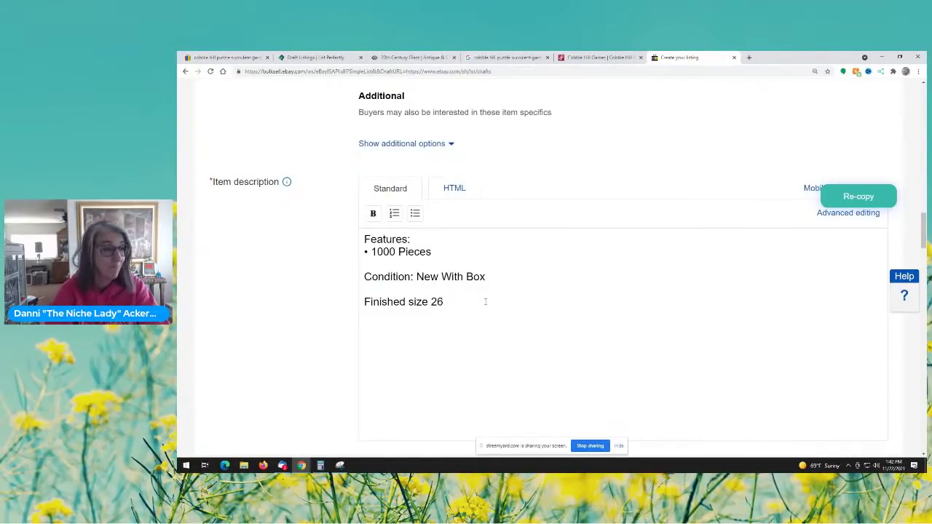
type(".625")
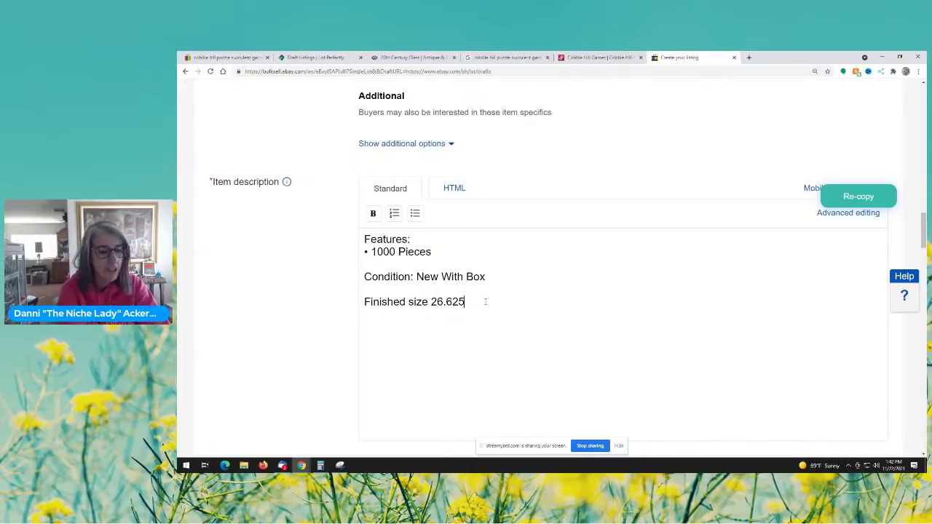
type("x")
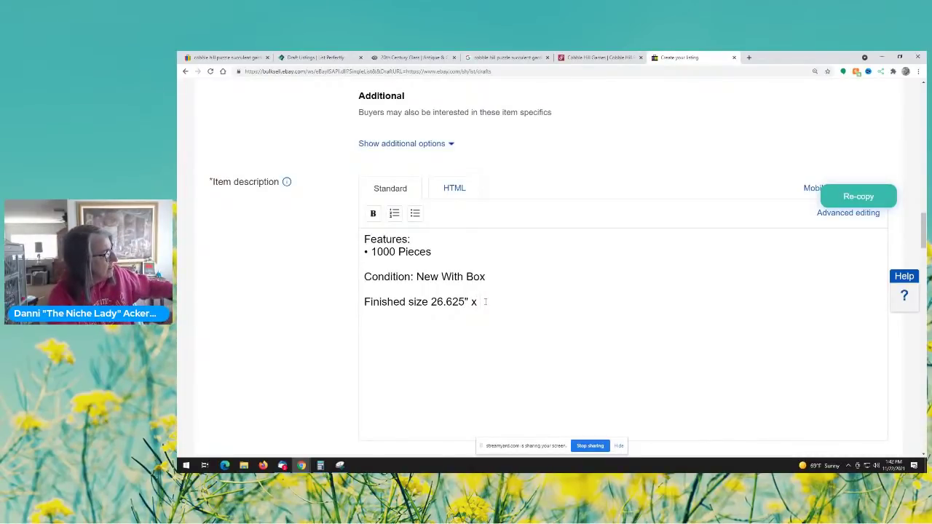
type(" 19.2")
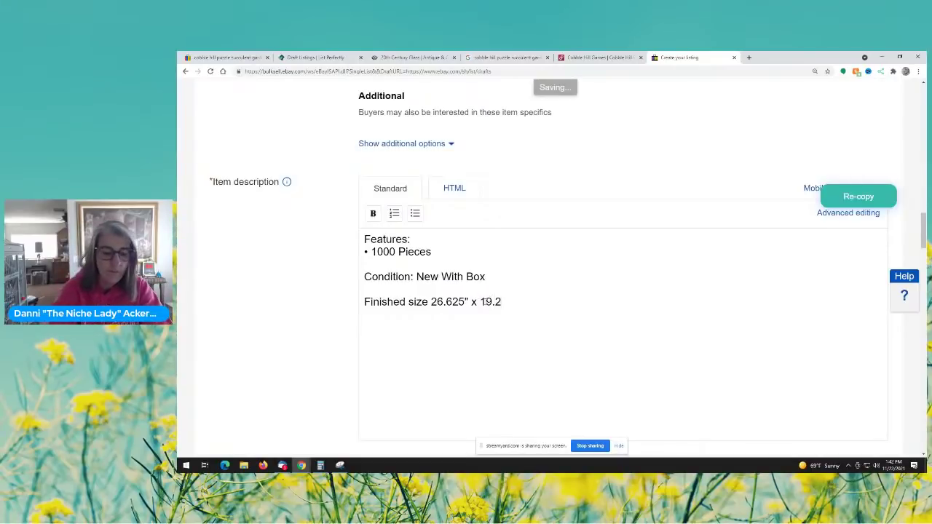
type("5")
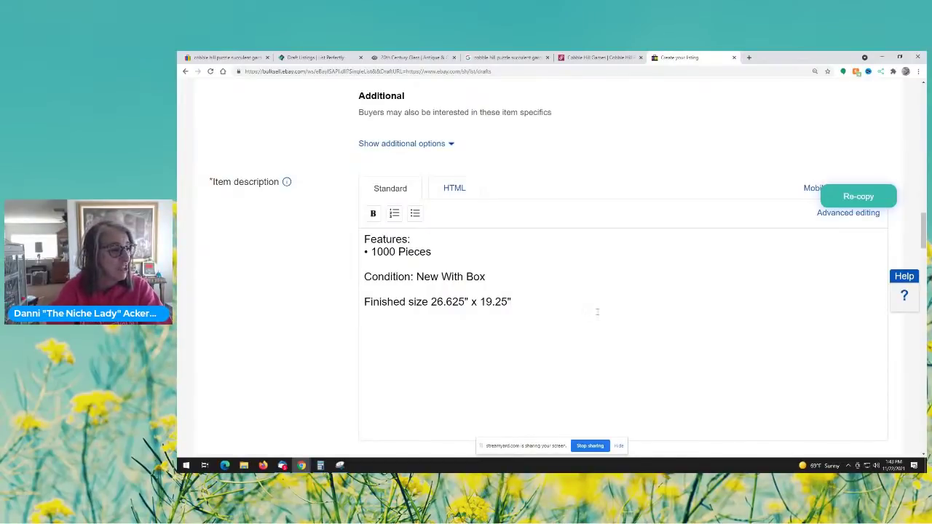
Step: Change the condition line in the item description to "New in Box Sealed"
scroll(615, 304, "down", 2)
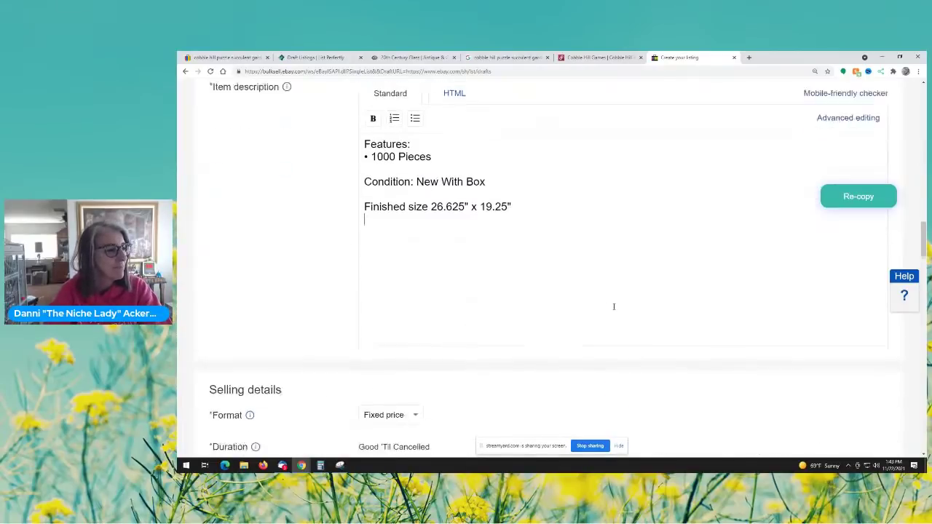
left_click_drag(441, 159, 463, 158)
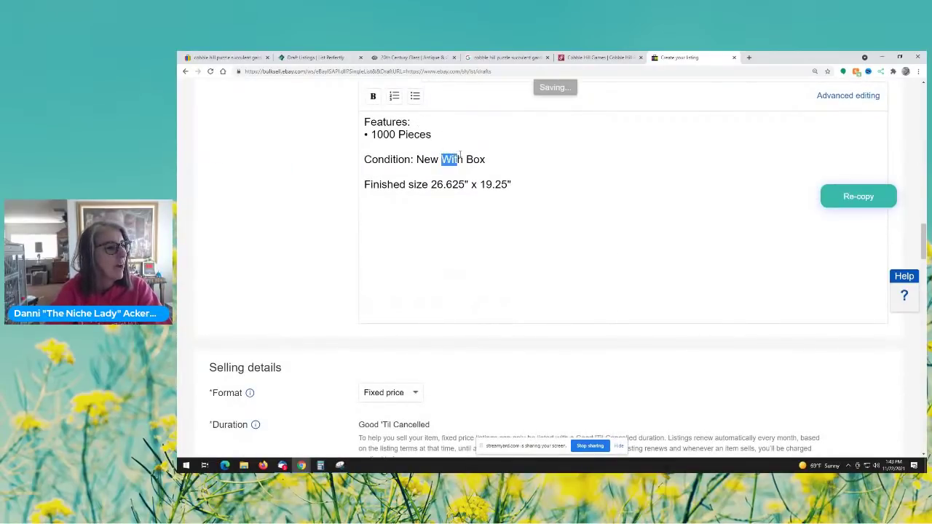
type("in")
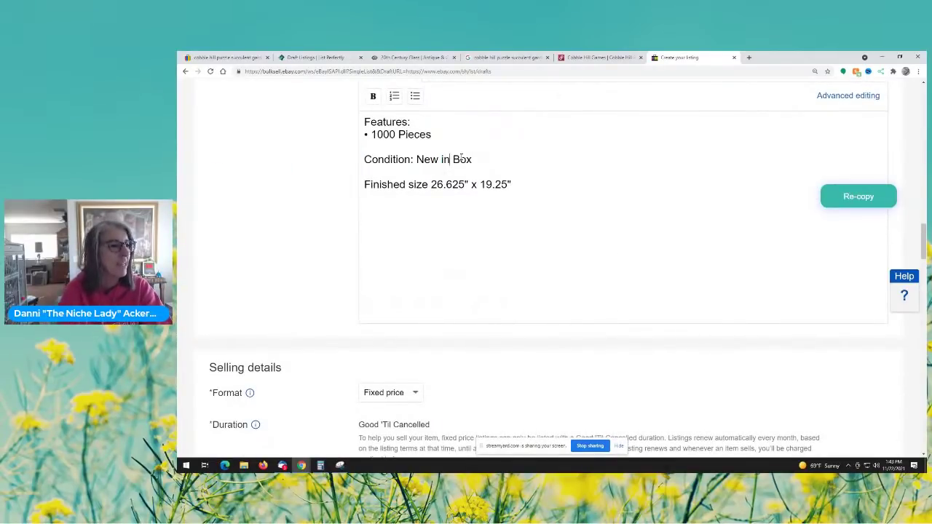
triple_click(481, 158)
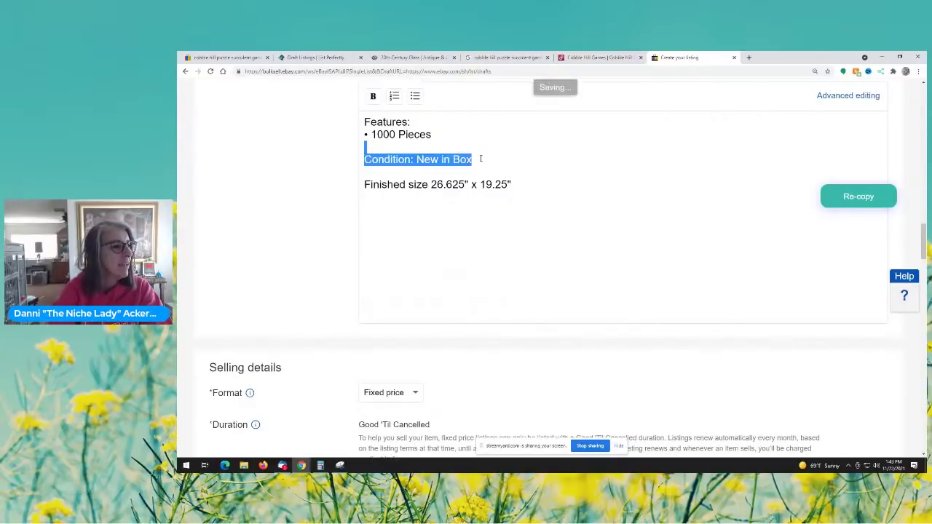
left_click(482, 159)
type("Sealed")
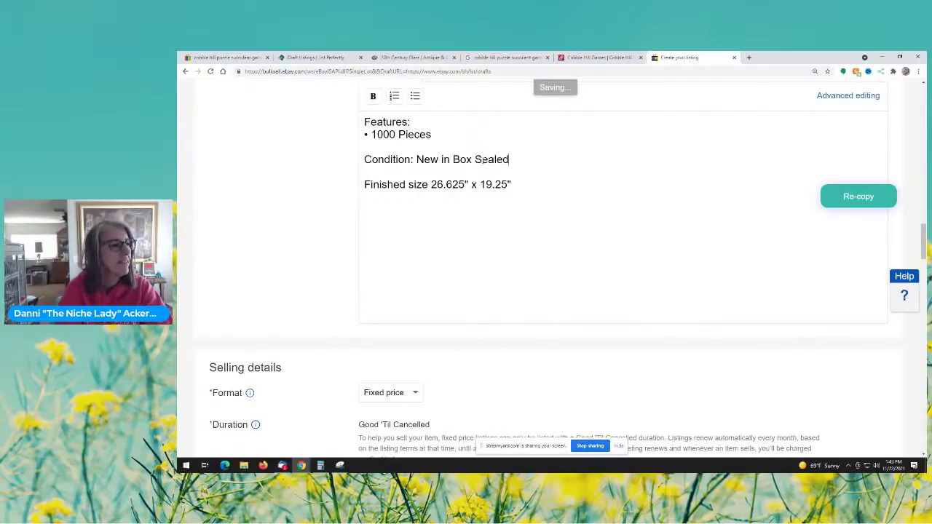
Step: Enable automatic declining of Best Offers lower than $5.00 in the selling details
scroll(408, 339, "down", 1)
scroll(452, 313, "down", 5)
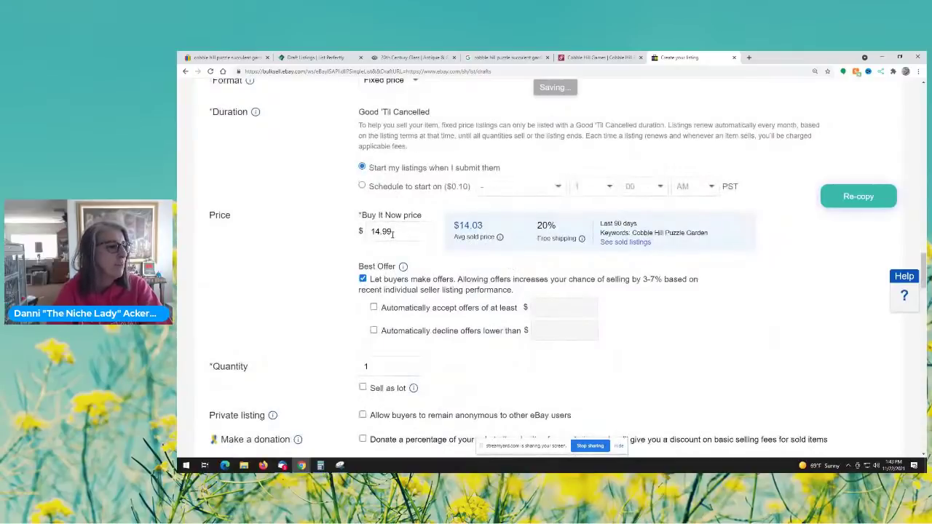
scroll(393, 235, "down", 1)
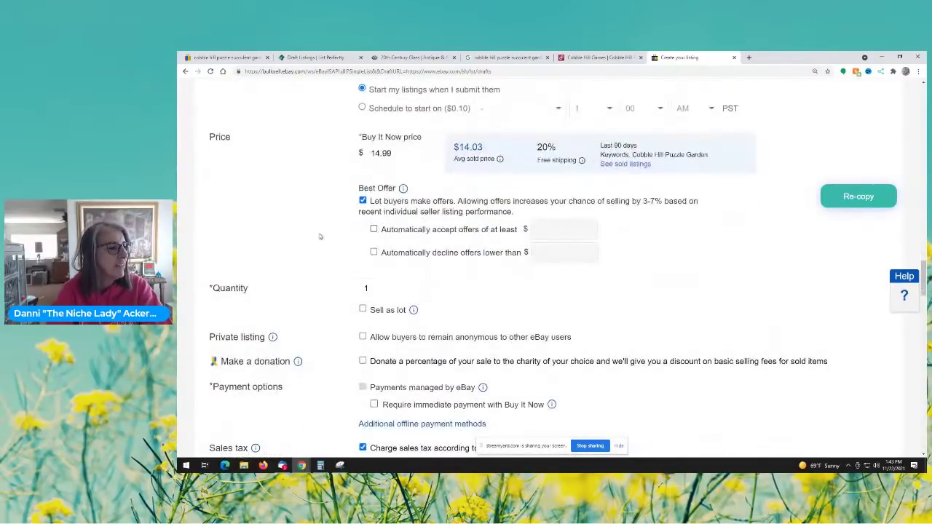
left_click(374, 252)
left_click(583, 256)
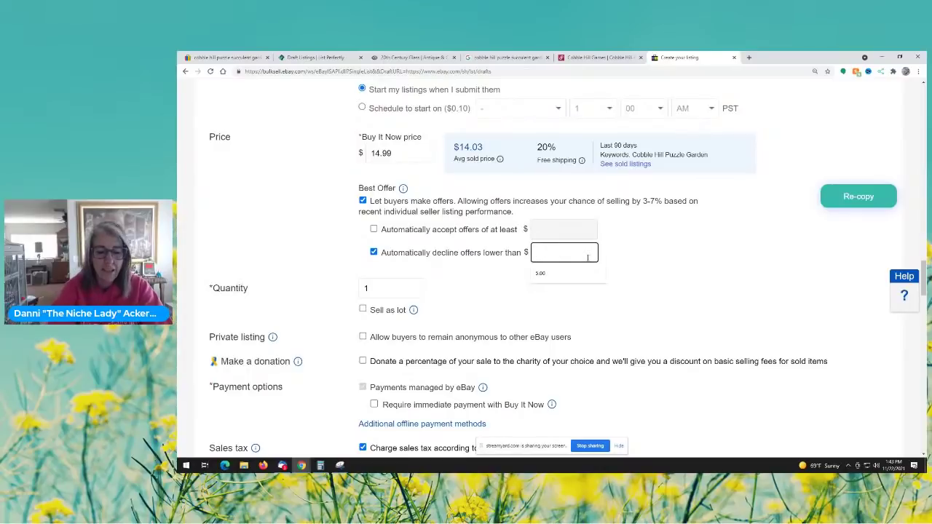
left_click(567, 275)
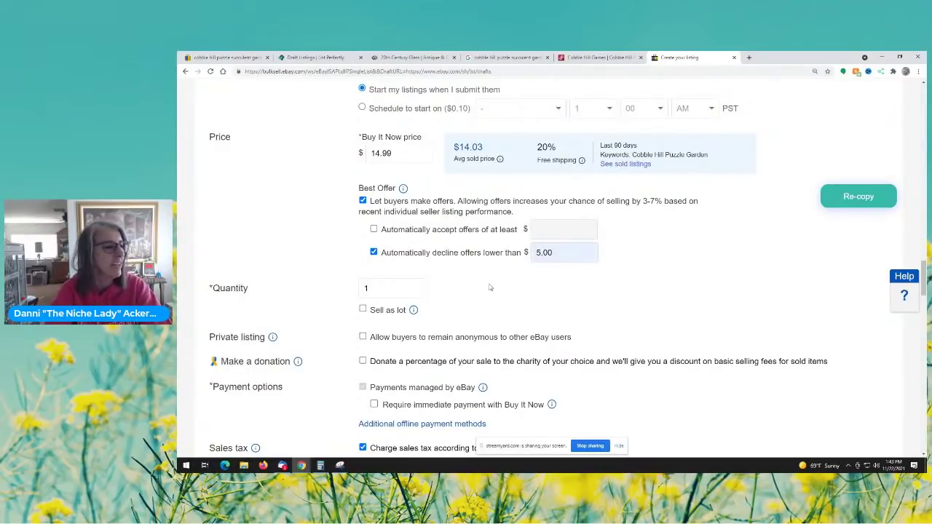
Step: Set the three domestic shipping services, in order, to USPS Retail Ground, USPS Priority Mail and USPS Priority Mail Express
scroll(488, 291, "down", 3)
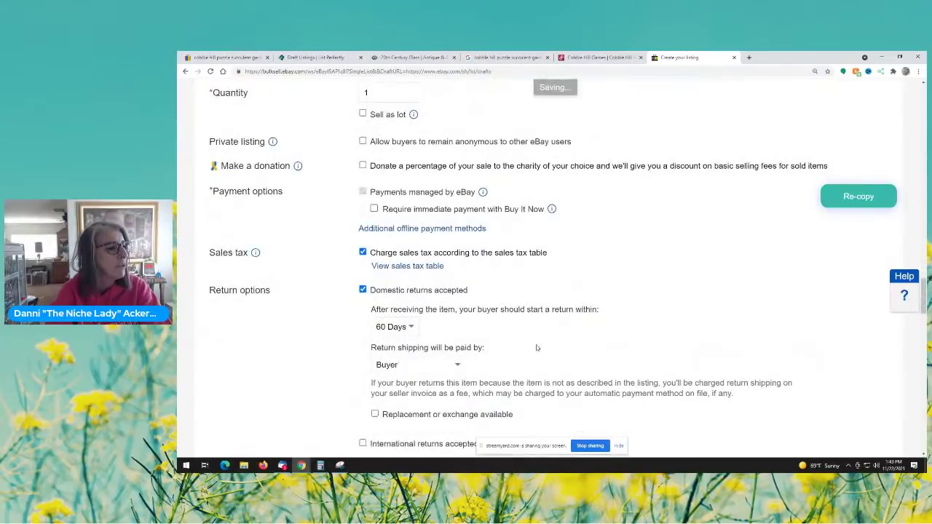
scroll(535, 346, "down", 2)
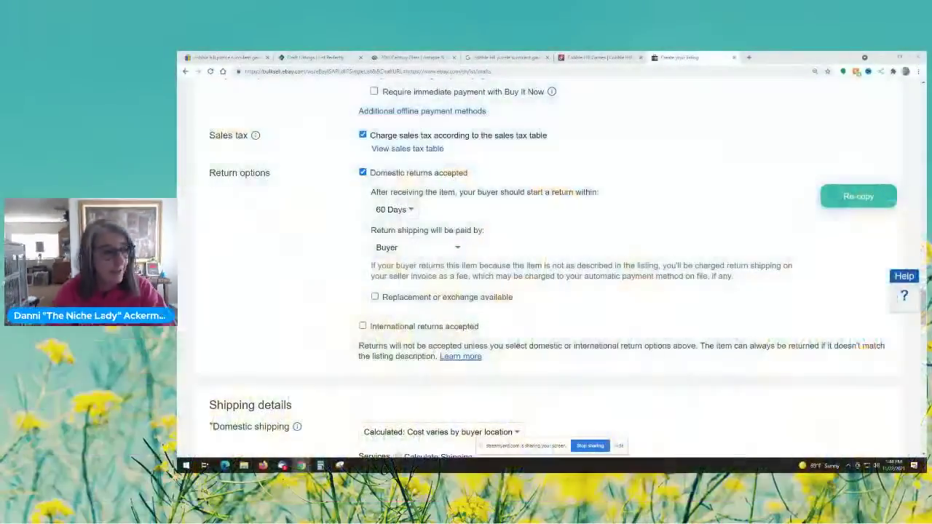
scroll(553, 325, "down", 5)
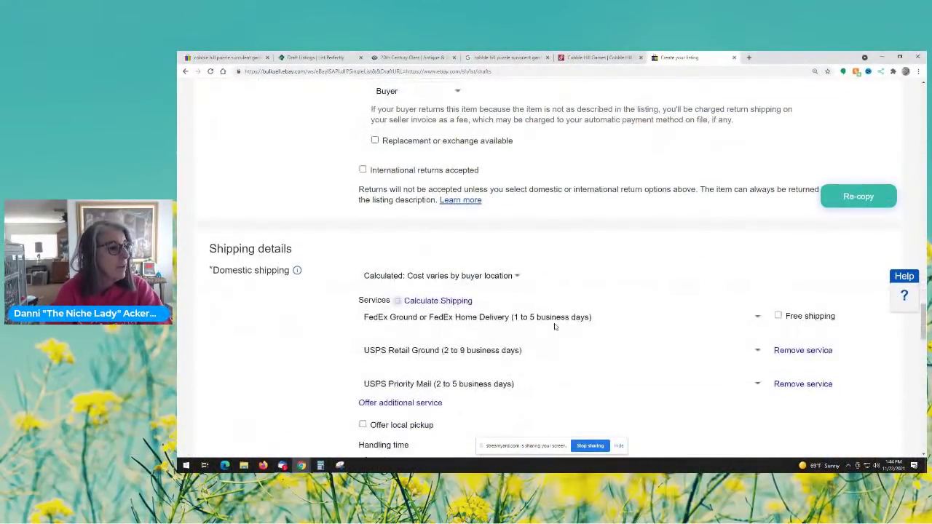
left_click(651, 241)
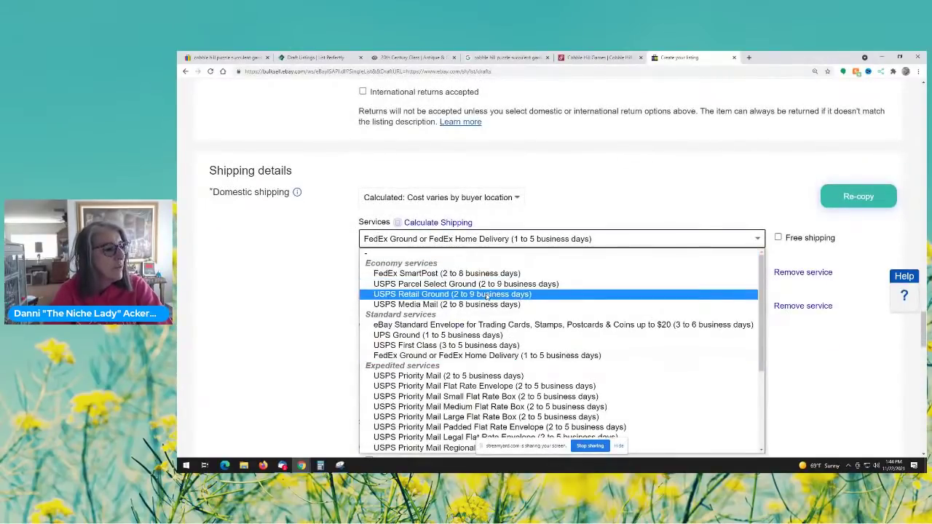
left_click(487, 295)
left_click(541, 275)
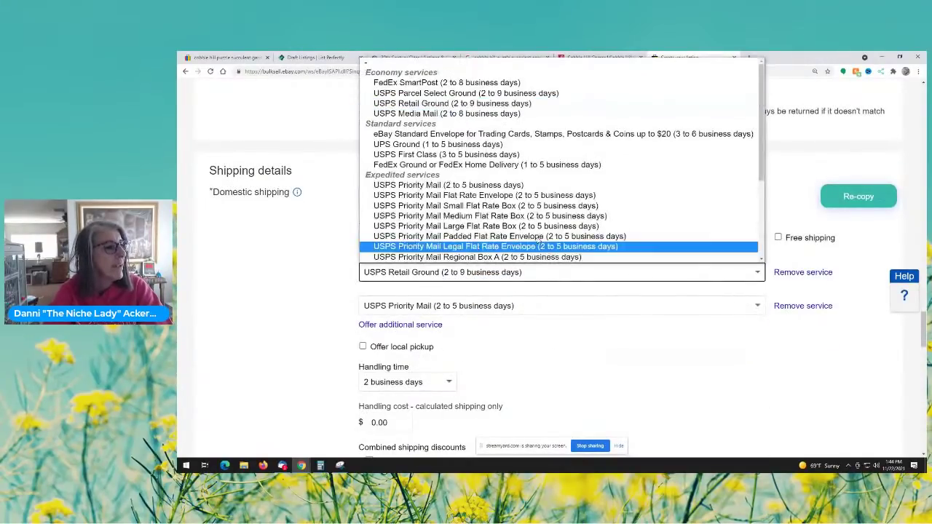
left_click(461, 186)
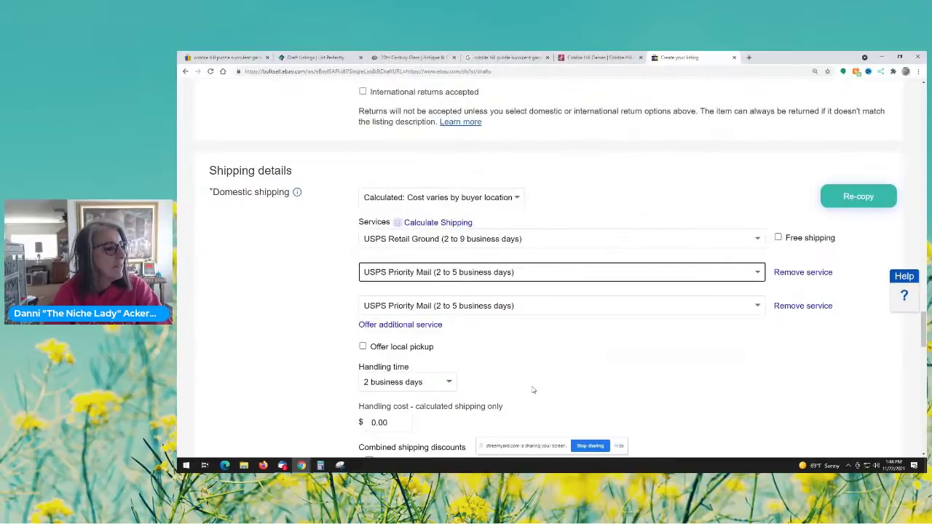
left_click(532, 307)
scroll(513, 251, "down", 2)
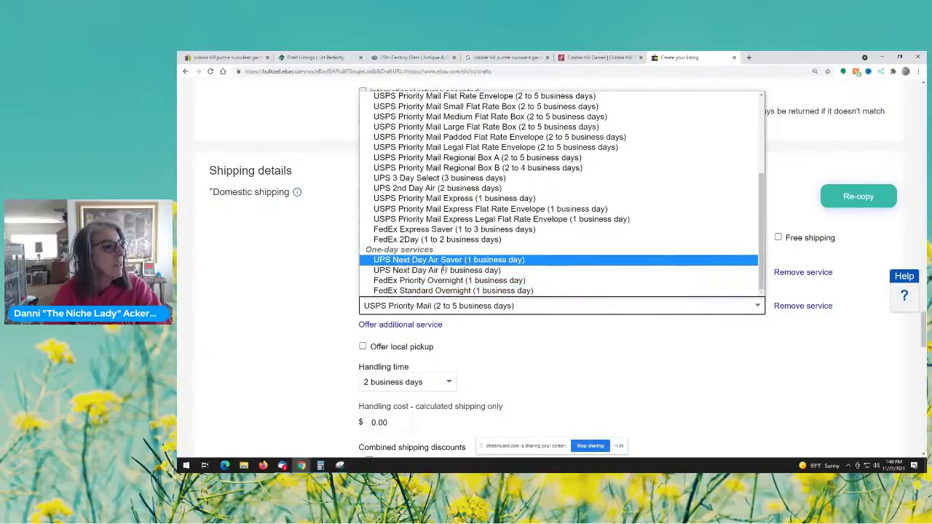
left_click(453, 200)
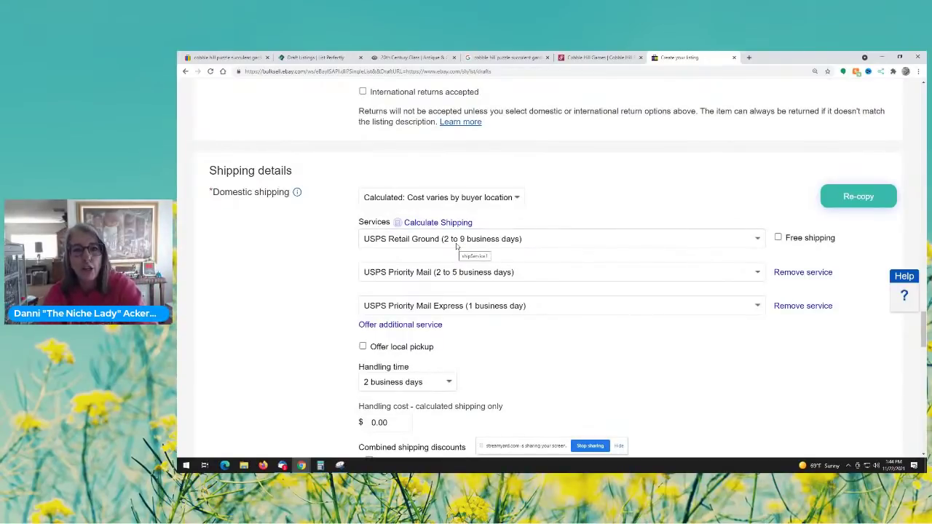
scroll(542, 337, "down", 2)
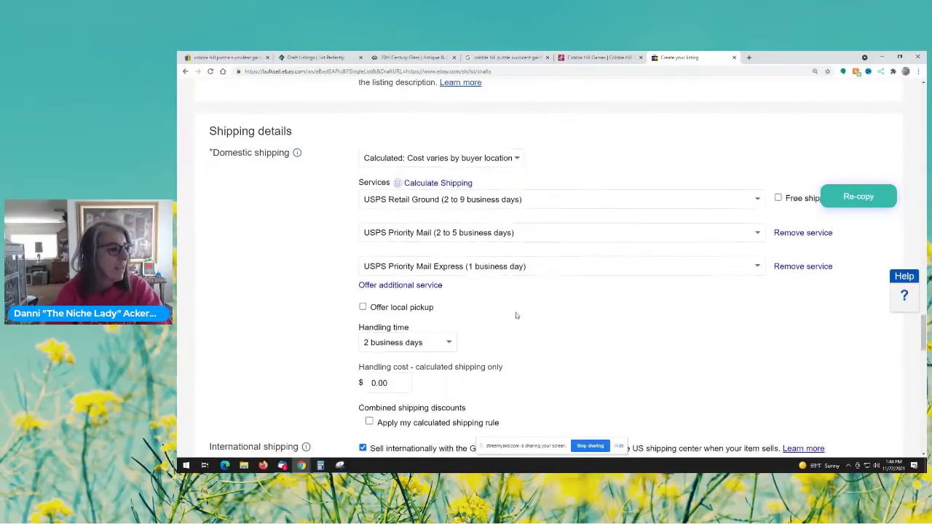
left_click(363, 190)
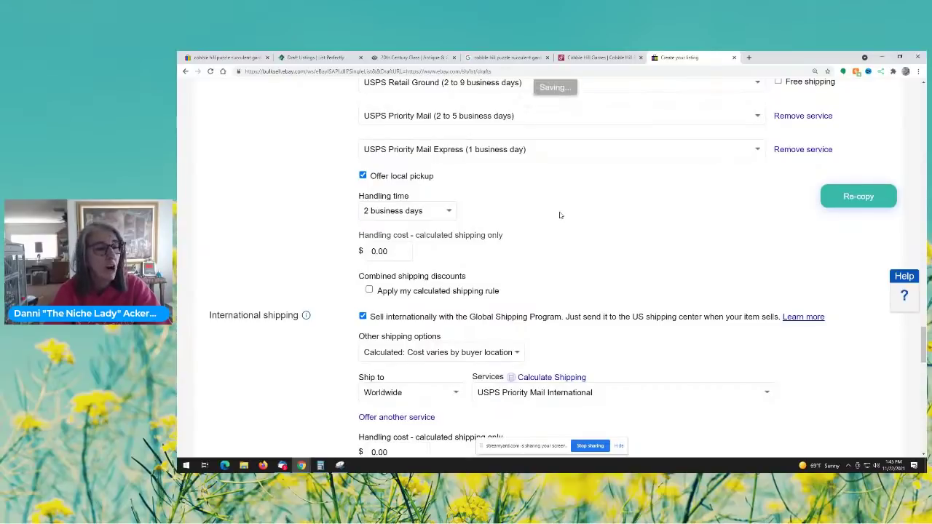
left_click(363, 175)
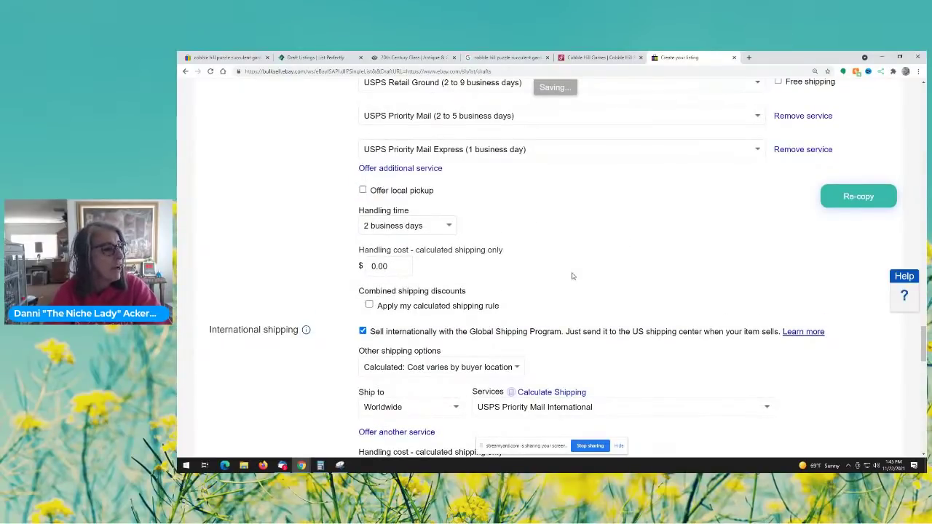
Step: Set the other shipping options under international shipping to None
scroll(579, 278, "down", 1)
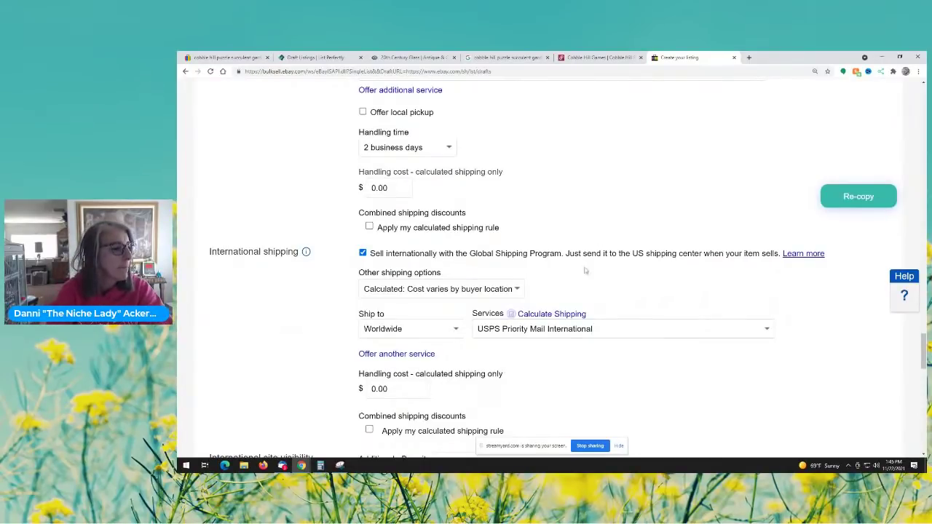
scroll(584, 270, "down", 1)
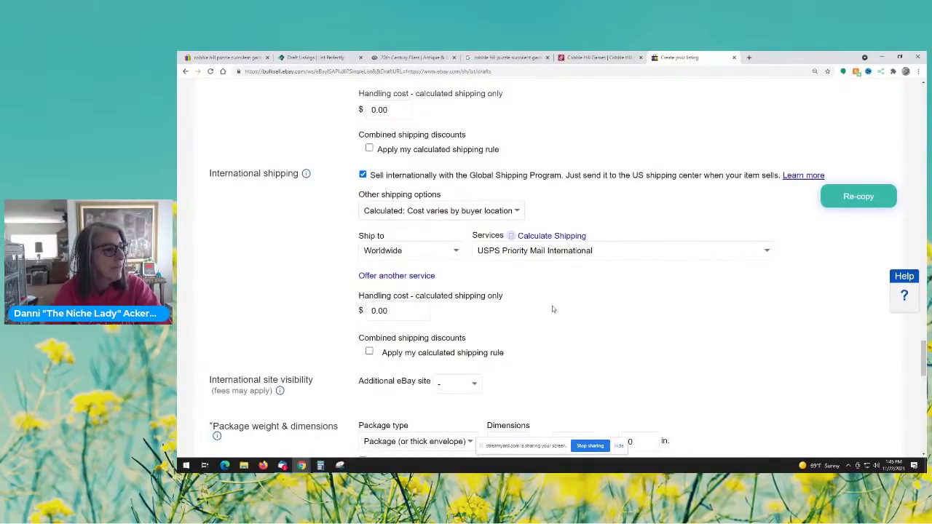
scroll(552, 306, "down", 2)
scroll(557, 298, "up", 2)
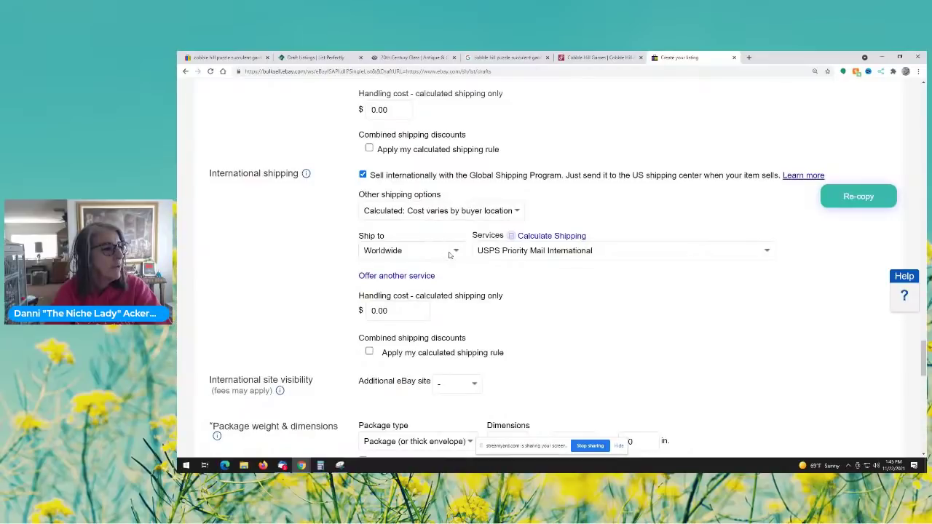
left_click(451, 211)
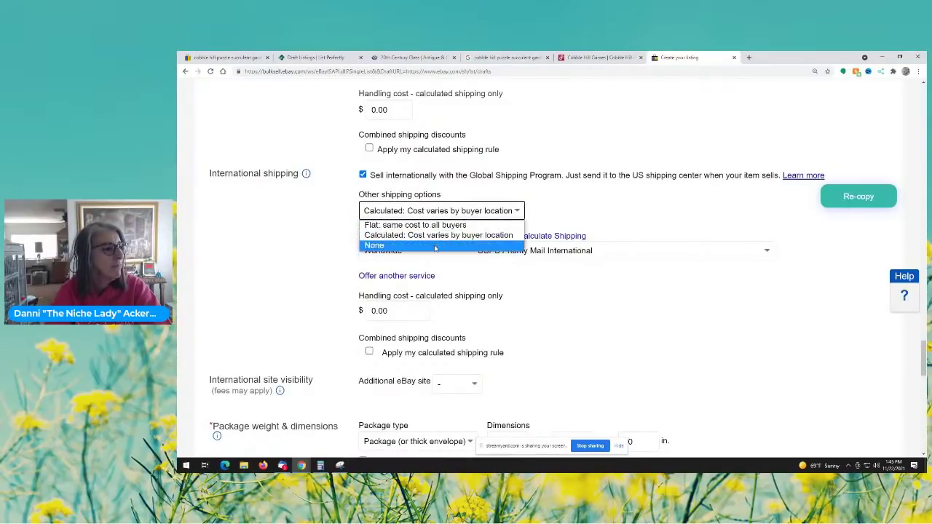
left_click(444, 248)
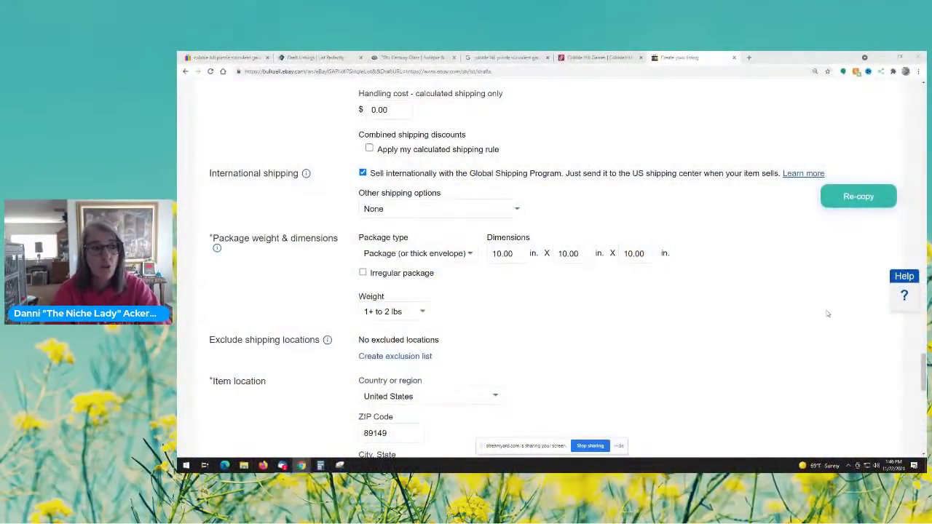
Step: Save the eBay puzzle listing as a draft
scroll(821, 311, "down", 2)
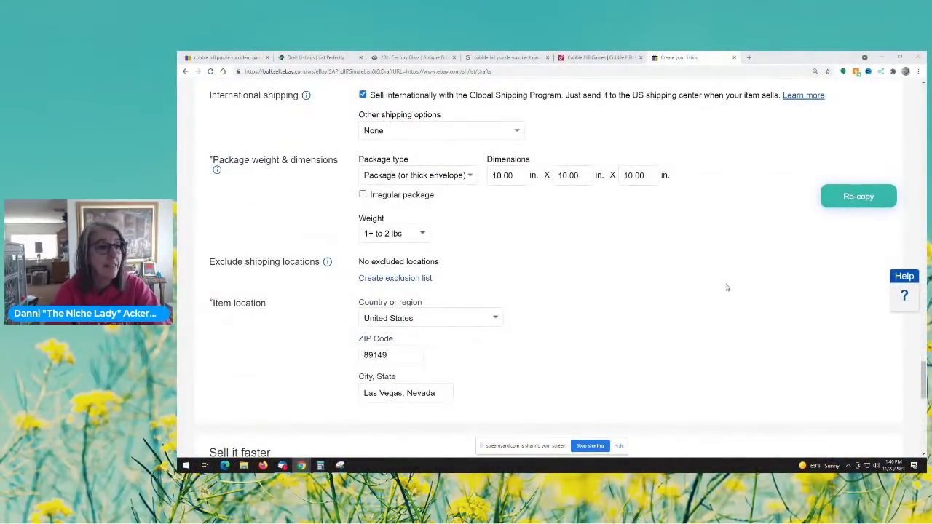
scroll(744, 307, "down", 2)
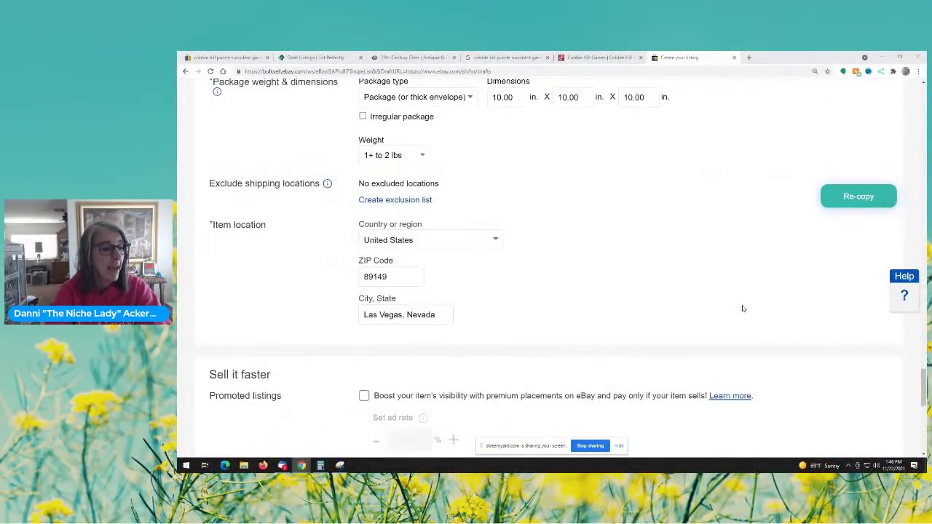
scroll(743, 308, "down", 5)
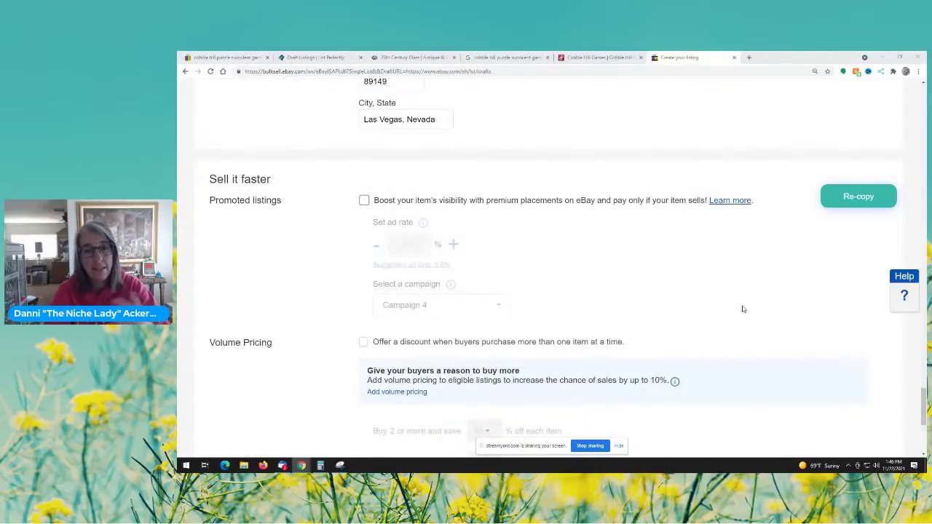
scroll(742, 313, "down", 7)
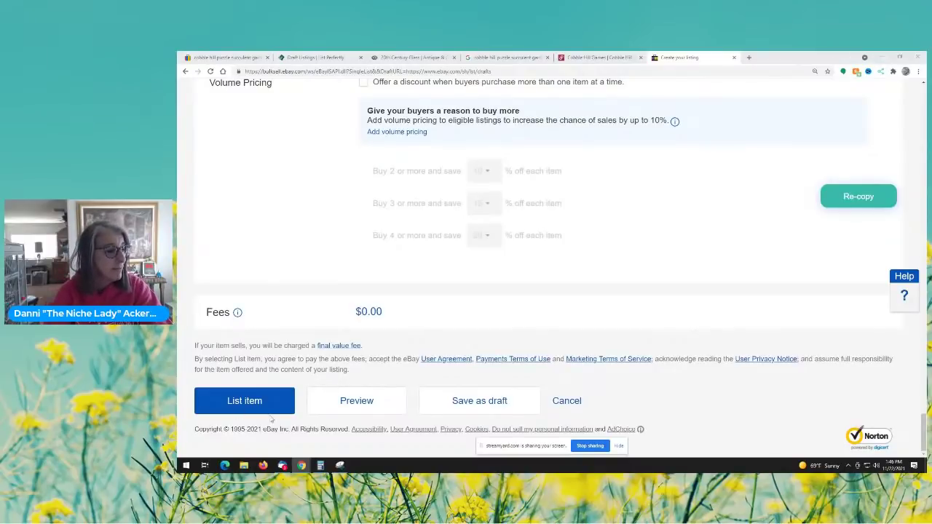
left_click(479, 401)
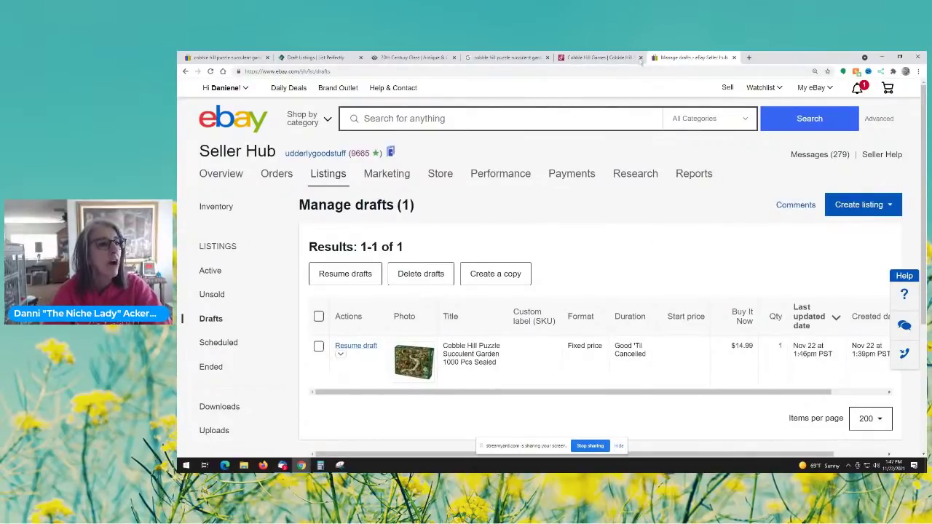
Step: Return to the List Perfectly draft listings and dismiss the marketplace selection for the Cobble Hill puzzle
left_click(603, 59)
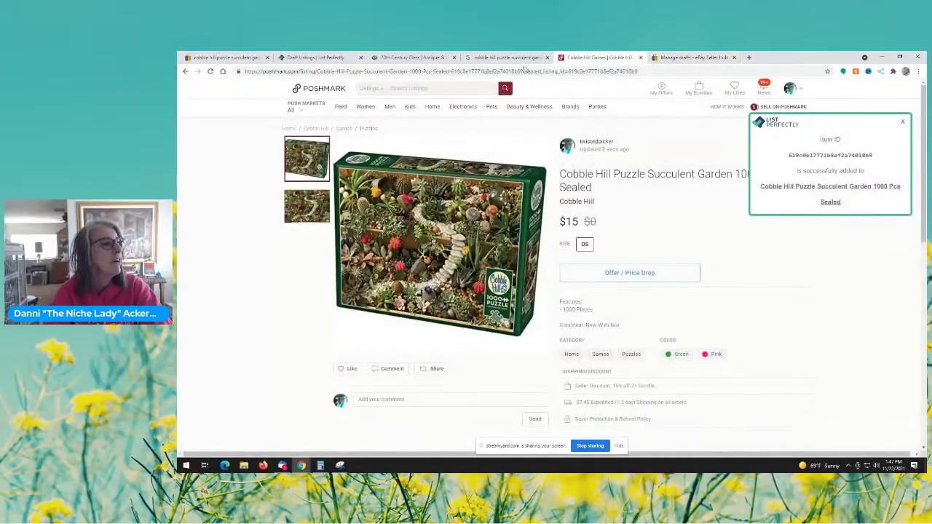
left_click(282, 58)
left_click(668, 389)
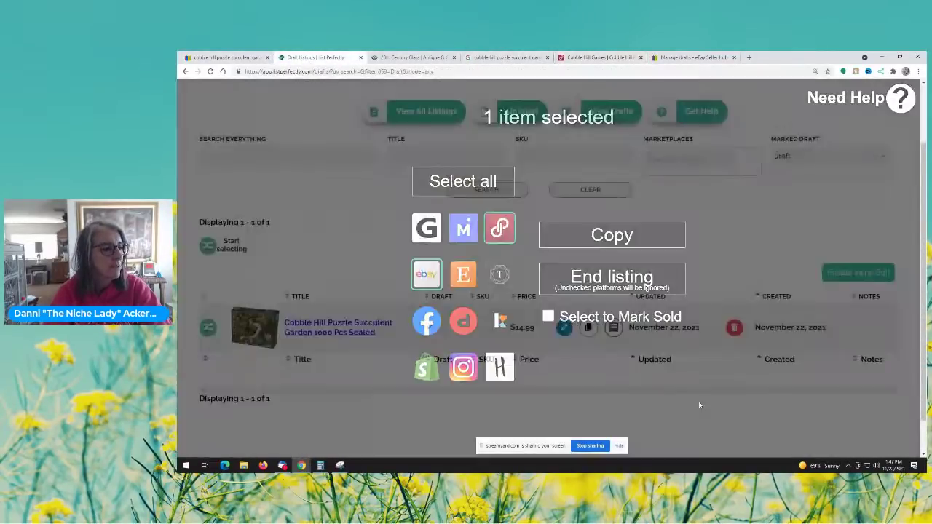
Step: Examine the Cobble Hill Succulent Garden puzzle's entry and the filters on the List Perfectly drafts page
scroll(639, 288, "up", 2)
scroll(638, 288, "down", 2)
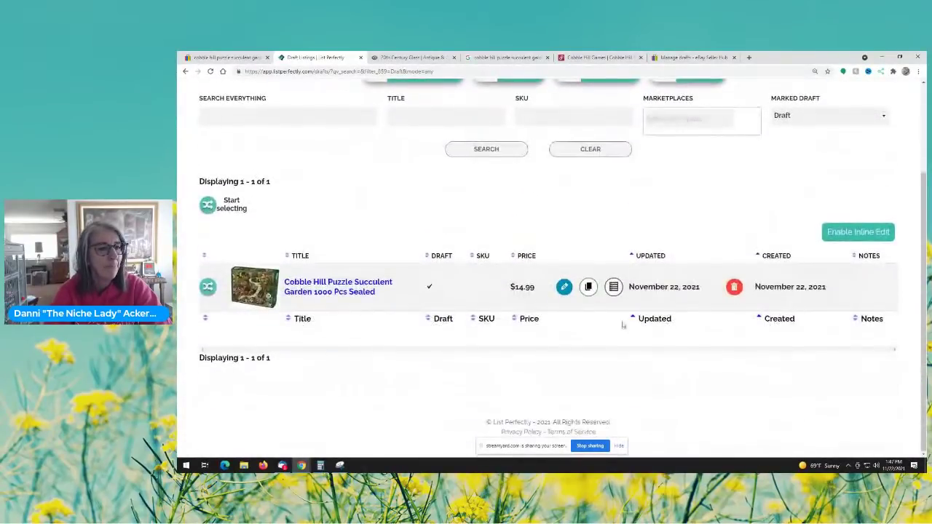
scroll(675, 320, "up", 2)
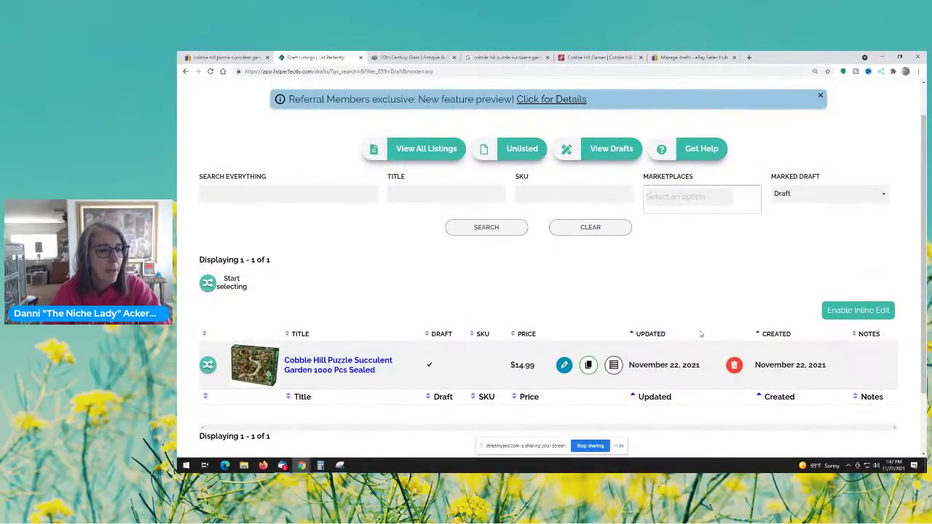
scroll(701, 333, "down", 1)
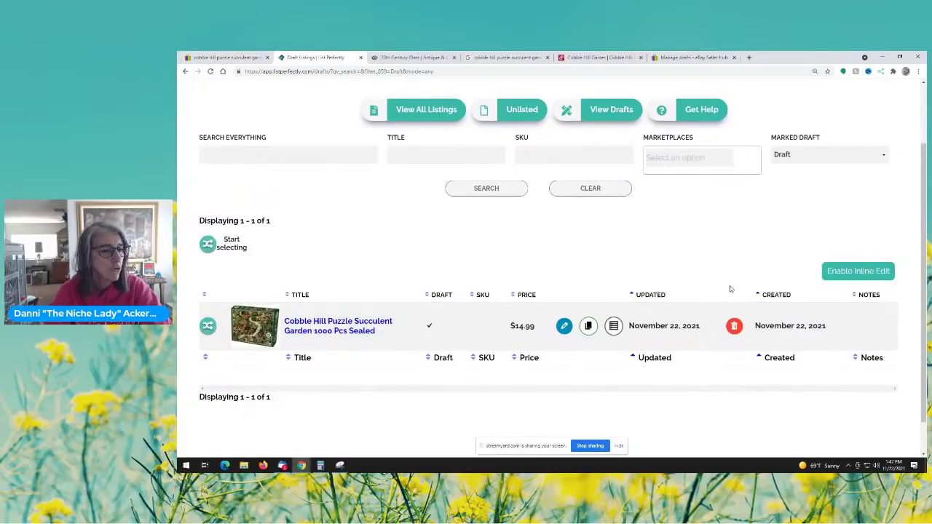
scroll(616, 268, "up", 1)
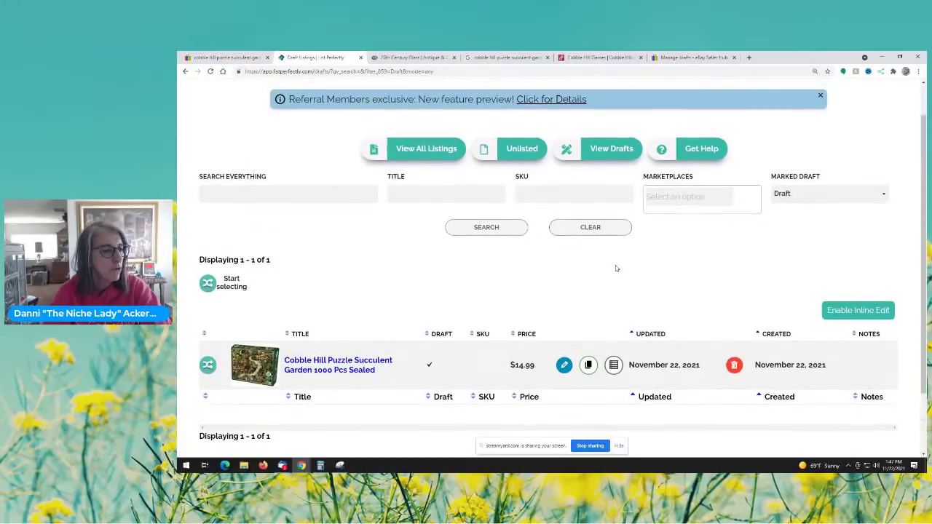
scroll(616, 268, "up", 1)
left_click(618, 266)
scroll(618, 267, "down", 2)
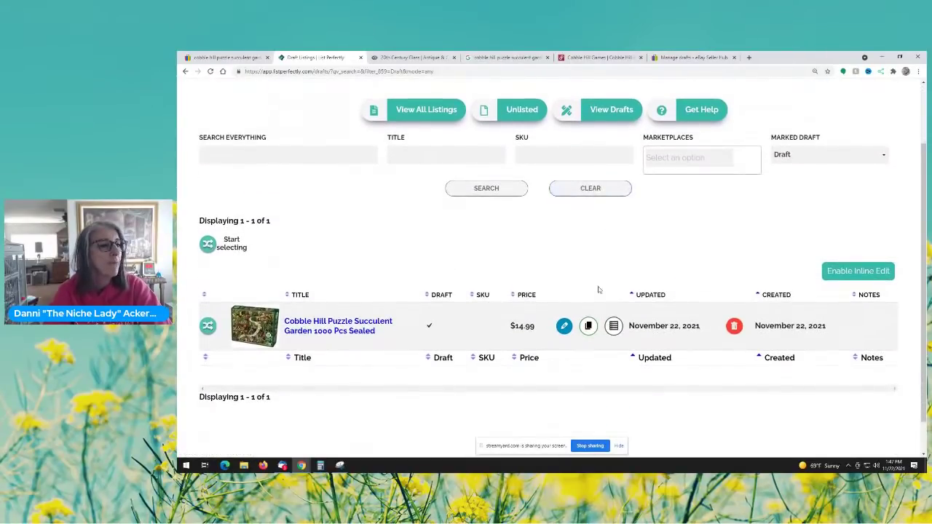
scroll(659, 312, "up", 1)
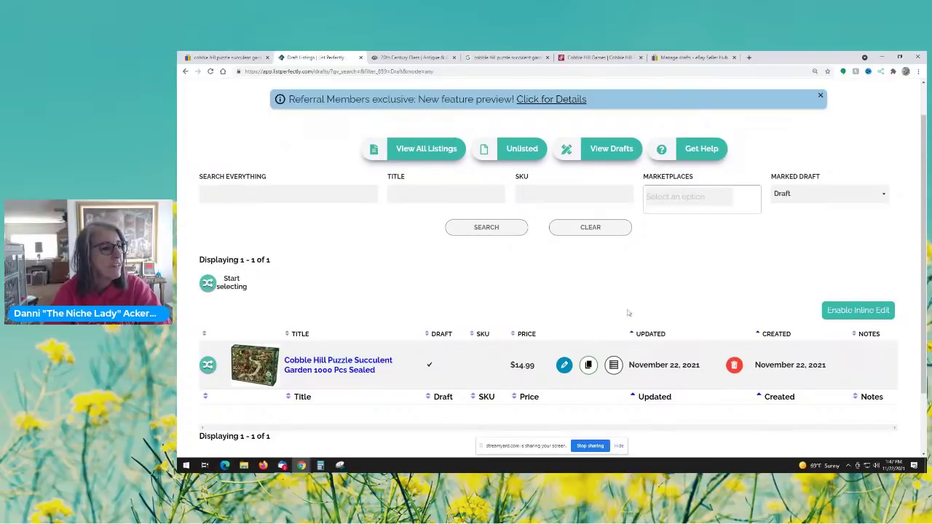
Step: Sort the List Perfectly draft listings by the Draft column and check the puzzle's entry
left_click(435, 148)
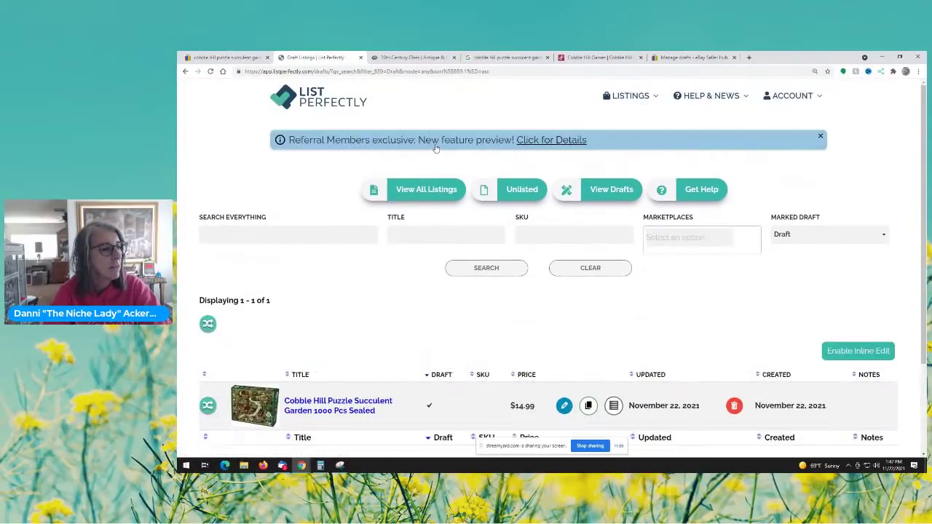
scroll(691, 289, "down", 2)
scroll(709, 437, "down", 1)
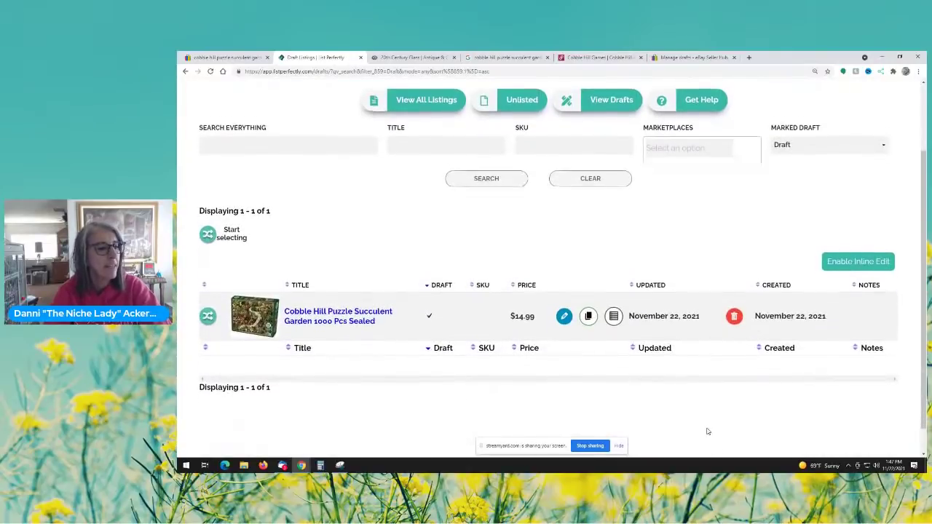
scroll(706, 432, "up", 3)
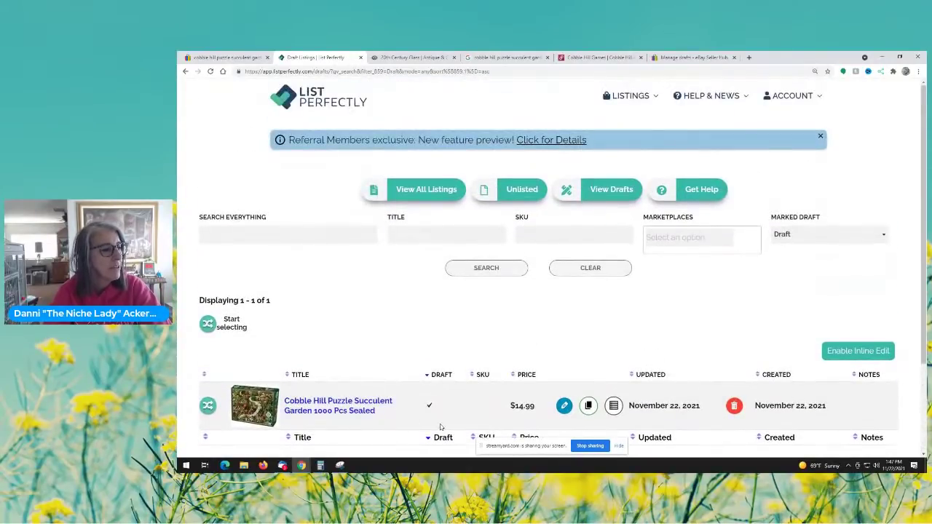
scroll(590, 335, "down", 2)
scroll(667, 396, "up", 2)
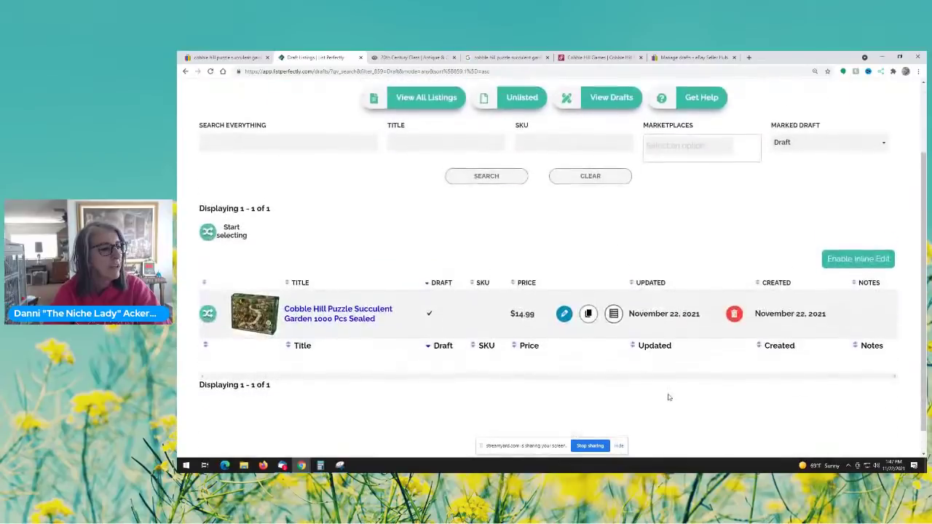
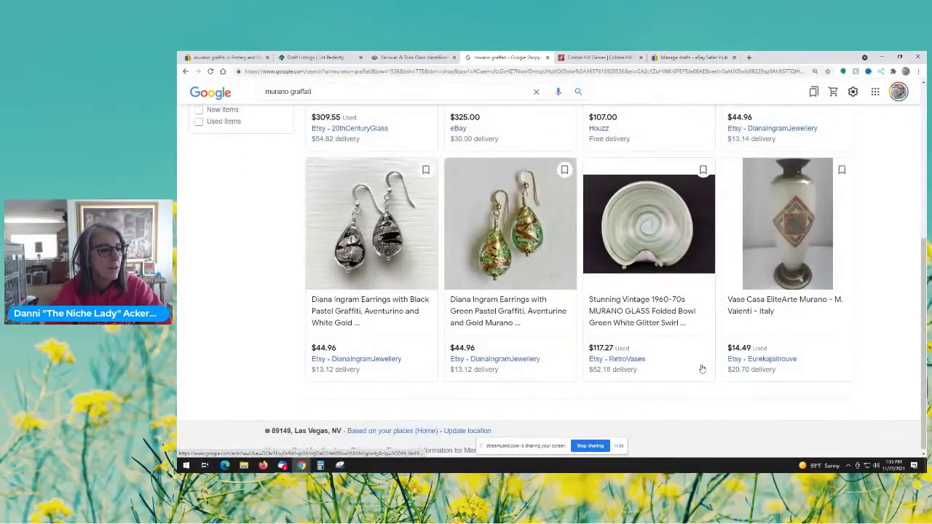
Step: Switch to eBay, search the sold Pottery & Glass listings for "murano zebrati" and review the sold prices
scroll(700, 368, "up", 5)
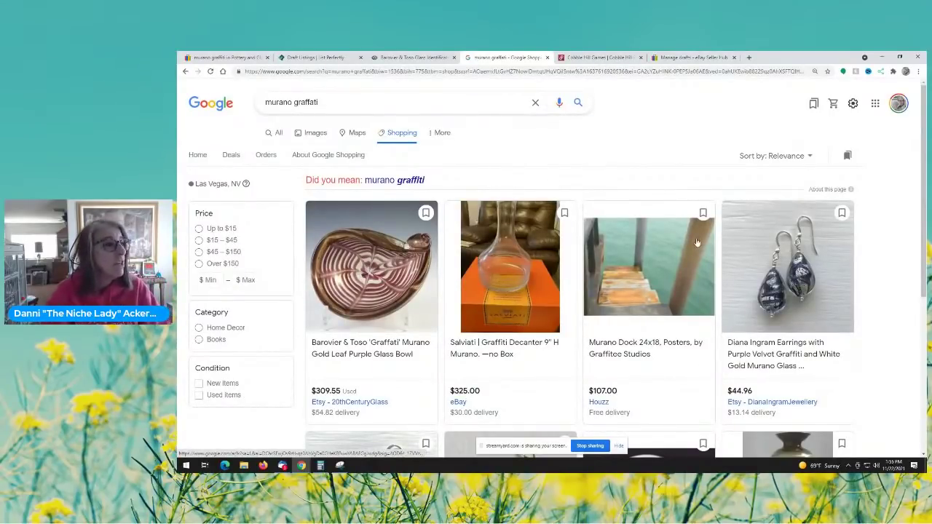
left_click(226, 58)
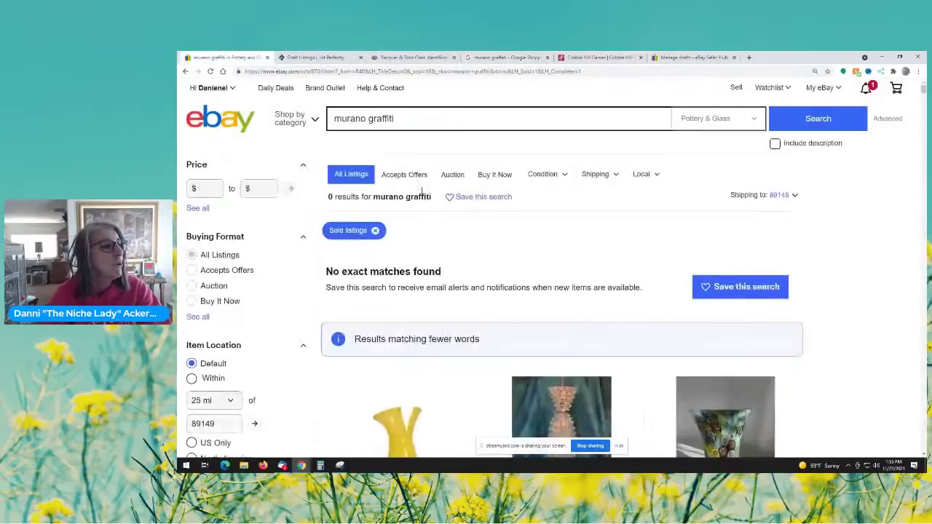
left_click_drag(367, 121, 395, 120)
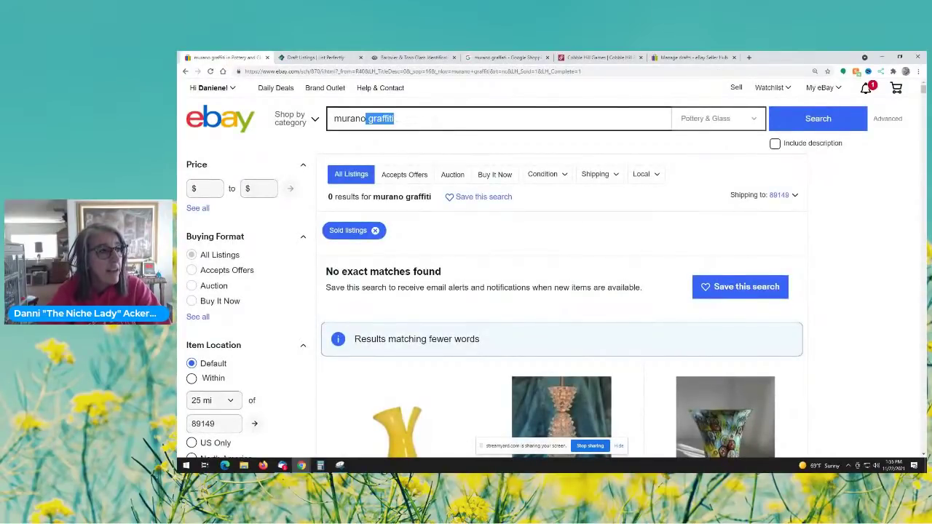
key("BackSpace")
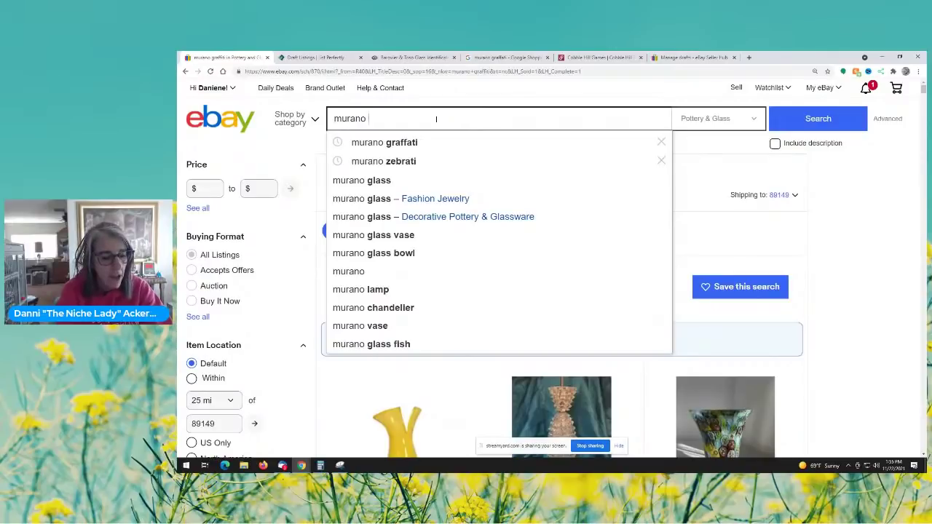
type("zebra")
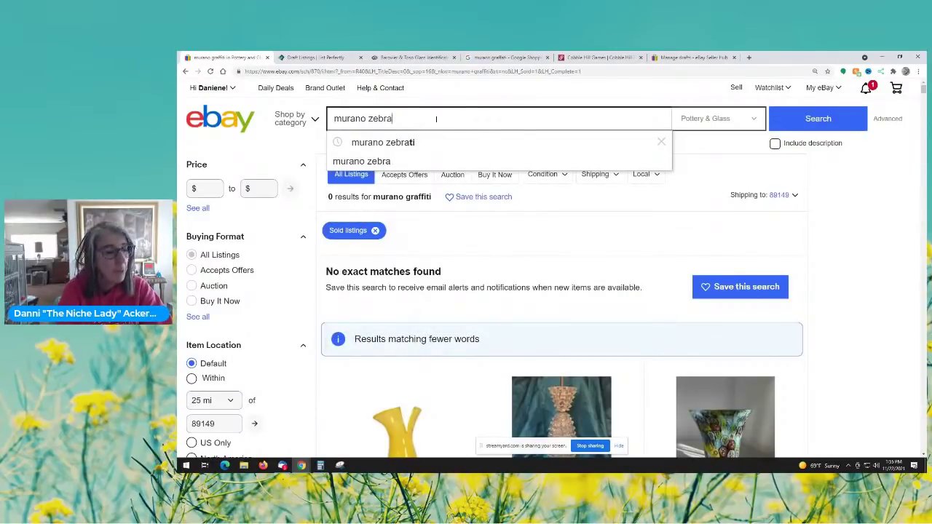
type("ti")
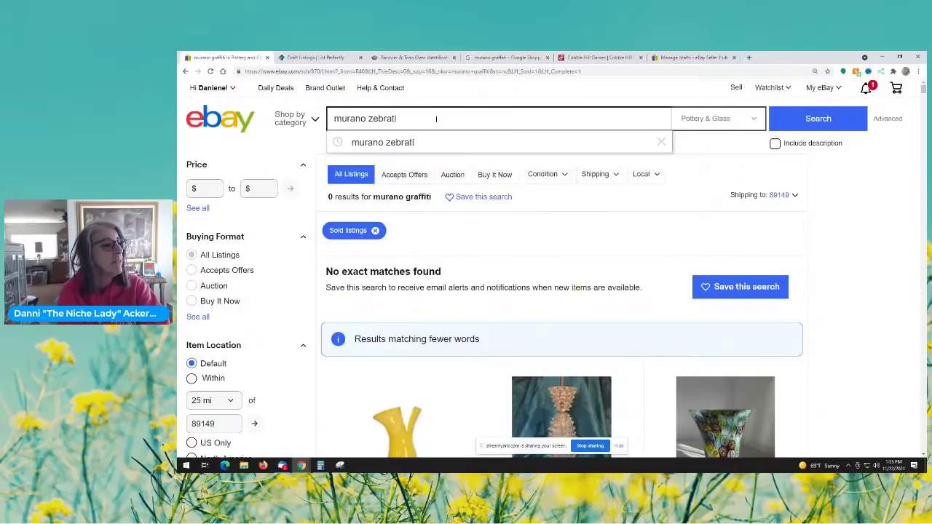
key("Return")
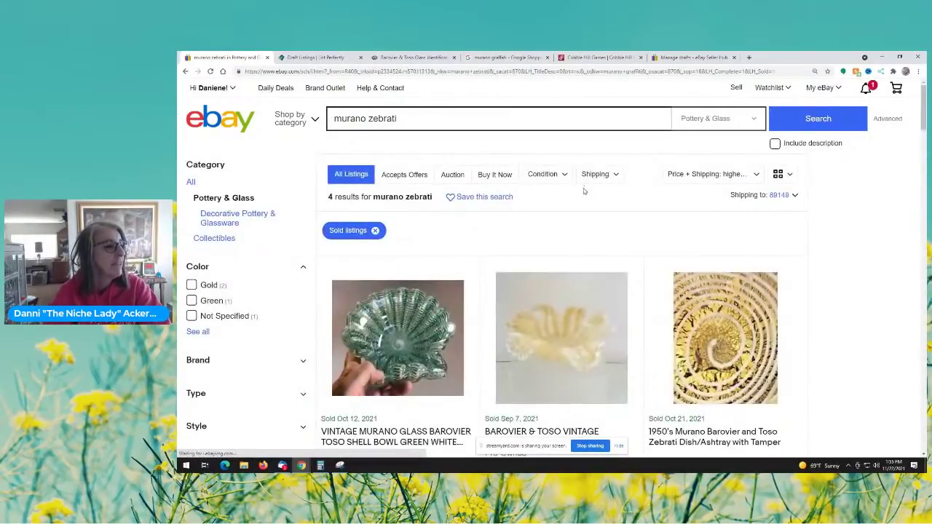
scroll(583, 191, "down", 1)
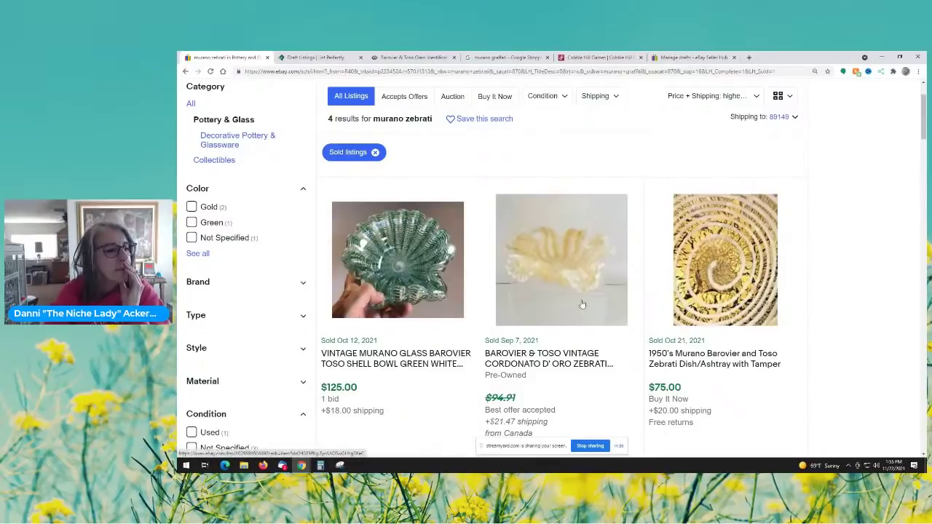
scroll(387, 304, "down", 1)
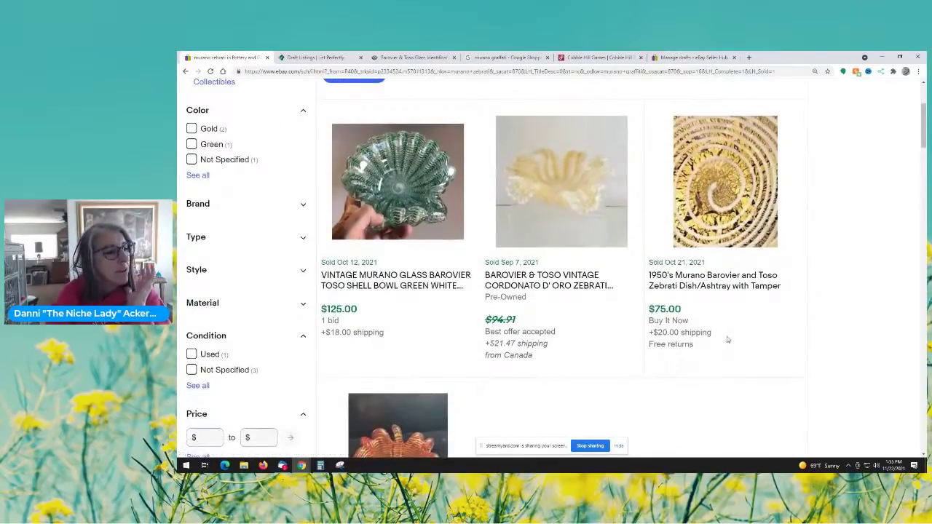
scroll(727, 335, "down", 1)
scroll(727, 336, "down", 2)
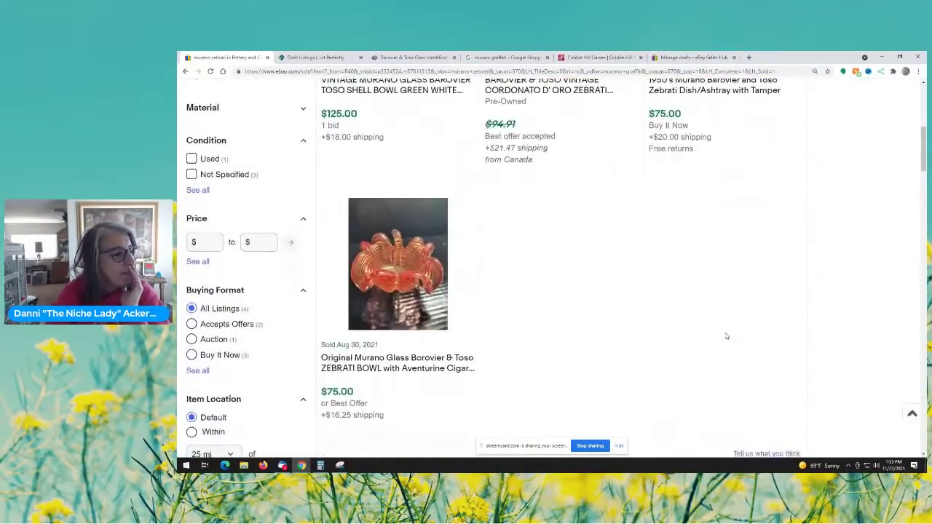
Step: Search the sold Pottery & Glass listings for "murano barovier toso" and review the items and their sold prices
scroll(688, 304, "up", 4)
scroll(688, 304, "up", 2)
left_click_drag(368, 118, 449, 114)
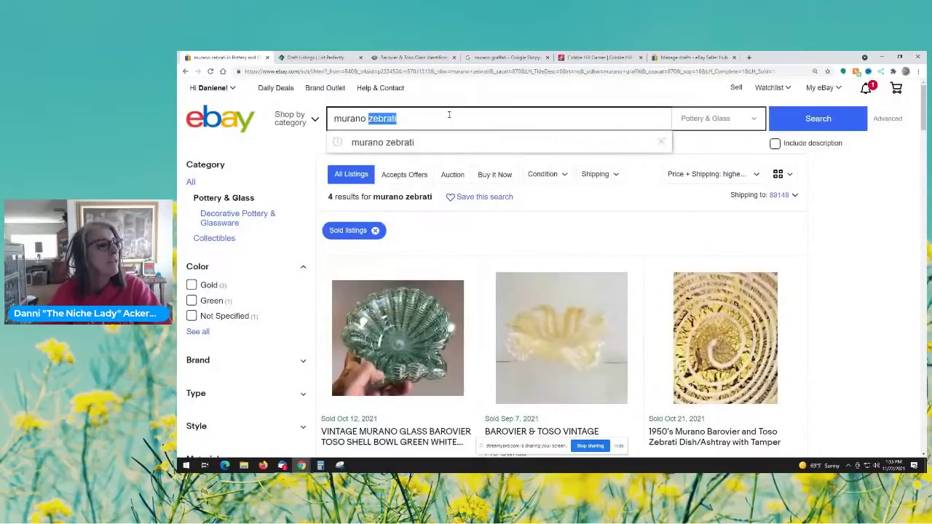
type("barovier")
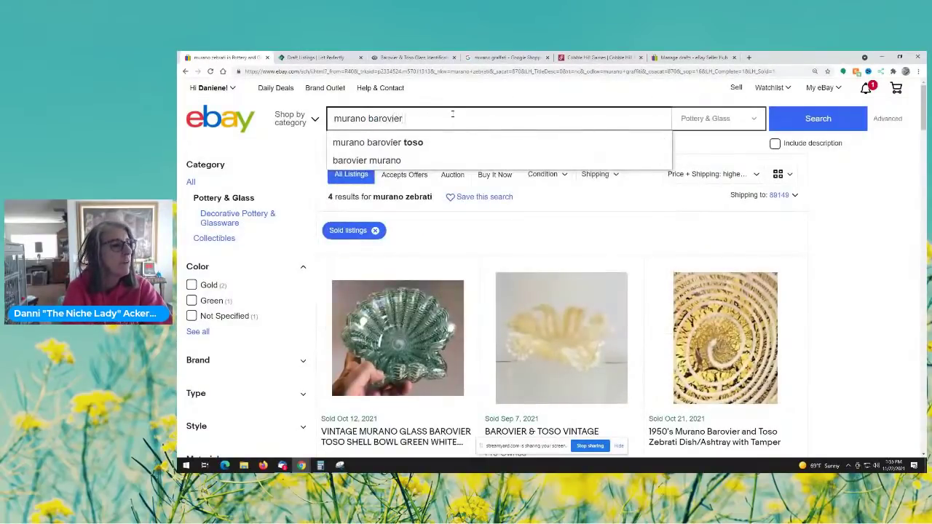
type(" toso")
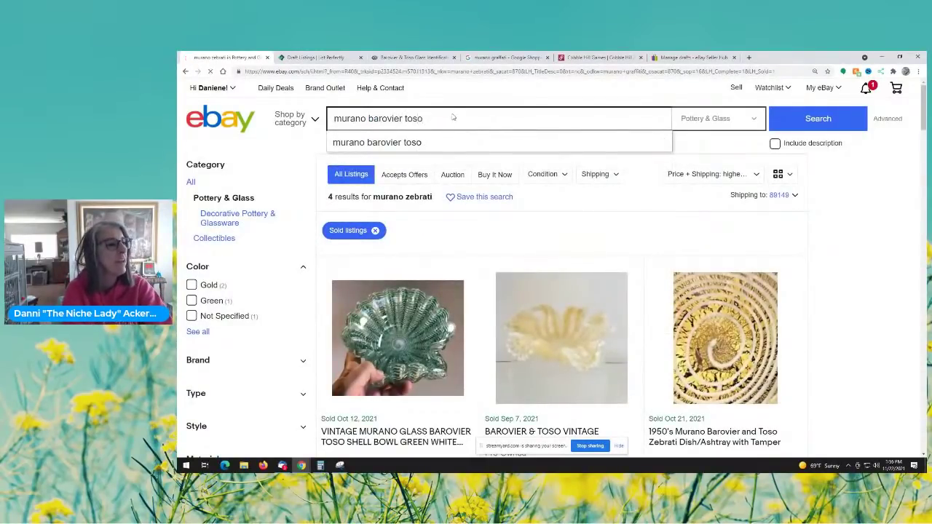
key("Return")
scroll(692, 240, "down", 3)
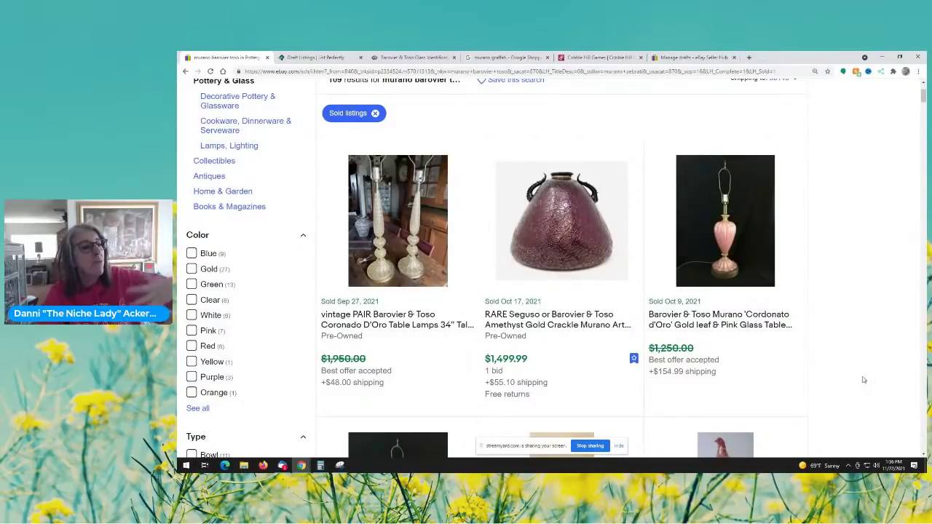
scroll(864, 379, "down", 5)
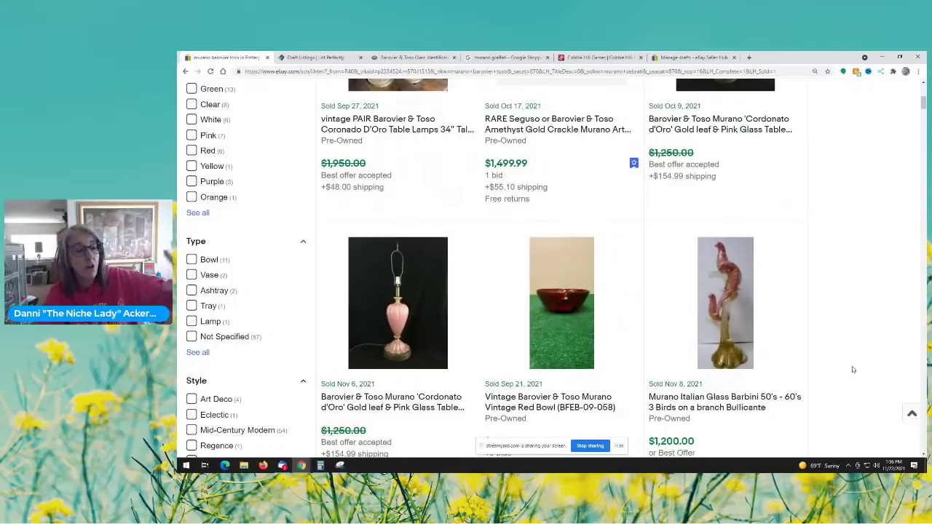
scroll(853, 370, "down", 5)
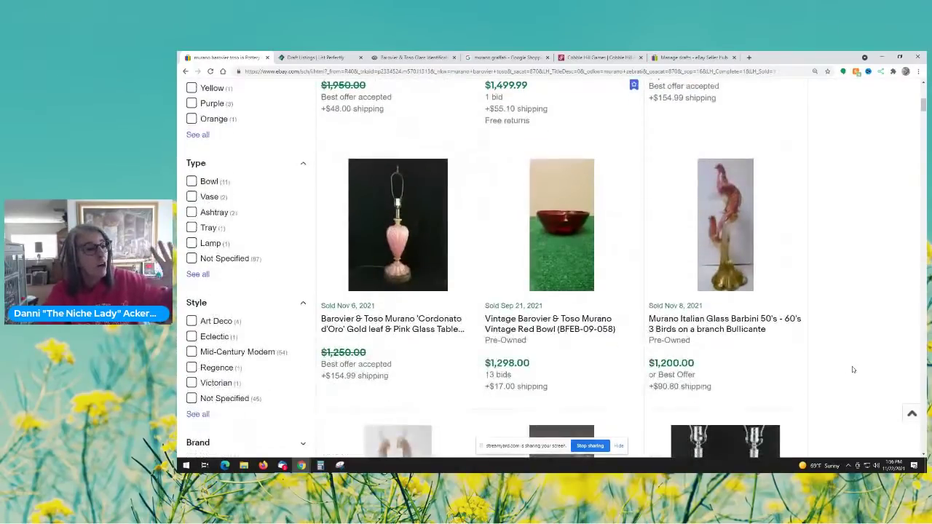
scroll(853, 369, "down", 5)
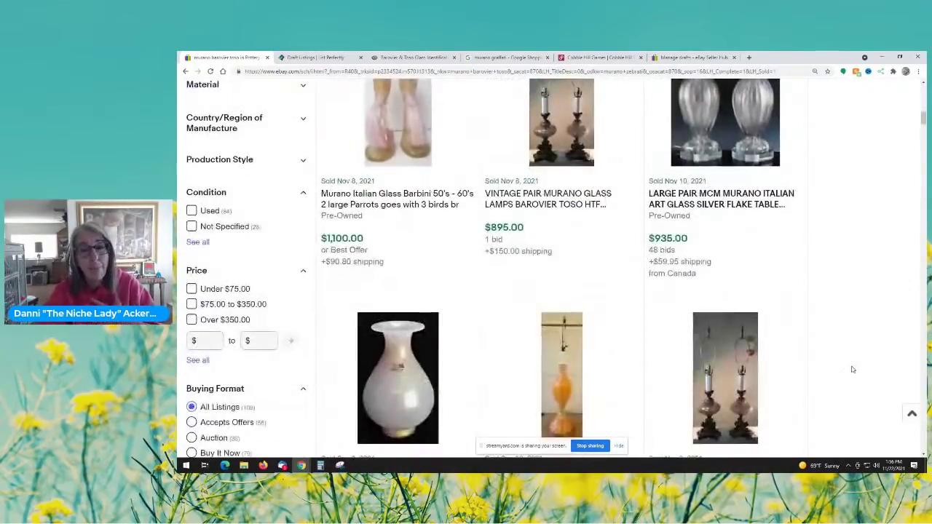
scroll(853, 370, "down", 8)
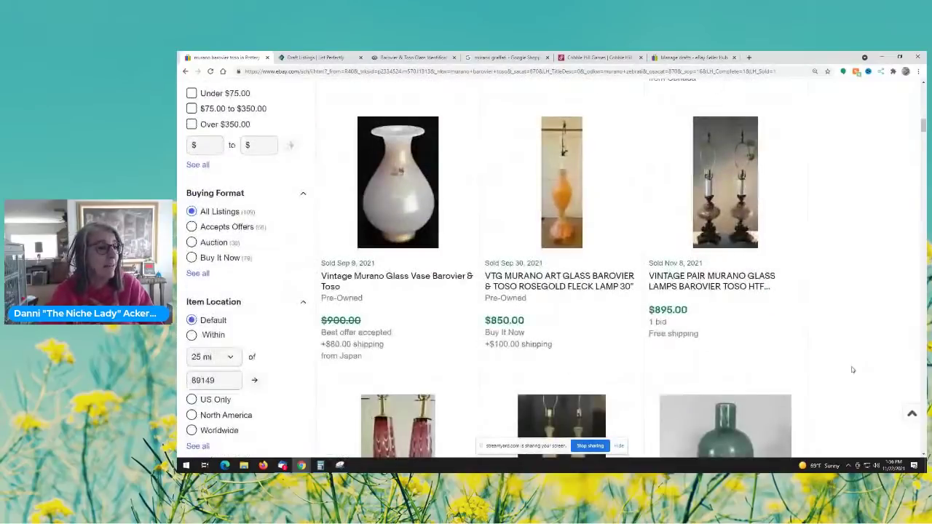
scroll(853, 370, "down", 6)
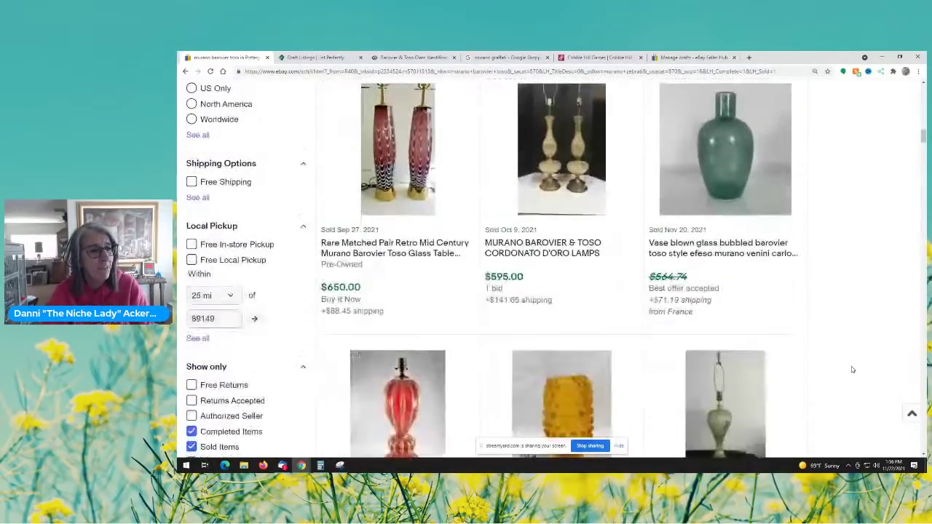
Step: Examine the sold prices of the Murano Barovier Toso pieces in the eBay search results
scroll(852, 369, "down", 10)
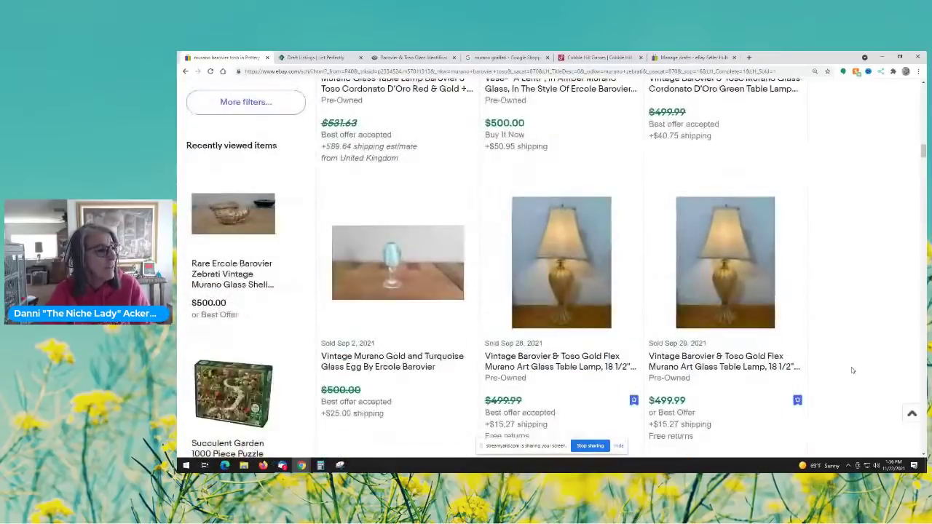
scroll(852, 369, "down", 3)
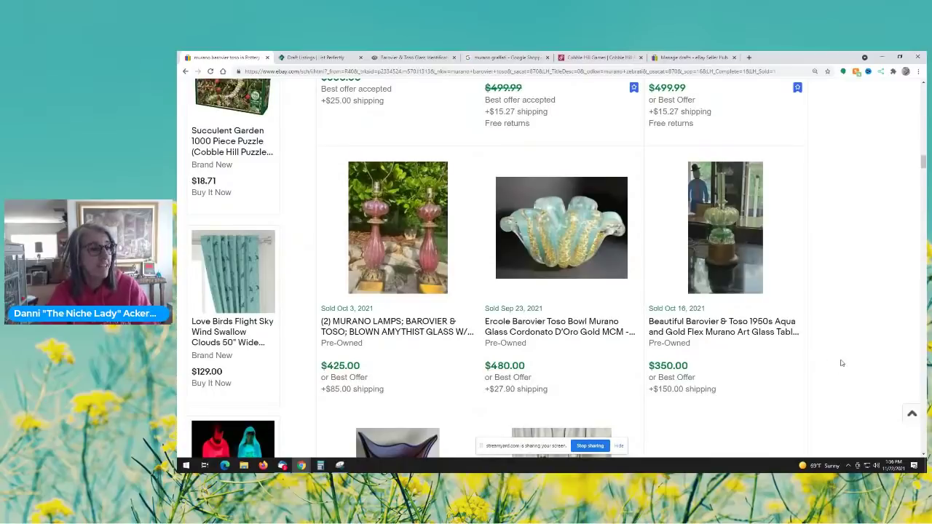
scroll(840, 364, "down", 3)
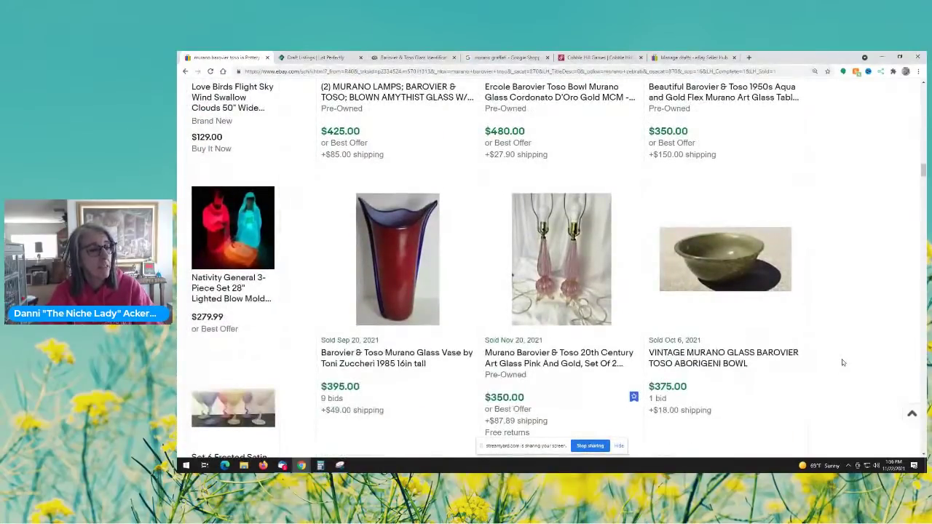
scroll(842, 363, "down", 6)
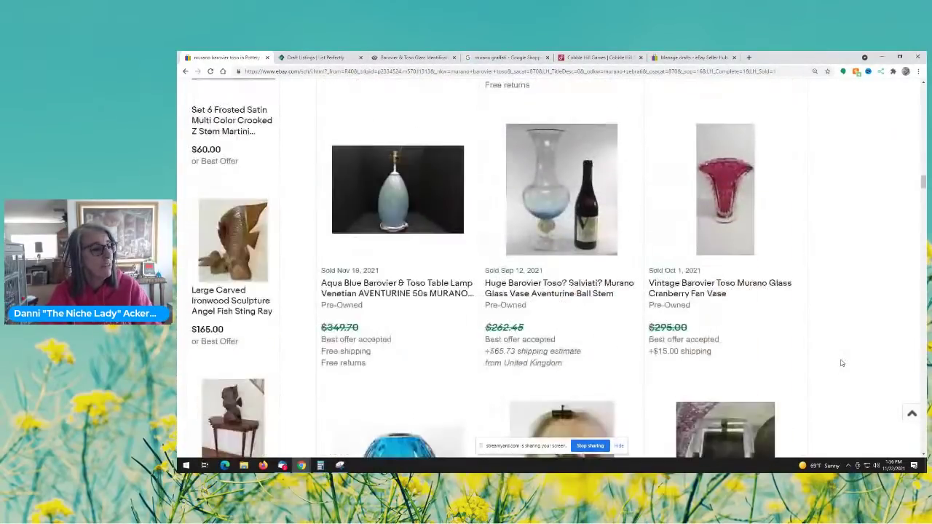
scroll(841, 362, "down", 7)
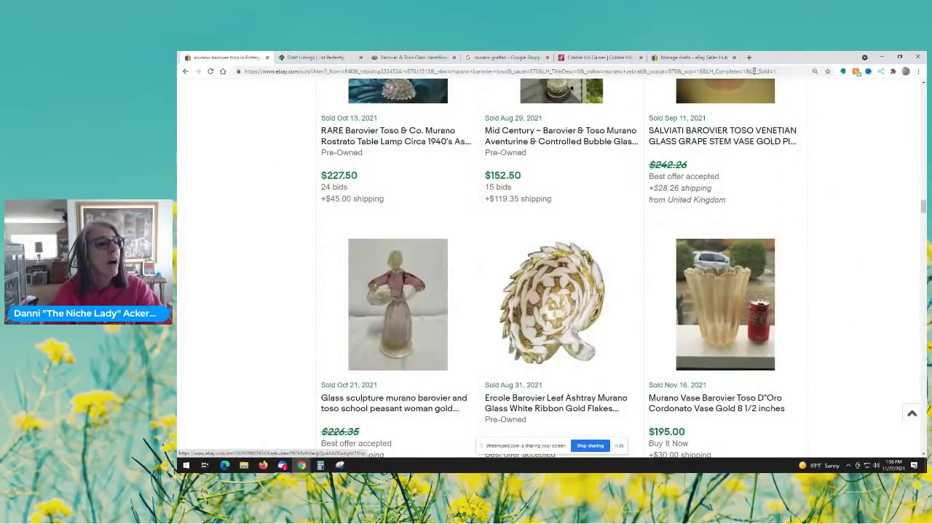
Step: Switch to List Perfectly and start a new listing
left_click(321, 58)
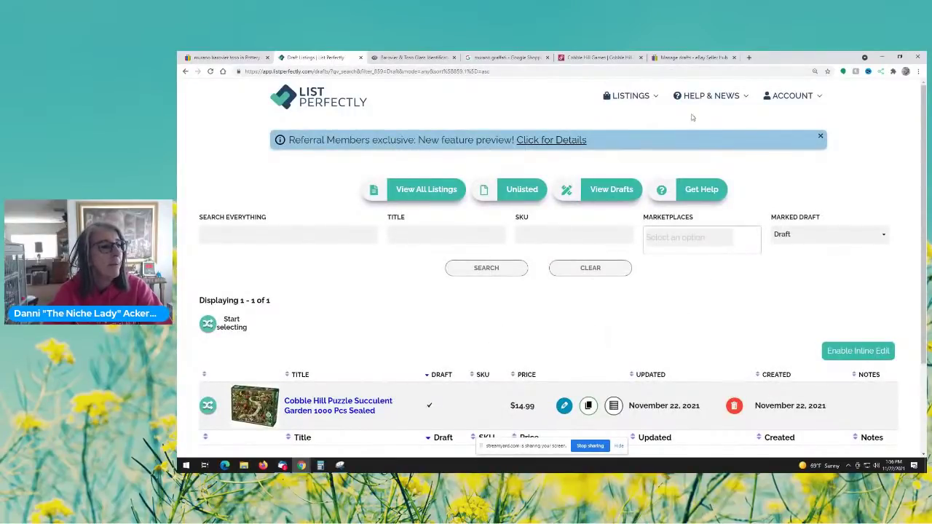
left_click(628, 95)
left_click(636, 130)
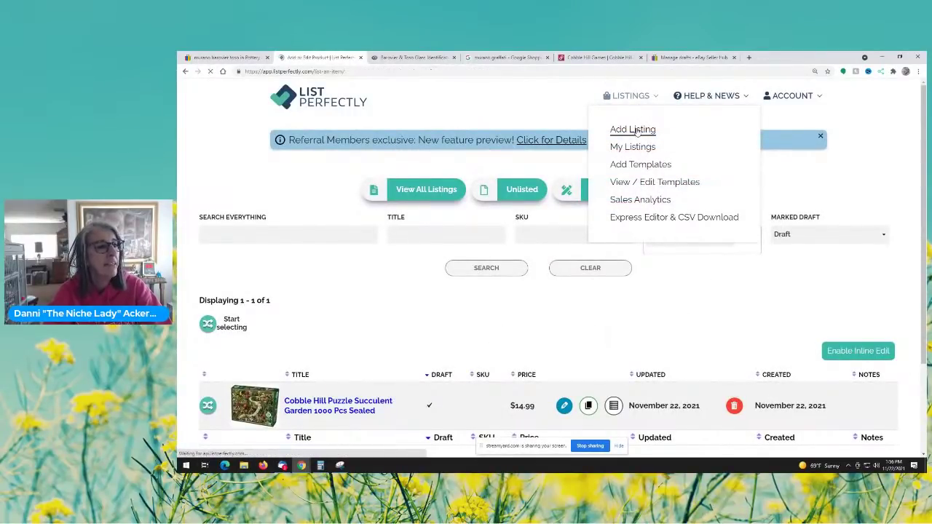
Step: Upload the seven glass bowl photos from Downloads, 20211122_110305 through 20211122_110245, to the listing
scroll(407, 280, "down", 2)
left_click(354, 272)
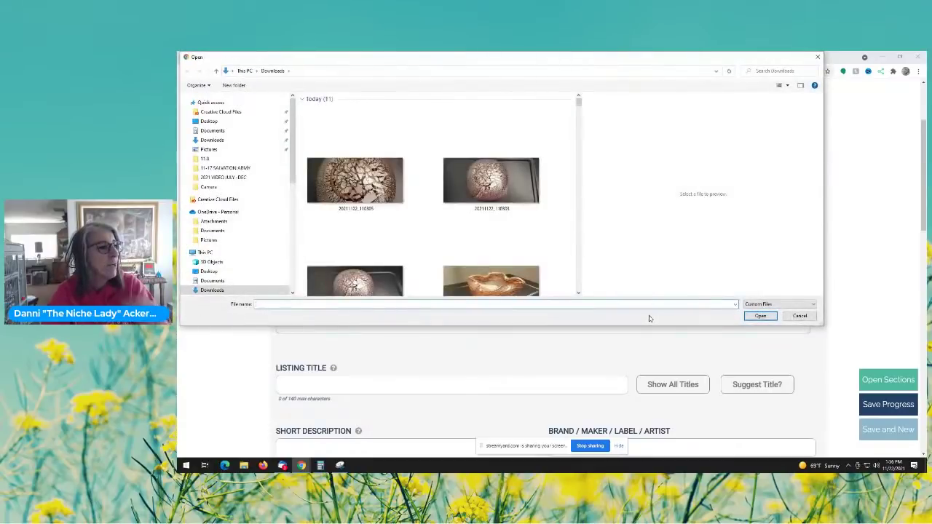
left_click(356, 178)
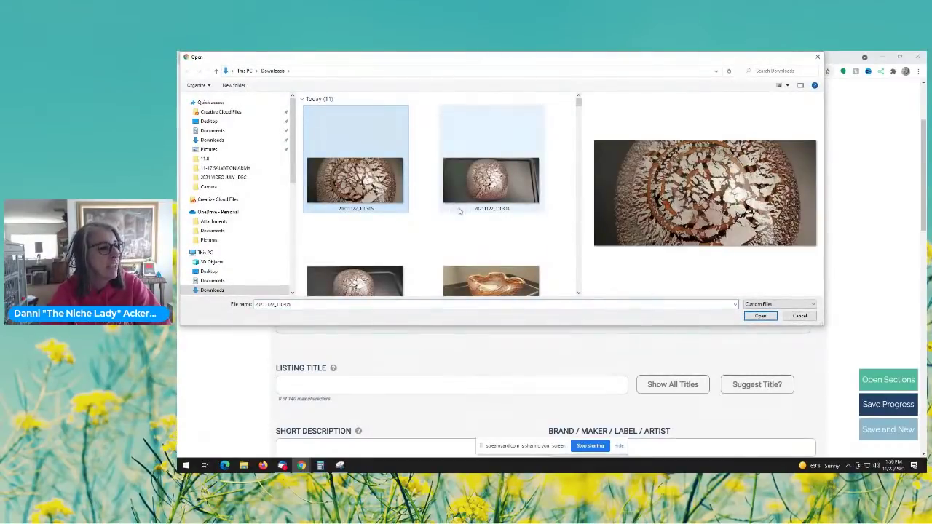
scroll(461, 210, "down", 1)
scroll(459, 211, "down", 2)
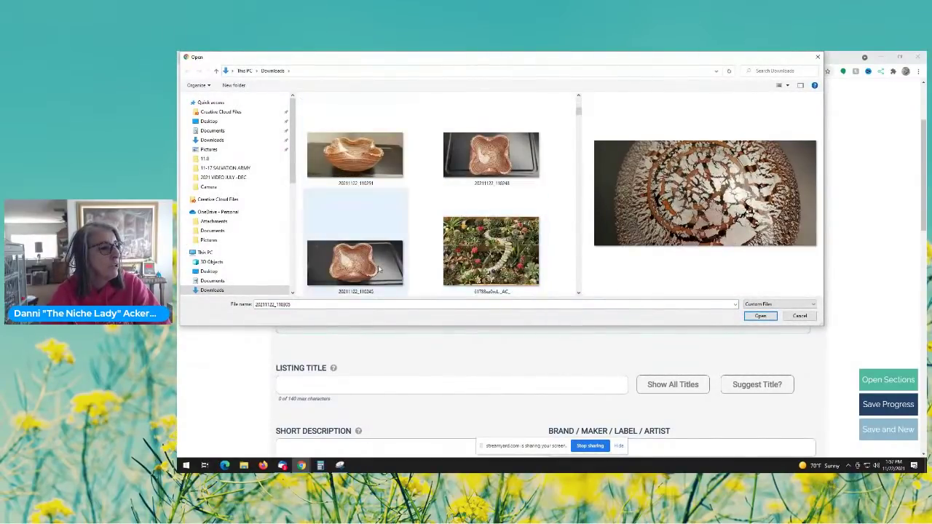
left_click(386, 269, "shift")
left_click(759, 316)
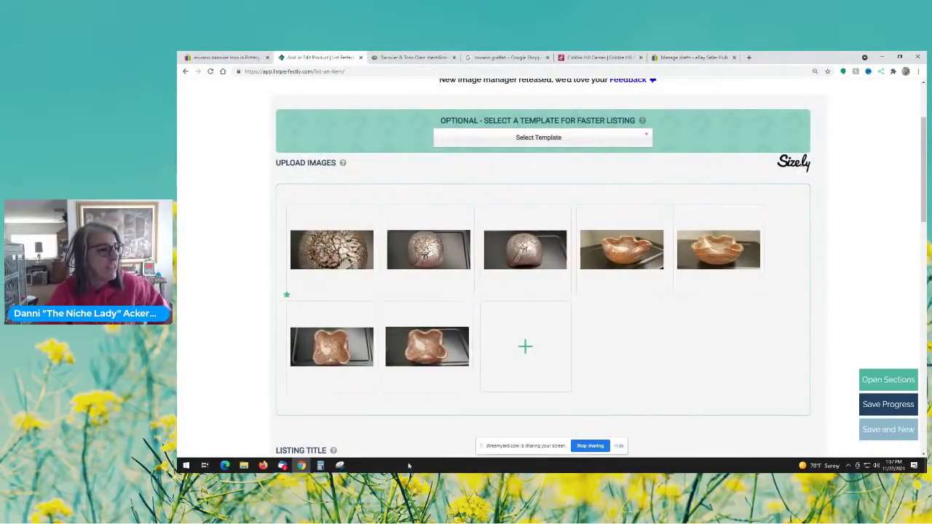
Step: Reorder the photos: an interior view as main image, two side views, the other interior view, two base views, and the base close-up last
left_click_drag(430, 347, 345, 280)
left_click_drag(426, 250, 430, 347)
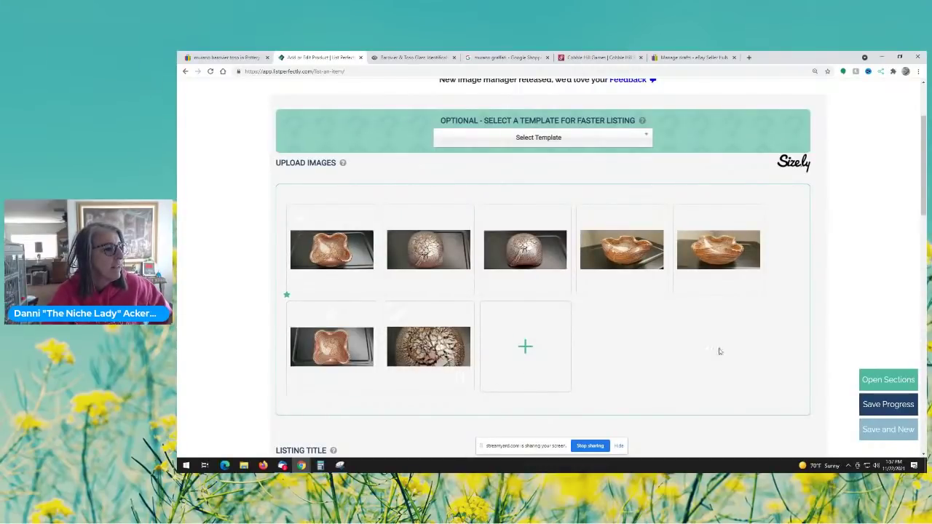
mouse_move(636, 258)
left_mouse_down()
mouse_move(433, 251)
mouse_move(529, 270)
left_mouse_up()
left_click_drag(718, 255, 524, 255)
left_click_drag(324, 362, 622, 291)
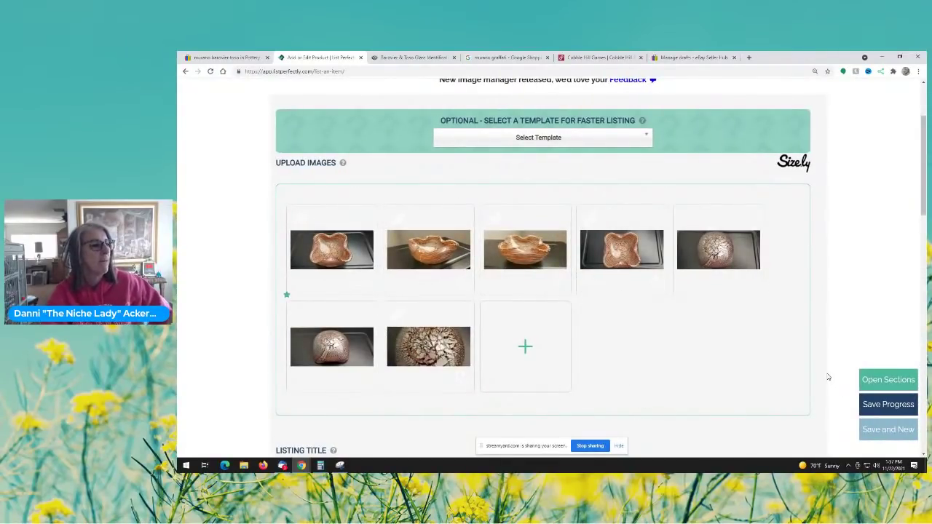
scroll(803, 356, "up", 1)
scroll(782, 366, "down", 1)
Step: Remove the background from the main bowl photo and save the edited image
mouse_move(303, 251)
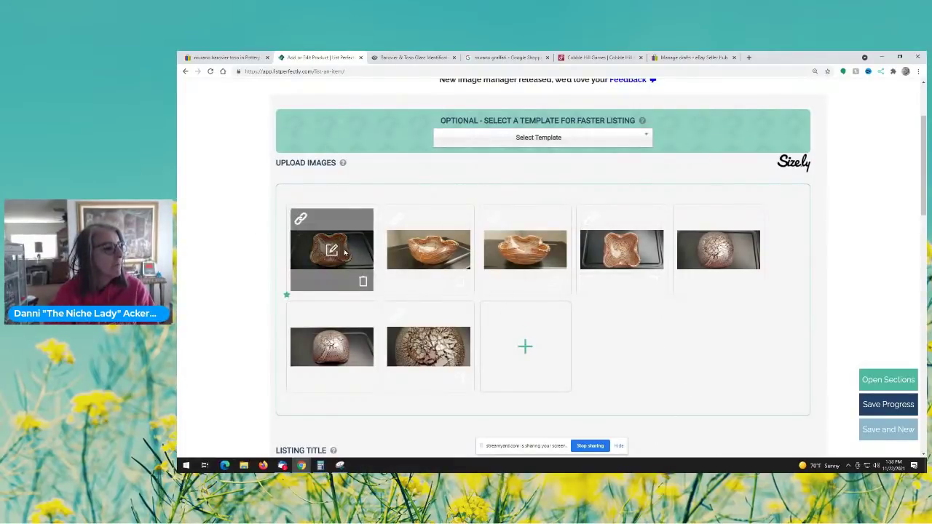
left_click(336, 251)
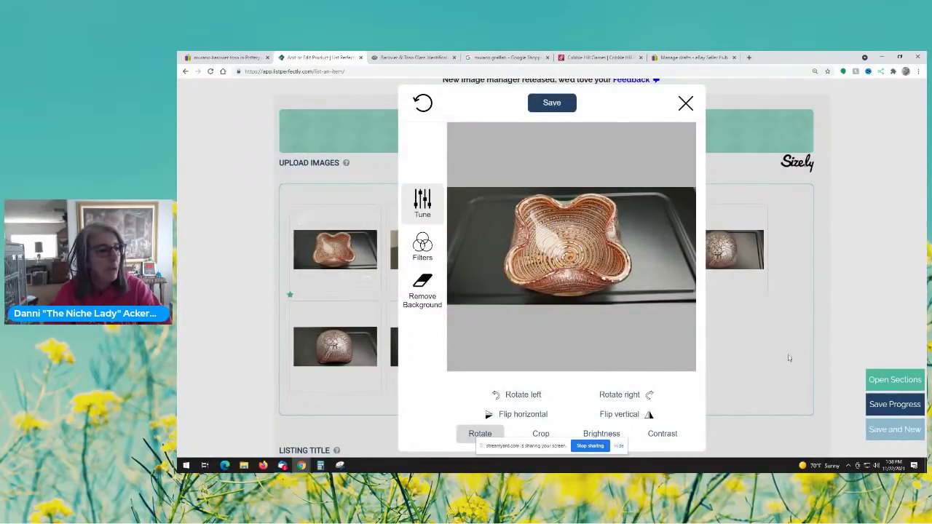
left_click(423, 286)
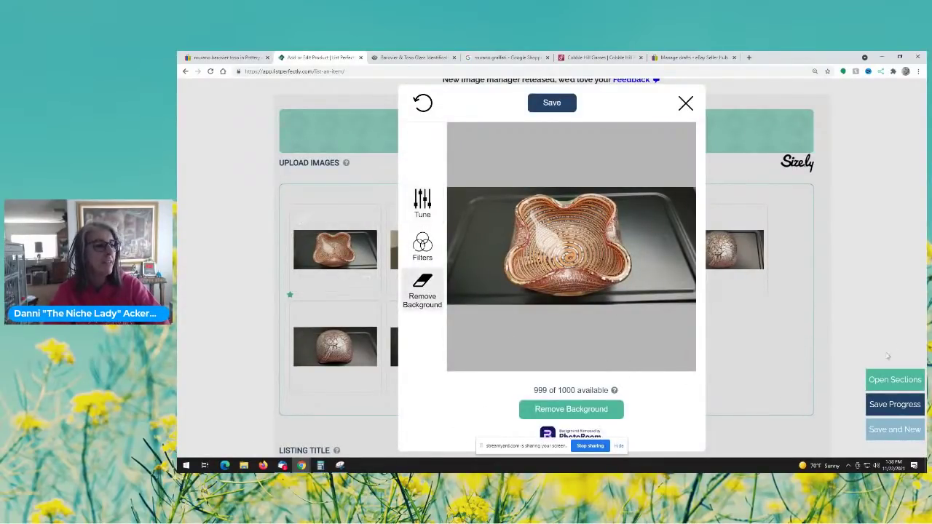
left_click(572, 409)
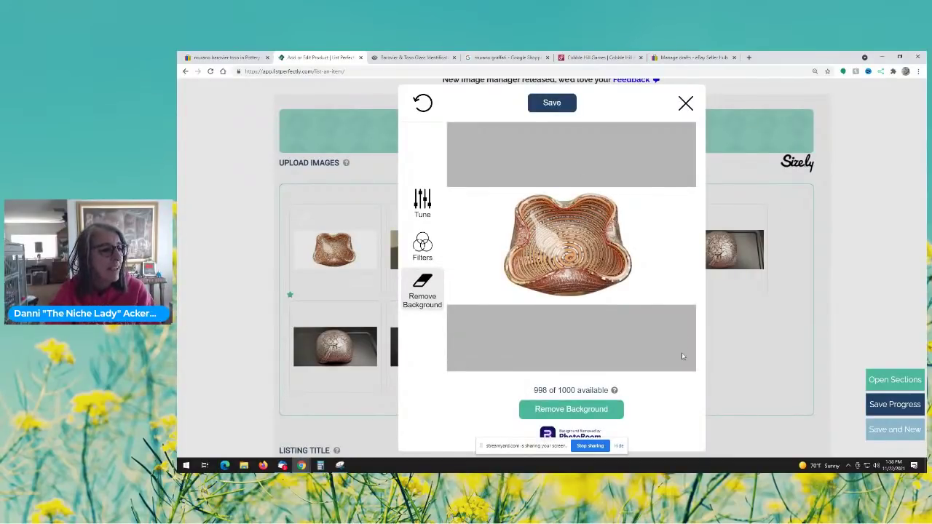
left_click(561, 102)
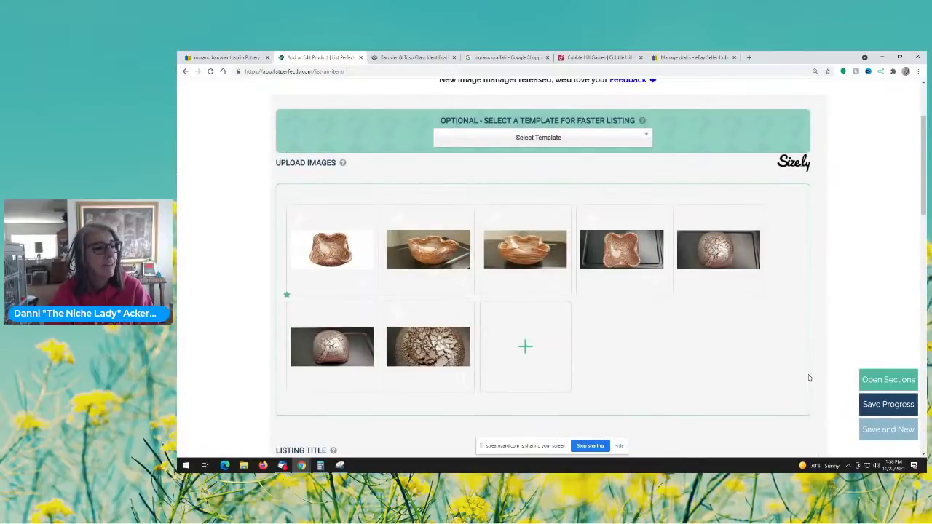
Step: Remove the backgrounds from the second through sixth bowl photos, saving each edited image
left_click(431, 255)
left_click(422, 294)
left_click(586, 410)
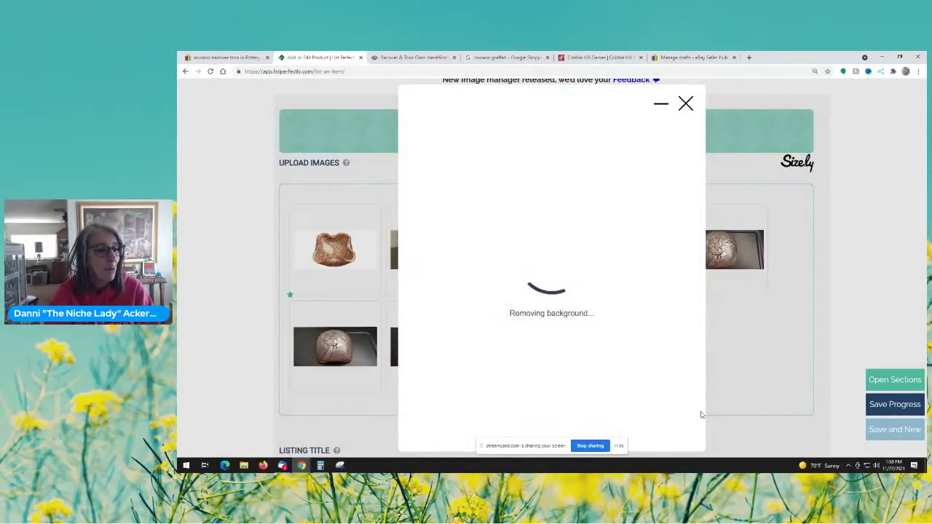
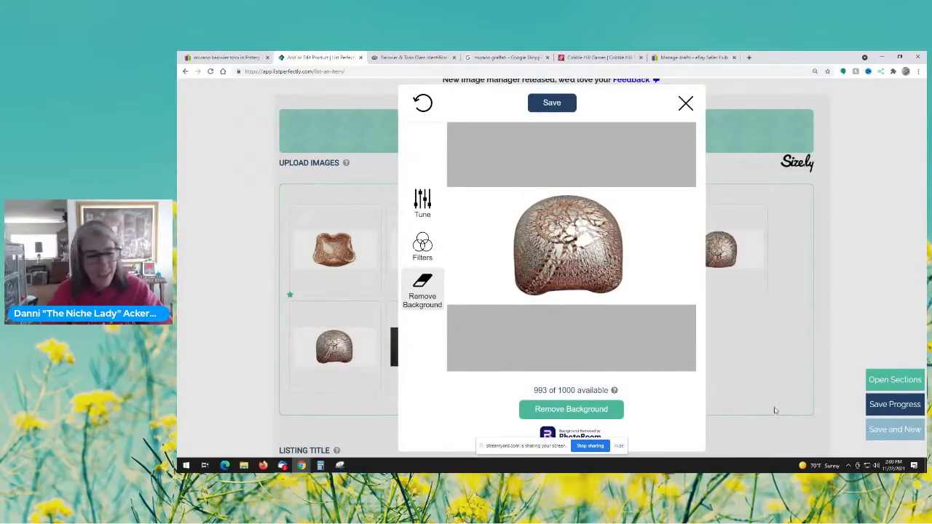
left_click(552, 102)
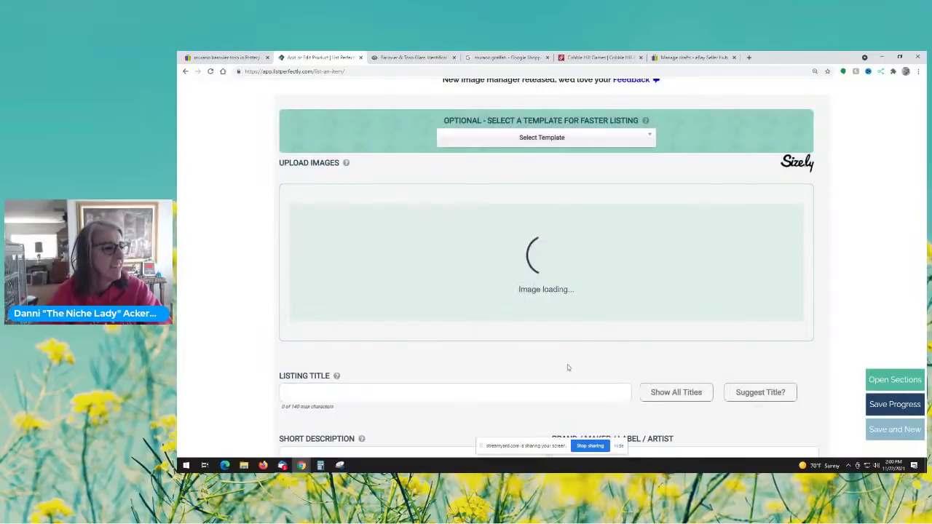
Step: Remove the background from the close-up photo of the bowl's base and save it
left_click(431, 351)
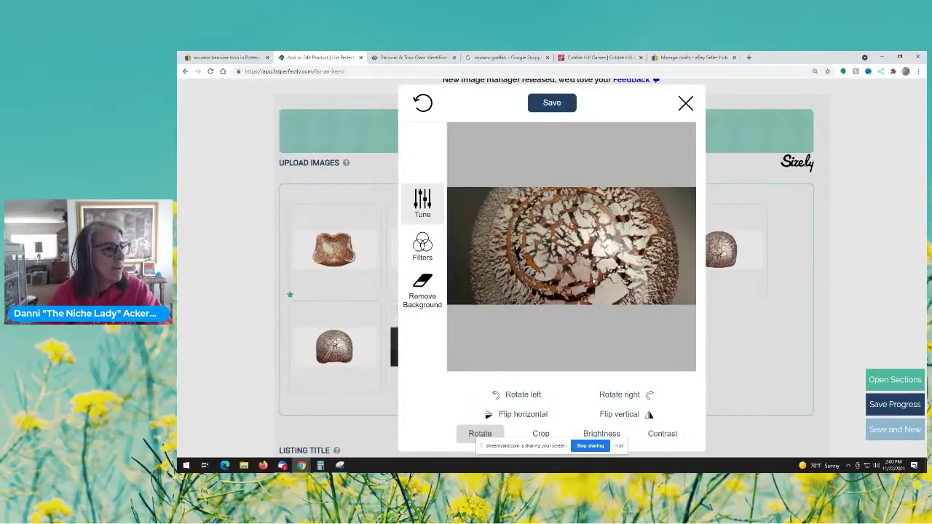
left_click(429, 294)
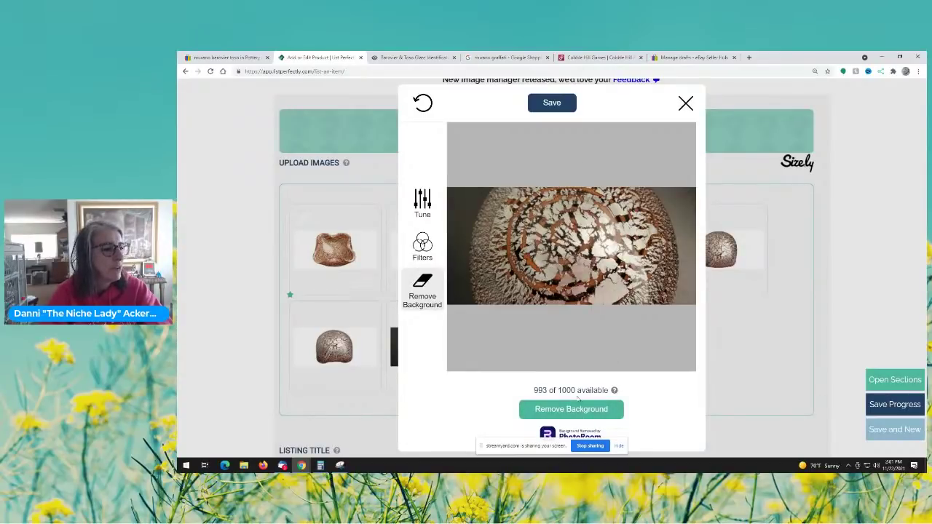
left_click(609, 410)
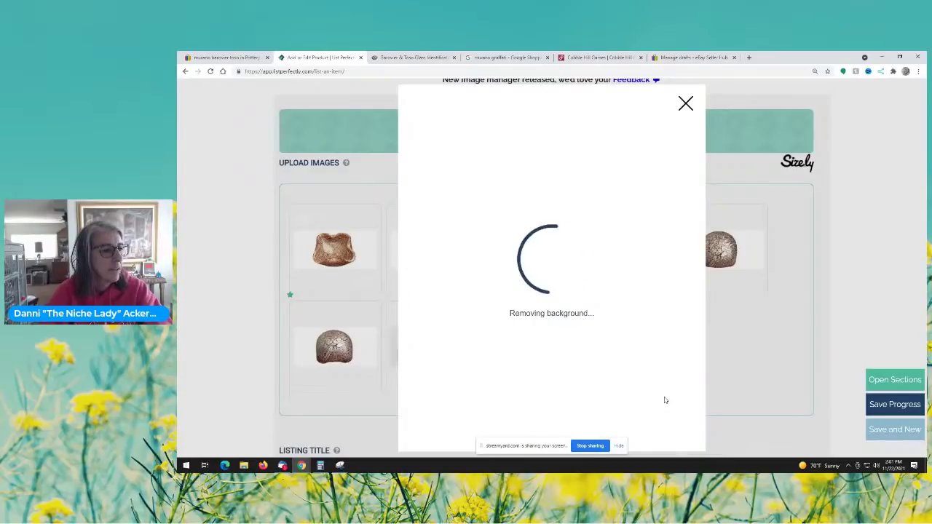
left_click(563, 103)
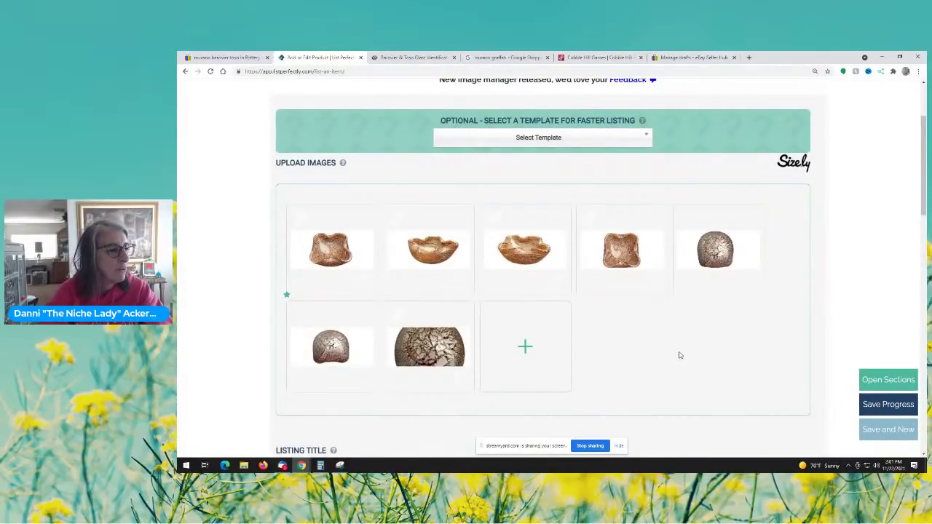
Step: Begin the listing title with "Barovier & Toso"
scroll(677, 337, "down", 2)
scroll(676, 336, "down", 1)
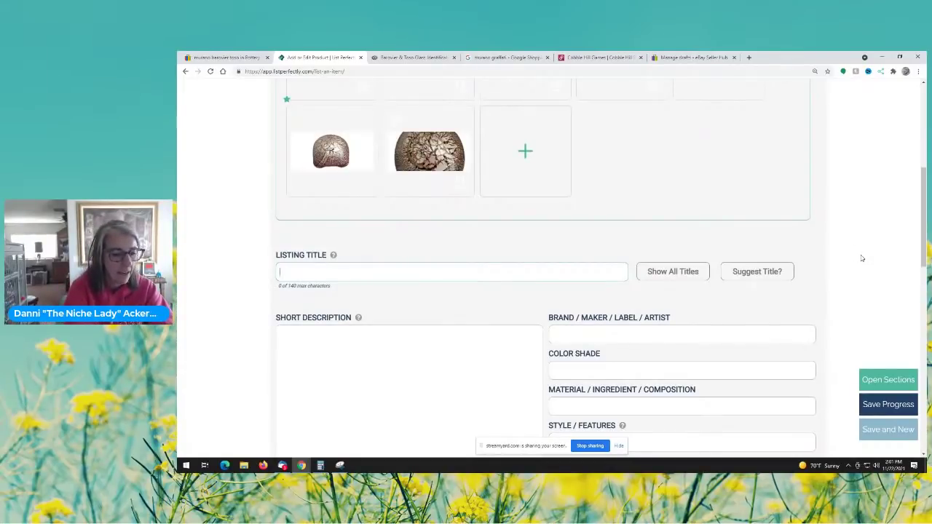
type("Barovu")
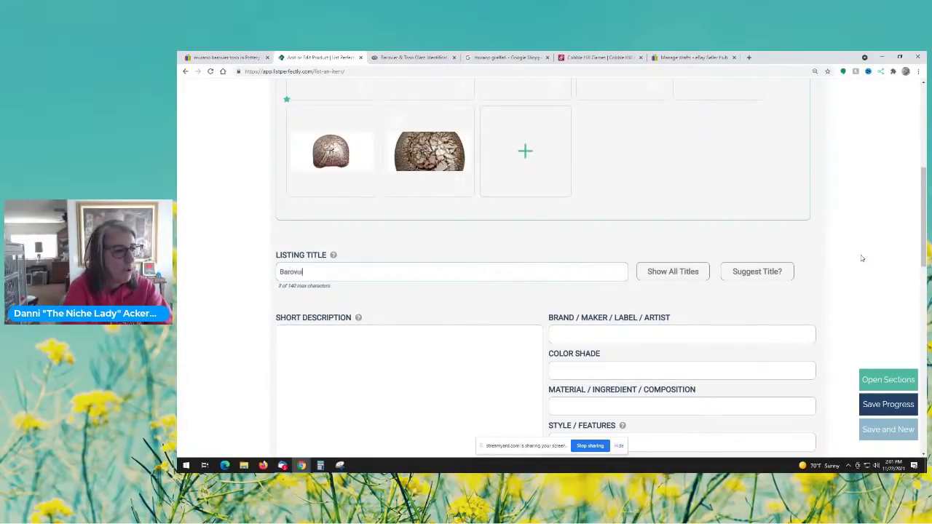
key("BackSpace")
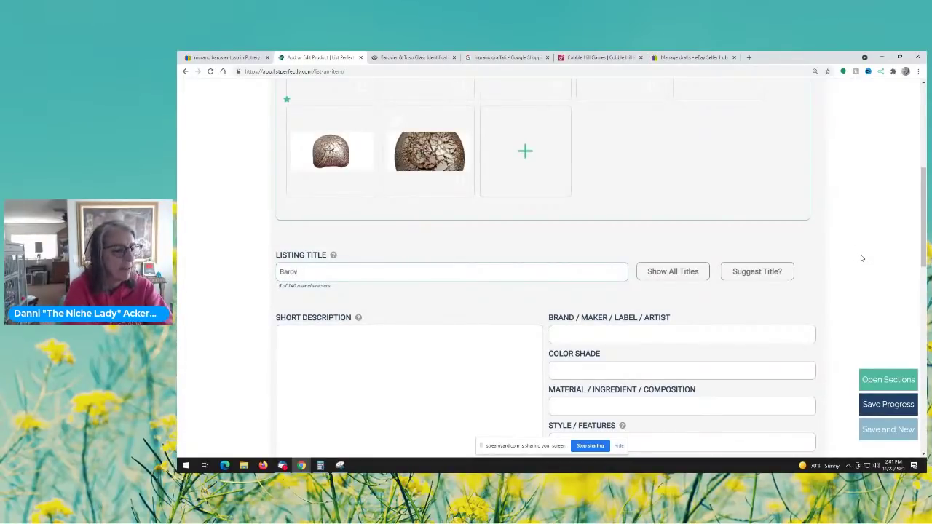
type("ier &")
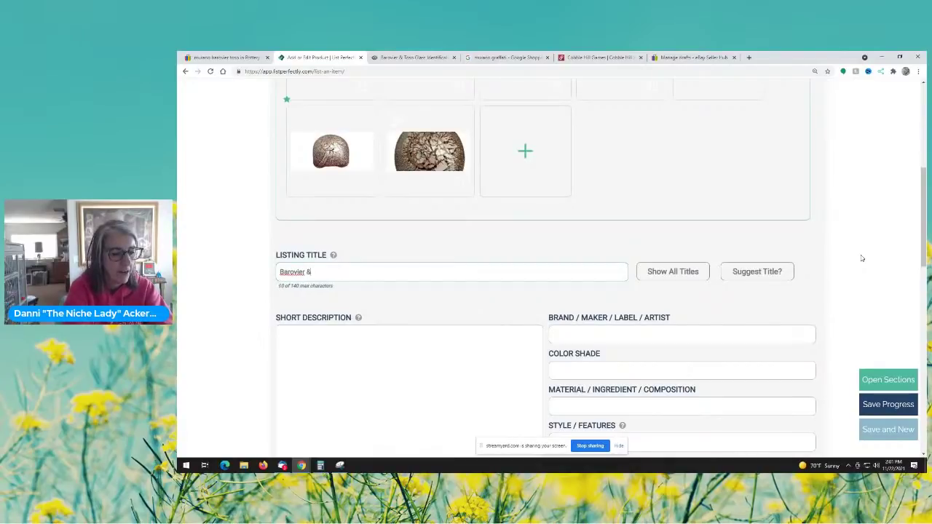
type(" Toso M")
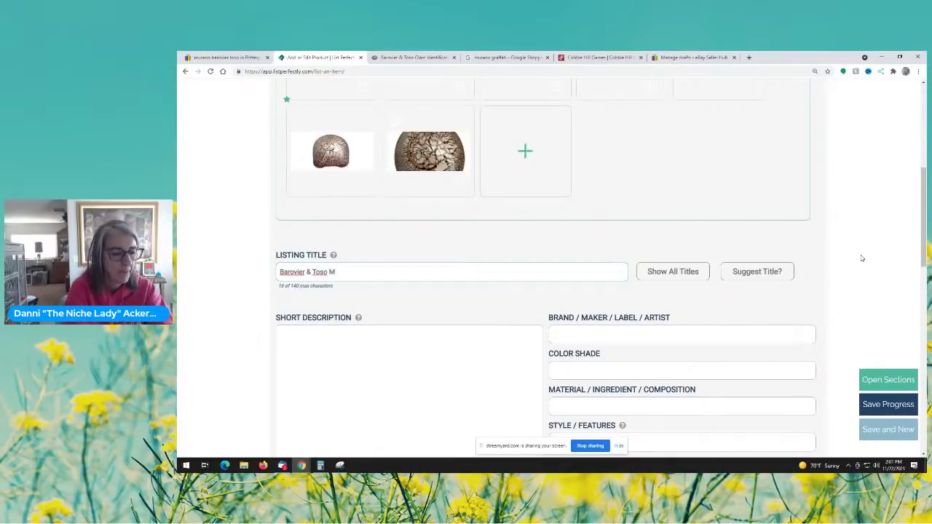
type("uranoi")
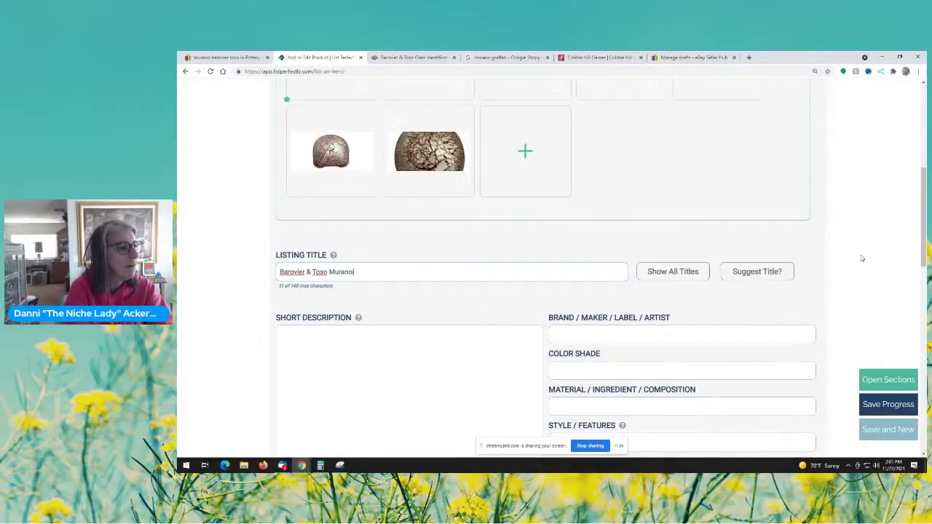
key("BackSpace")
key("BackSpace")
key("BackSpace")
key("BackSpace")
key("BackSpace")
key("BackSpace")
key("BackSpace")
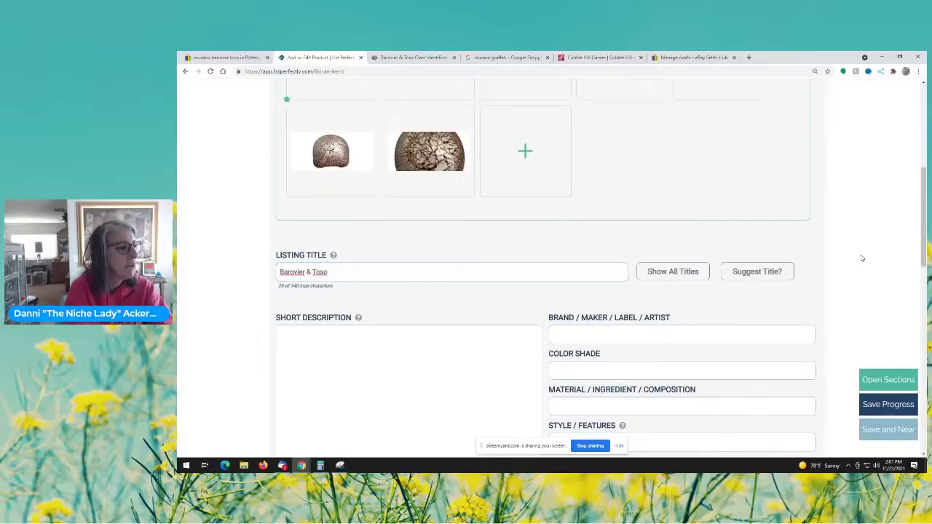
Step: Continue the listing title after the maker's name with "Grafati Murano Glass Ashtray"
type("Gra")
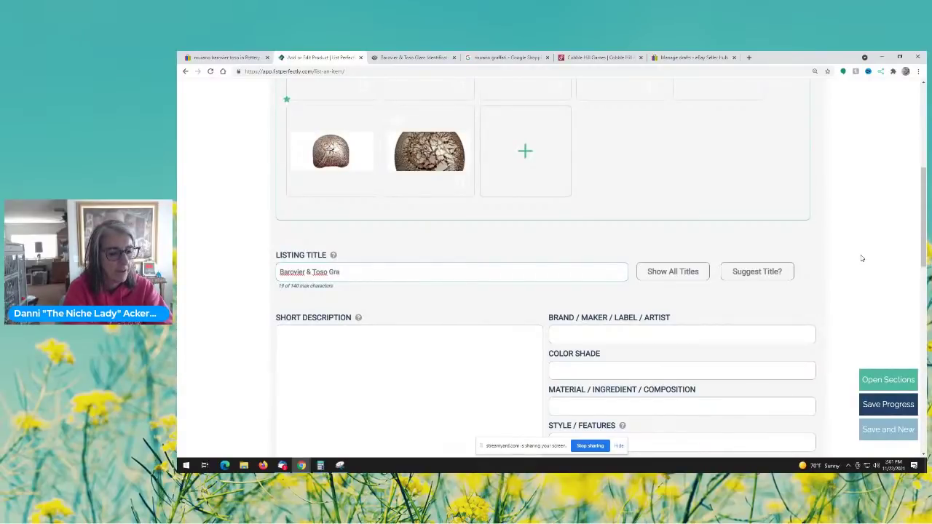
type("ffiti")
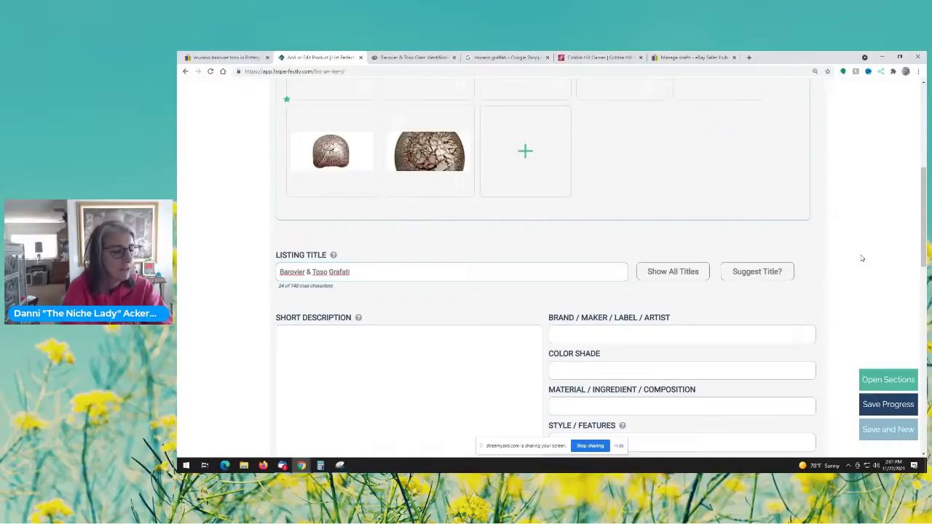
type(" Murari")
key("BackSpace")
key("BackSpace")
type("no")
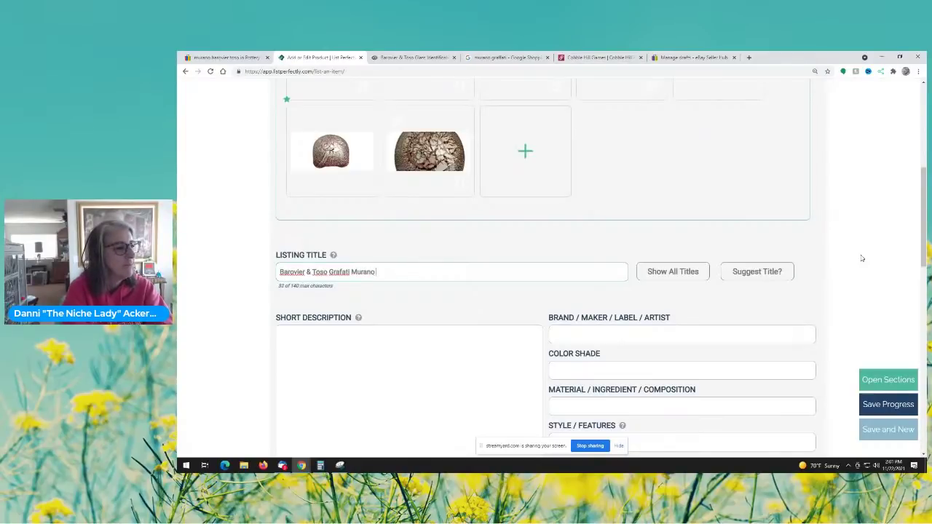
type(" Glass Ashtray")
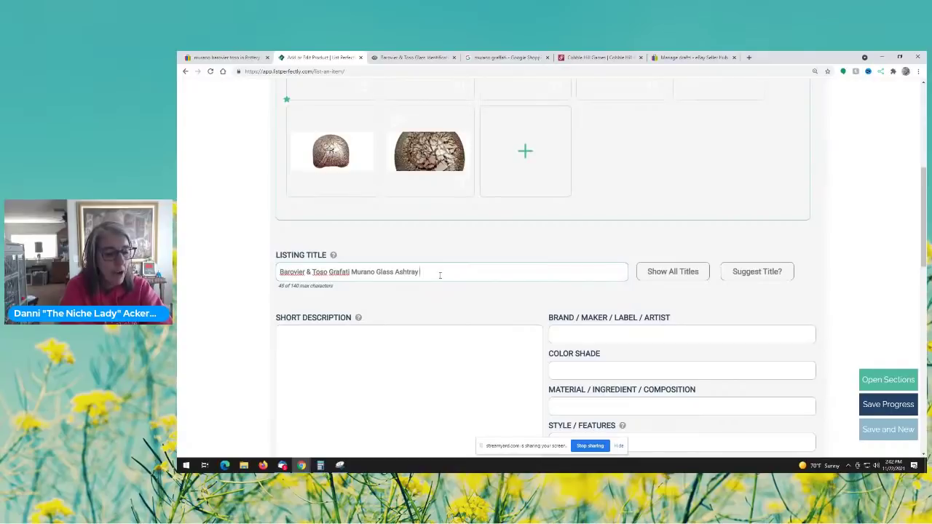
Step: Finish the listing title with "Gold Silver Striped Bowl" and check the title suggestion feature
type("Go")
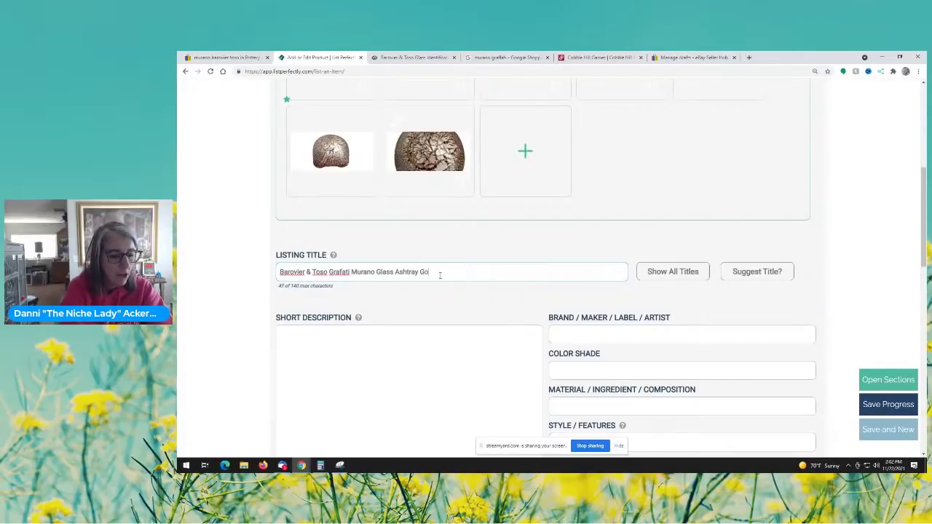
type("ld Silver Striped")
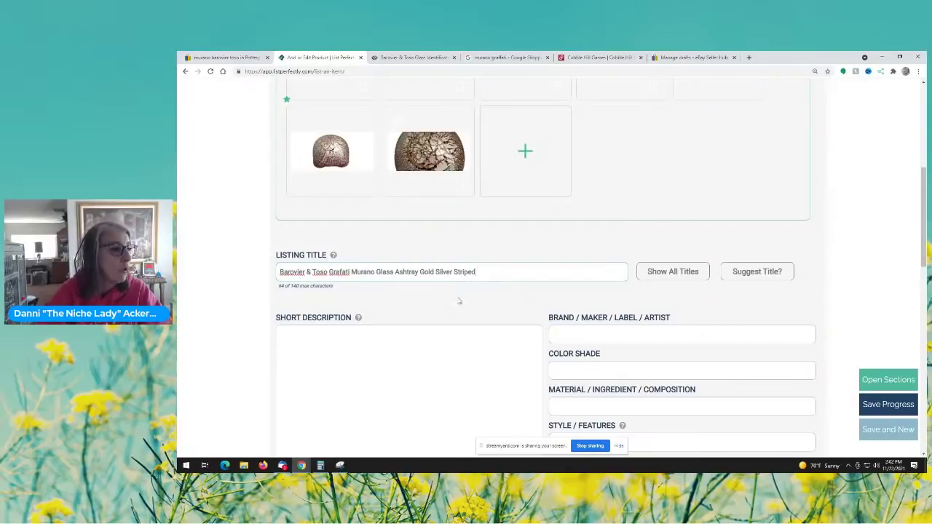
type("Bowl")
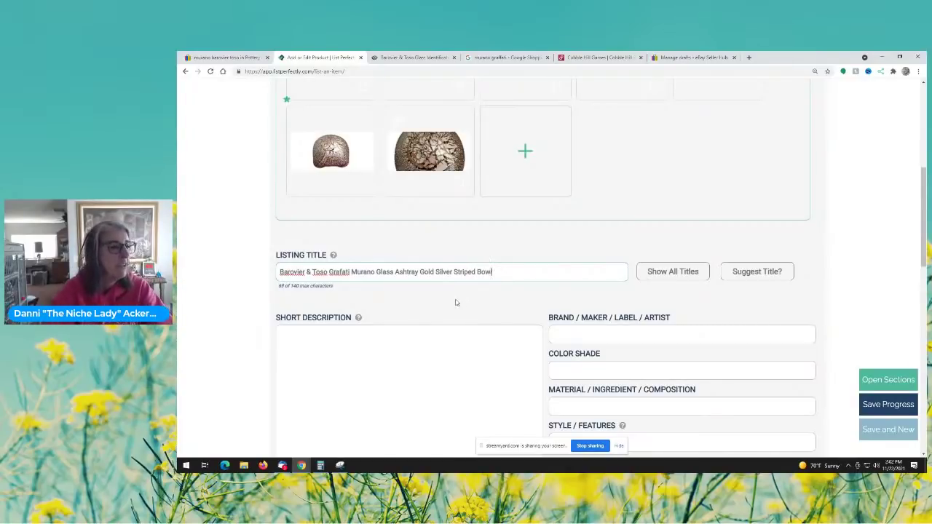
left_click(746, 276)
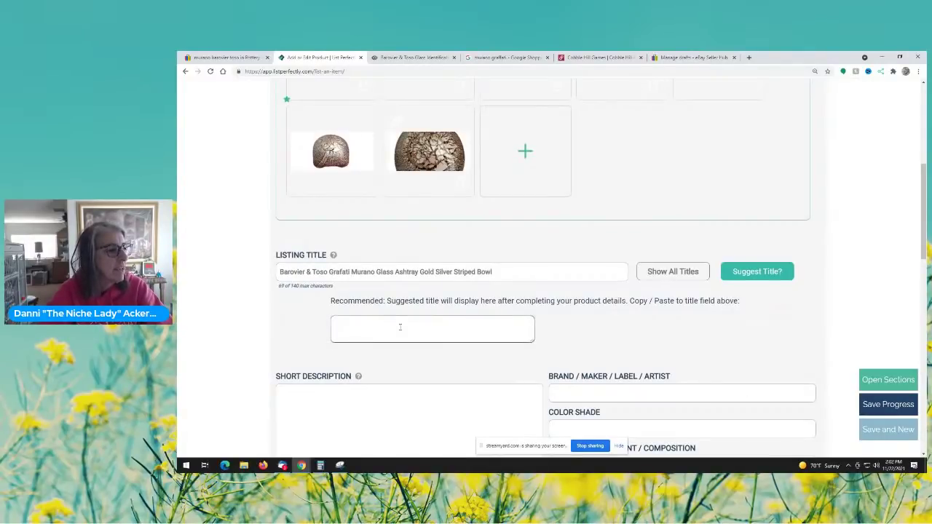
left_click(768, 272)
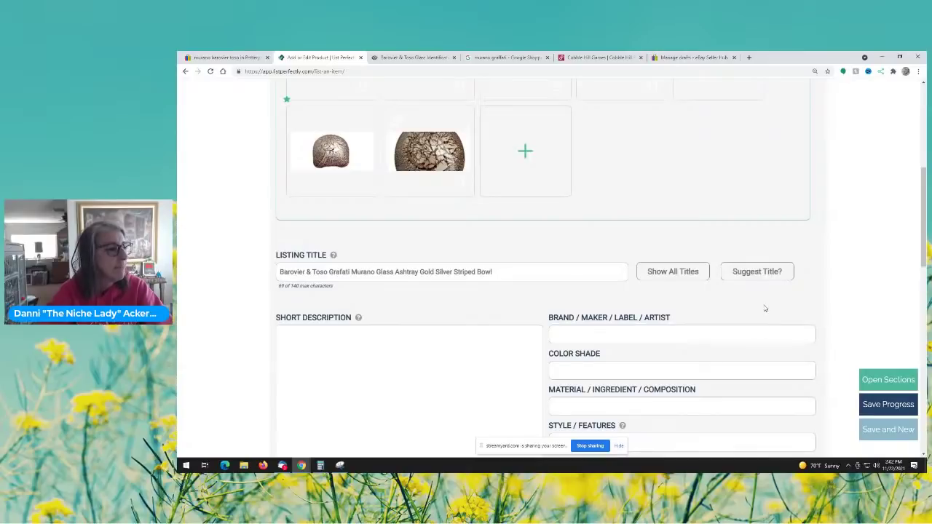
Step: Copy the full listing title into the short description and split it before "Gold Silver Striped Bowl" with a blank line
scroll(757, 320, "down", 2)
left_click(436, 293)
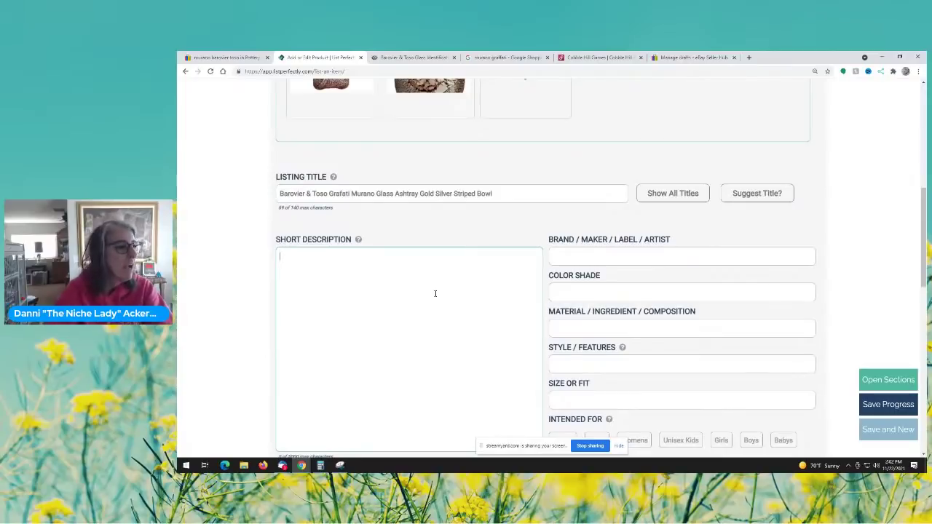
left_click(504, 193)
left_click_drag(504, 194, 233, 197)
key("ctrl+c")
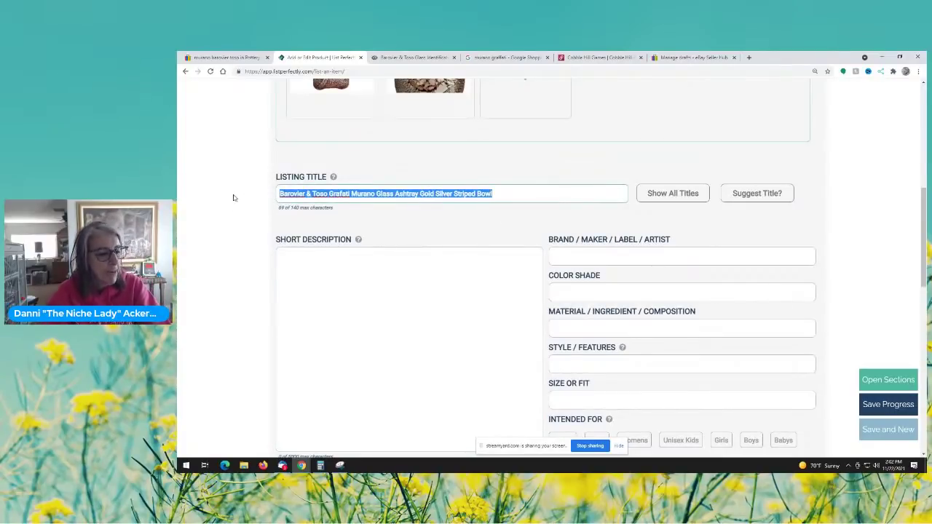
left_click(327, 284)
key("ctrl+v")
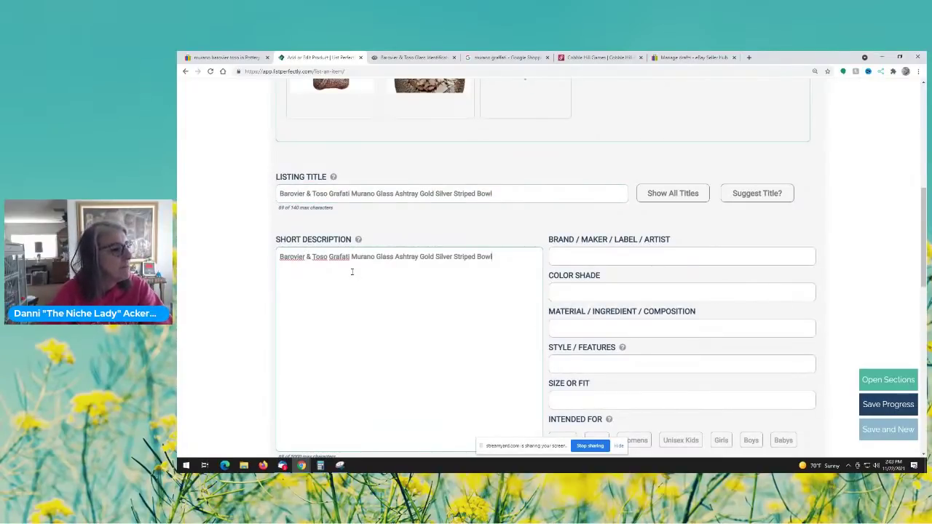
left_click(420, 256)
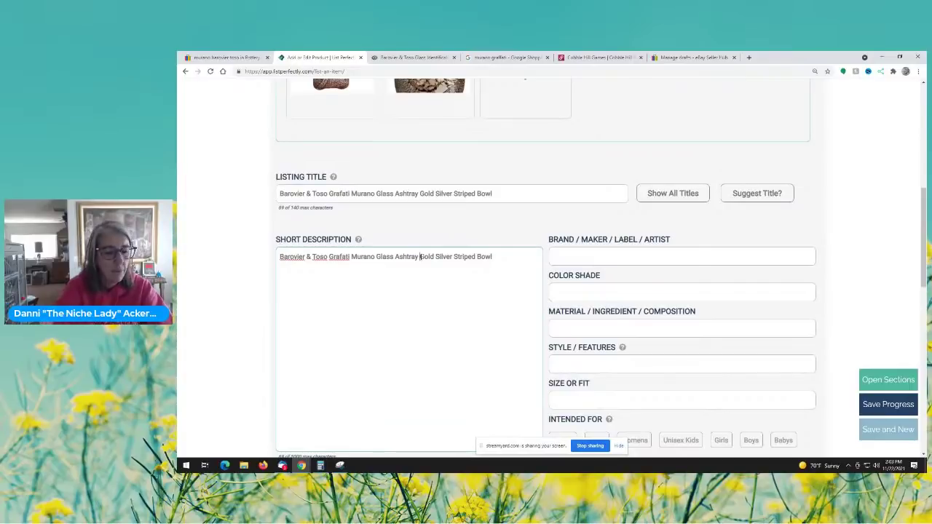
key("Return")
key("Return")
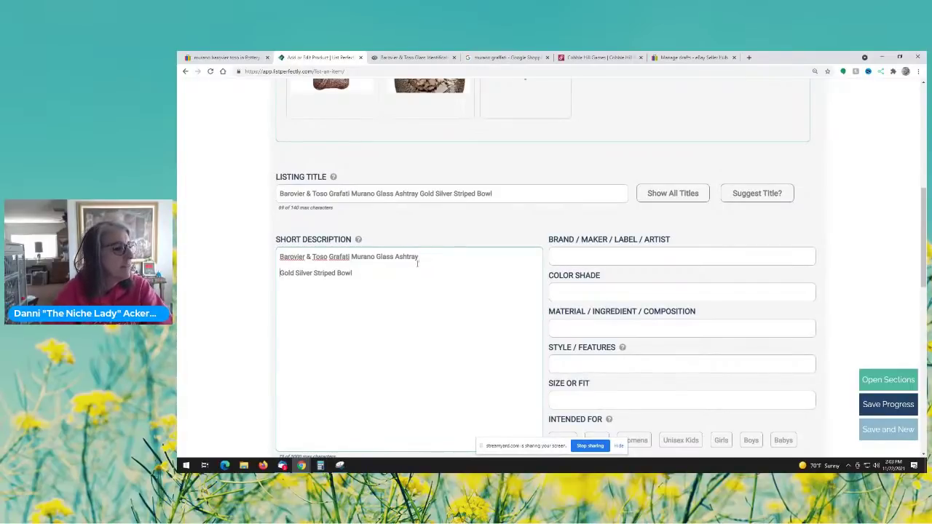
Step: Add the line "Beautiful aventurine striping" to the short description below "Gold Silver Striped Bowl"
left_click(372, 272)
key("Return")
type("Beautiful")
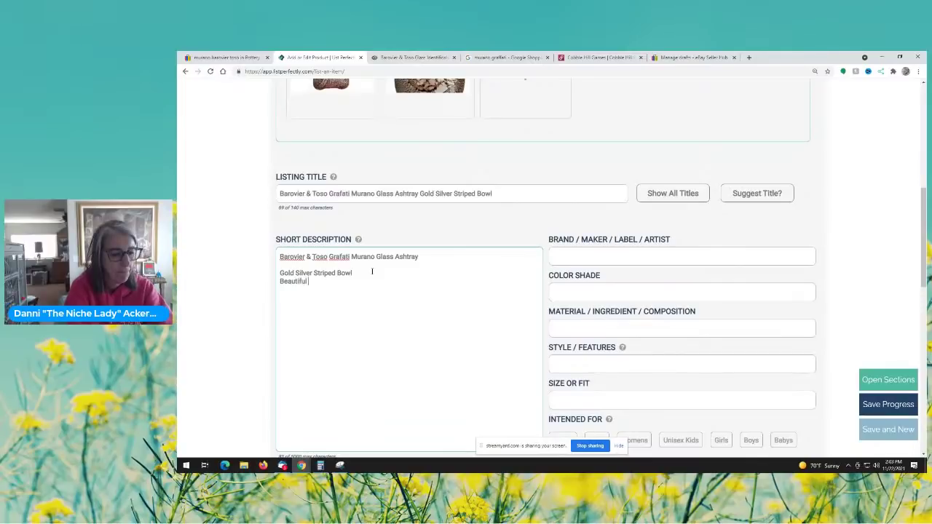
type(" aventu")
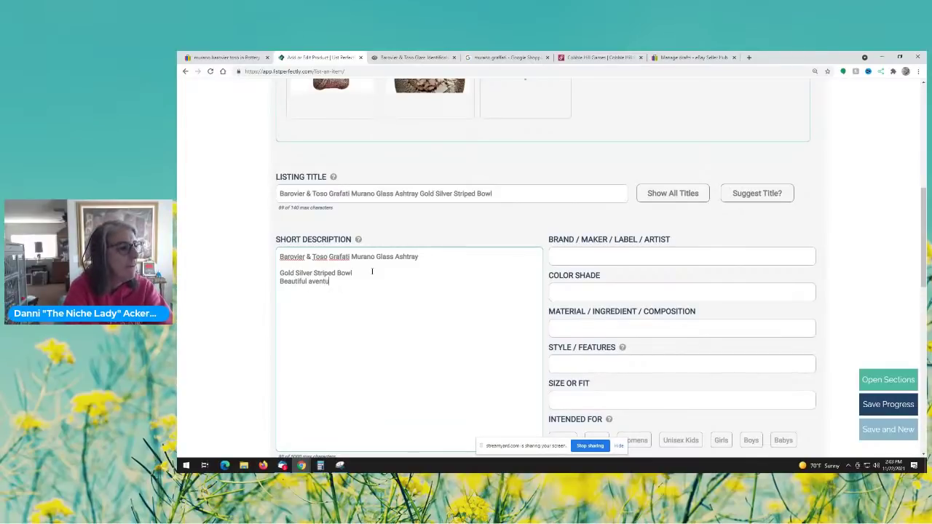
type("rine")
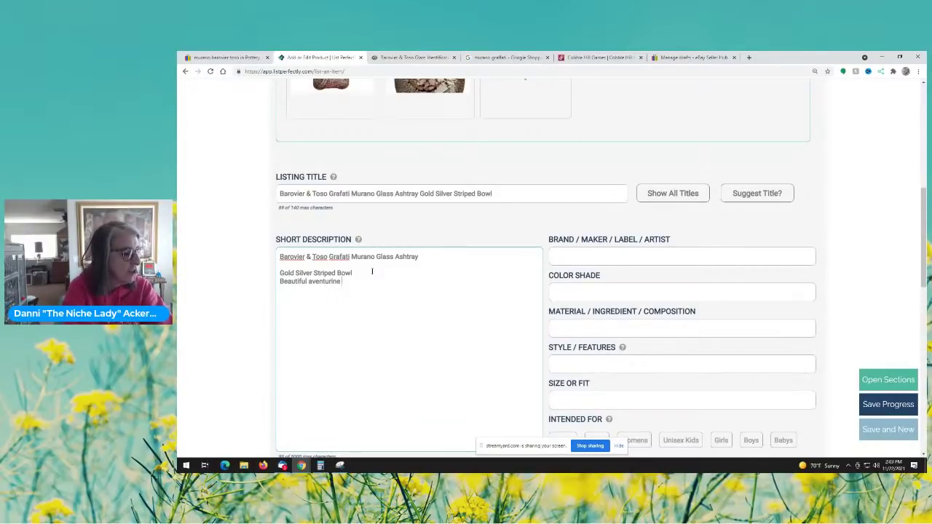
type(" striping")
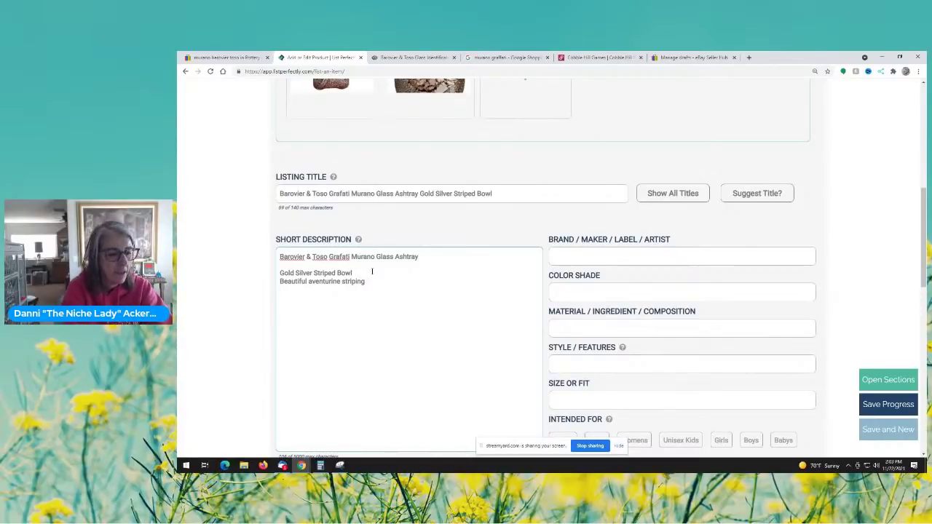
Step: Add "Measures 6" x 6" x 3"" and, after a blank line, "Gorgeous condition - no damage" to the short description
key("Return")
type("Measures")
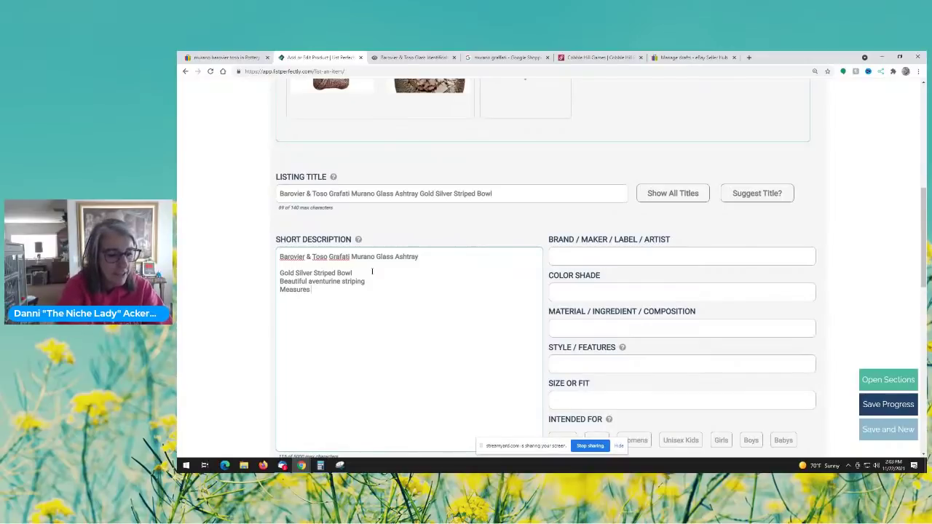
type("6\" x 6\" x")
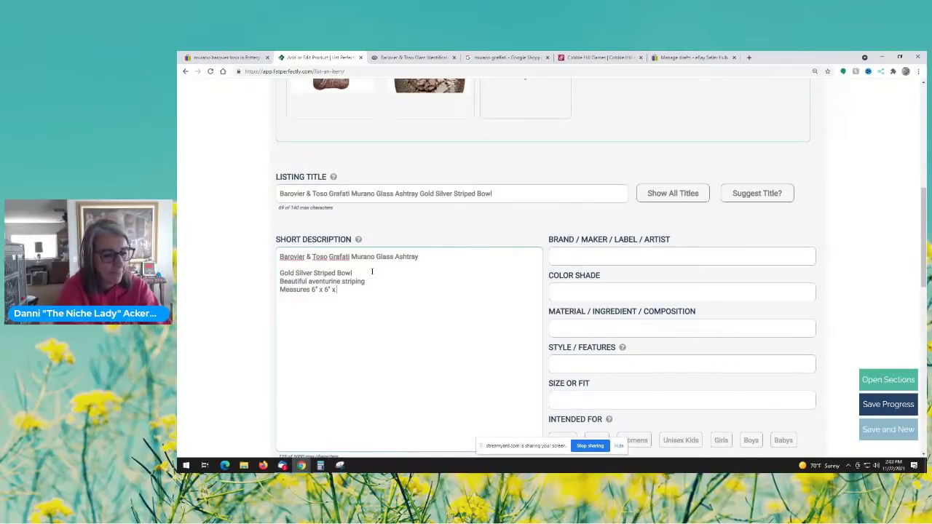
type("3")
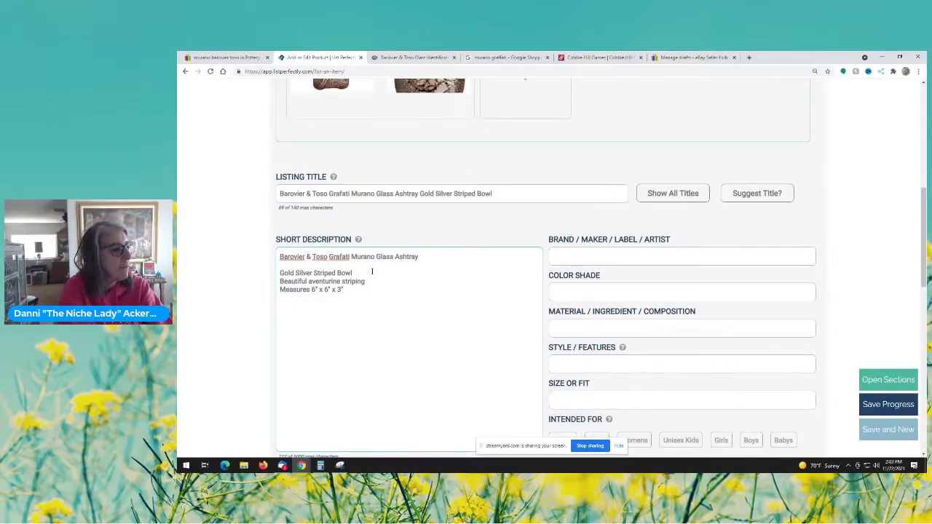
key("Return")
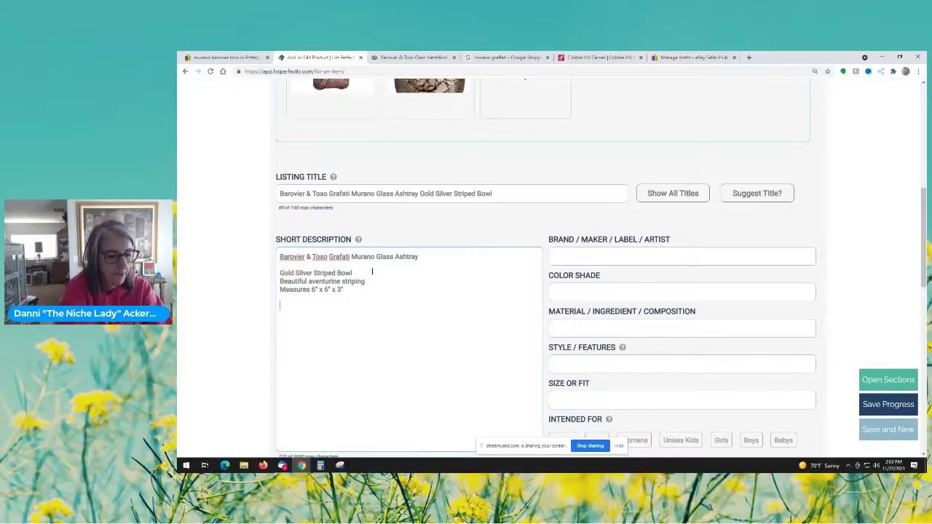
type("Gorgeous c")
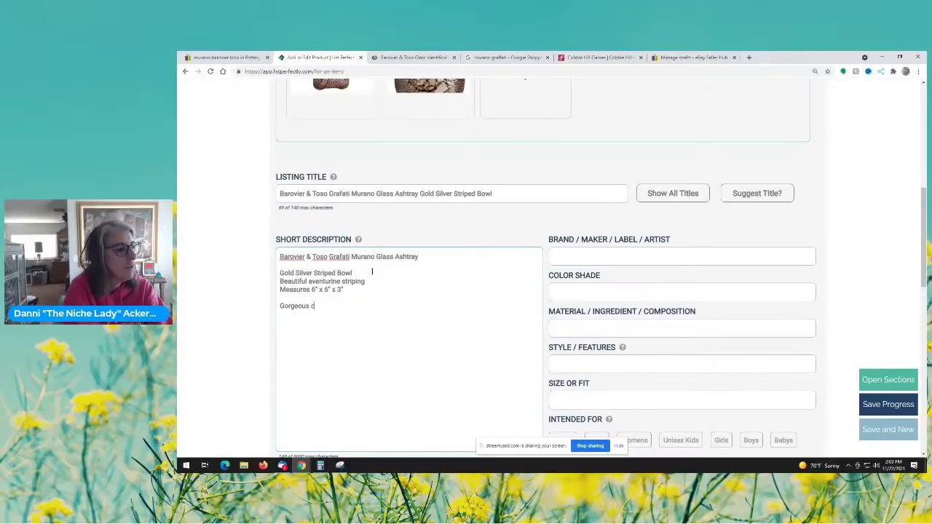
type("ondition - no damage")
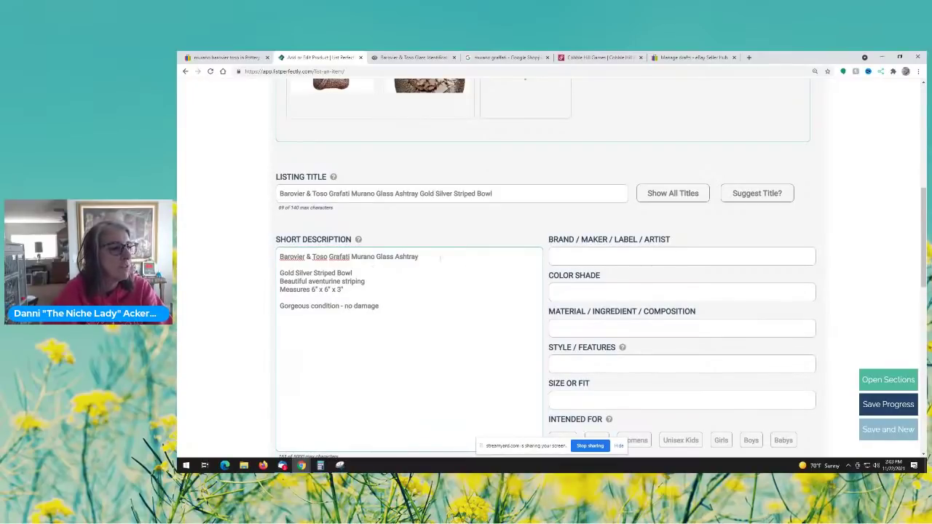
Step: Set the brand to "Barovier & Toso" and the color shade to "Gold"
left_click(582, 256)
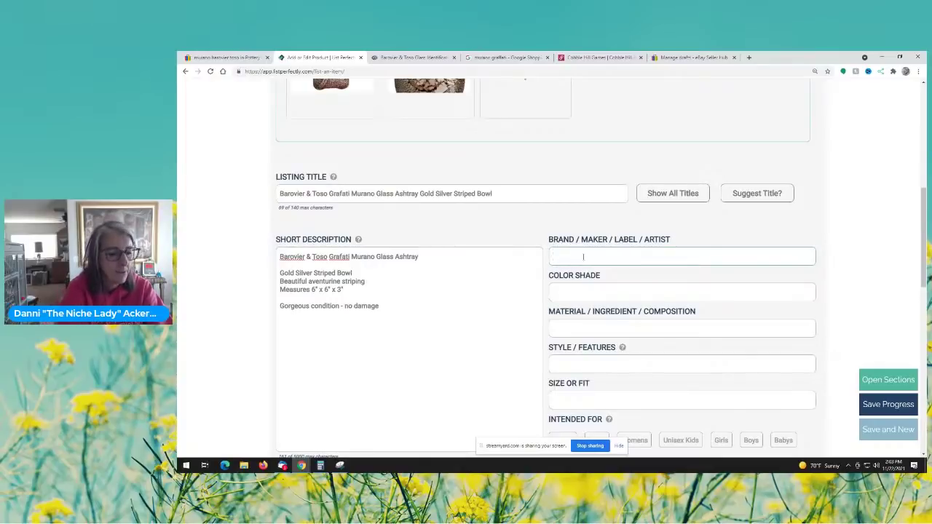
type("Barovier")
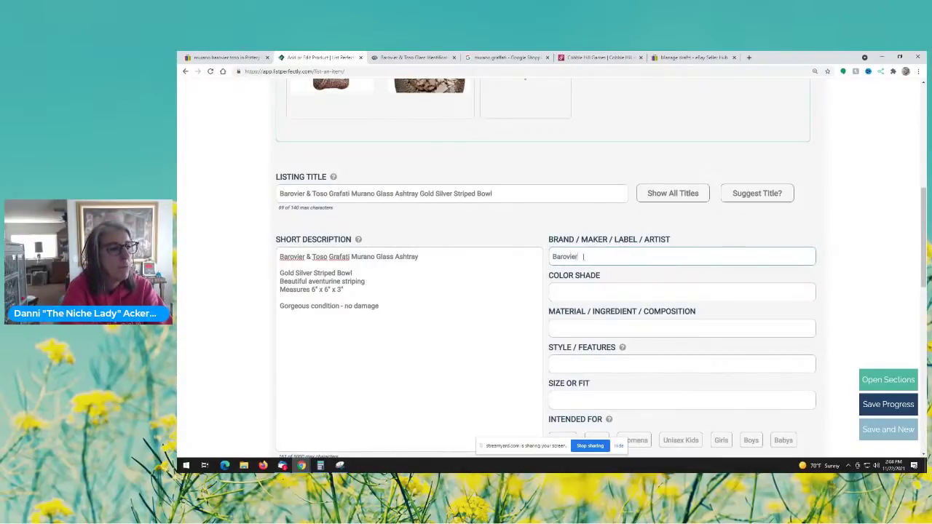
type(" &Toso")
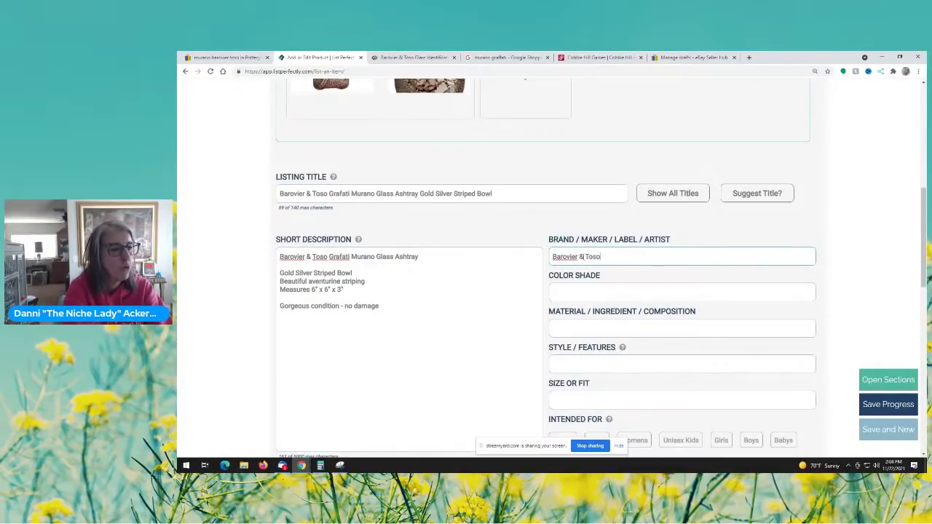
left_click(599, 291)
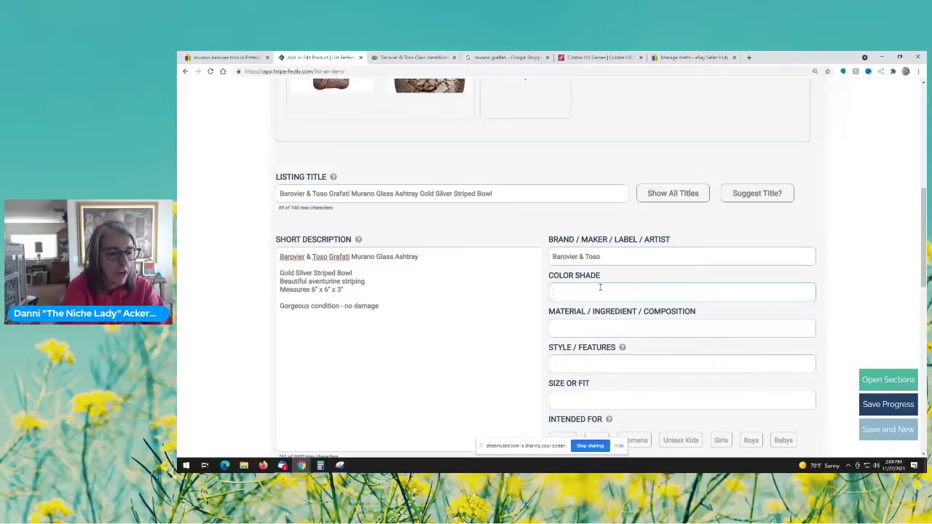
type("Gold")
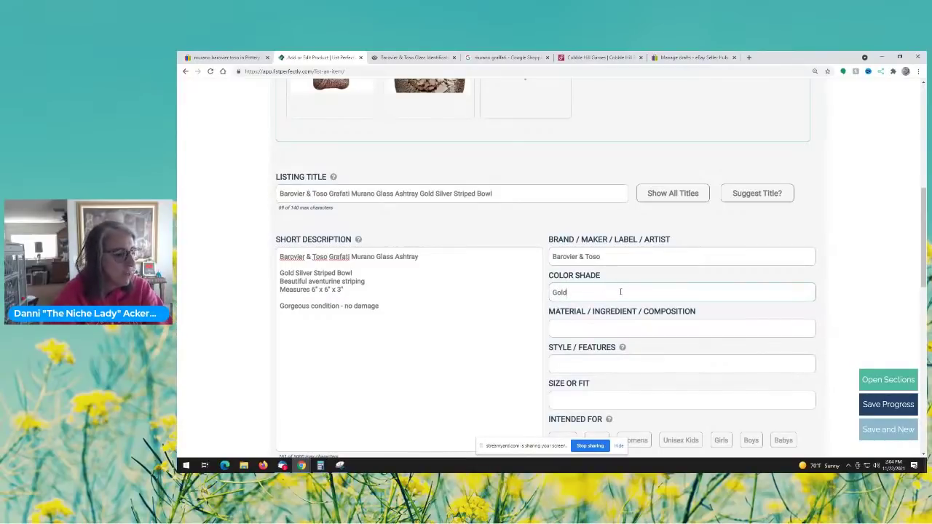
Step: Set the item's material to "Glass"
left_click(606, 328)
type("Gl")
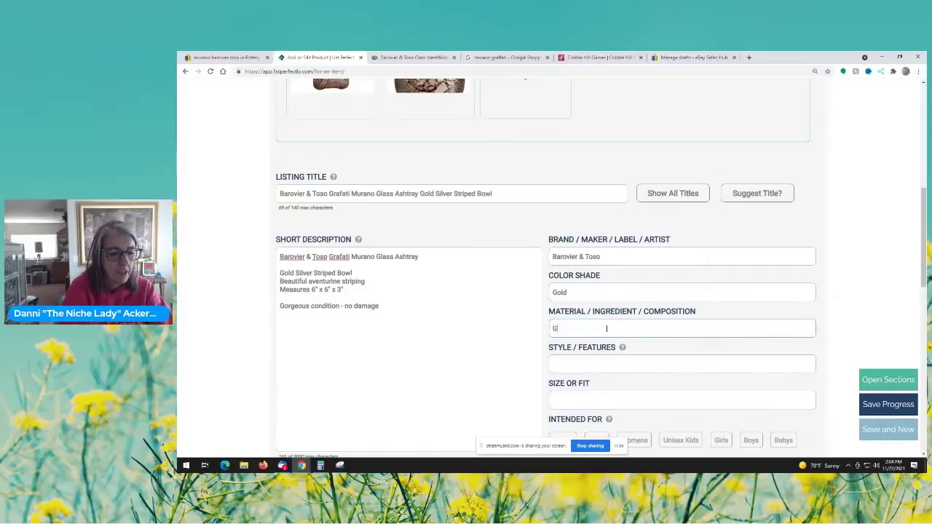
type("ass")
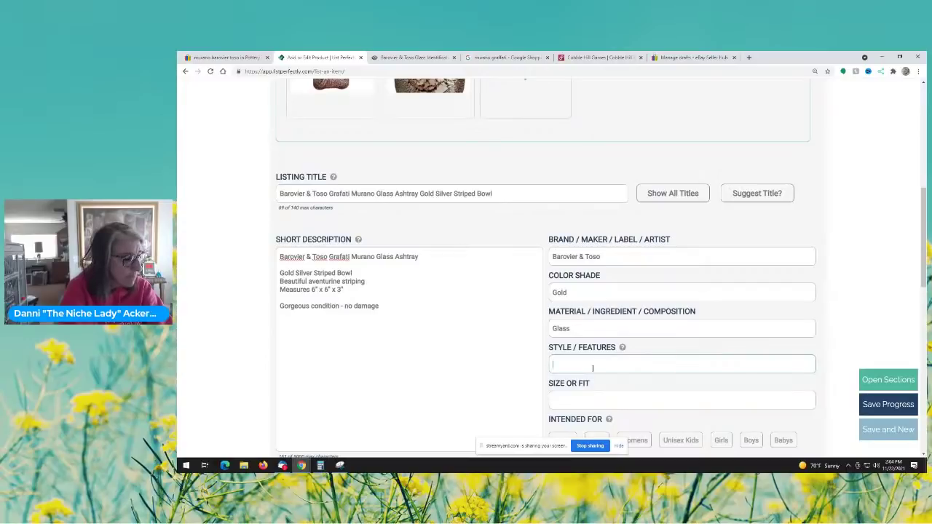
type("A")
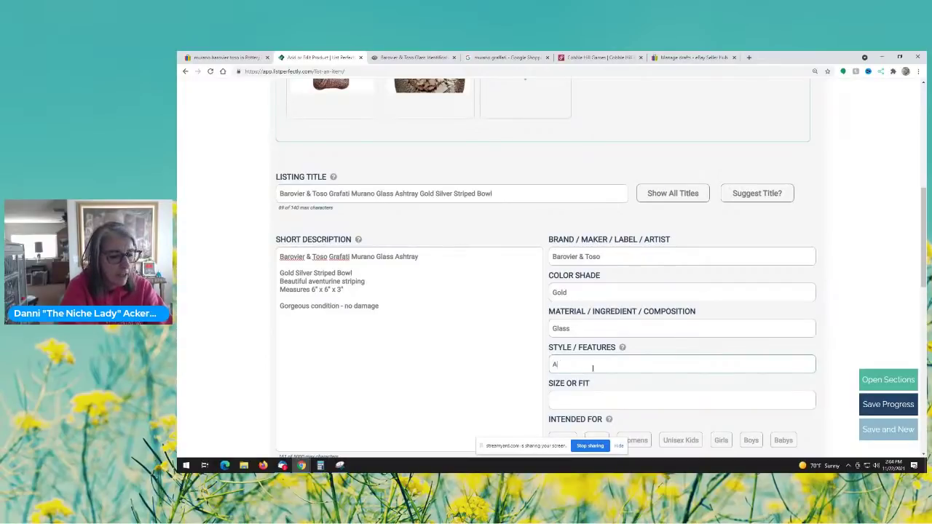
type("ventyr")
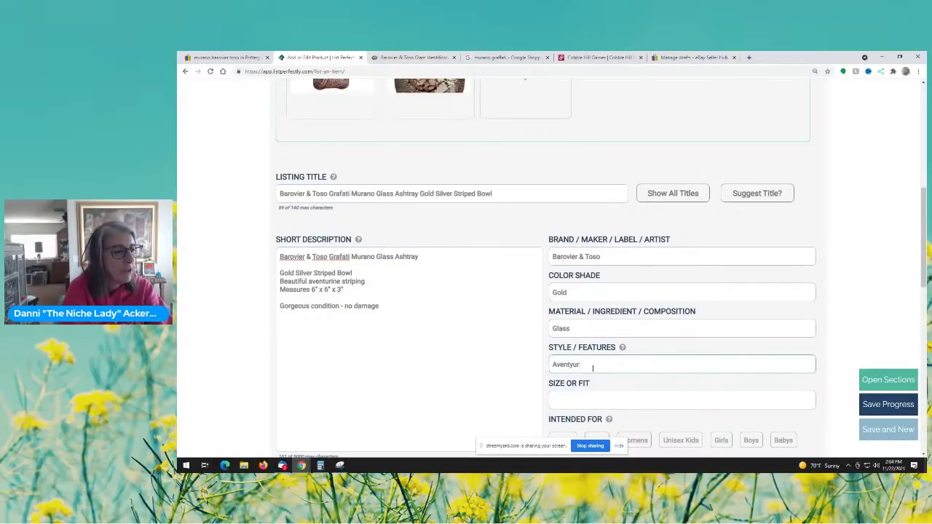
key("BackSpace")
key("BackSpace")
key("BackSpace")
key("BackSpace")
key("BackSpace")
key("BackSpace")
key("BackSpace")
Step: Begin the style entry with "Graf" and check the pattern name's spelling in the Barovier & Toso glass identification guide
type("G")
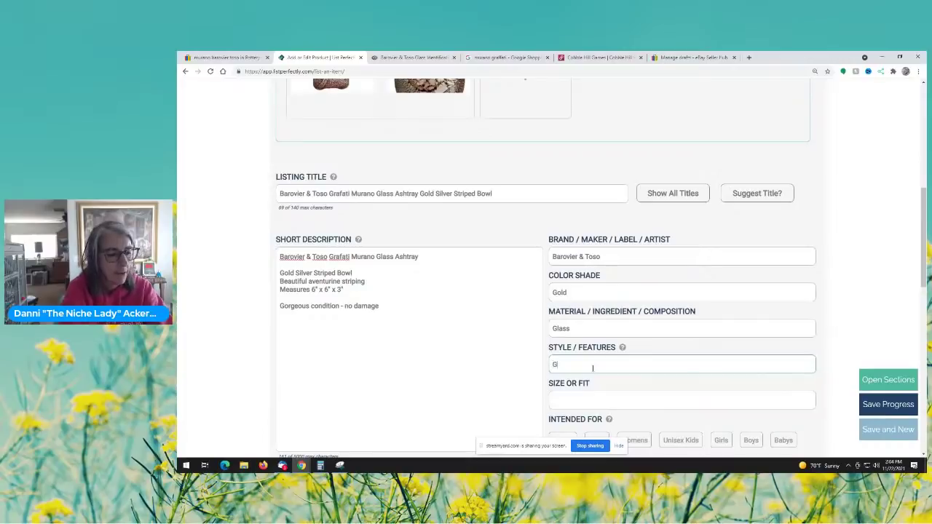
type("ra")
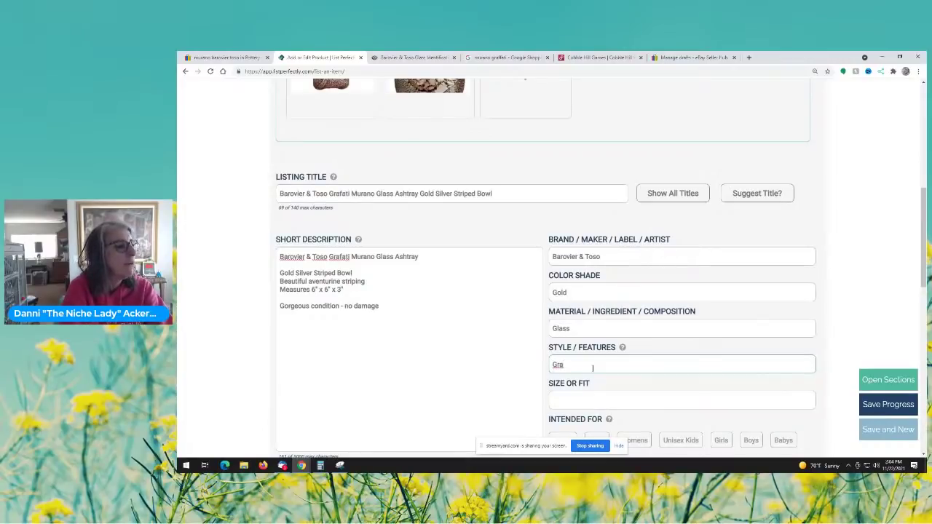
type("f")
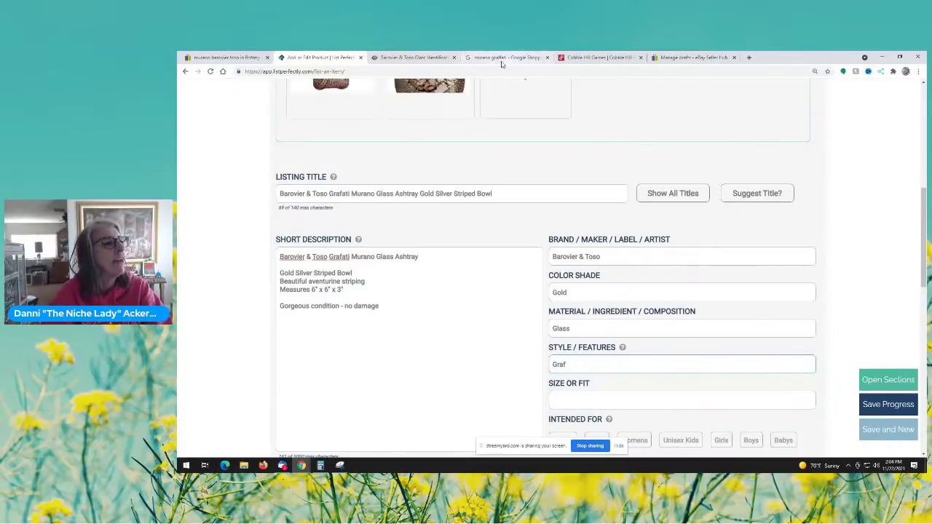
left_click(413, 57)
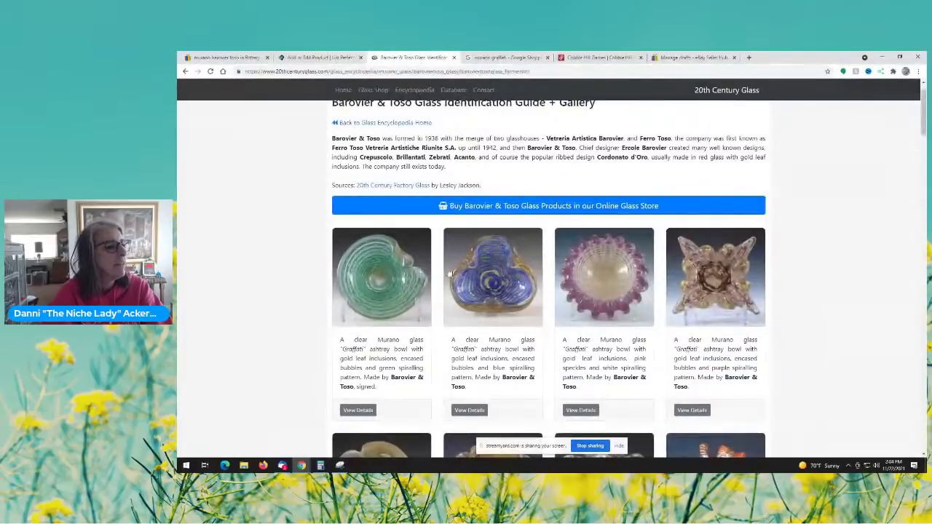
left_click(320, 58)
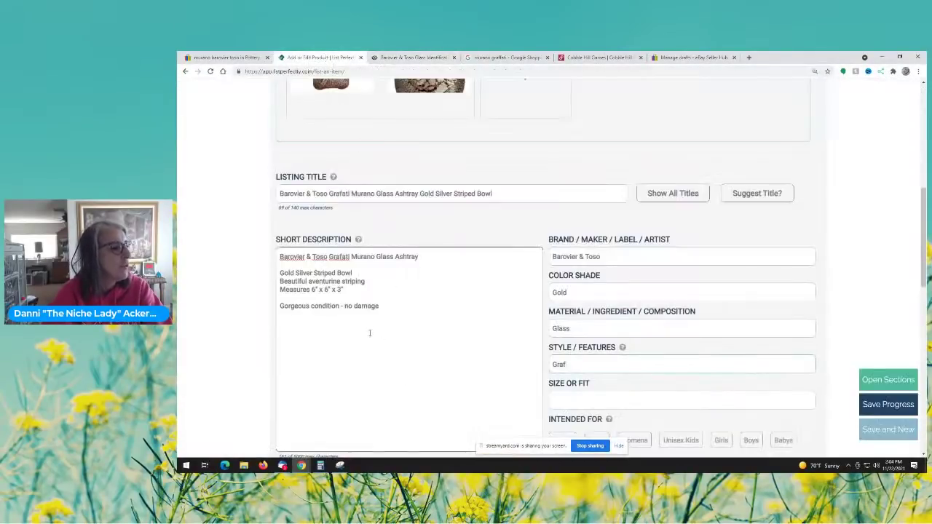
Step: Correct the pattern name's spelling to "Graffati" in both the short description and the listing title
left_click(341, 257)
type("f")
left_click(339, 193)
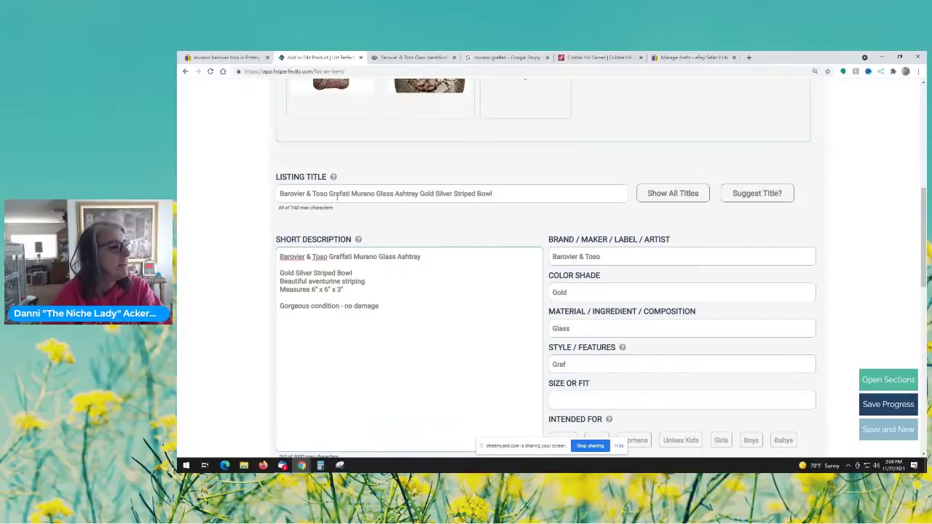
type("ff")
left_click(460, 354)
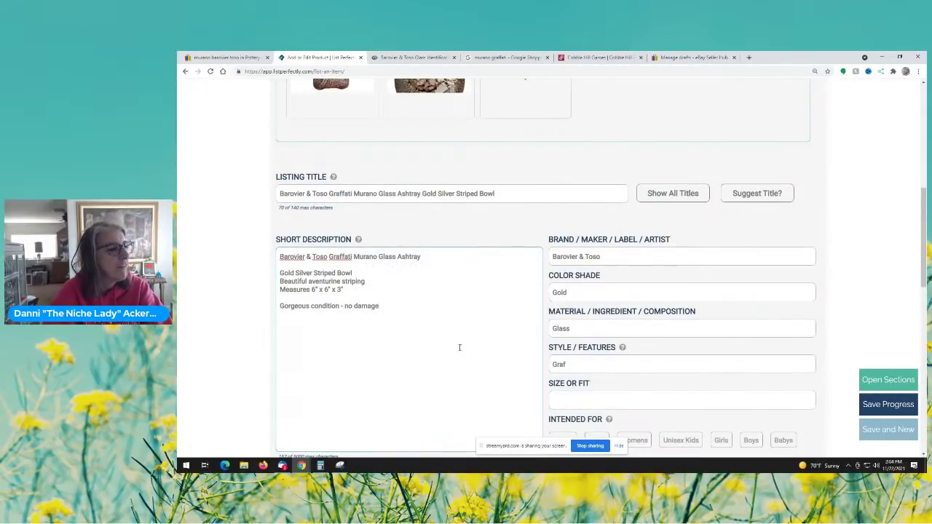
Step: Complete the style as "Graffati" and set the item as intended for Unisex
left_click(580, 364)
type("fati")
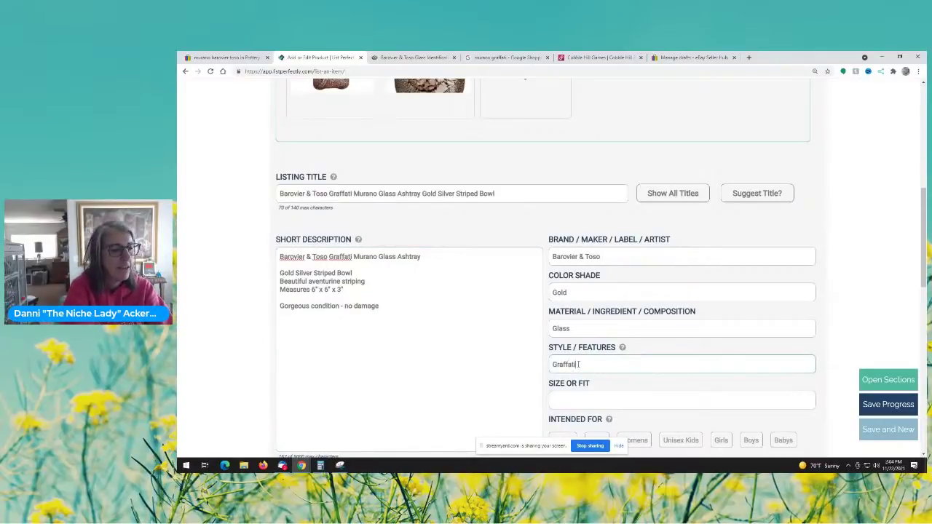
scroll(604, 367, "down", 1)
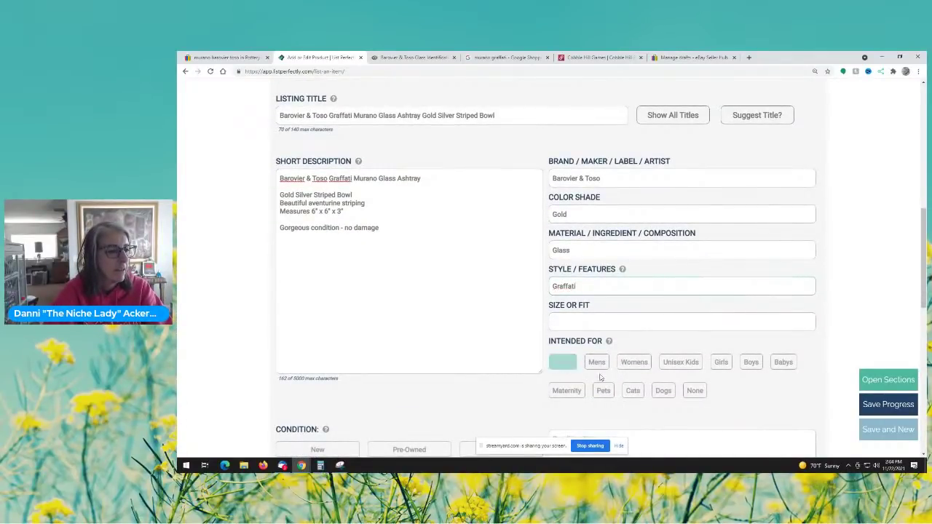
left_click(560, 362)
Step: Set the condition to Pre-Owned, Good, with the notes "Excellent condition - normal wear for age - free of any chips, cracks or damage"
scroll(641, 348, "down", 2)
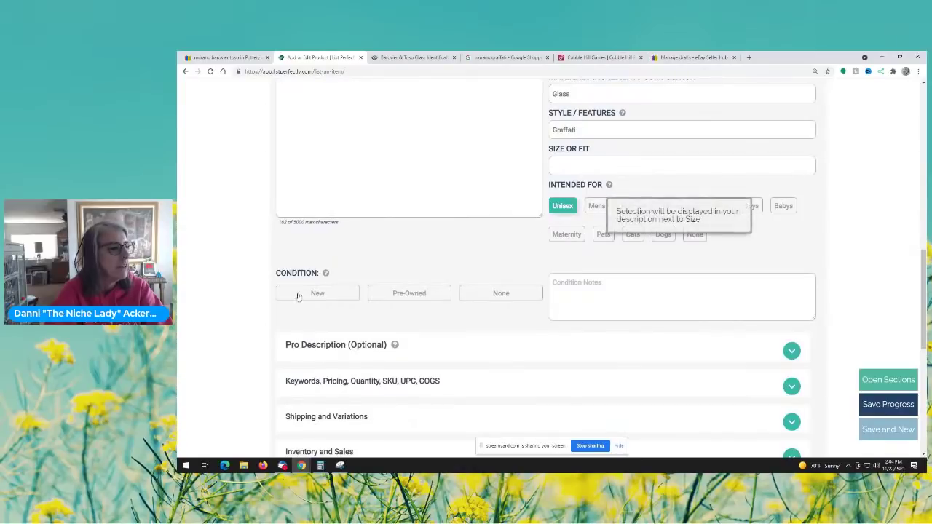
left_click(420, 295)
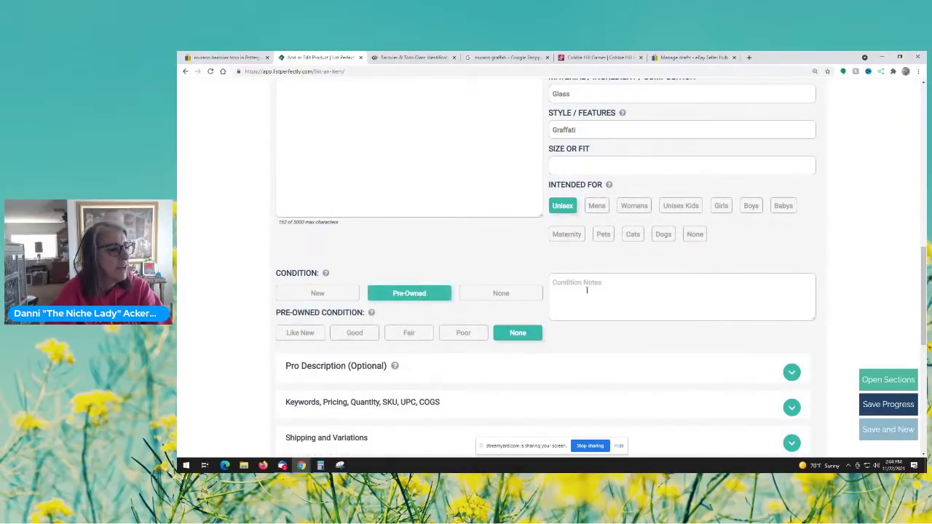
left_click(610, 288)
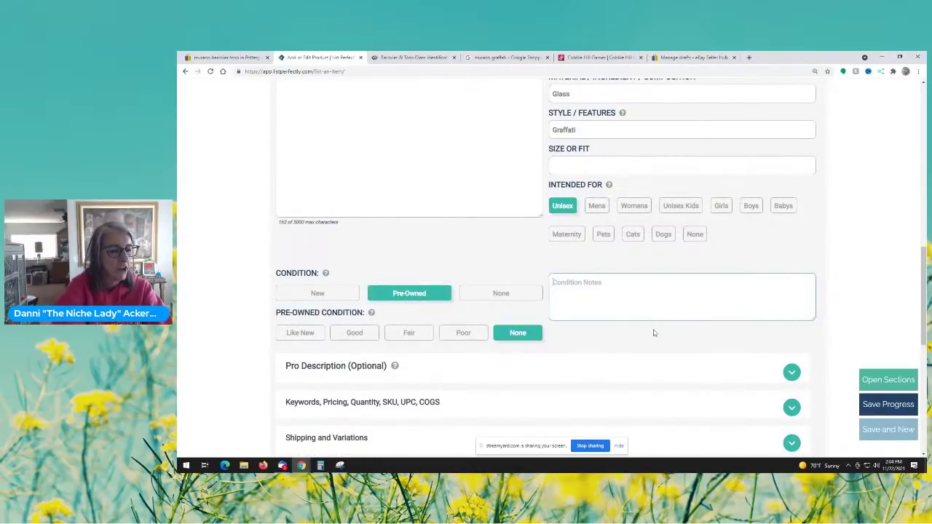
type("Bxcellent")
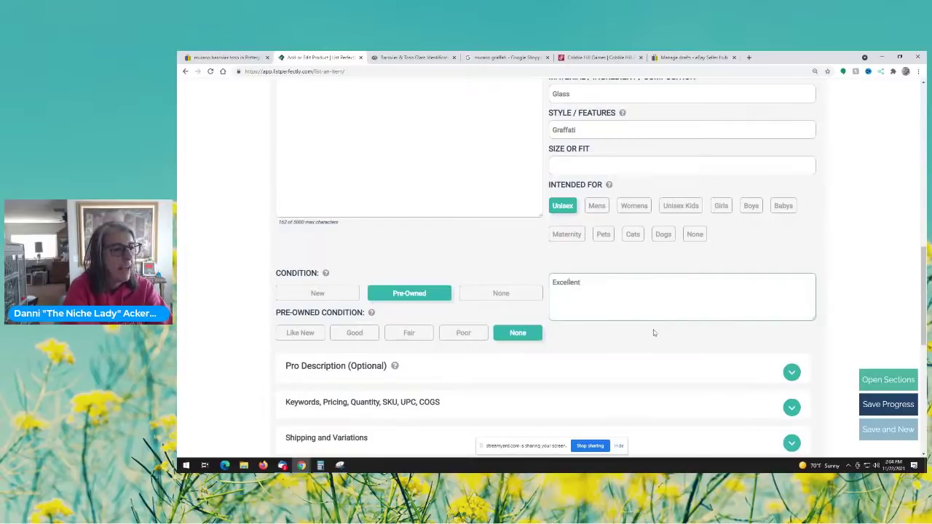
type(" condi")
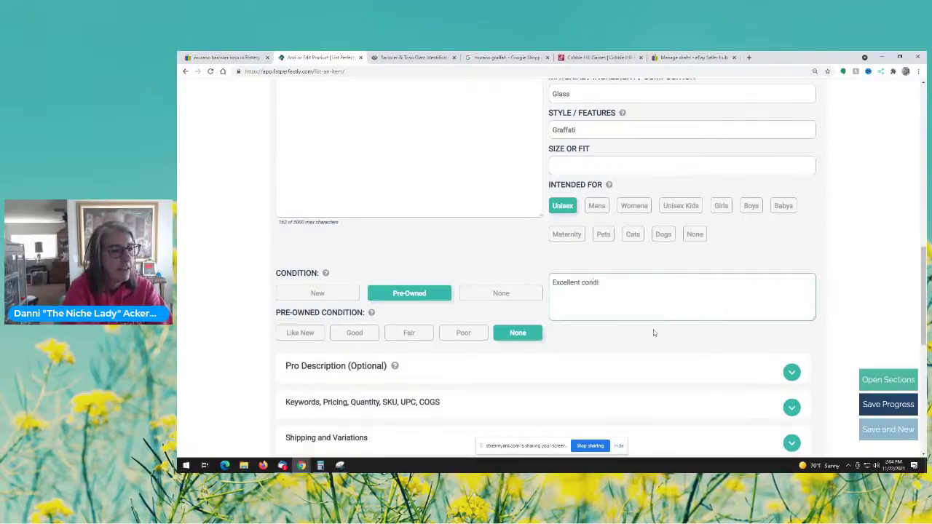
type("tion - normal")
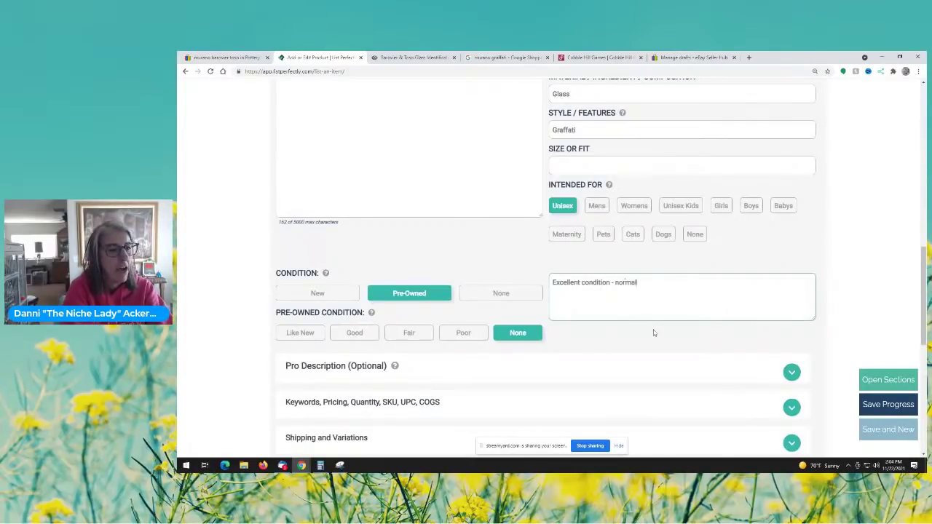
type(" wear for age")
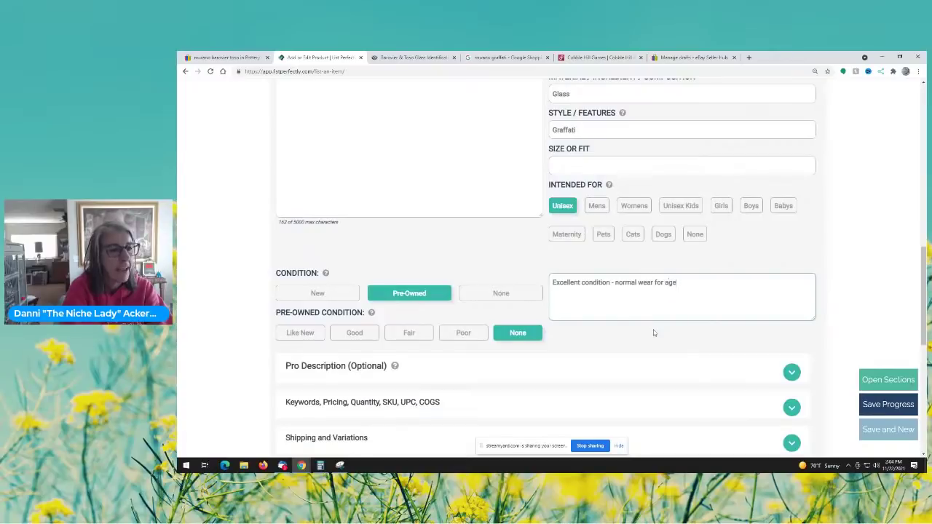
type(" - f")
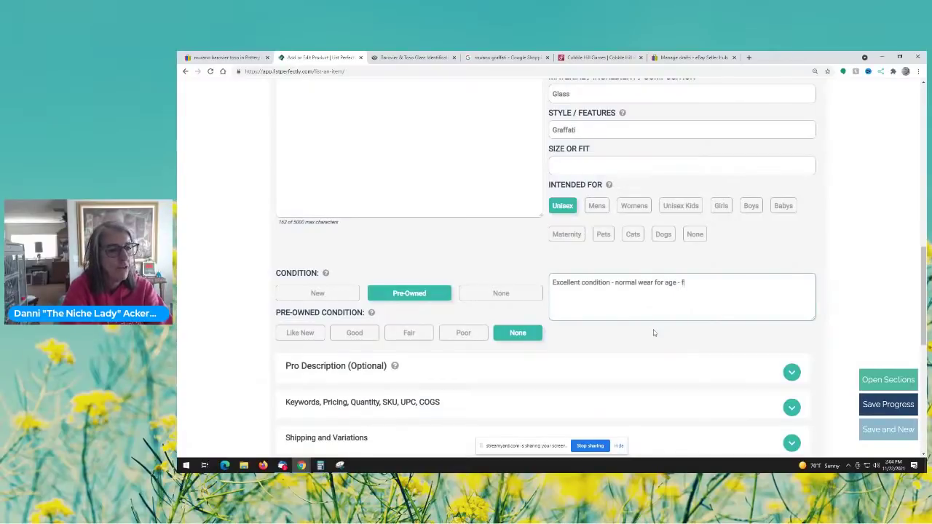
type("ree of any chips")
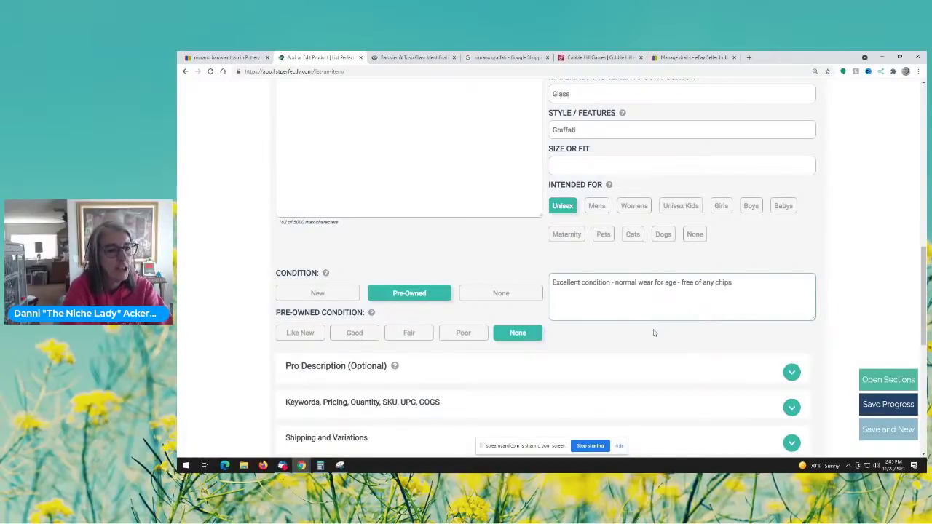
type(", cracks or")
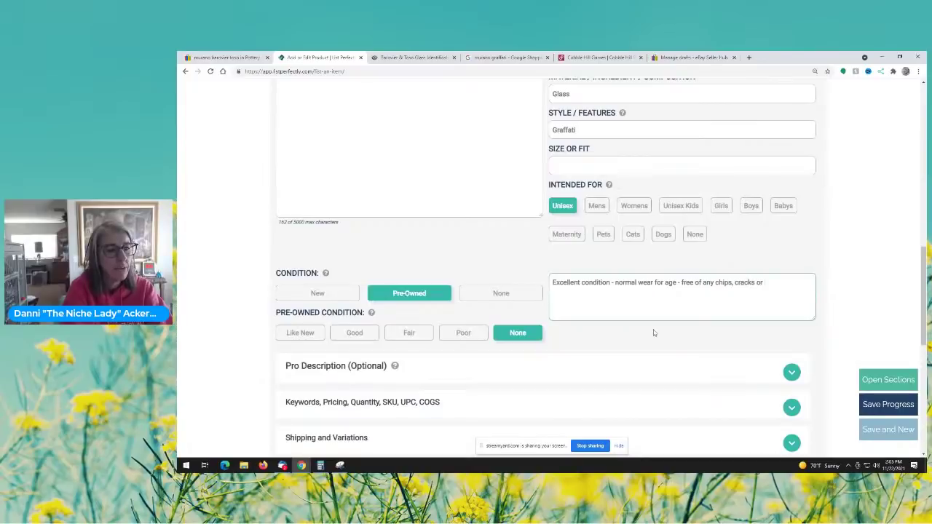
type(" damage")
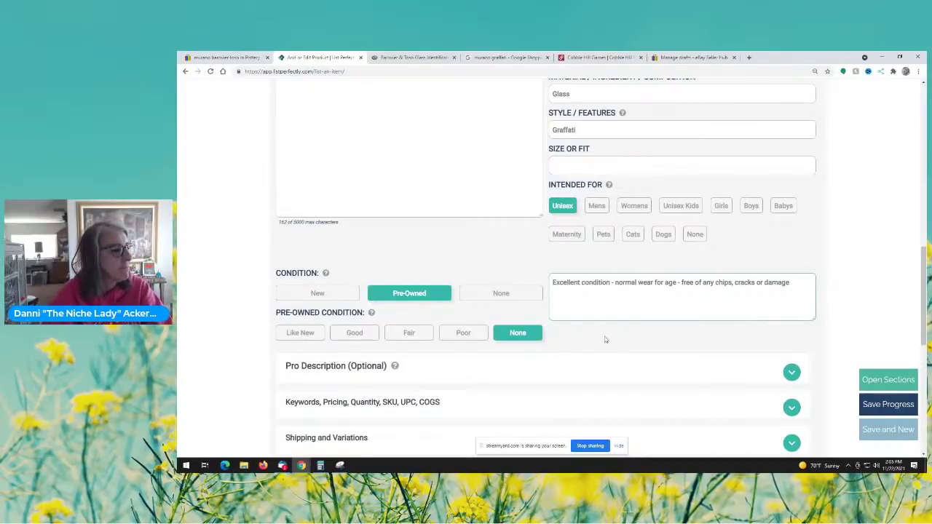
left_click(356, 332)
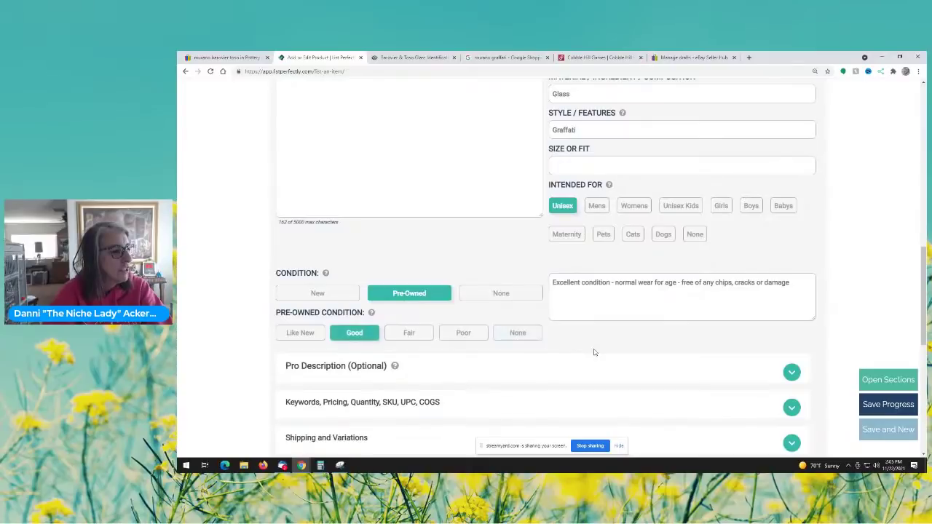
Step: Enter the listing keywords "Murano, Glass, Graffati, Striped"
scroll(585, 345, "down", 2)
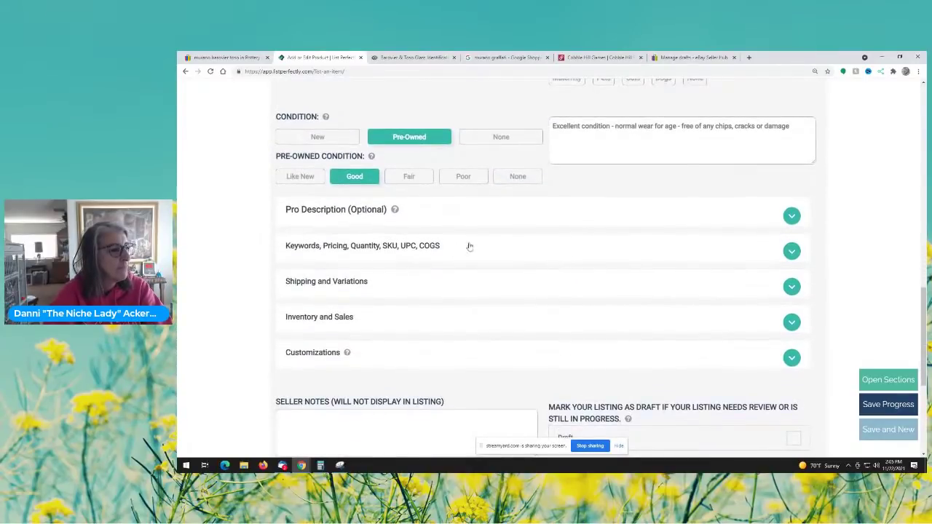
left_click(502, 247)
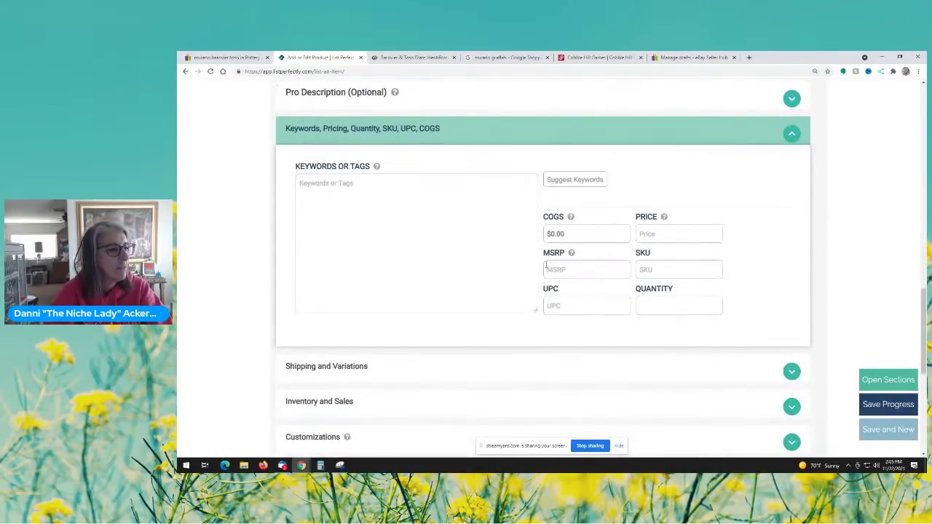
left_click(449, 212)
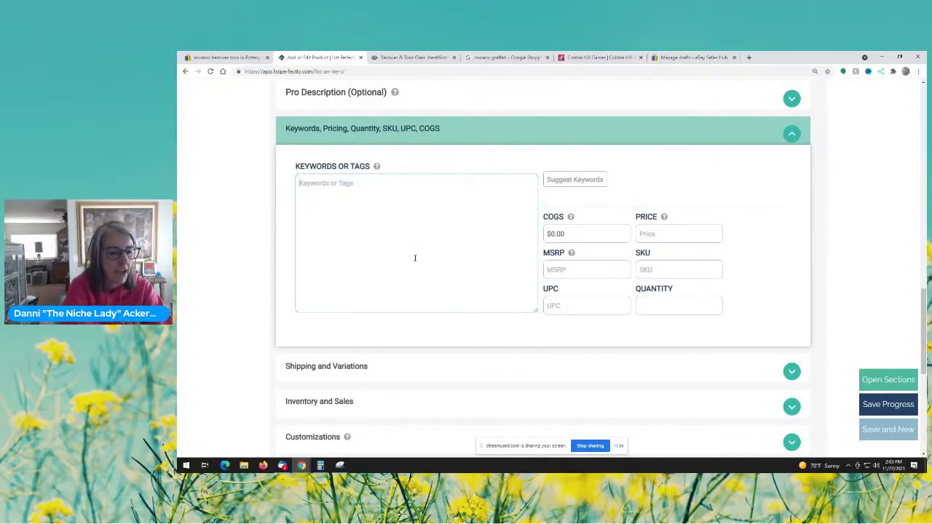
type("Murano")
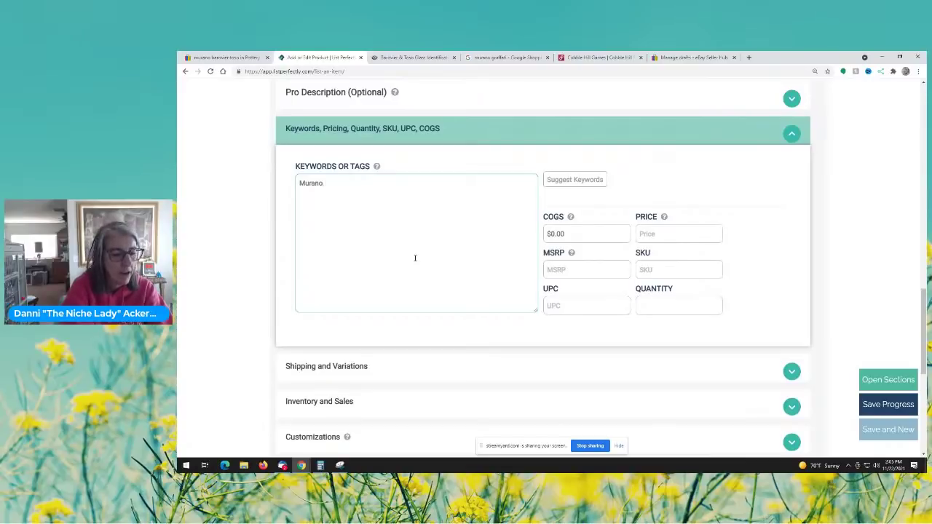
type(", Glass, ")
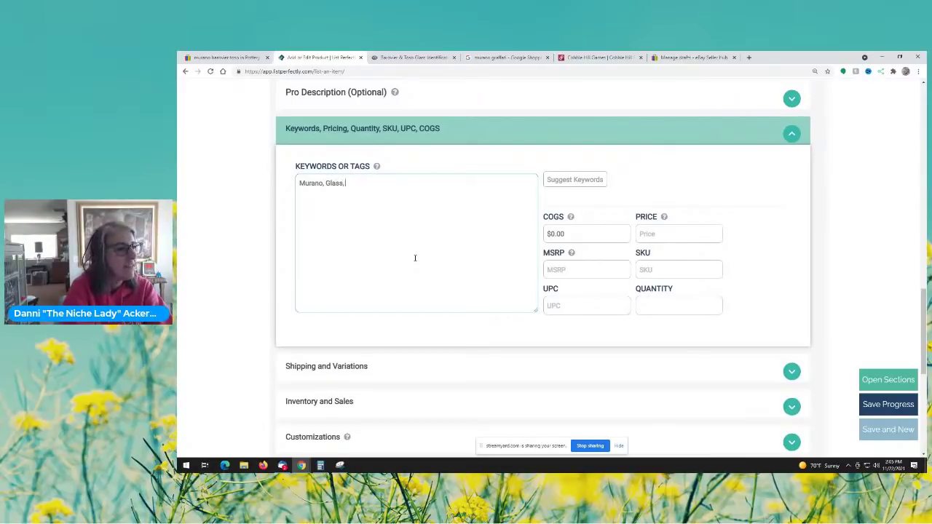
type("Graf")
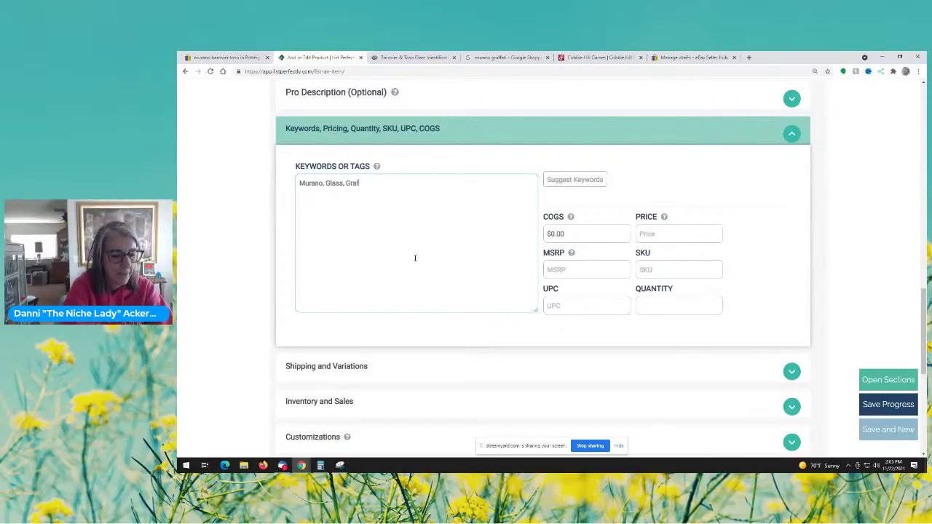
type("fati, ")
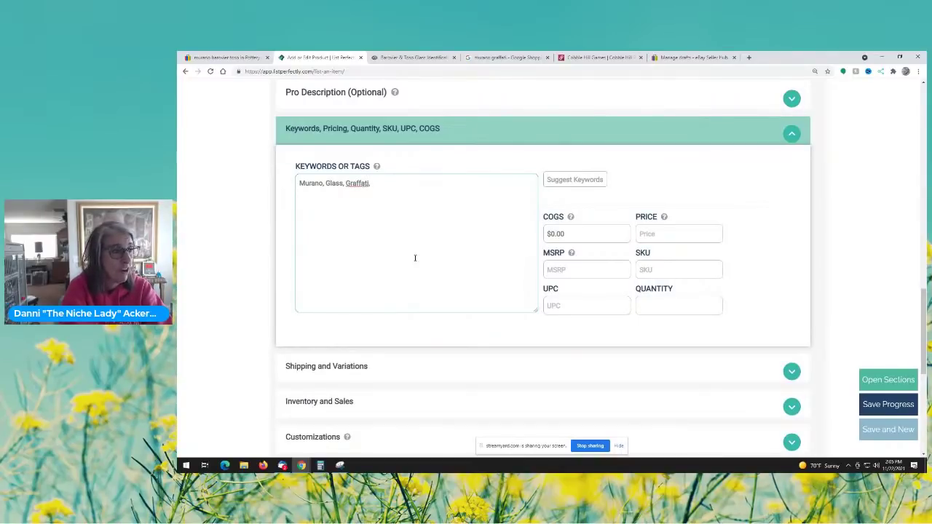
type("Striped")
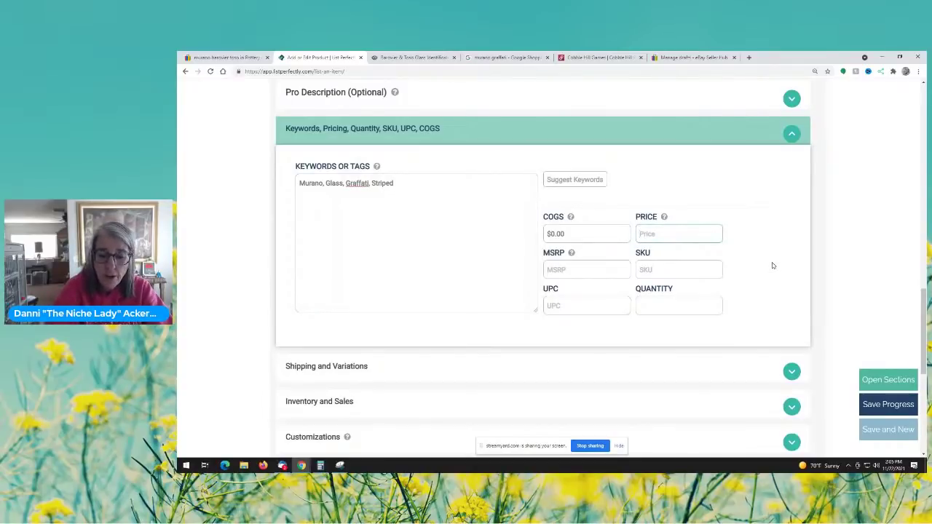
Step: Set the listing's price to $500.00 and its quantity to 1
type("500")
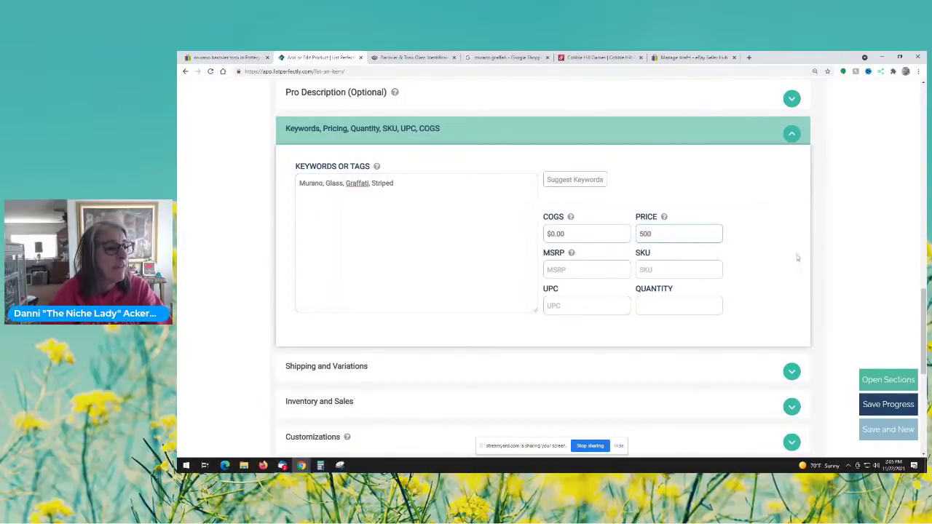
type(".00")
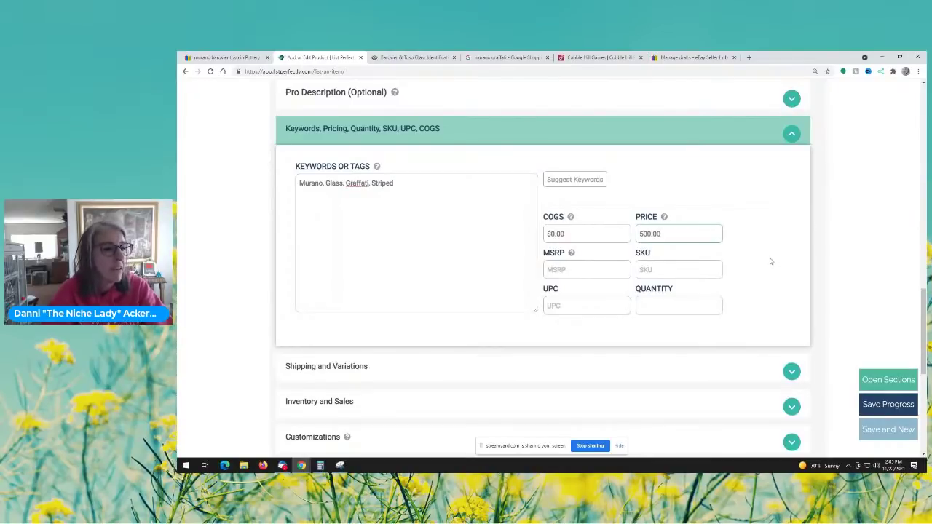
left_click(676, 301)
type("1")
Step: Set the shipping weight to 4 lb 0 oz and enter the seller's shipping ZIP code
scroll(710, 291, "down", 2)
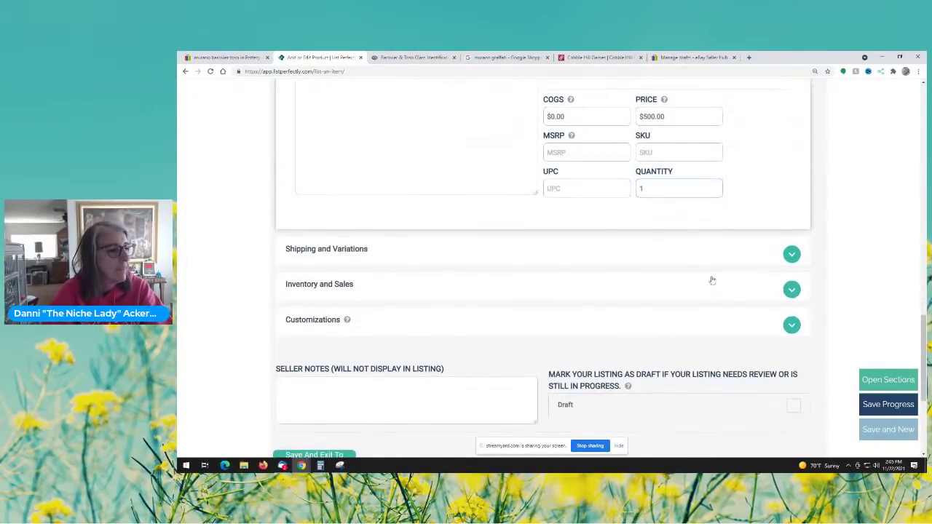
left_click(719, 258)
scroll(417, 283, "down", 1)
scroll(417, 283, "down", 2)
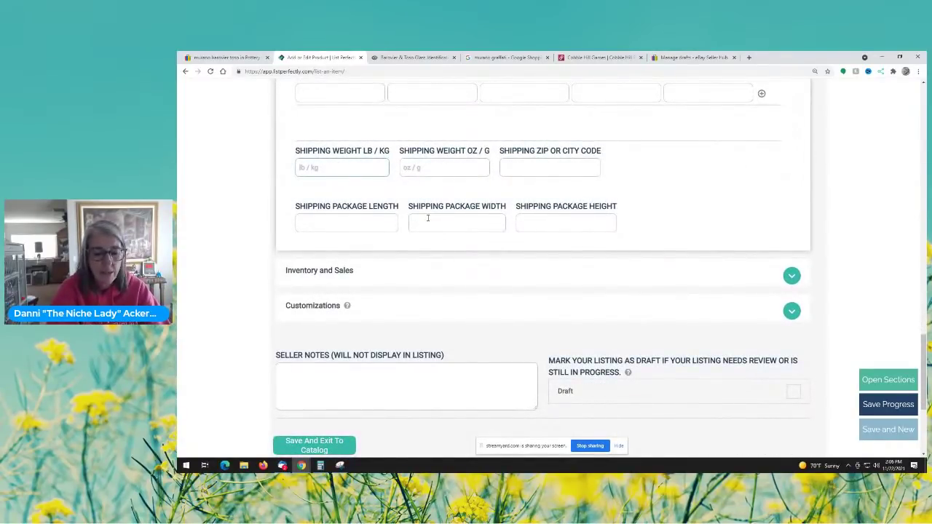
type("4")
key("Tab")
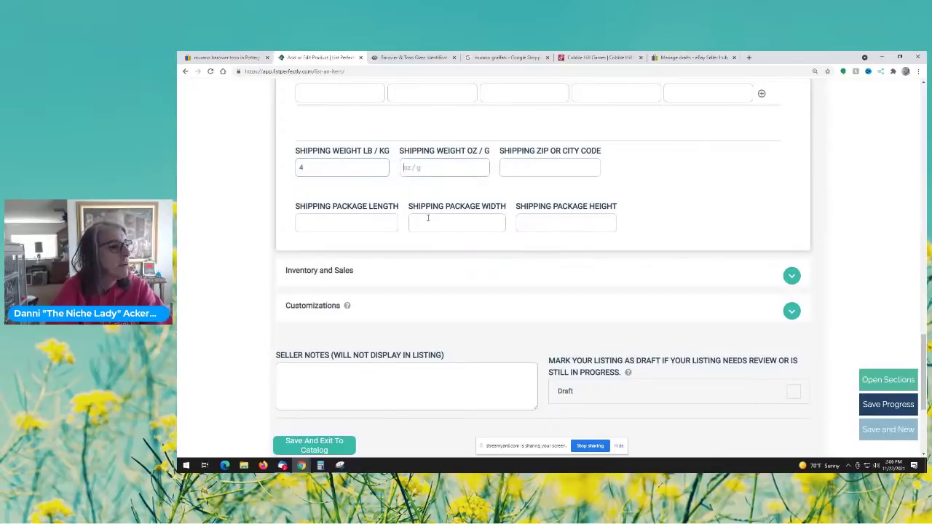
type("0")
key("Tab")
type("89149")
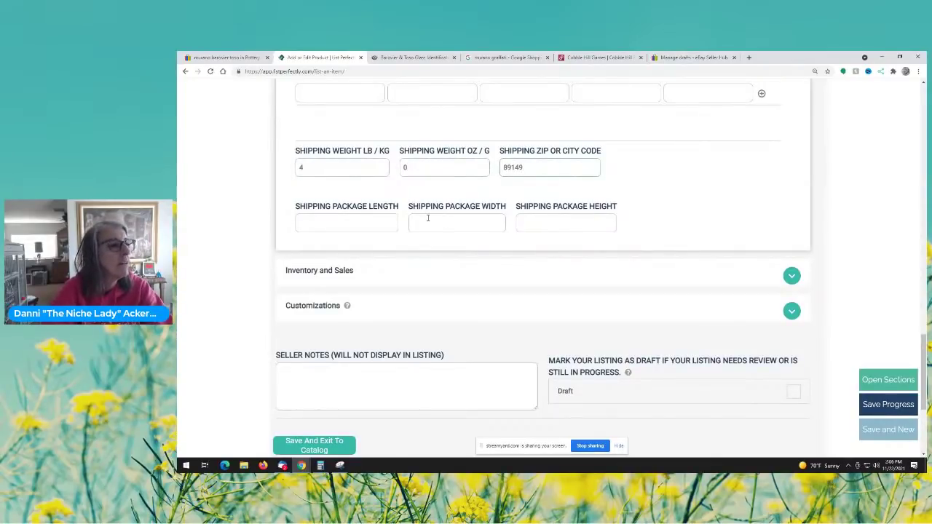
Step: Set the shipping package length, width and height to 12 each
left_click(298, 223)
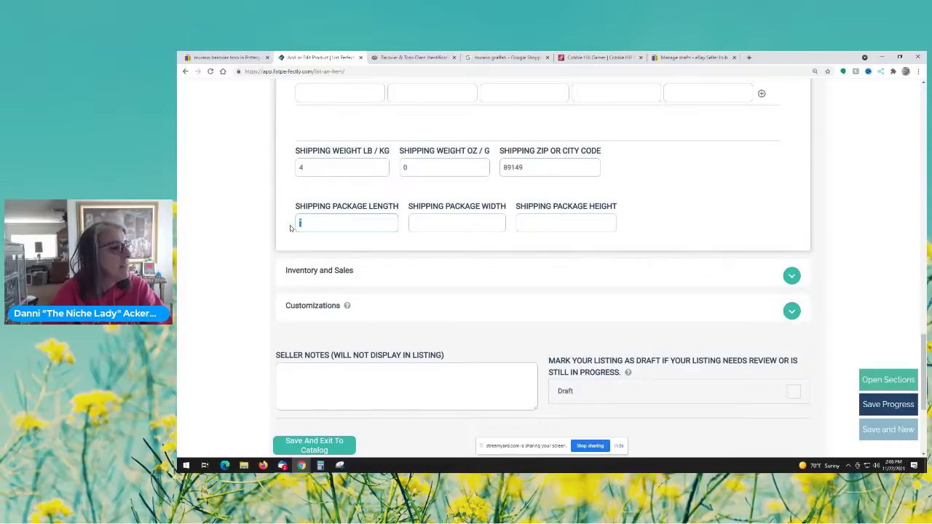
type("12")
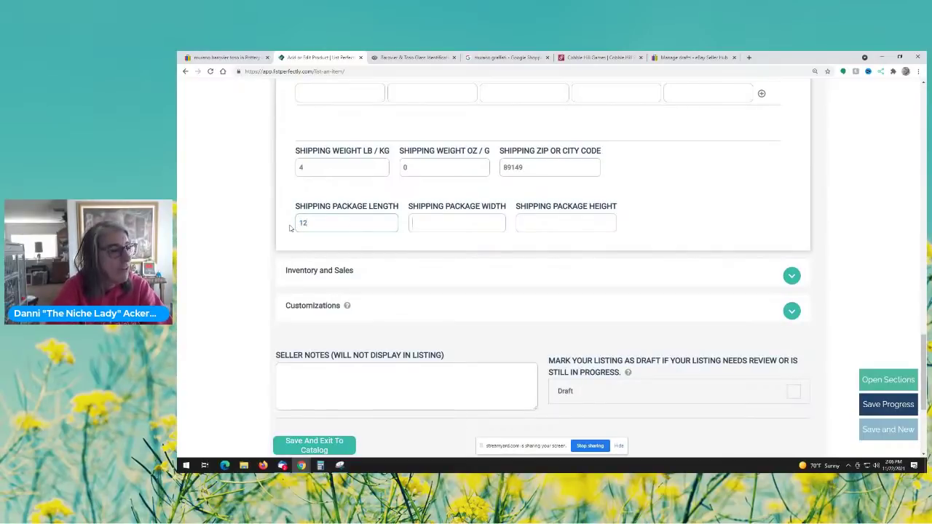
type("12")
key("Tab")
type("12")
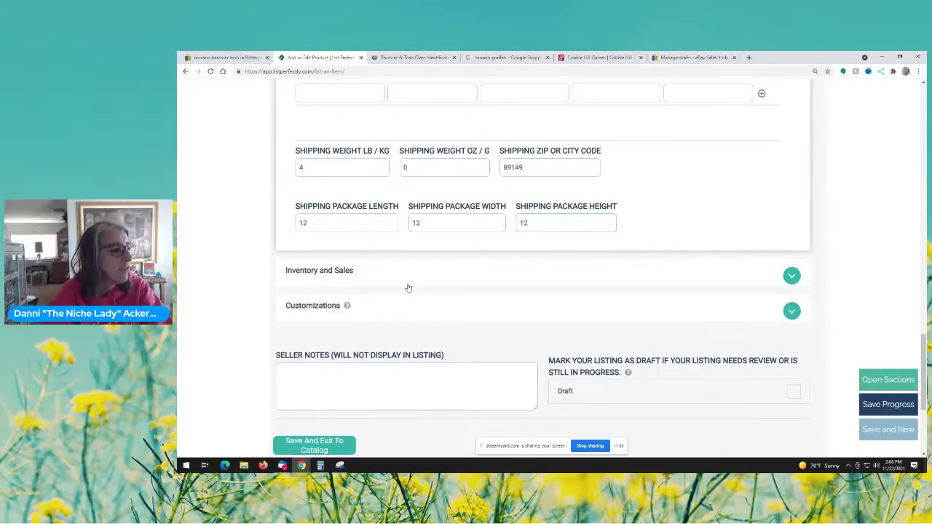
Step: Expand the Inventory and Sales section to review it, and save the listing, exiting to the catalog
left_click(539, 277)
scroll(542, 276, "down", 3)
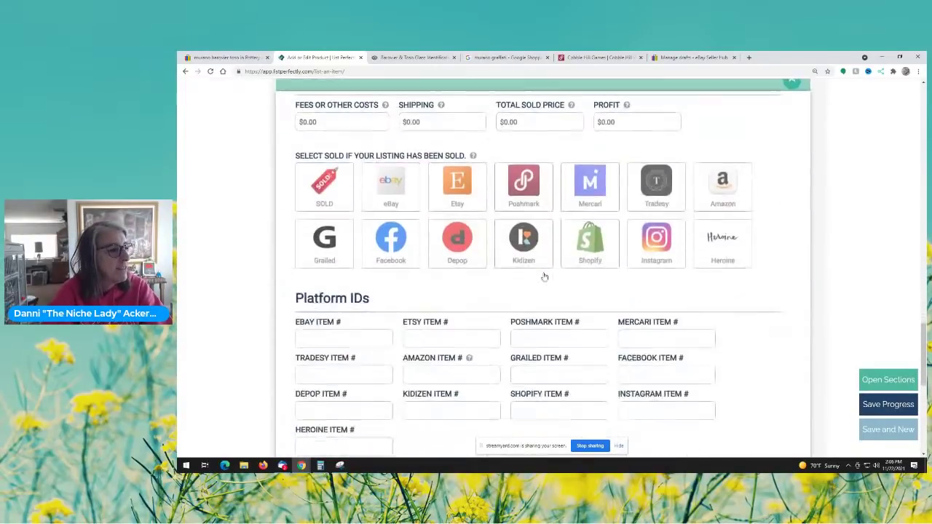
scroll(544, 277, "down", 5)
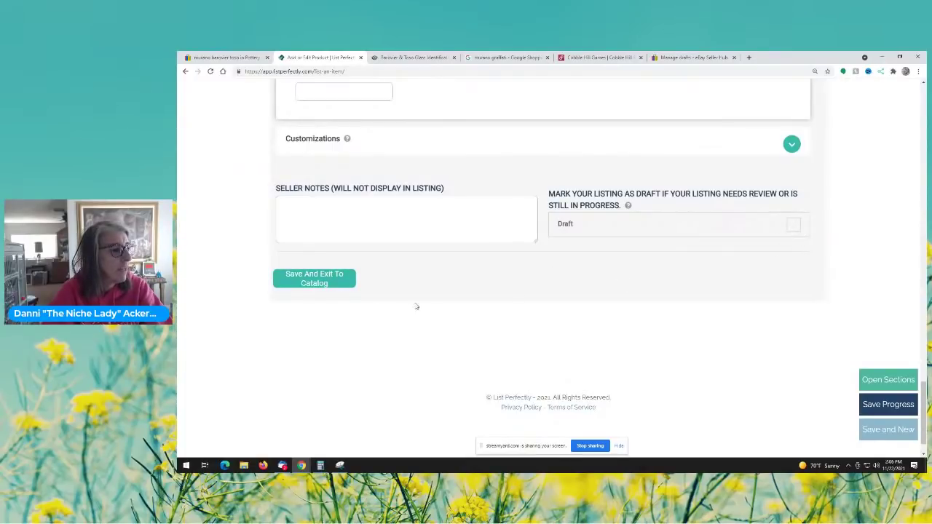
left_click(321, 283)
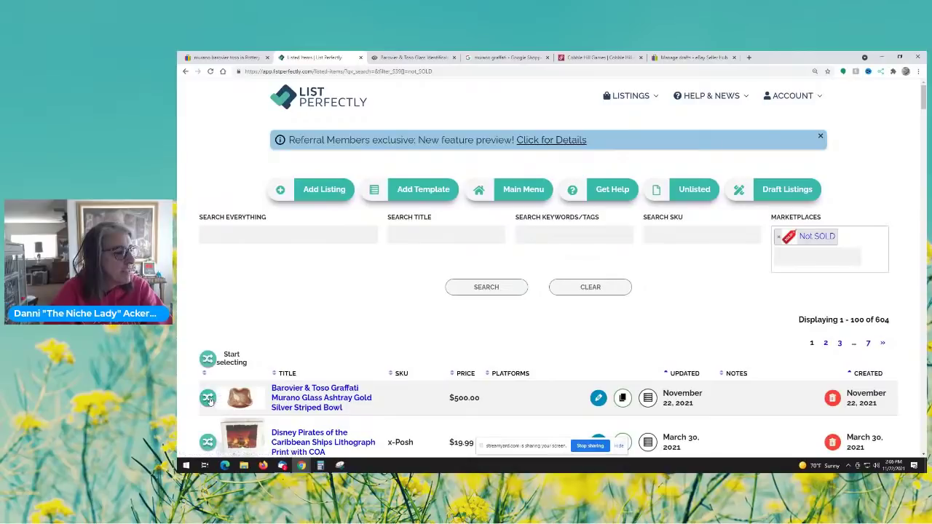
scroll(502, 371, "down", 1)
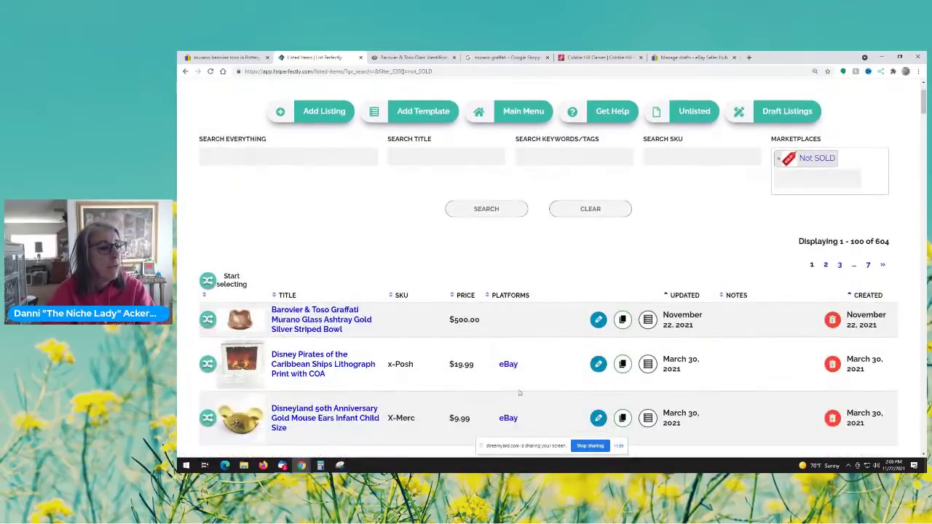
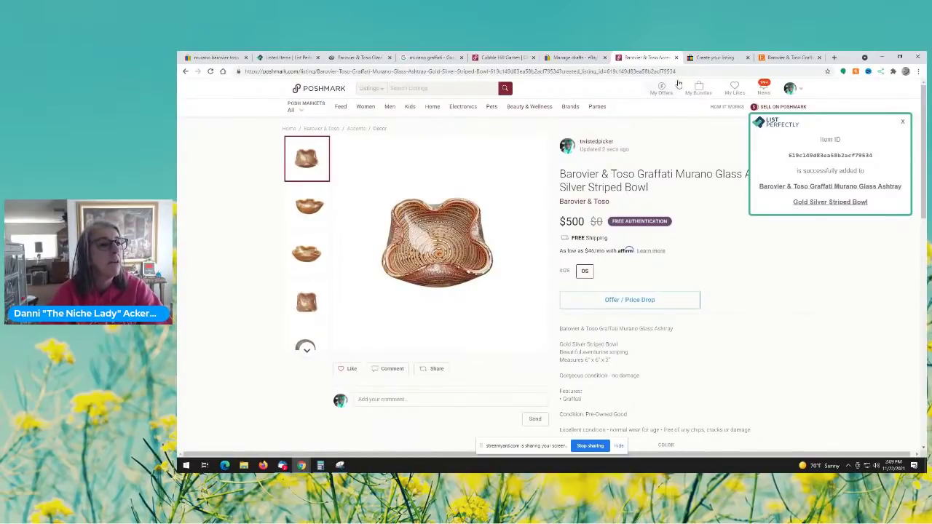
Step: Switch to the eBay listing draft and change its category to Pottery & Glass > Other Pottery & Glass
left_click(714, 57)
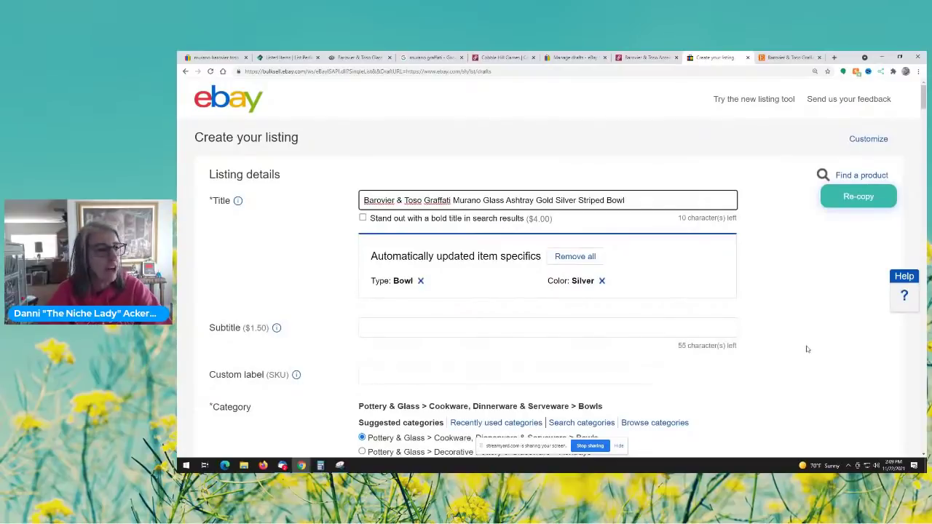
scroll(782, 283, "down", 4)
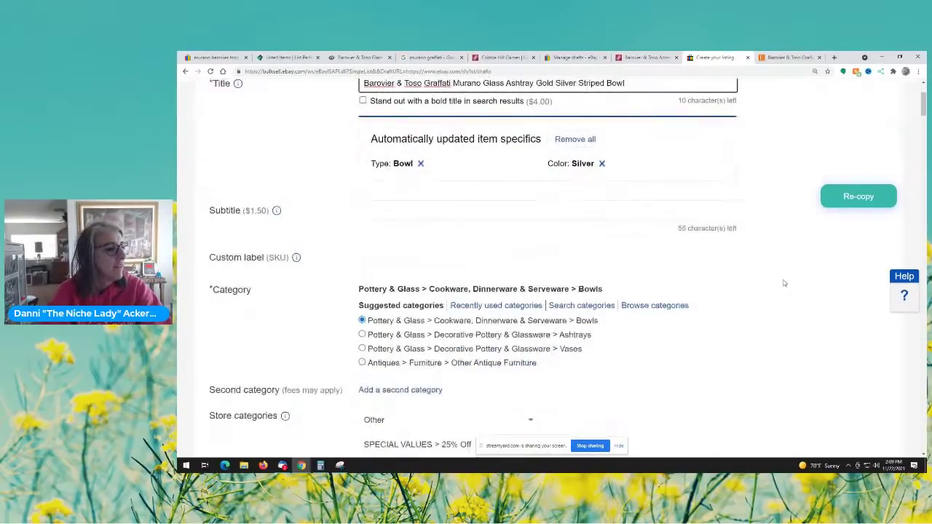
scroll(528, 198, "up", 1)
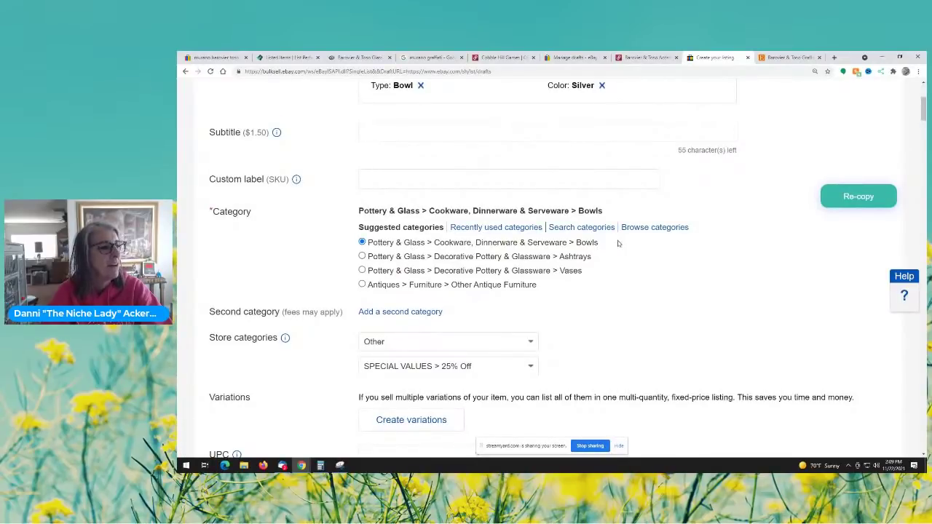
left_click(636, 230)
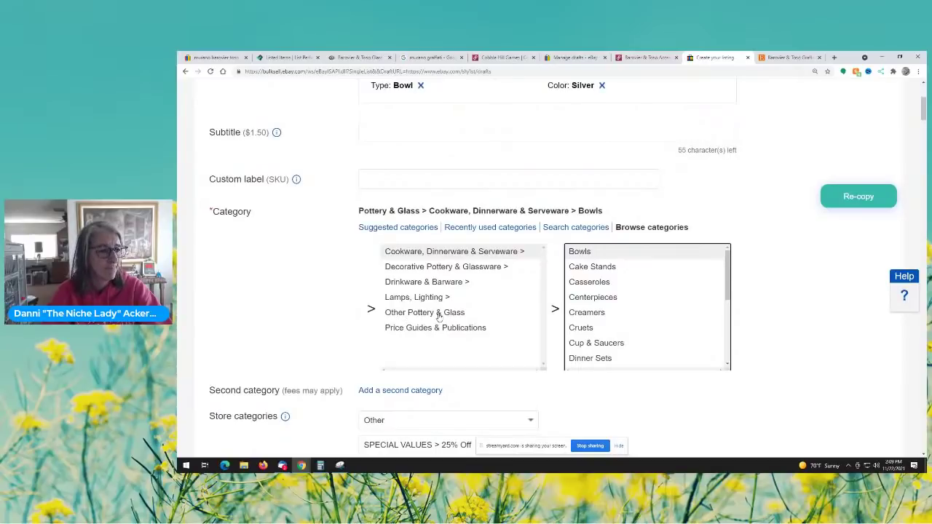
scroll(594, 294, "down", 1)
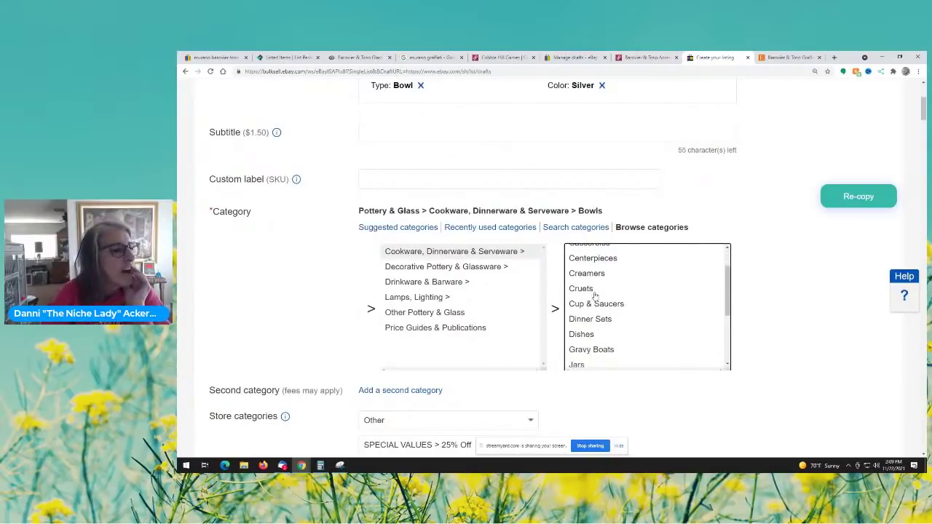
left_click(455, 313)
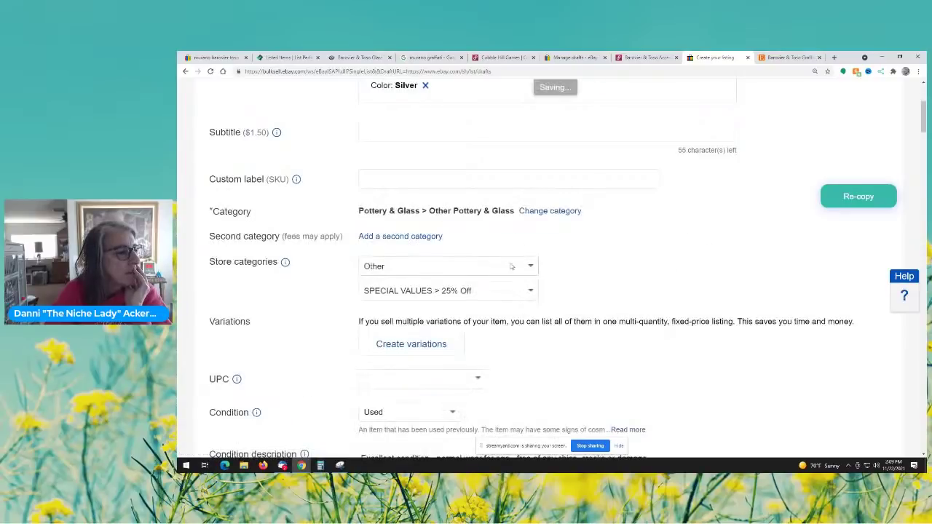
Step: Look up eBay categories for "murano glass" and examine the suggested categories for a suitable match
left_click(543, 211)
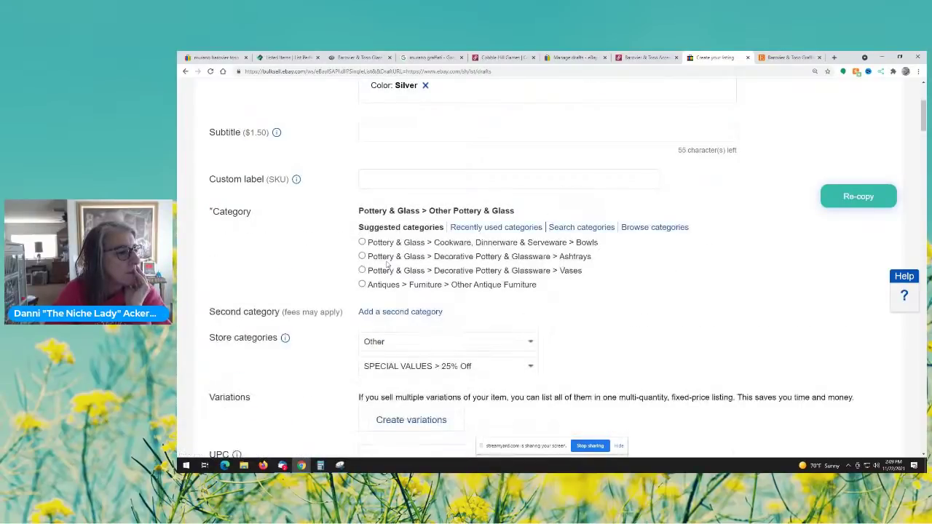
left_click(574, 228)
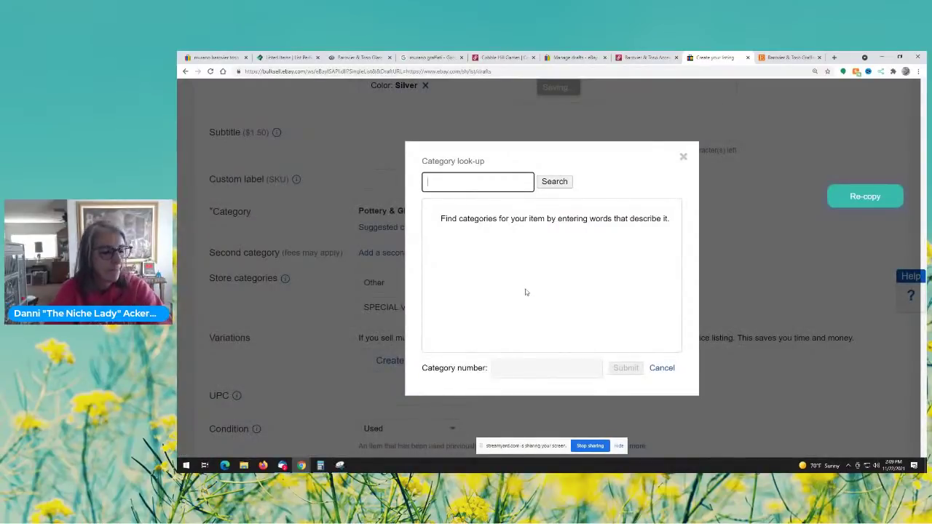
type("murano")
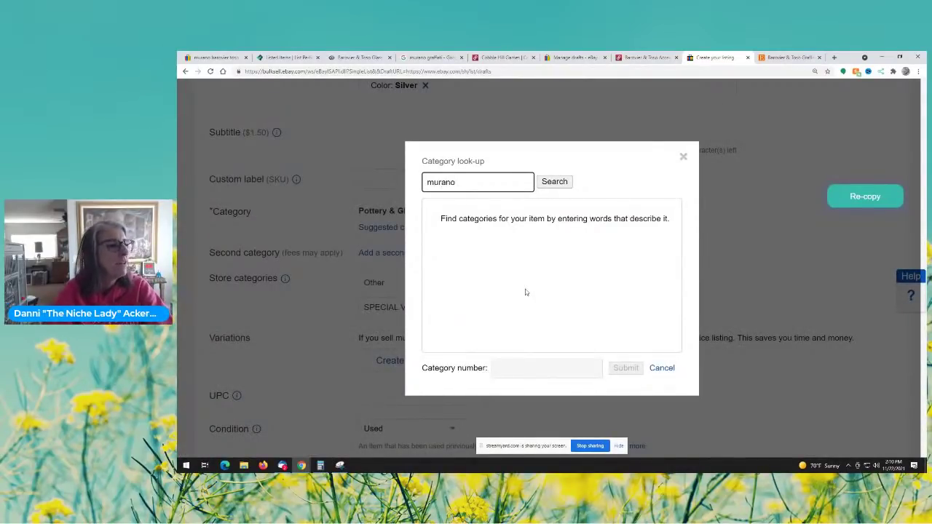
type(" glass")
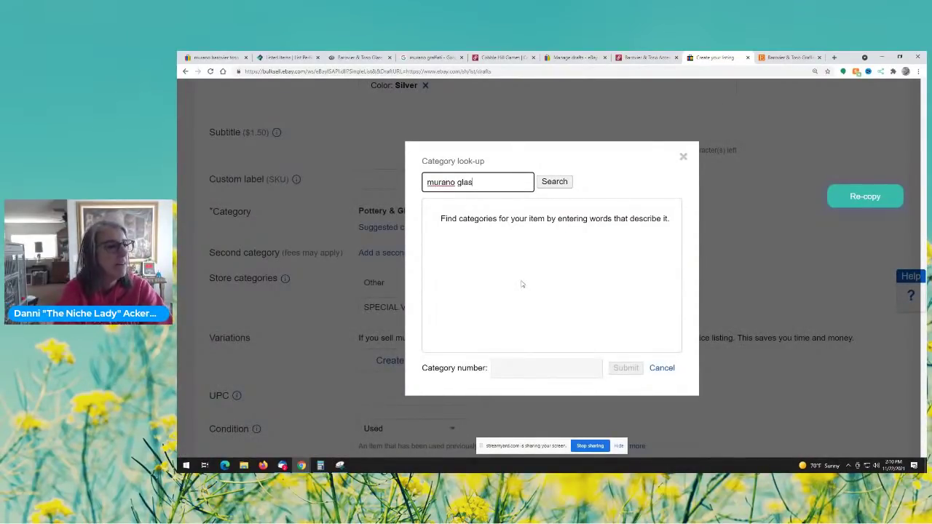
left_click(556, 184)
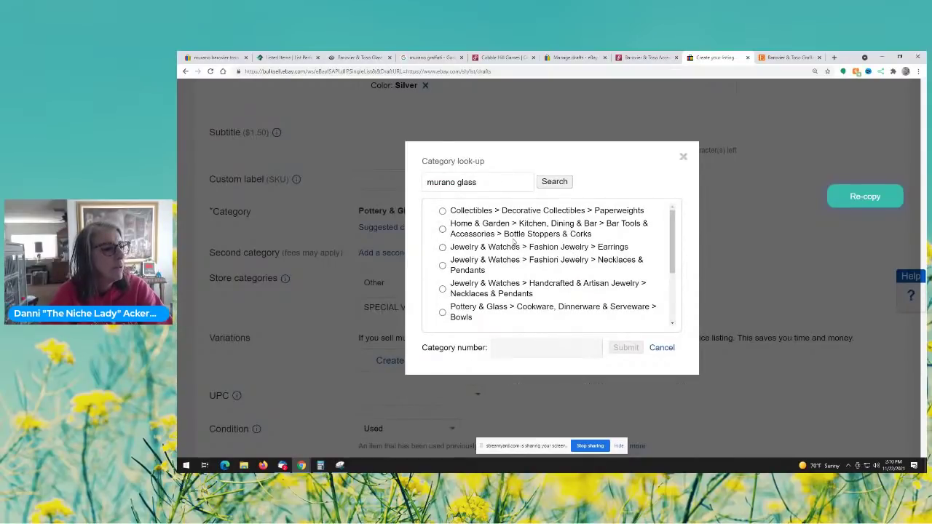
scroll(524, 269, "down", 3)
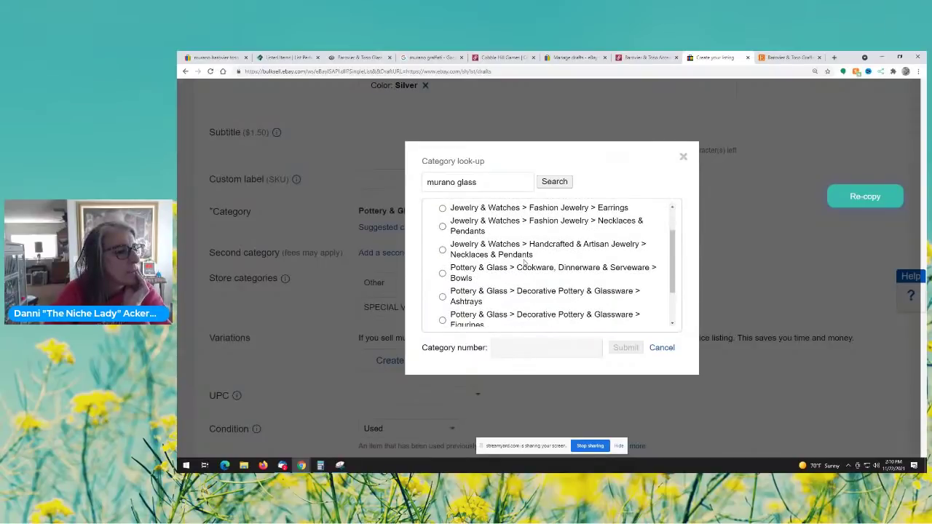
scroll(573, 274, "down", 1)
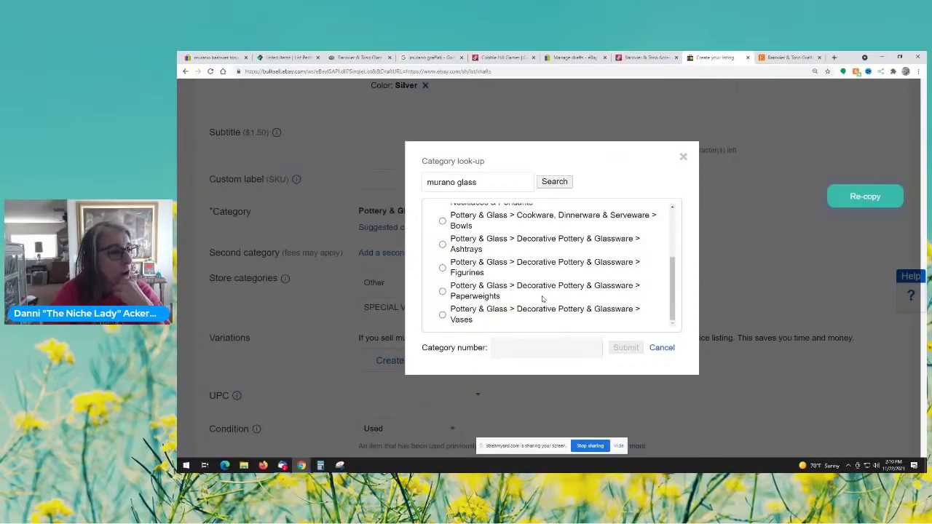
scroll(542, 298, "up", 1)
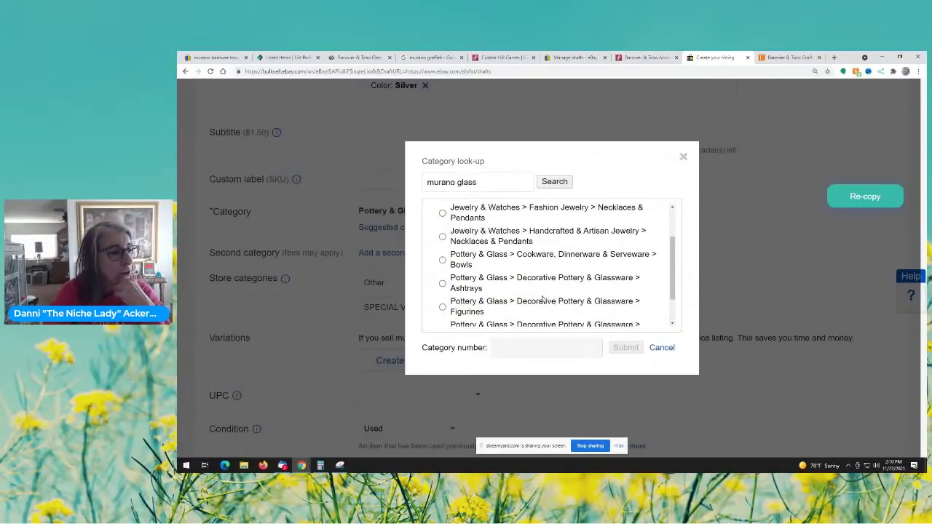
scroll(547, 268, "down", 1)
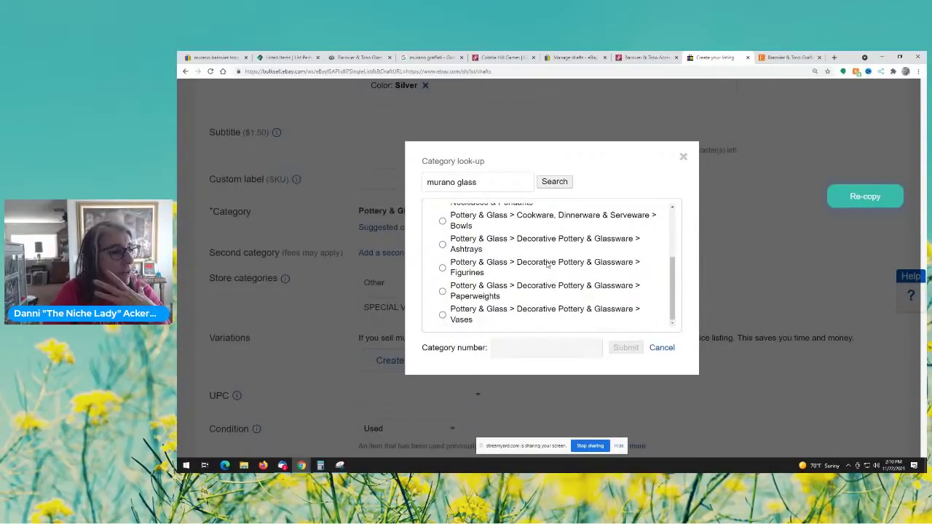
left_click(442, 245)
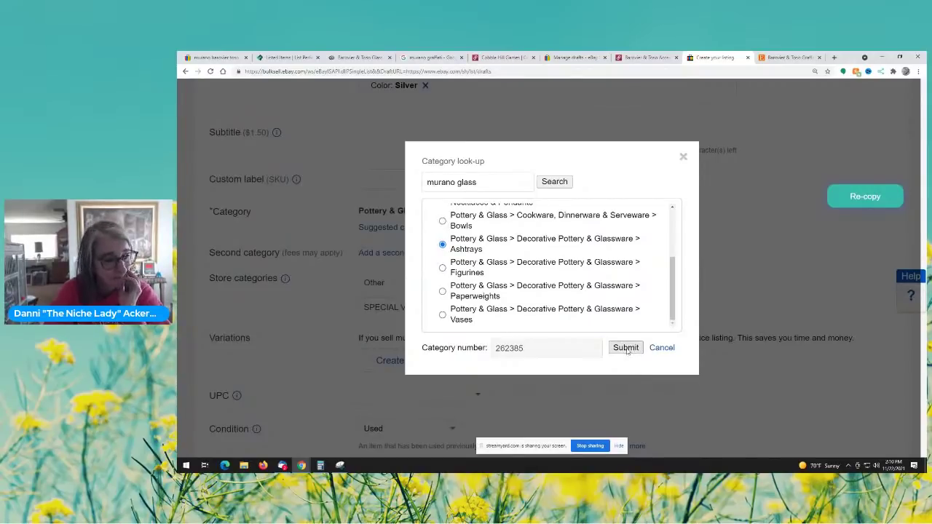
scroll(631, 290, "up", 3)
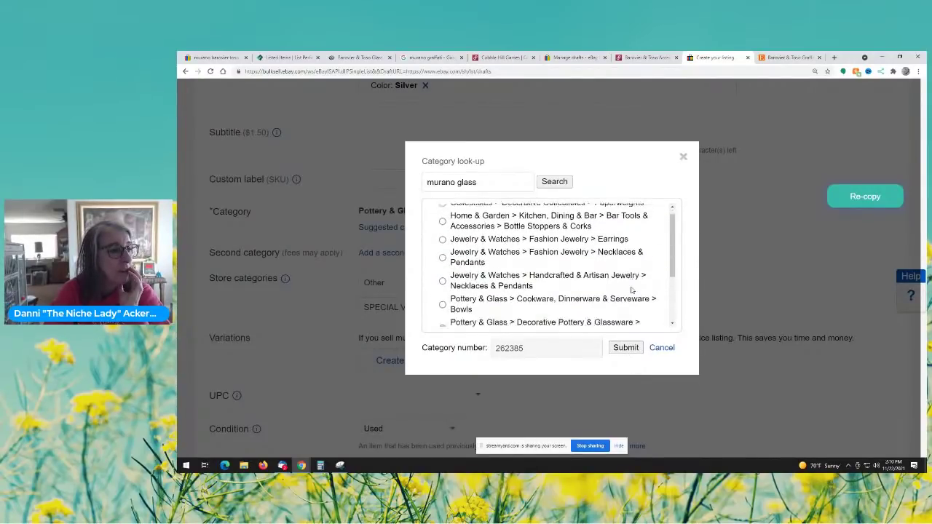
scroll(632, 290, "down", 3)
scroll(629, 306, "up", 4)
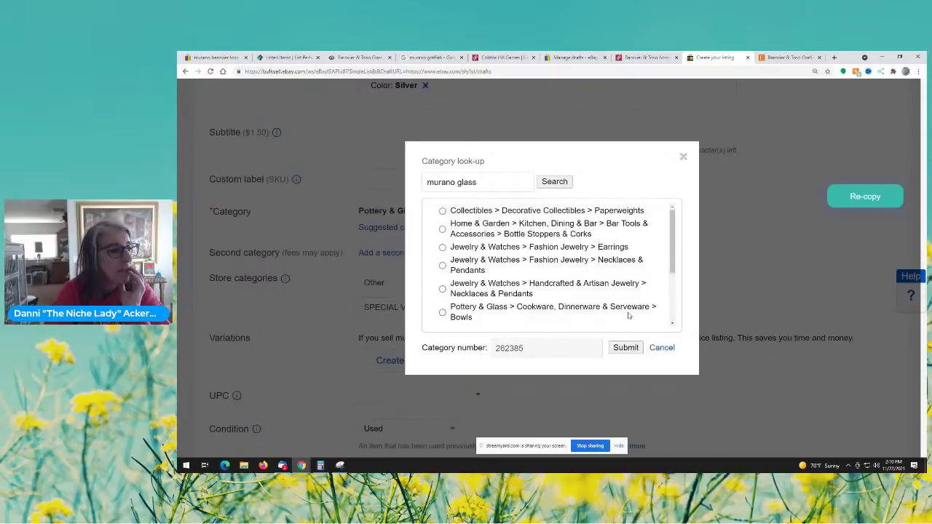
scroll(629, 315, "down", 4)
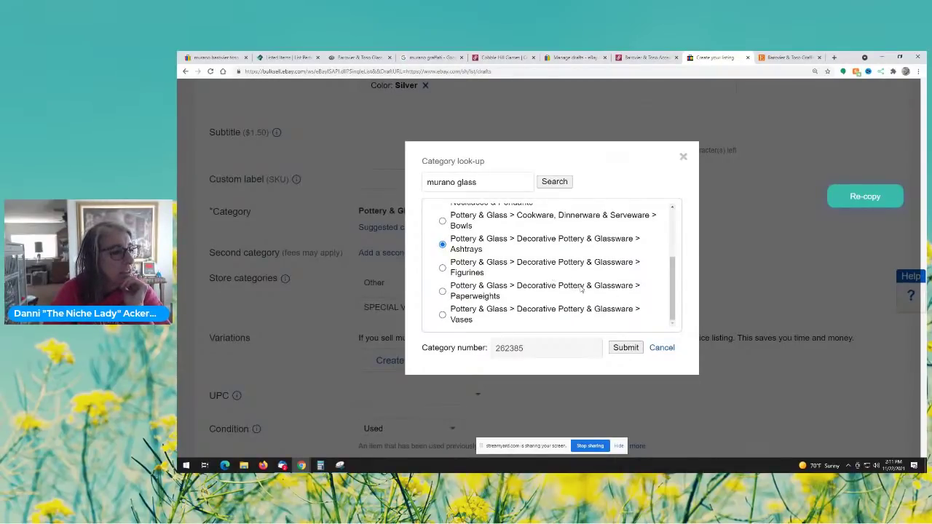
left_click(660, 349)
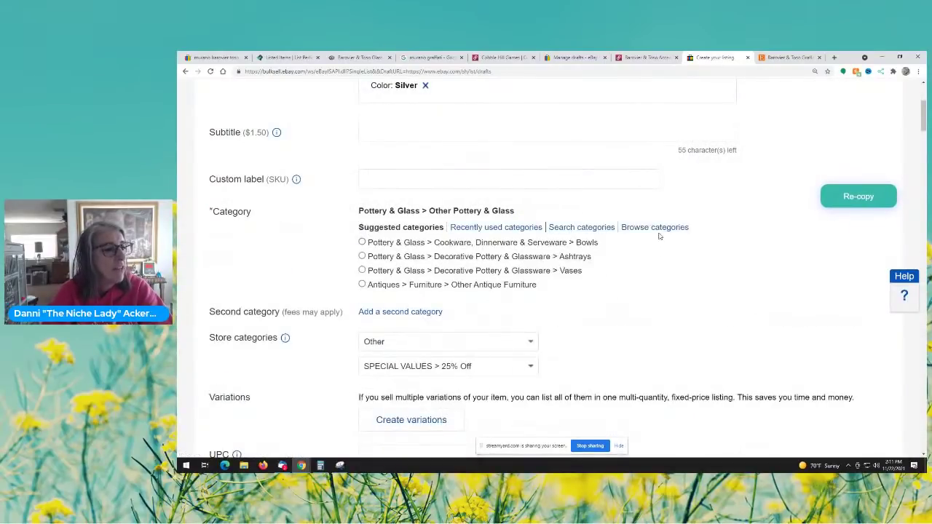
Step: Browse the eBay category tree and set the listing's category to Pottery & Glass > Decorative Pottery & Glassware > Ashtrays
left_click(655, 227)
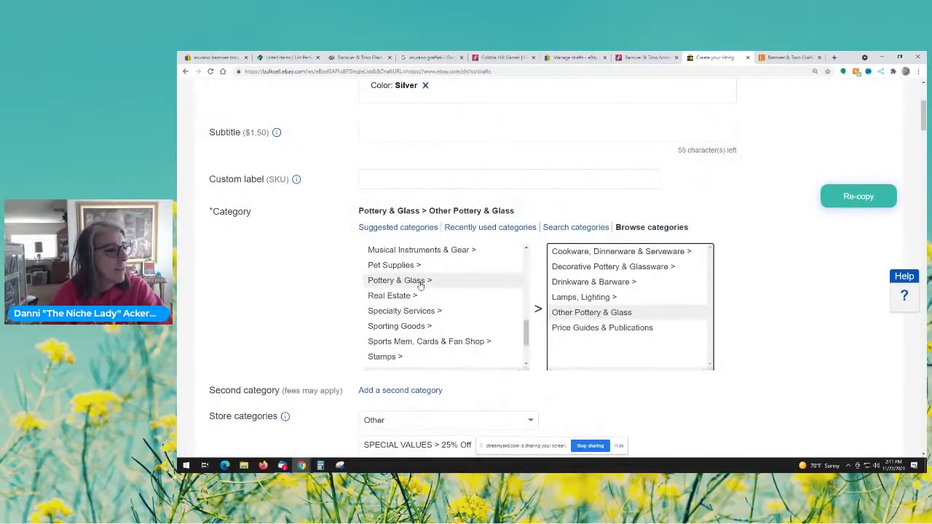
left_click(606, 267)
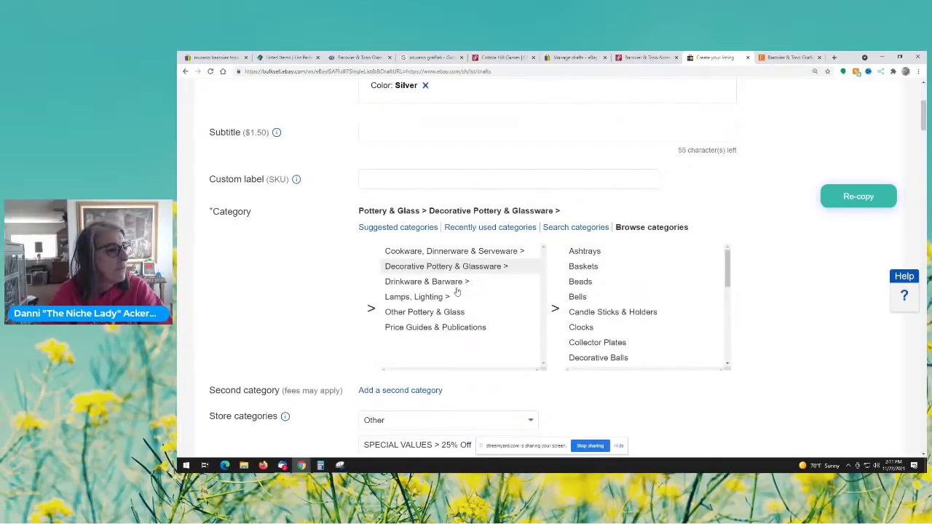
scroll(633, 287, "down", 5)
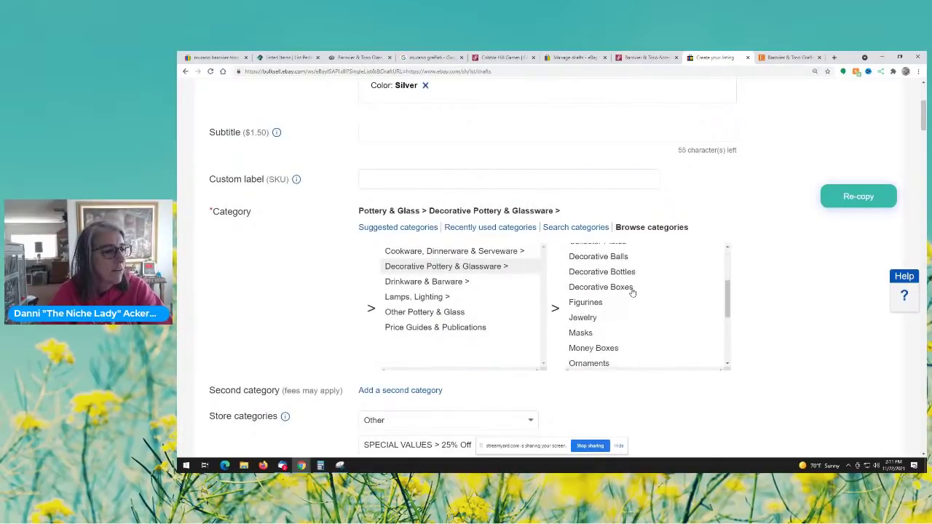
scroll(648, 289, "down", 3)
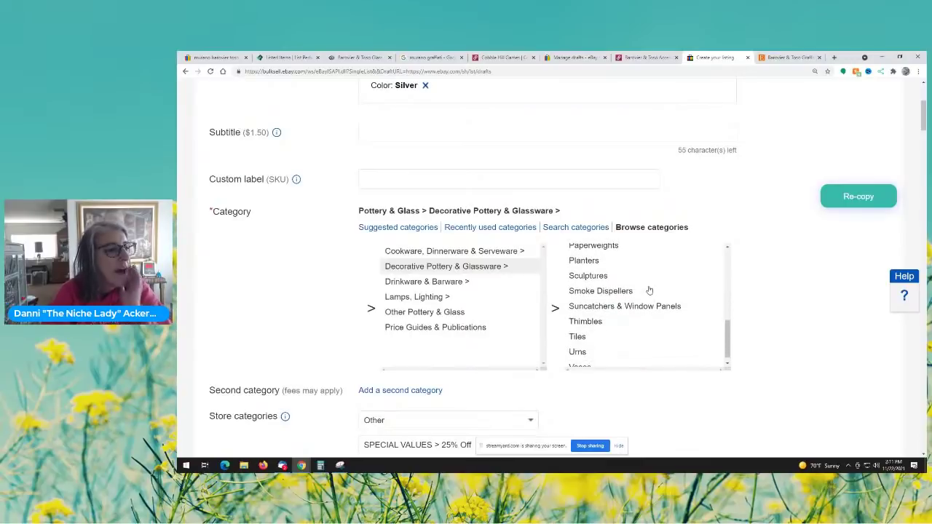
scroll(652, 300, "up", 10)
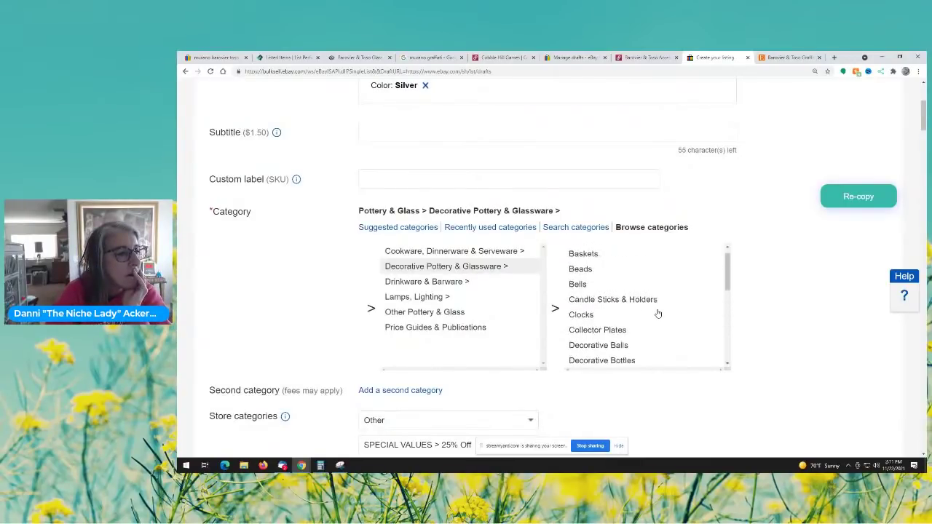
scroll(787, 327, "down", 2)
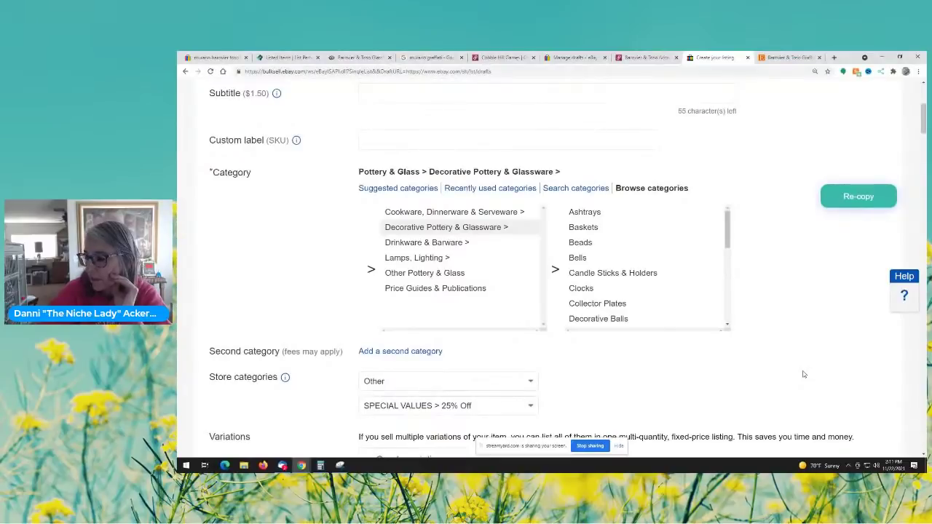
scroll(667, 270, "down", 2)
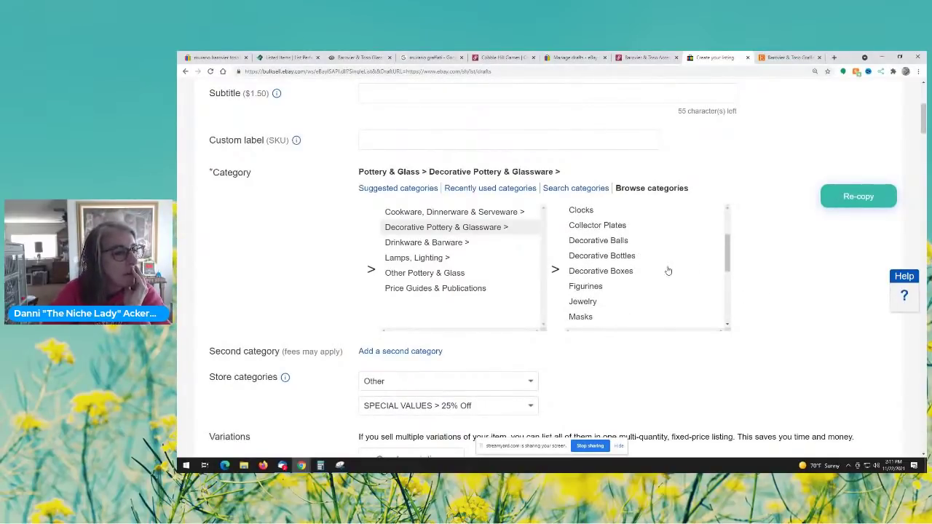
scroll(663, 279, "down", 2)
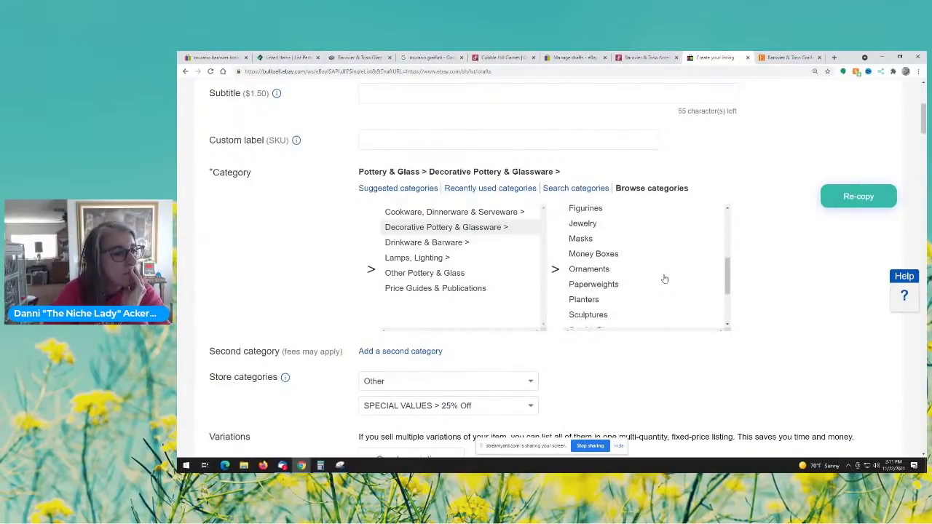
scroll(664, 278, "down", 2)
scroll(664, 279, "down", 1)
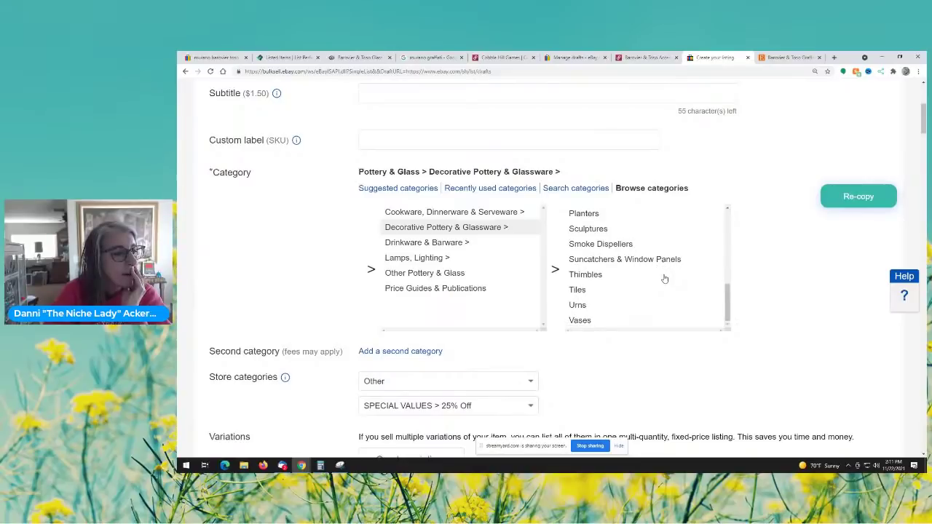
scroll(664, 279, "up", 8)
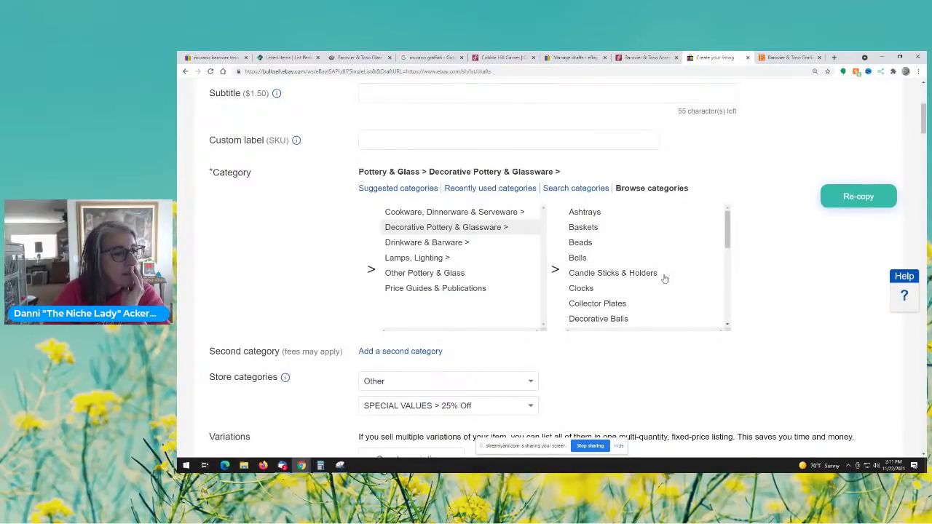
scroll(664, 279, "down", 3)
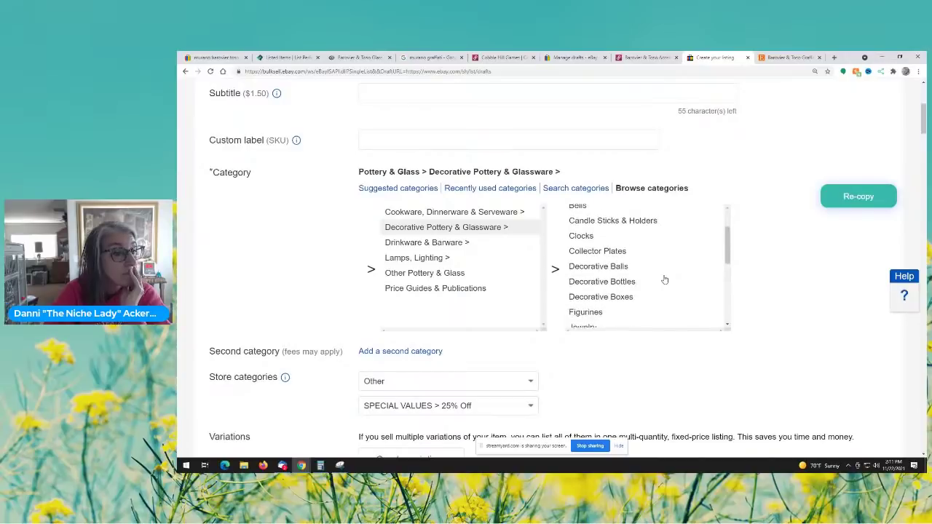
scroll(663, 279, "up", 3)
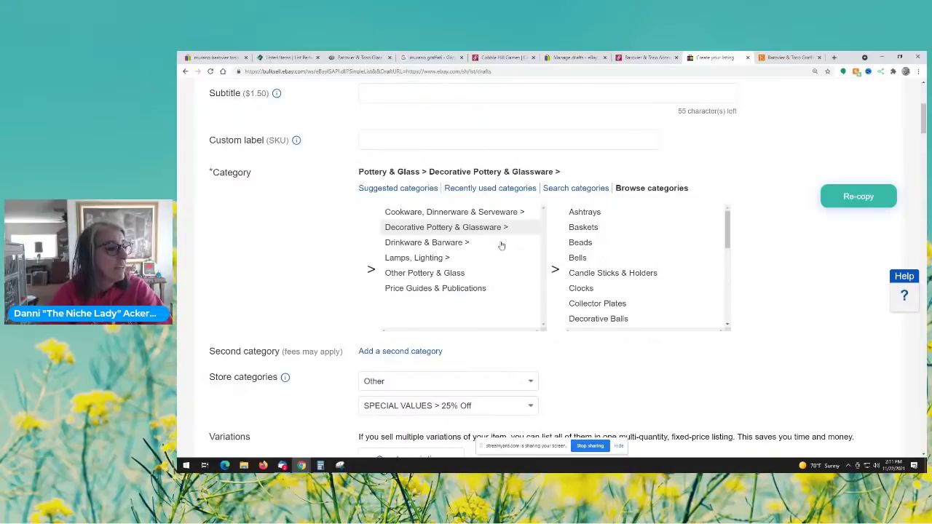
left_click(583, 213)
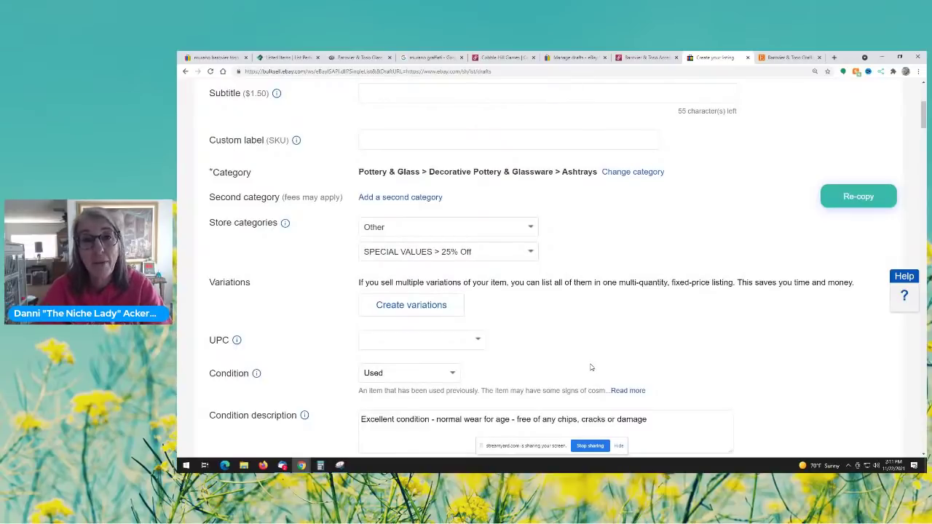
Step: Set the first store category to Vintage Glass & Pottery and clear the second store category
left_click(516, 232)
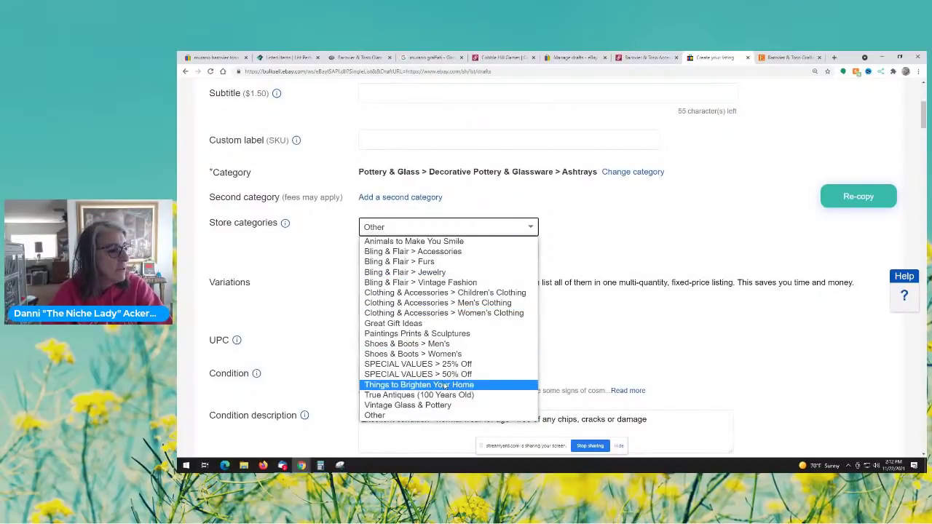
left_click(436, 404)
left_click(446, 253)
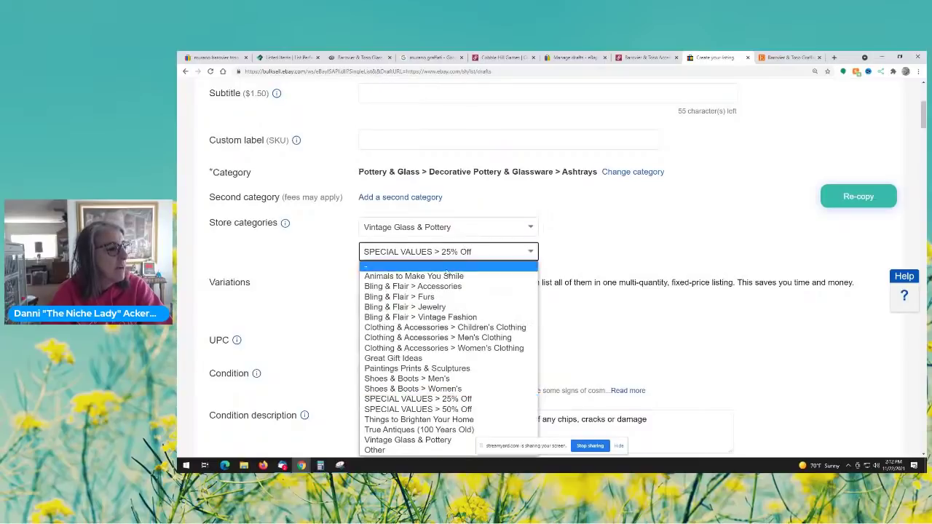
left_click(442, 267)
Step: In the item specifics, set Production Technique to Hand Blown Glass and Production Style to Art Glass
scroll(541, 335, "down", 1)
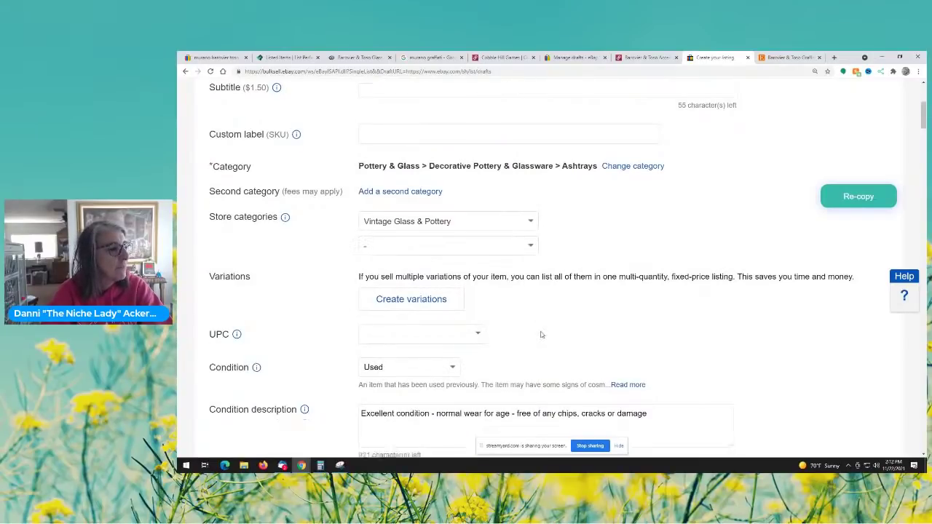
scroll(541, 334, "down", 4)
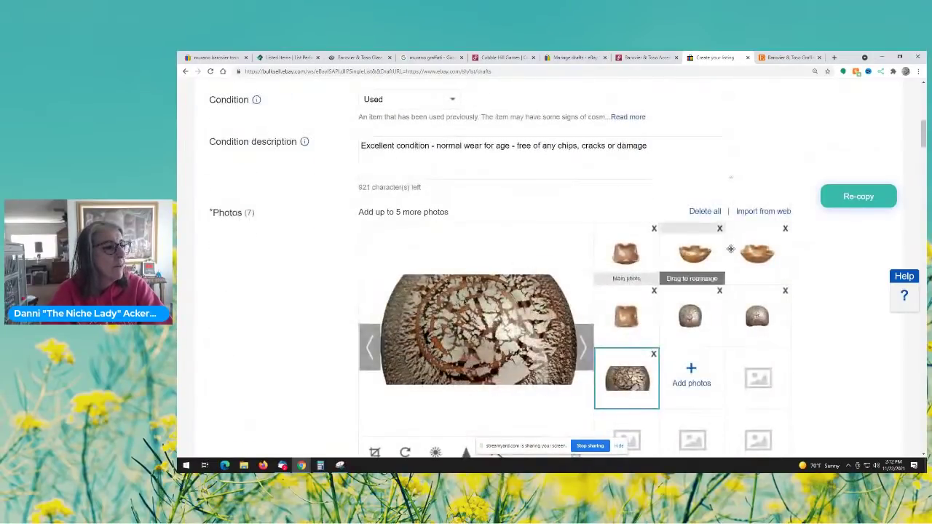
scroll(844, 322, "down", 2)
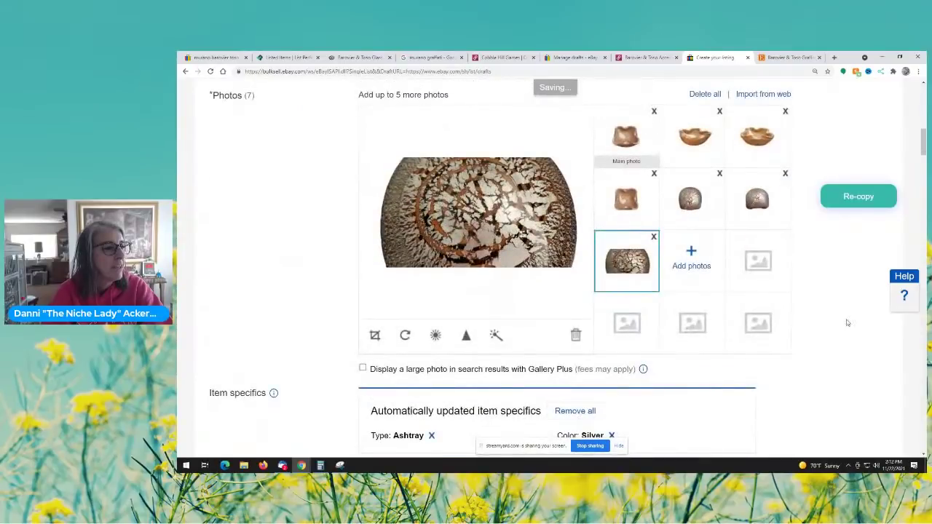
scroll(844, 322, "down", 3)
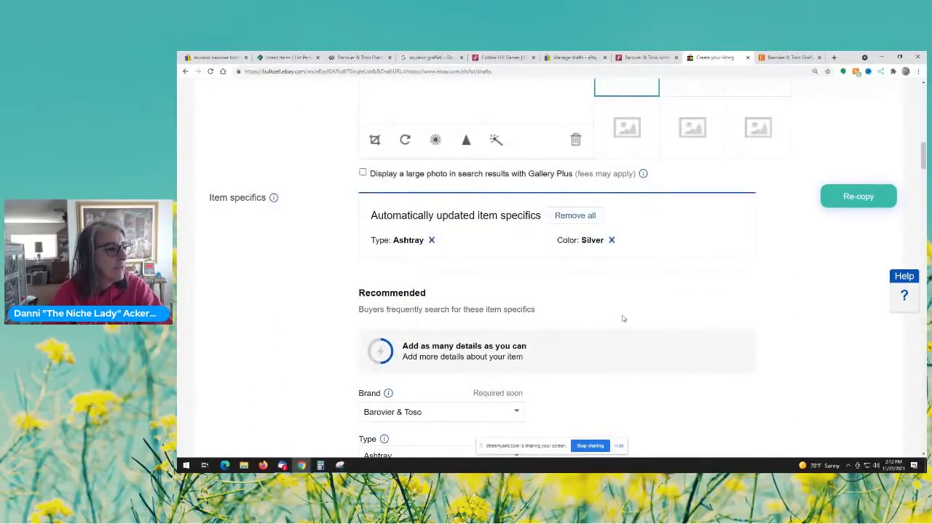
scroll(623, 319, "down", 4)
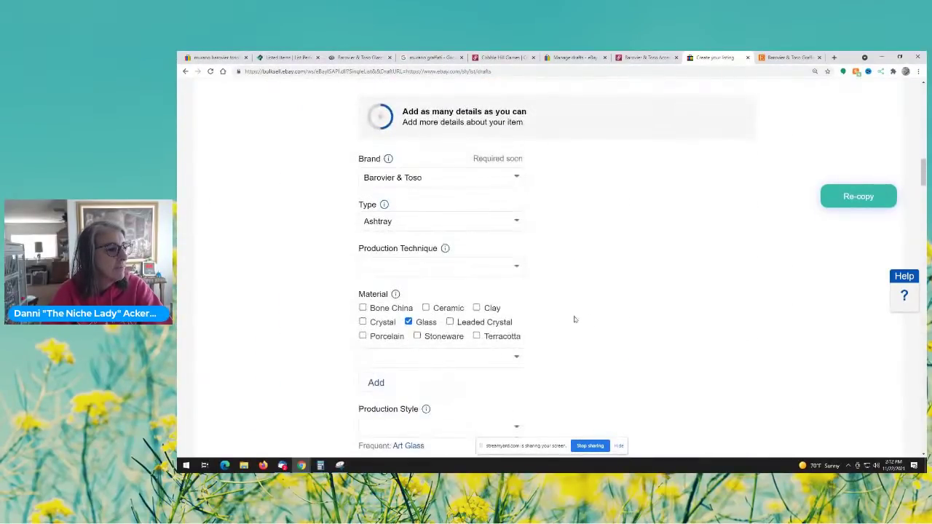
left_click(518, 268)
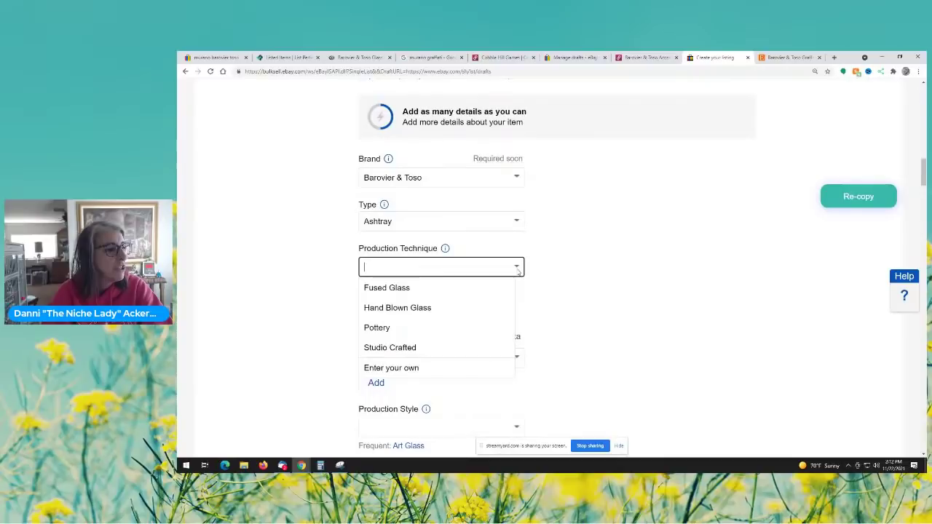
left_click(412, 307)
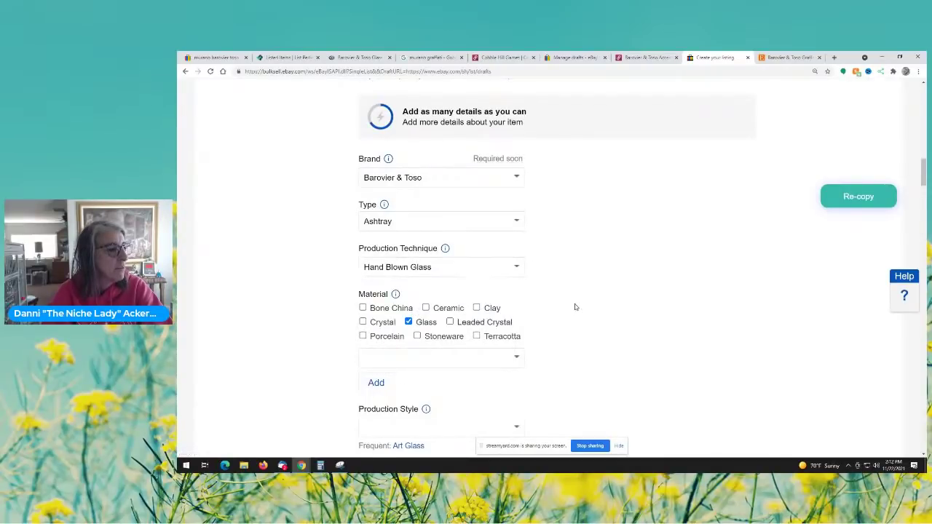
scroll(574, 306, "down", 3)
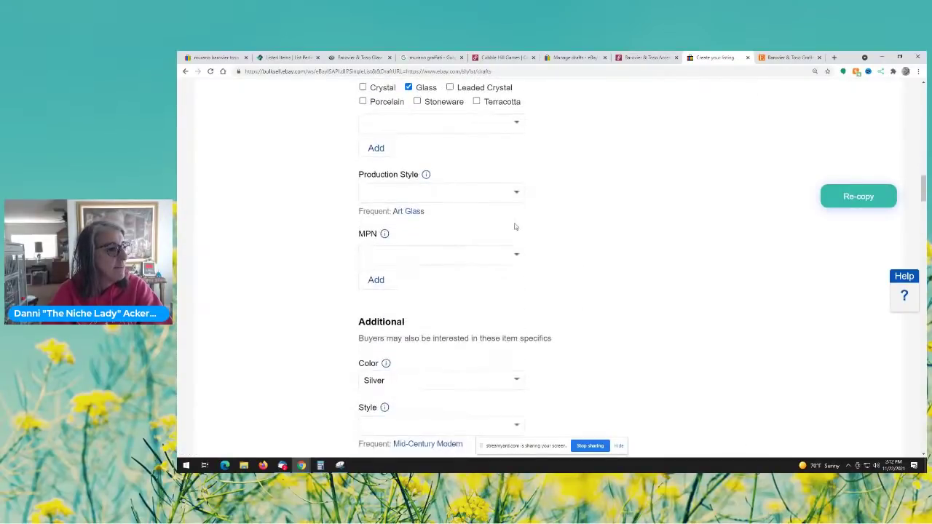
left_click(516, 192)
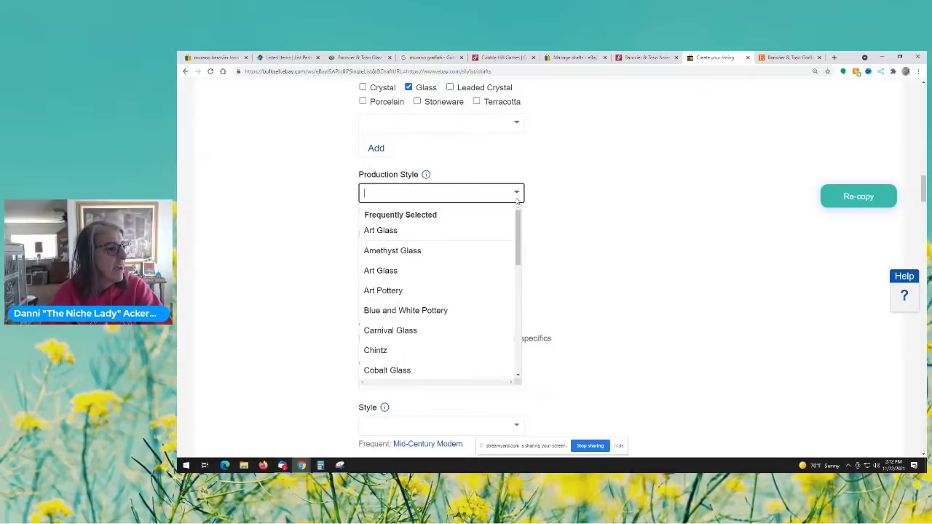
left_click(393, 232)
Step: Set the item's Color to Gold and its Style to Mid-Century Modern
scroll(509, 273, "down", 3)
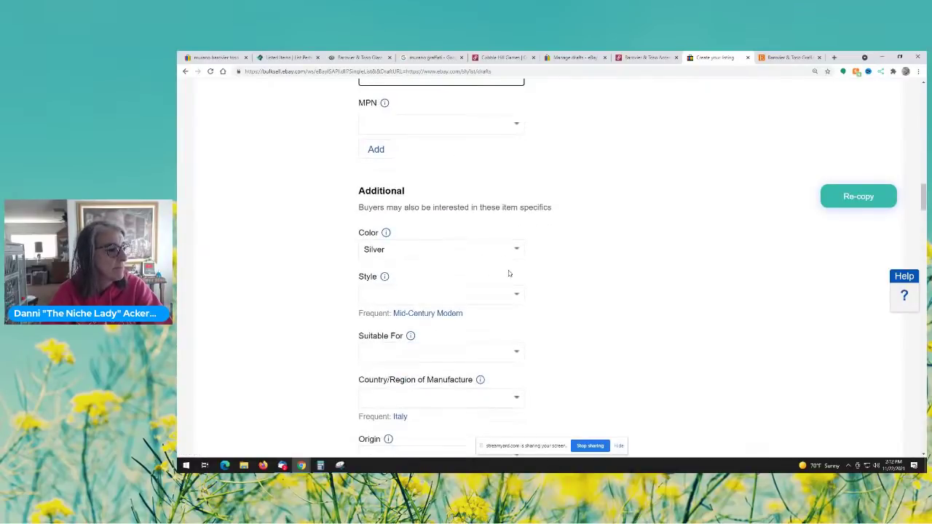
left_click(516, 134)
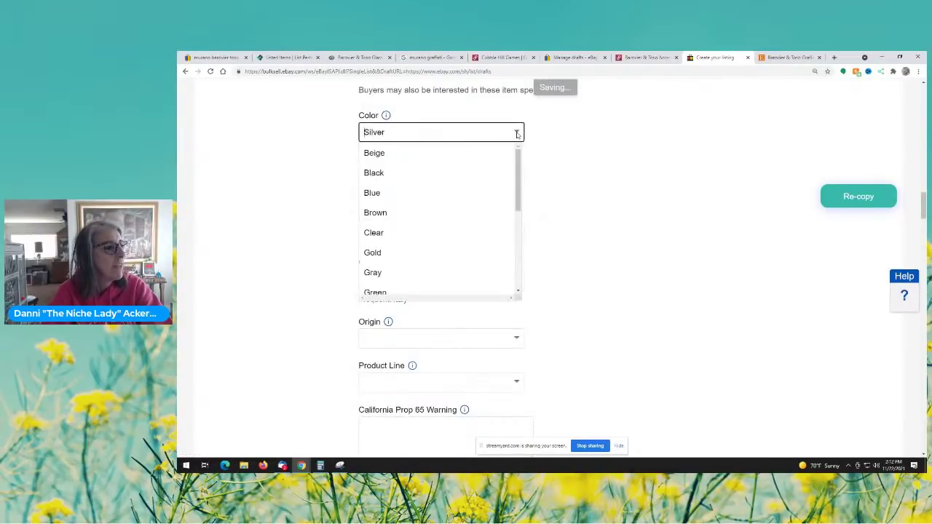
left_click(385, 252)
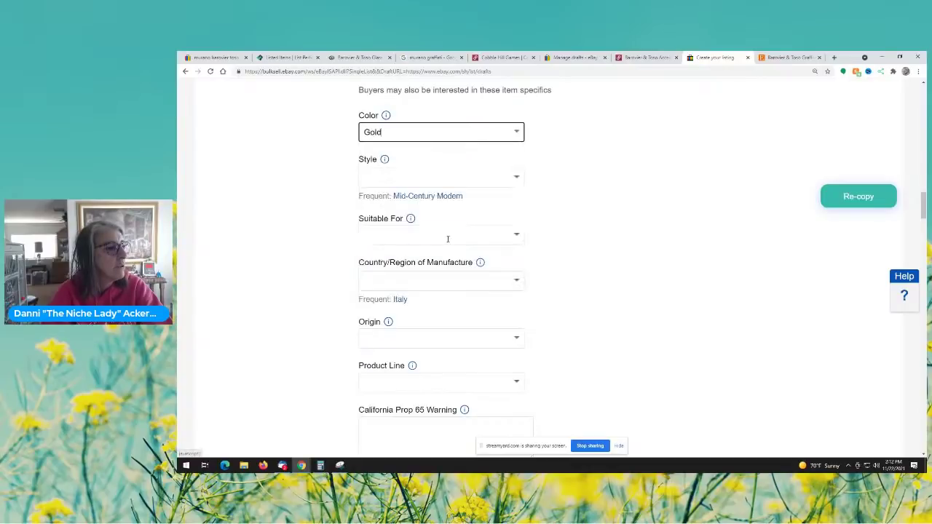
left_click(436, 197)
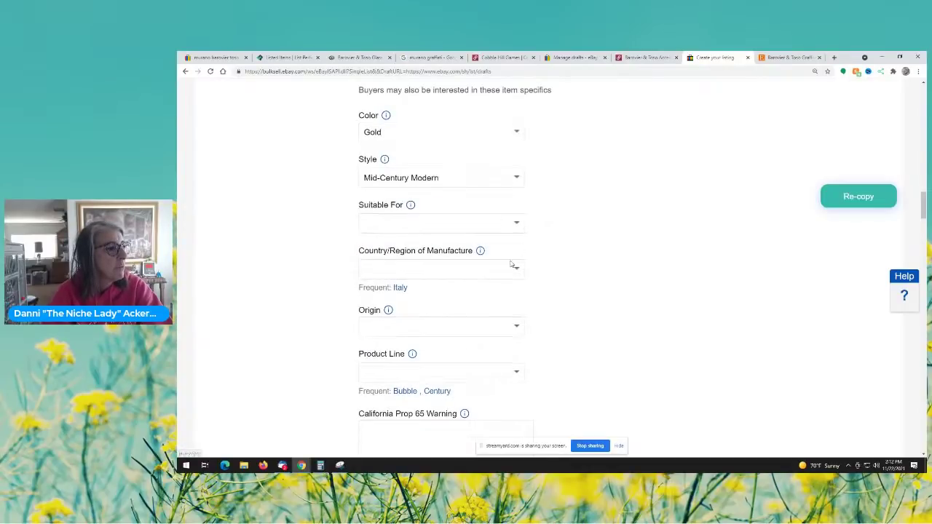
Step: Check the Suitable For options, leaving that specific blank, and set Country/Region of Manufacture to Italy
left_click(516, 224)
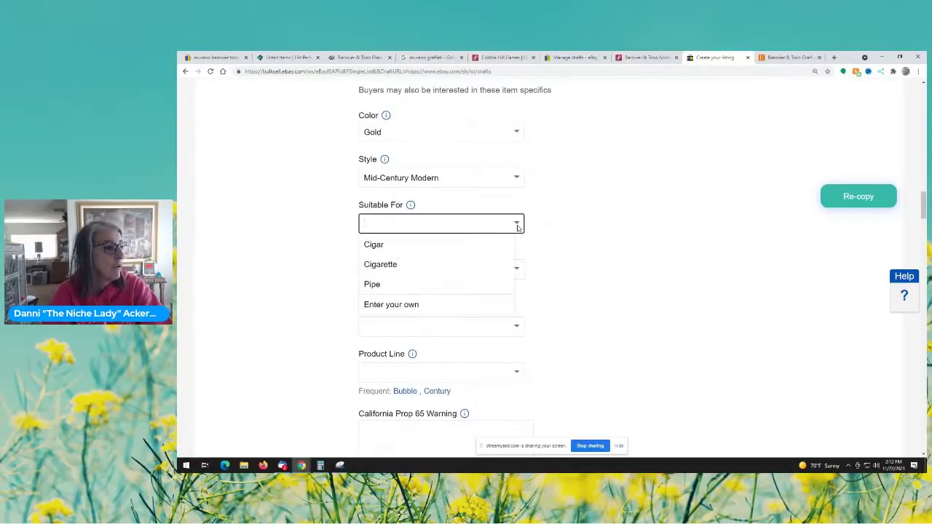
scroll(412, 264, "down", 1)
left_click(542, 237)
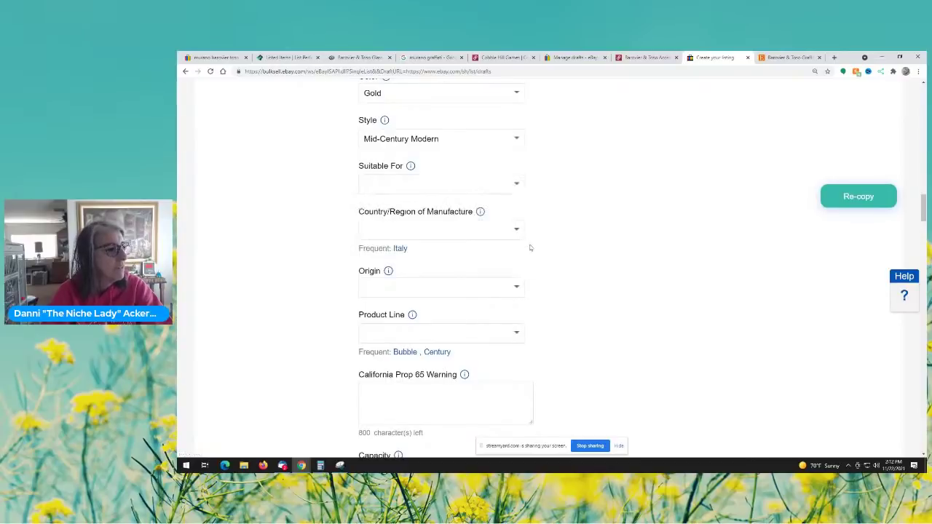
left_click(520, 230)
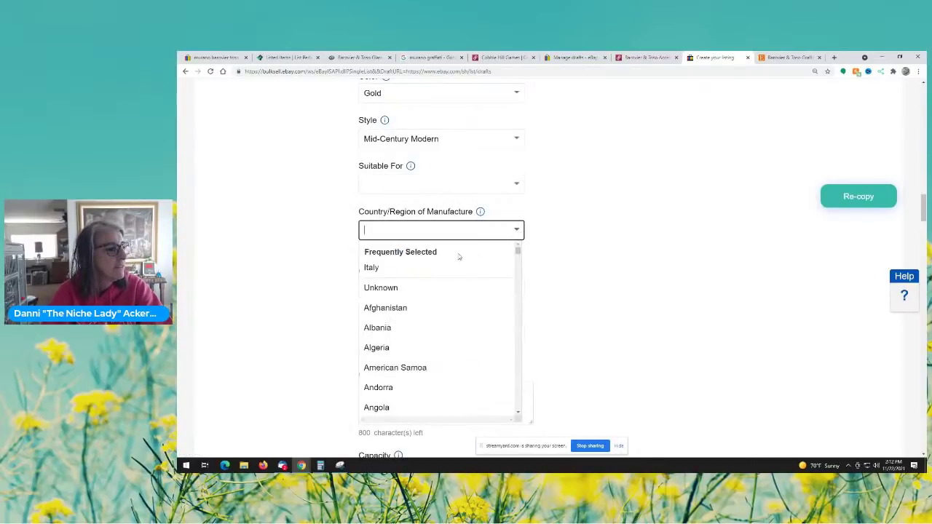
left_click(404, 267)
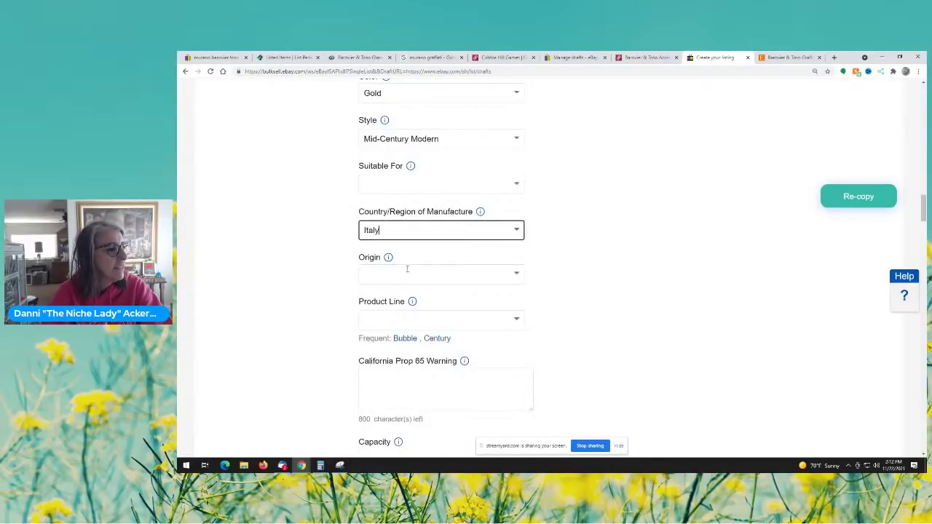
Step: Look through the predefined Origin values in the item specifics and enter Murano as a custom origin
left_click(515, 275)
scroll(435, 351, "down", 3)
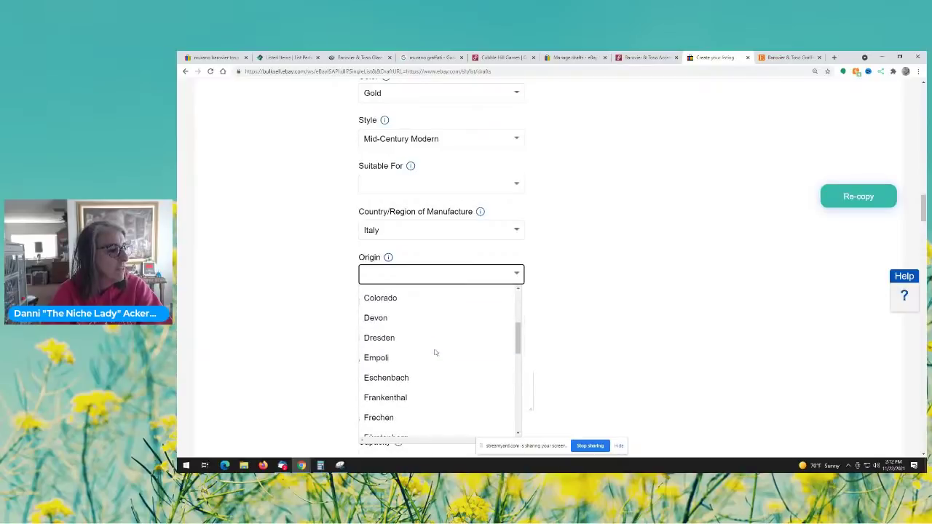
scroll(435, 352, "down", 5)
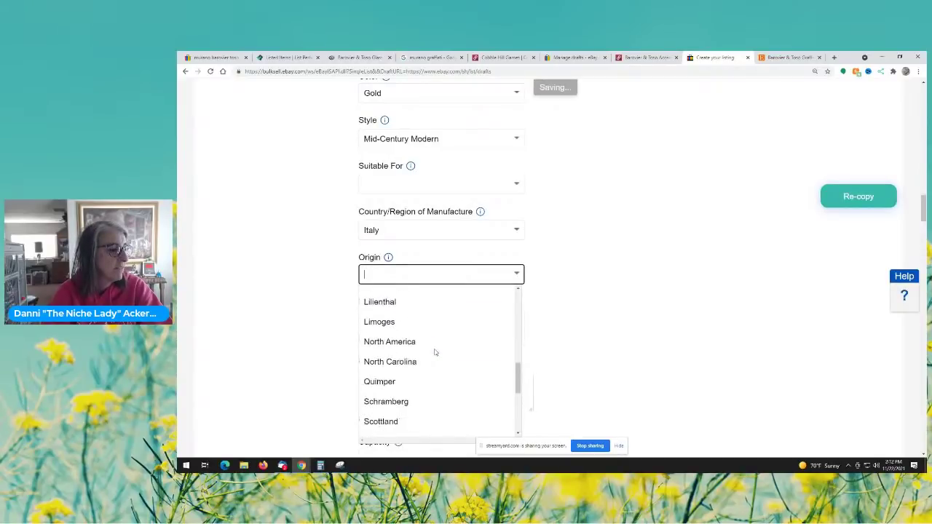
scroll(435, 353, "up", 3)
scroll(434, 353, "down", 3)
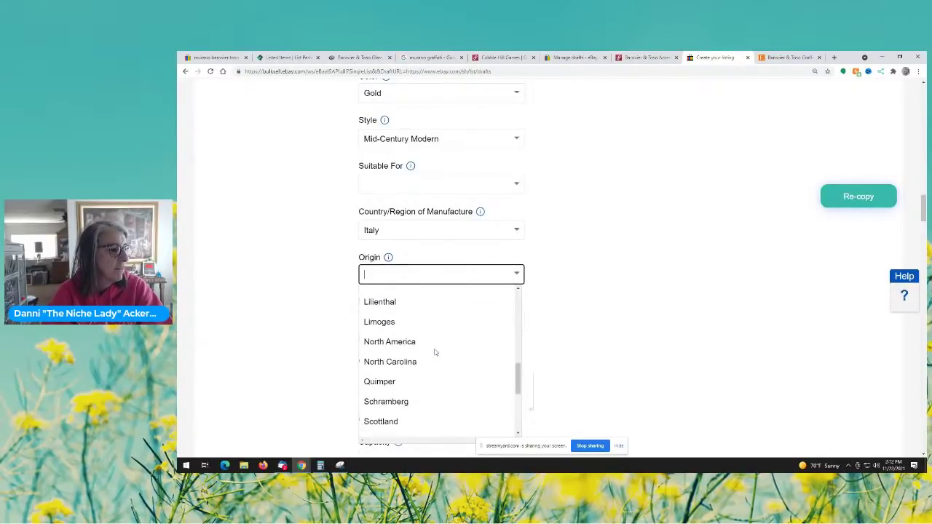
scroll(435, 353, "down", 5)
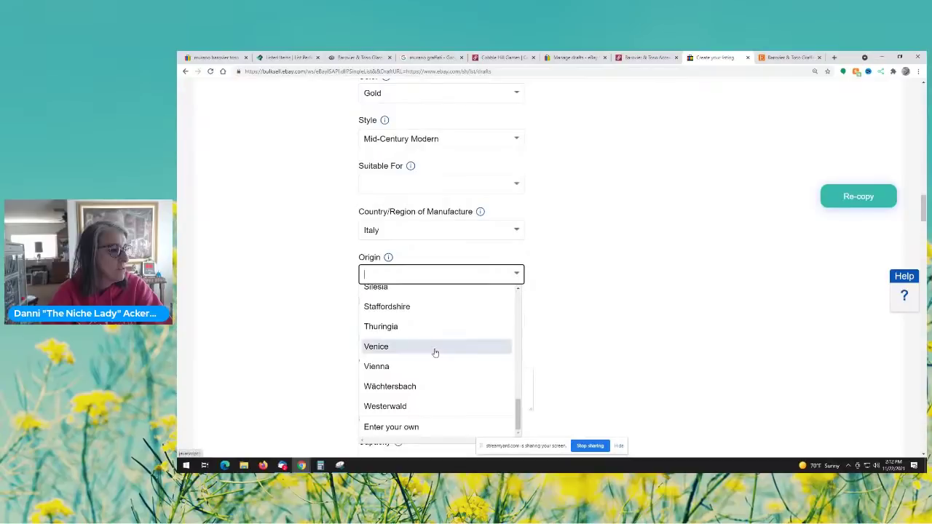
scroll(435, 352, "up", 3)
scroll(435, 352, "up", 4)
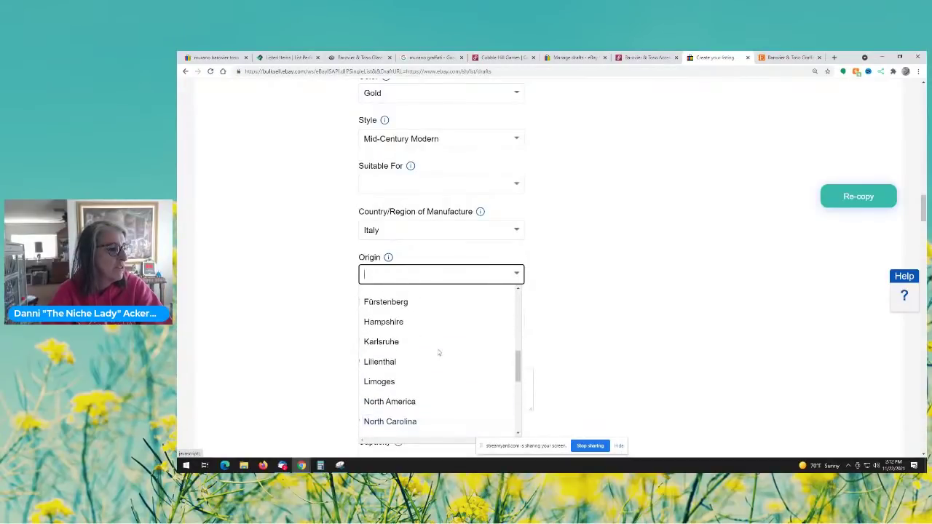
type("Murano")
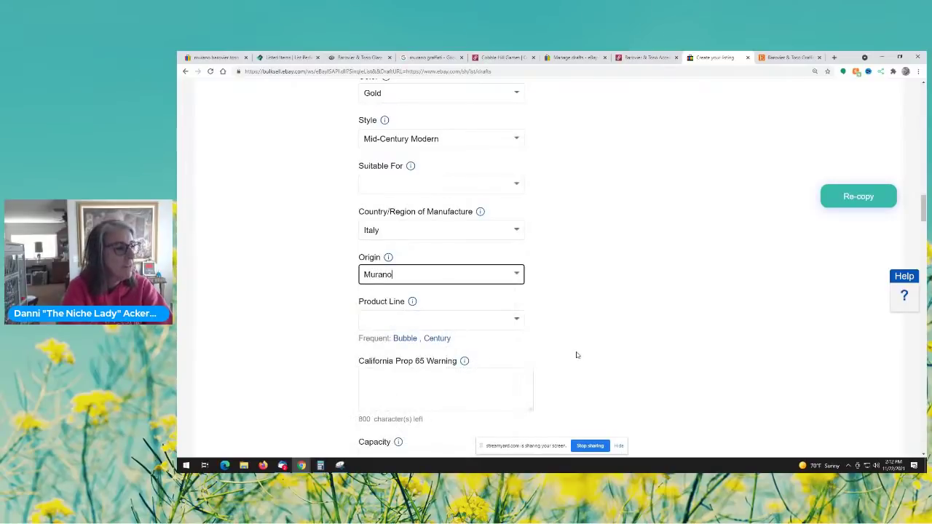
Step: Enter Graffati as the custom Product Line in the item specifics
left_click(517, 321)
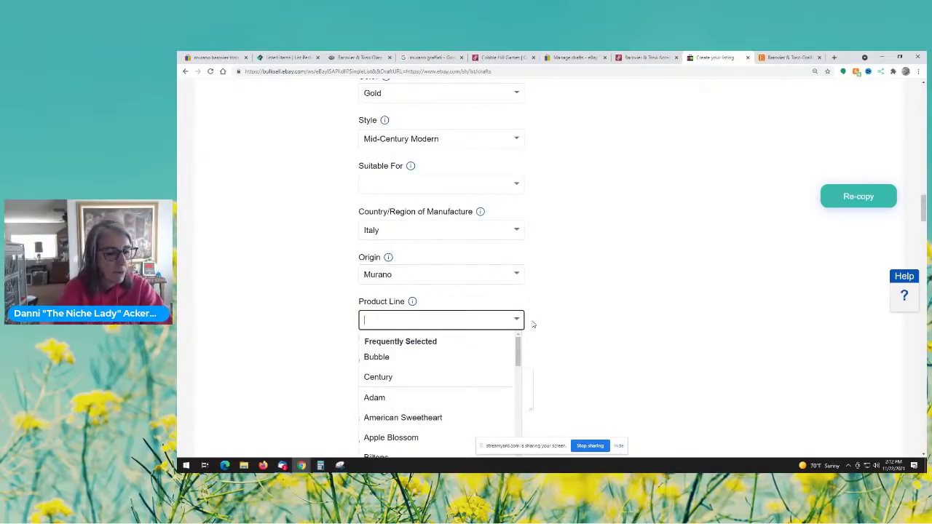
type("Graffiti")
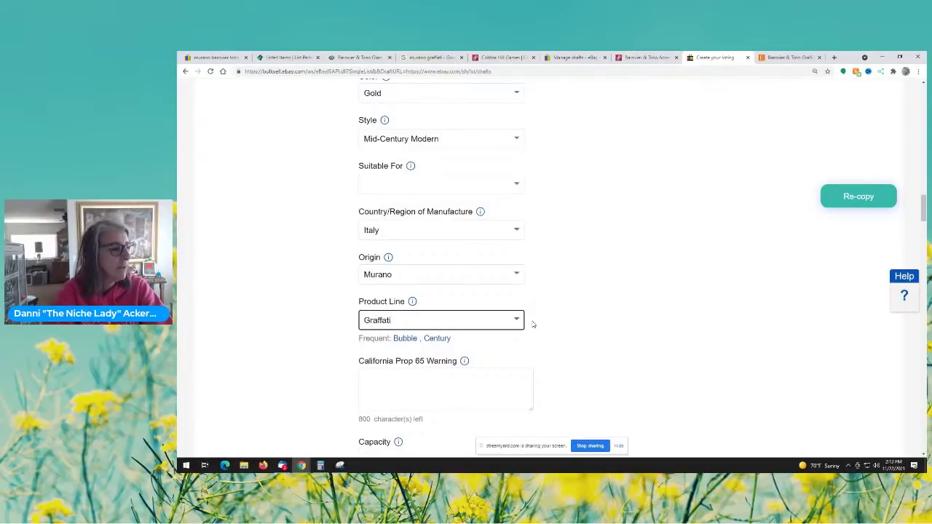
left_click(561, 335)
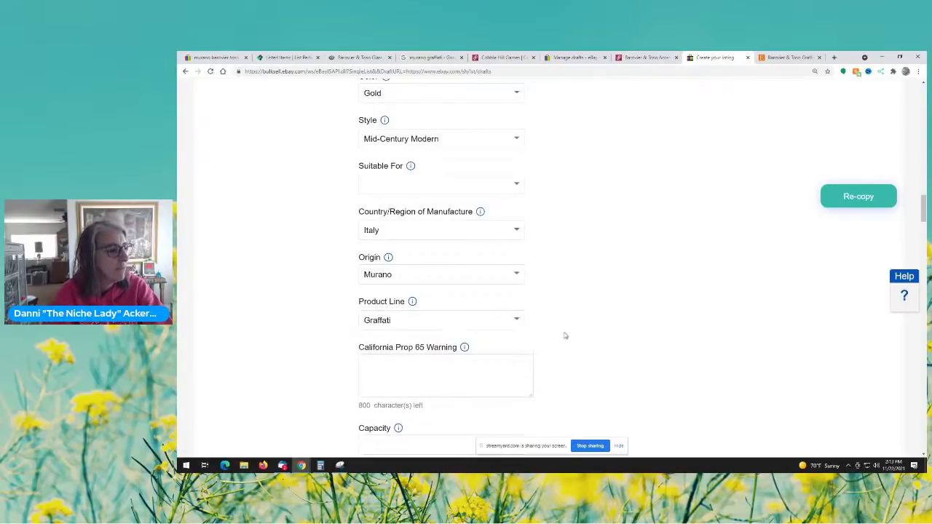
Step: Mark the item as Decorative in the Features specific, leaving Capacity and Custom Bundle blank
scroll(562, 337, "down", 3)
scroll(560, 343, "down", 2)
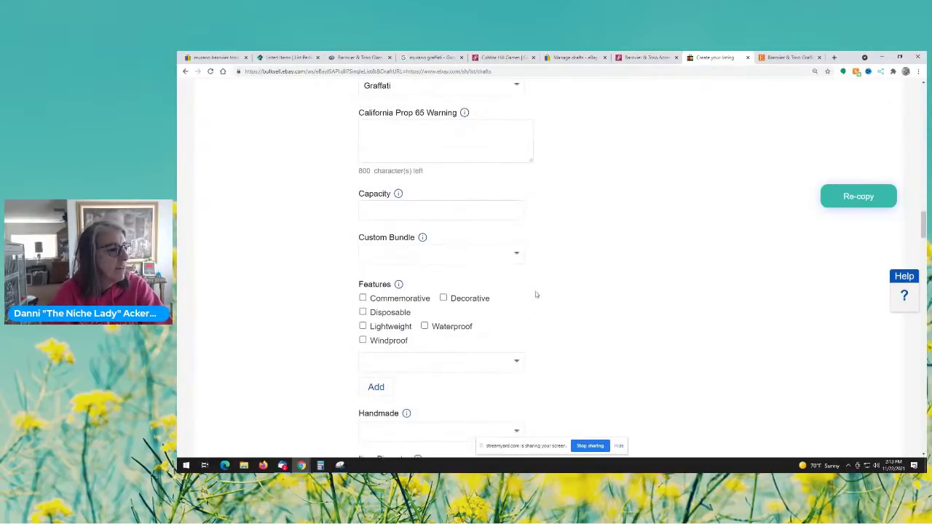
scroll(536, 295, "down", 2)
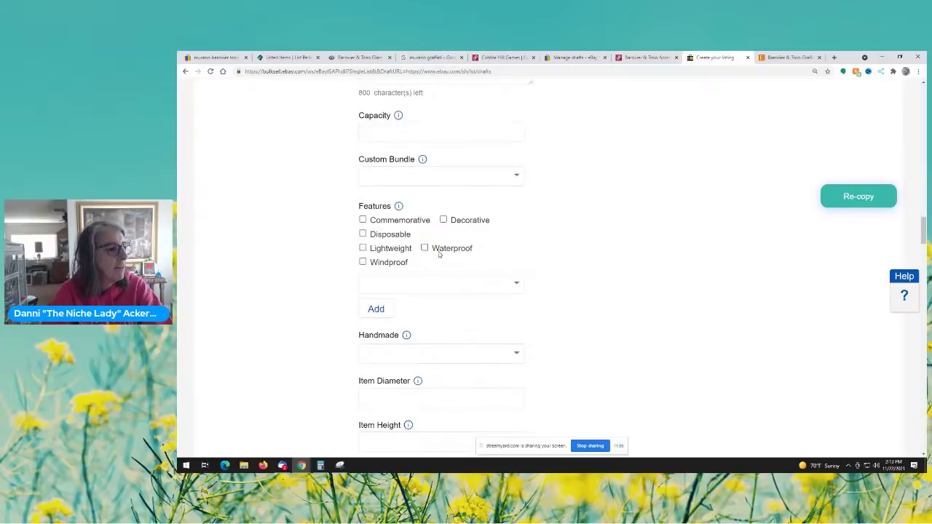
left_click(443, 220)
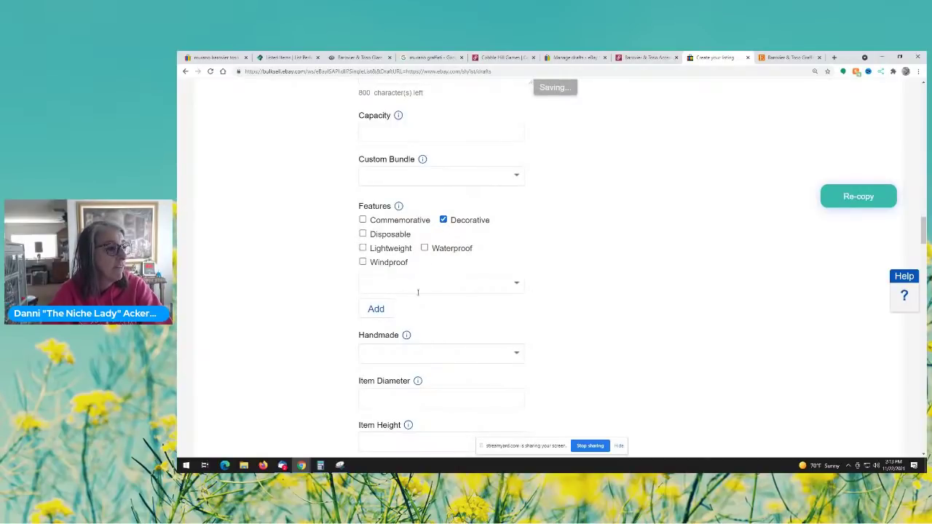
Step: Set Time Period Manufactured to 1950-1959, leaving the size, weight, model, shape and theme specifics blank
scroll(417, 292, "down", 3)
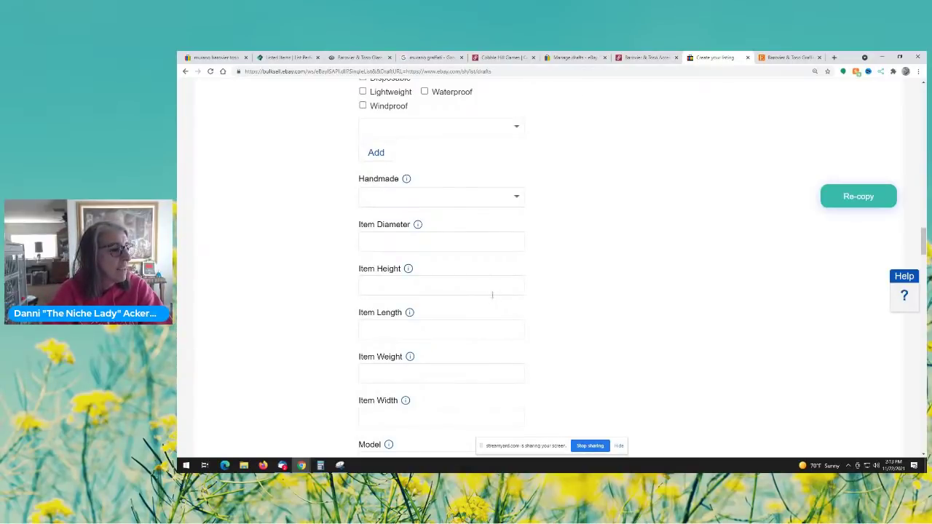
scroll(437, 233, "down", 2)
scroll(454, 264, "down", 1)
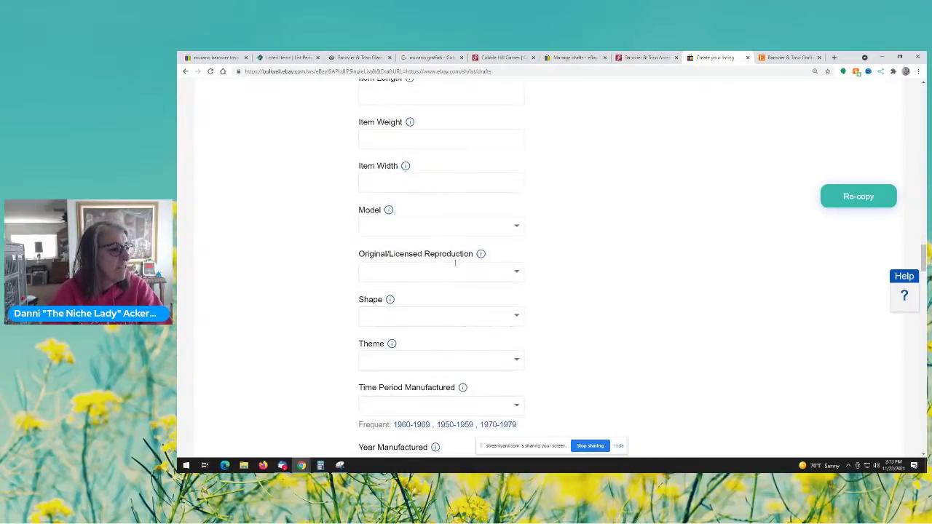
scroll(436, 279, "down", 2)
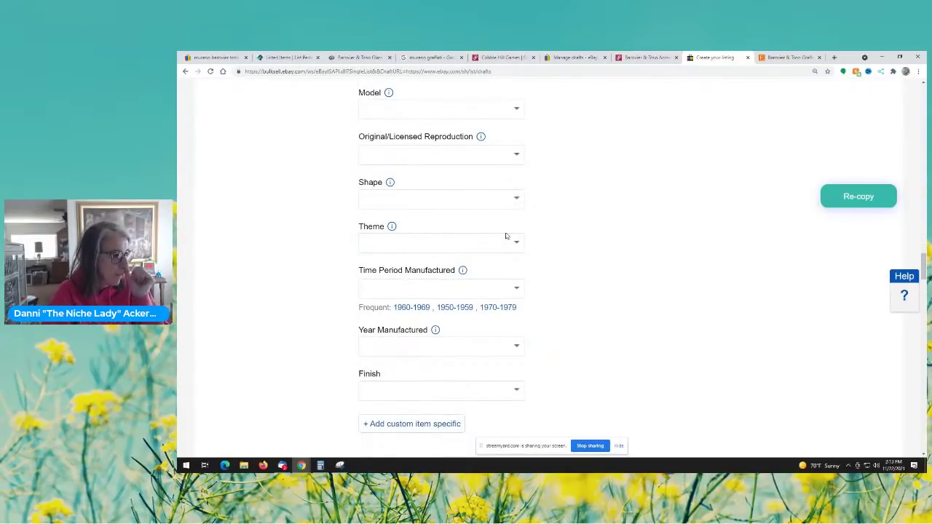
scroll(513, 238, "down", 1)
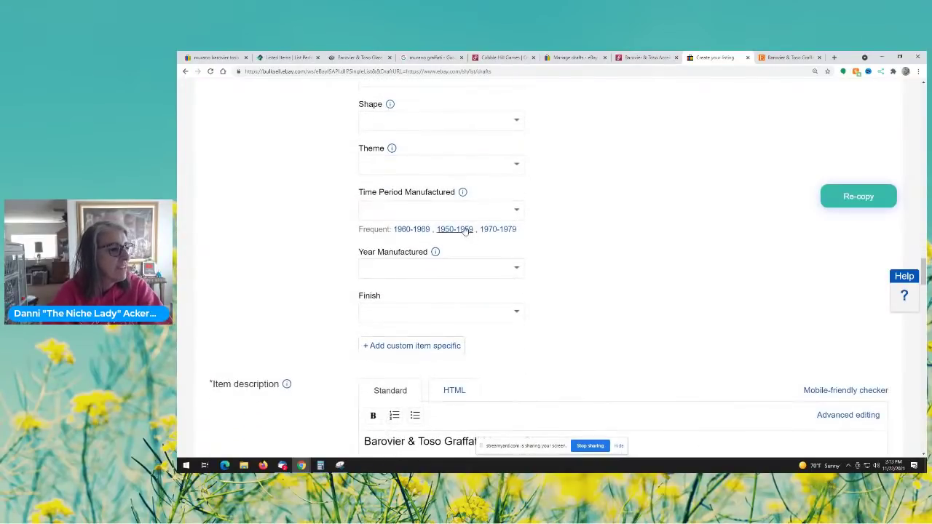
left_click(461, 231)
scroll(550, 270, "down", 1)
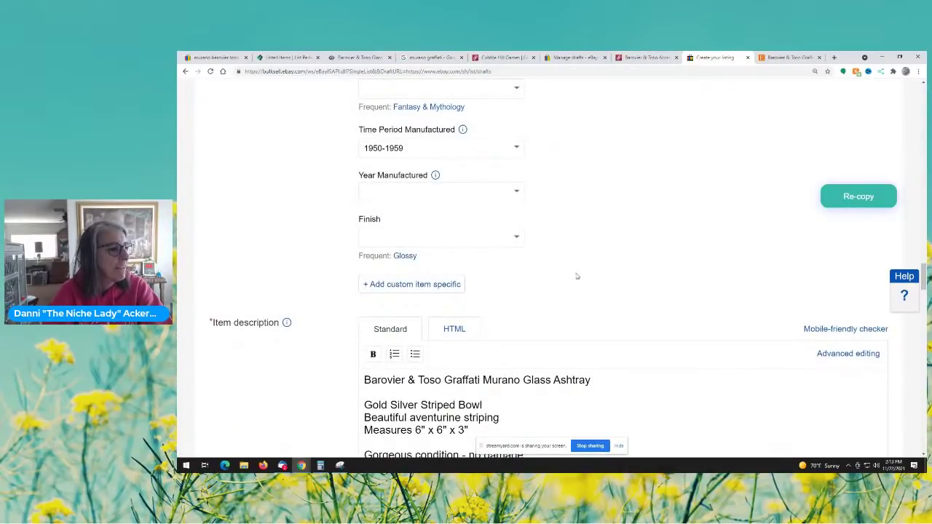
Step: Set the Buy It Now price to 500.00 in the selling details
scroll(572, 274, "down", 3)
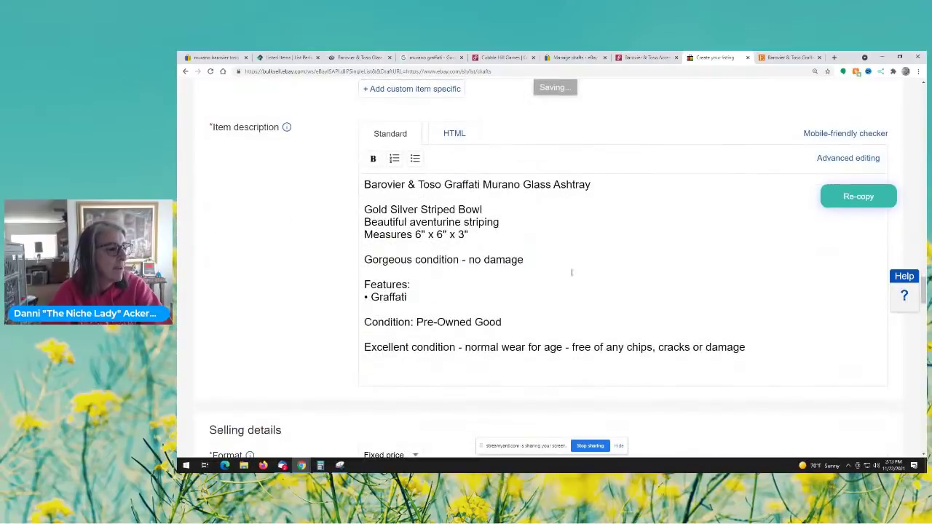
scroll(572, 273, "down", 3)
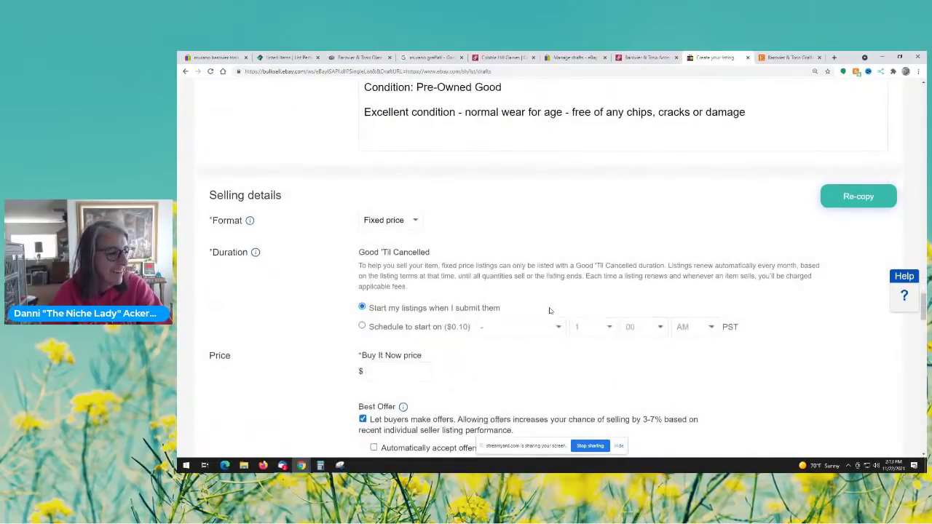
scroll(549, 310, "down", 2)
left_click(404, 216)
type("5")
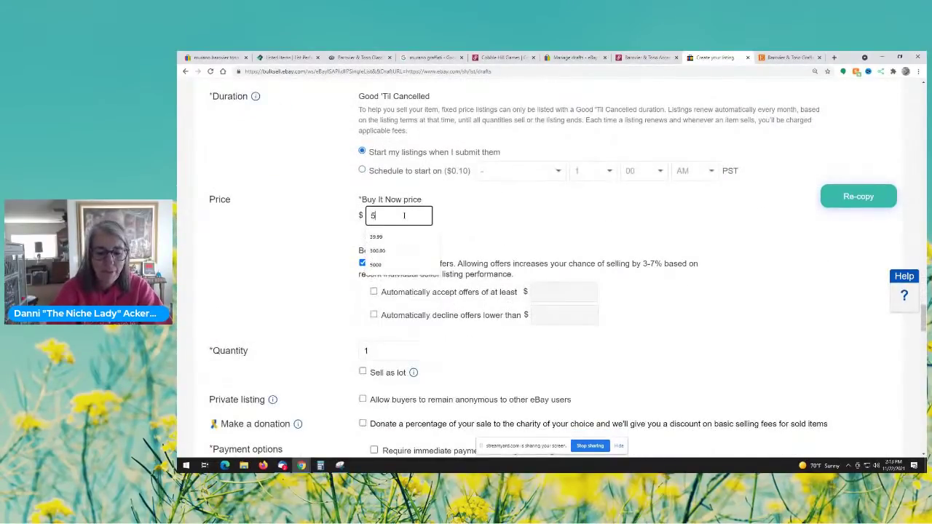
type("00.00")
left_click(556, 233)
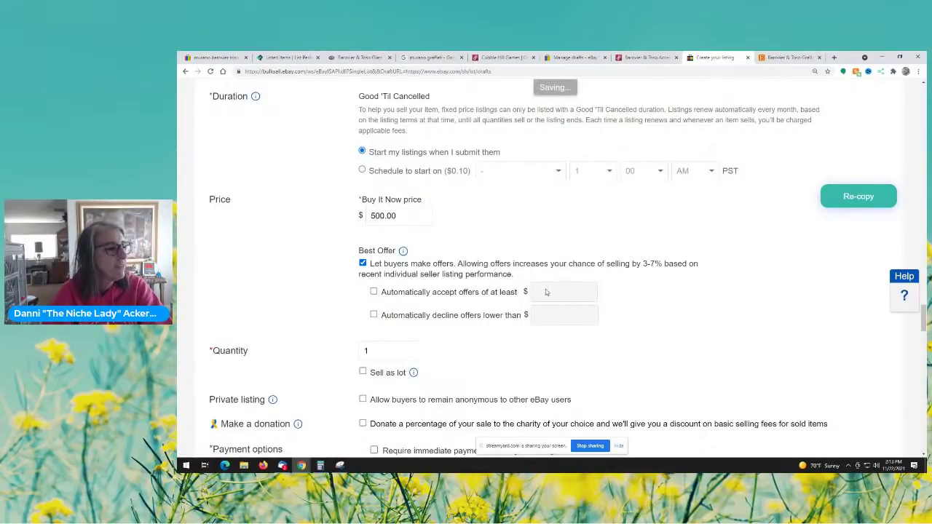
Step: Clear the Worldwide Ship to destination of the calculated international shipping service
scroll(547, 291, "down", 6)
scroll(546, 292, "down", 3)
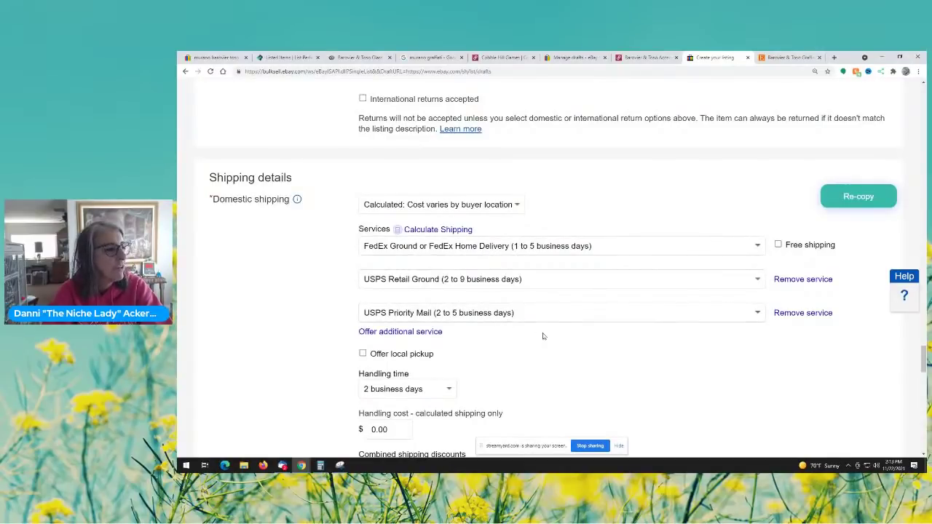
scroll(542, 336, "down", 4)
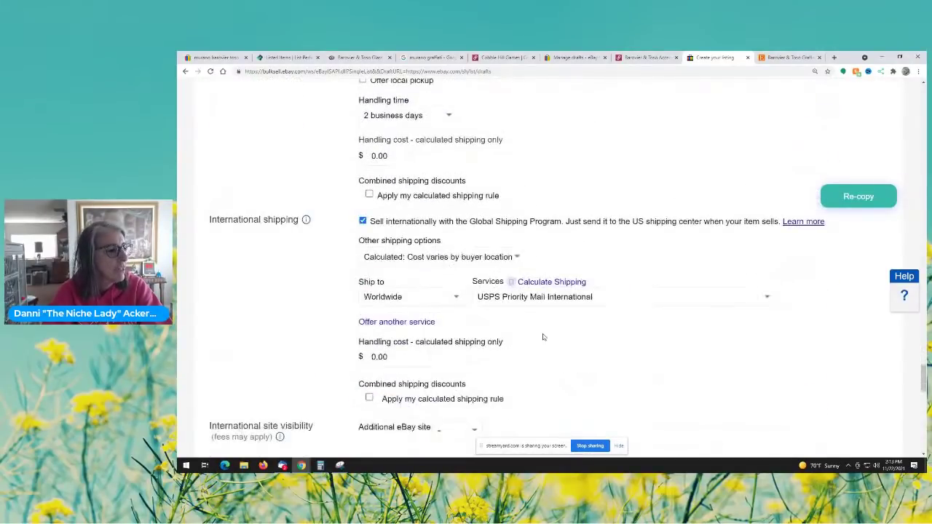
scroll(542, 336, "down", 2)
scroll(542, 336, "up", 2)
left_click(410, 258)
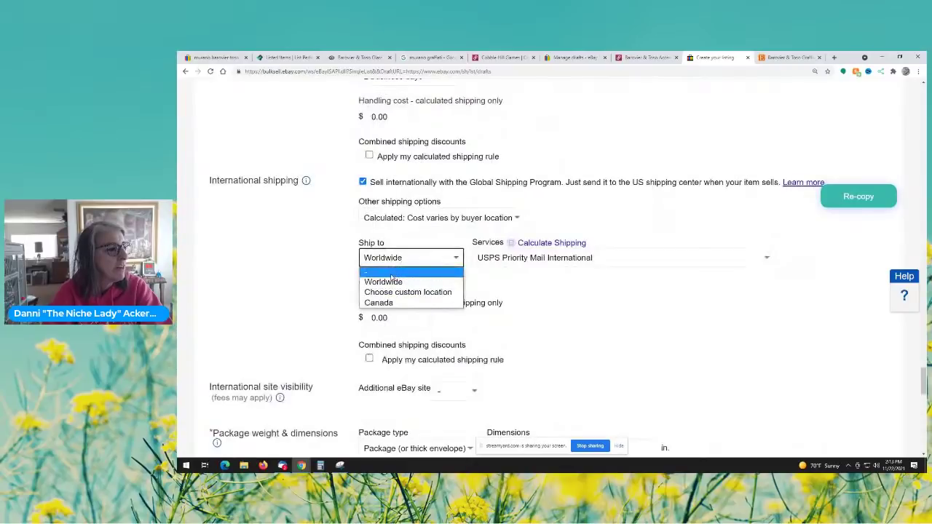
left_click(391, 275)
left_click(527, 264)
left_click(611, 310)
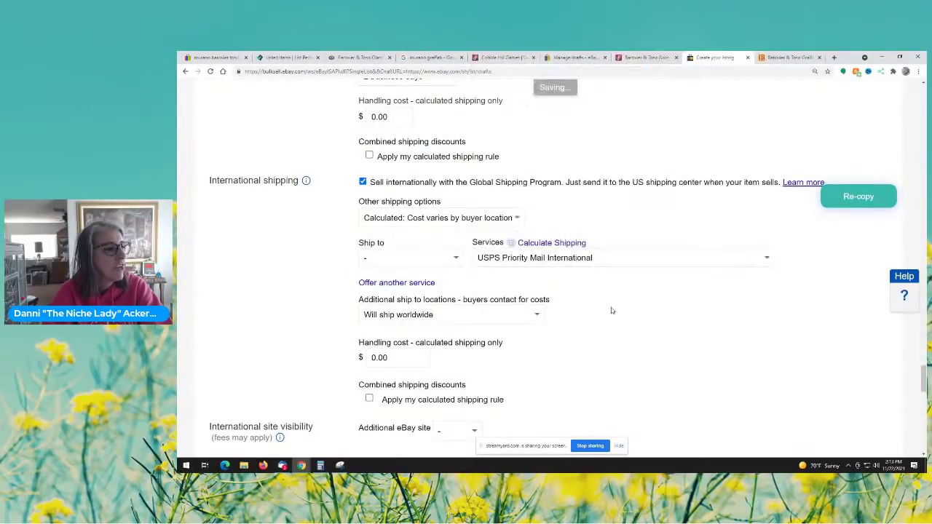
Step: Set the other international shipping options to None, keeping only the Global Shipping Program
left_click(443, 259)
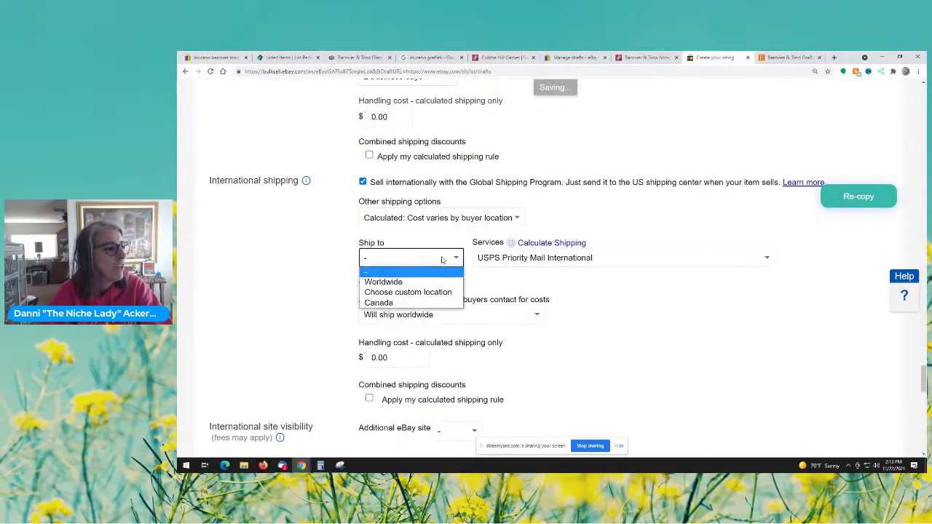
left_click(405, 274)
left_click(513, 263)
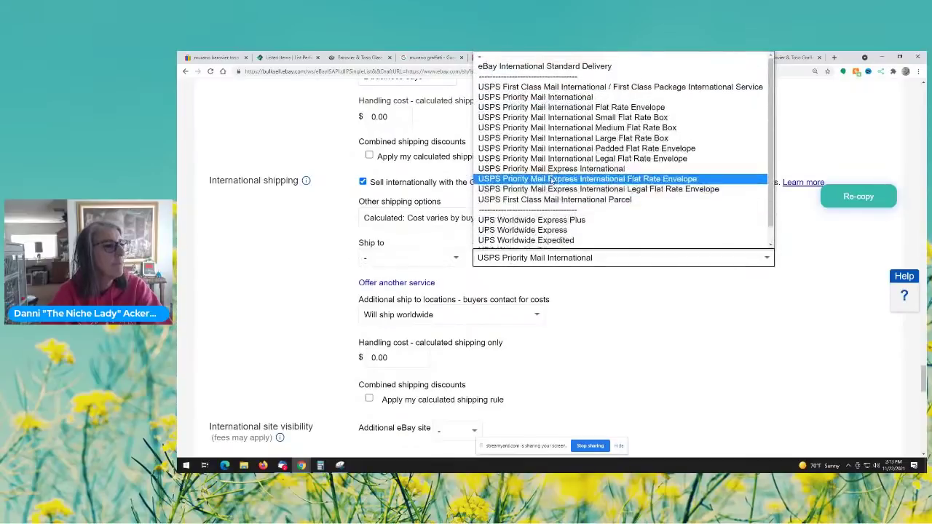
left_click(437, 218)
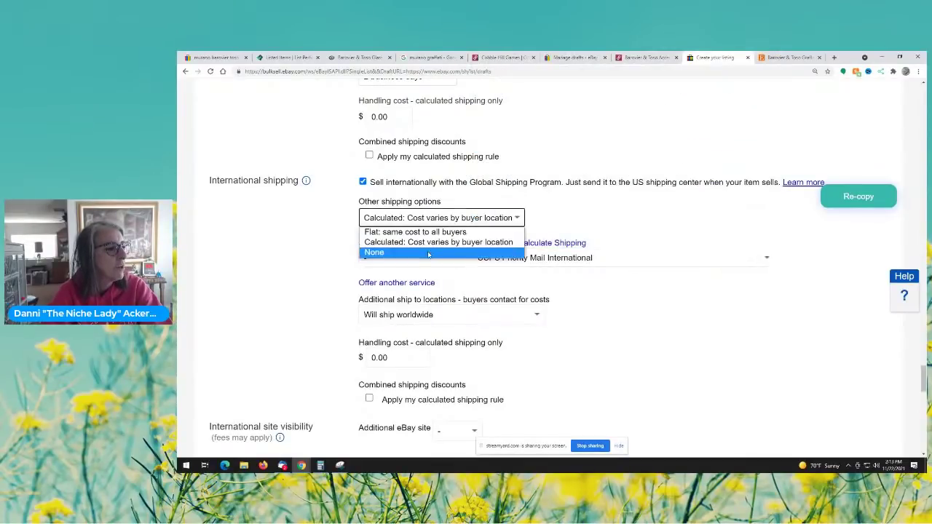
left_click(393, 252)
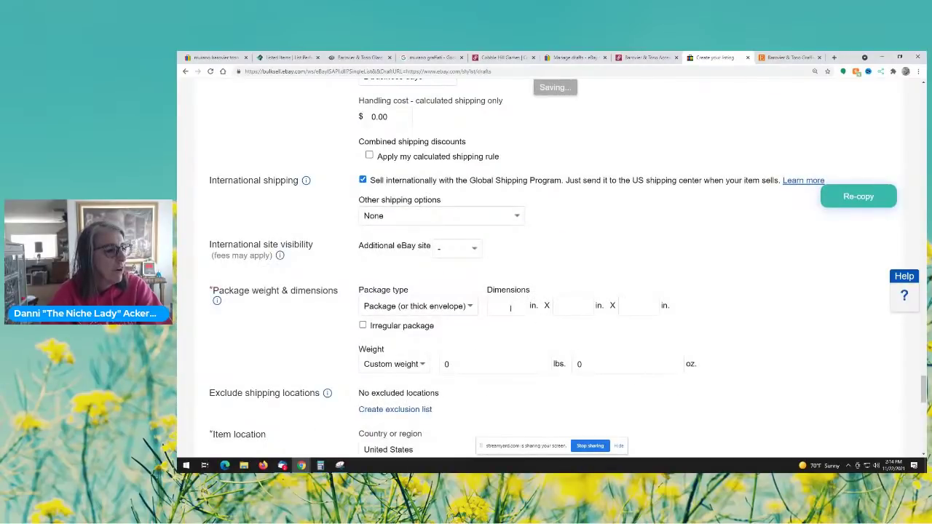
Step: Set the package dimensions to 12 x 12 x 12 inches
left_click(510, 306)
type("12")
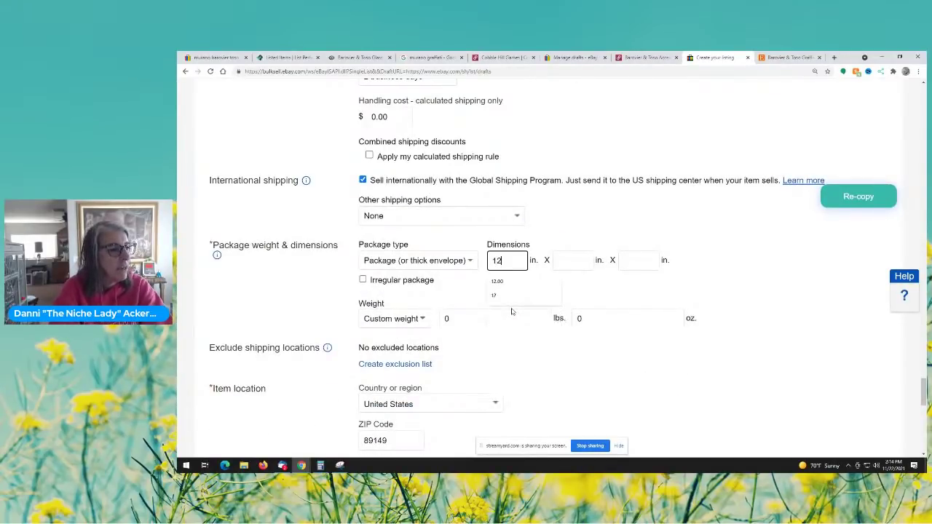
key("Tab")
type("12")
key("Tab")
type("12")
key("Tab")
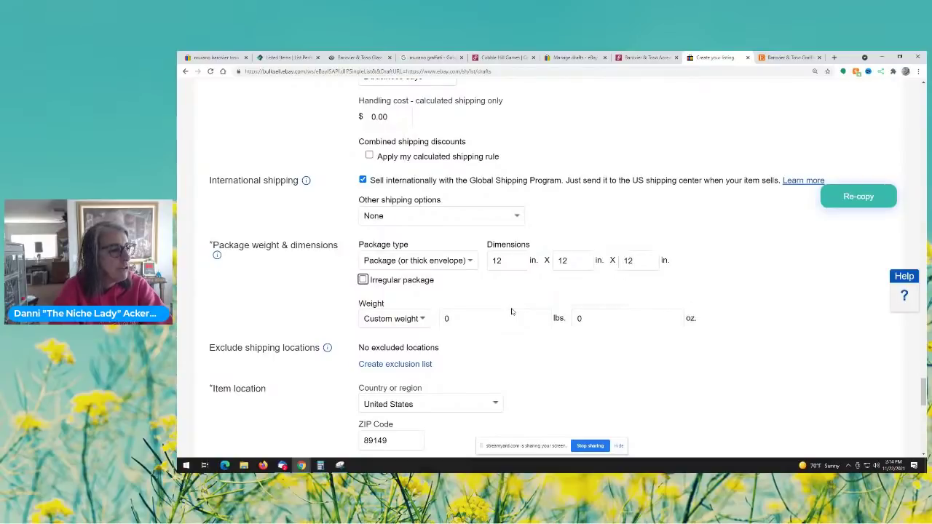
Step: Set the custom package weight to 5 lbs, leaving the ounces at 0
left_click(511, 313)
left_click_drag(470, 318, 427, 323)
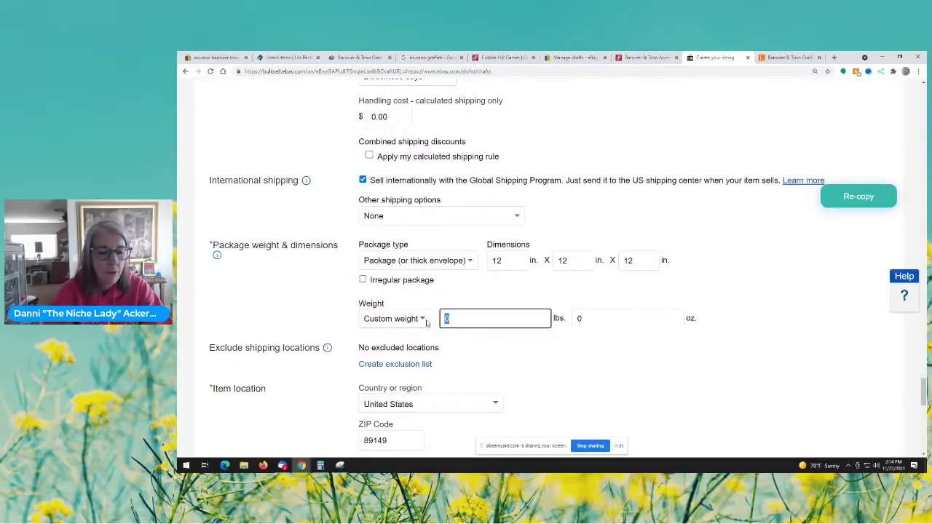
type("5")
key("Tab")
left_click(597, 384)
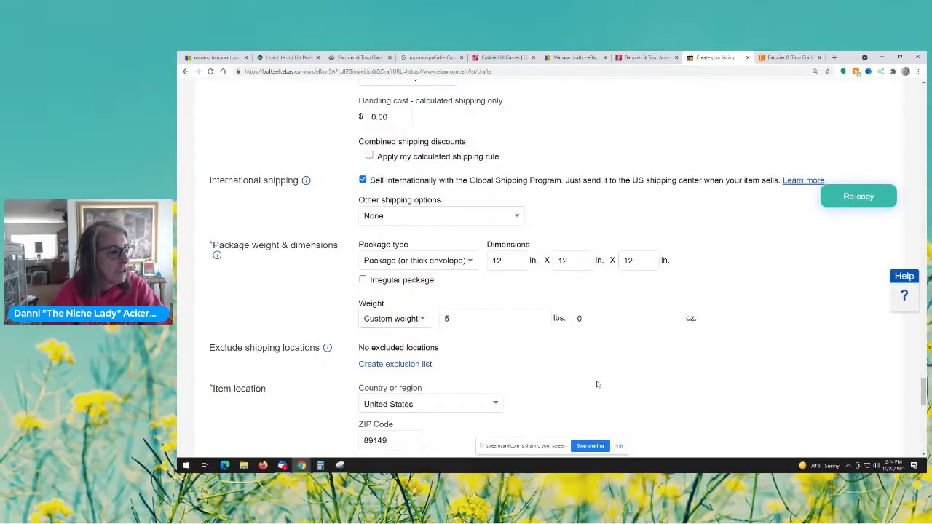
Step: List the completed Barovier & Toso bowl for sale on eBay
scroll(641, 355, "down", 3)
scroll(642, 360, "down", 3)
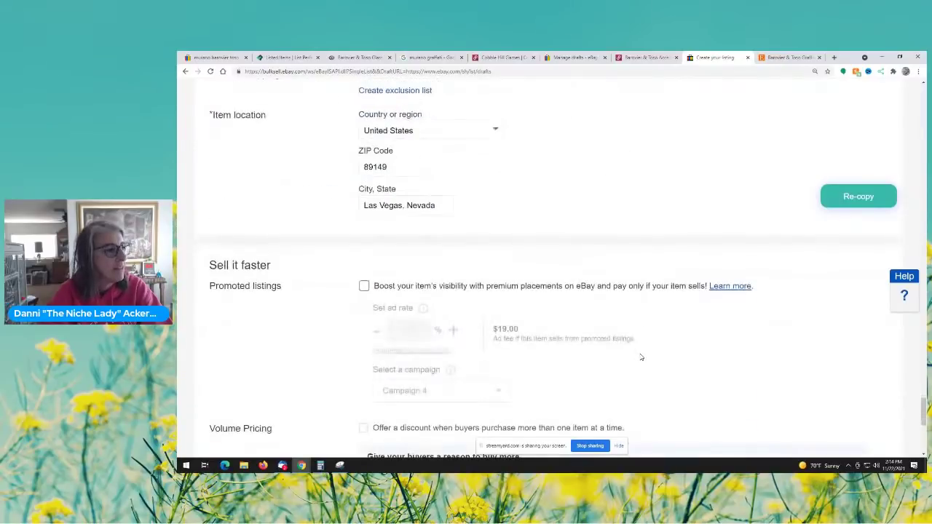
scroll(587, 379, "down", 5)
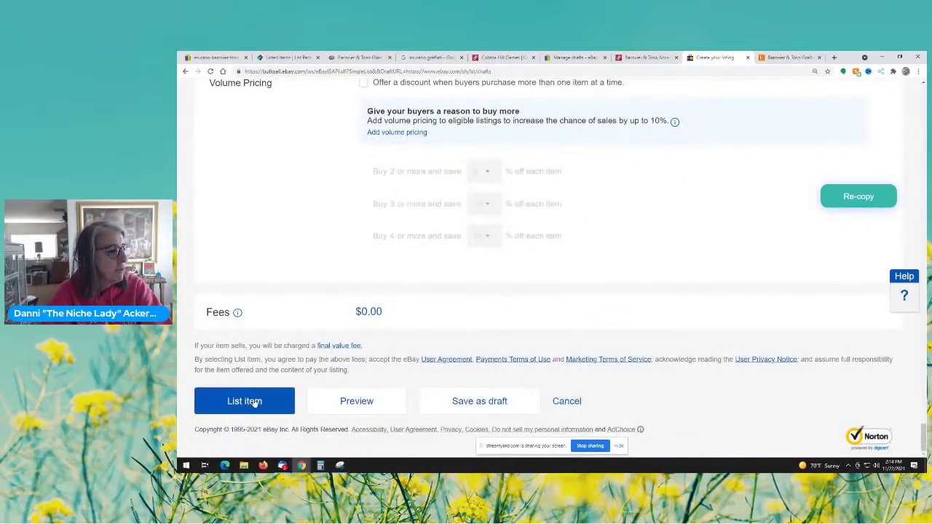
left_click(245, 401)
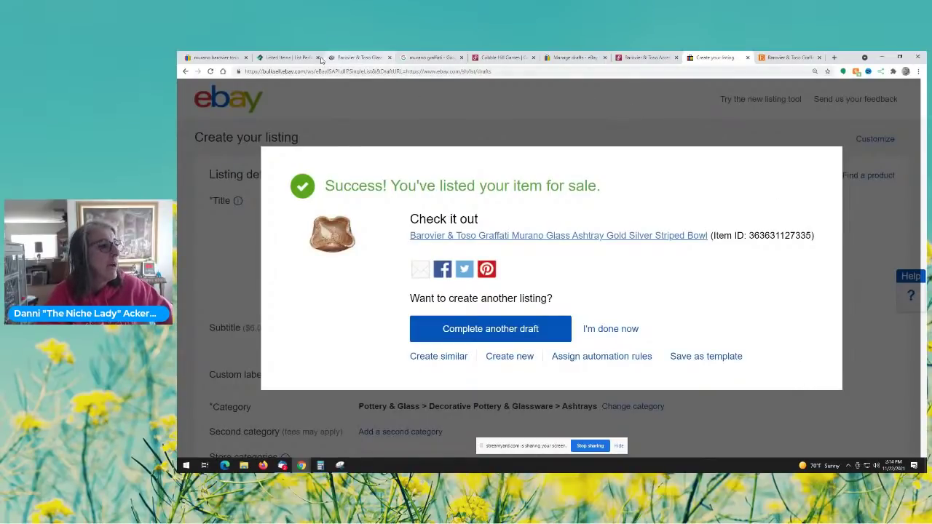
Step: Switch to List Perfectly and look over the bowl's entry in the listed items
left_click(292, 60)
left_click(697, 384)
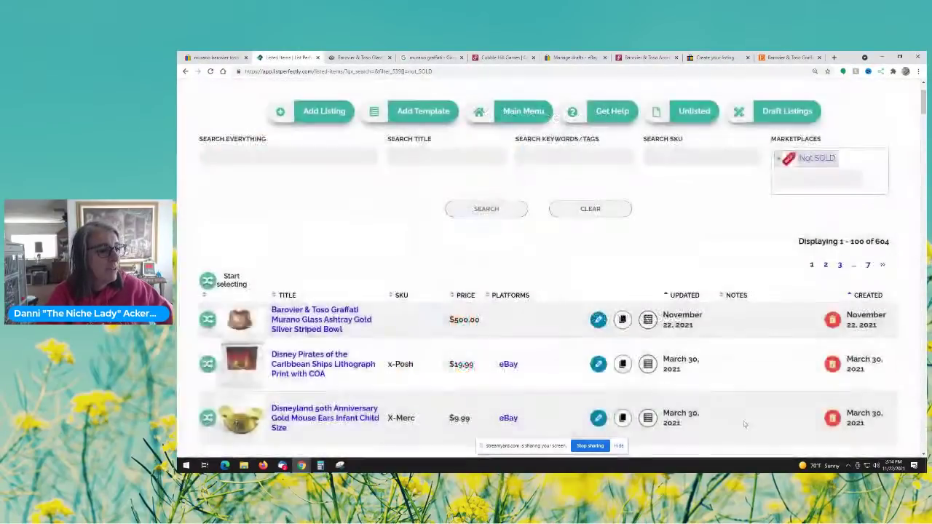
scroll(723, 356, "down", 2)
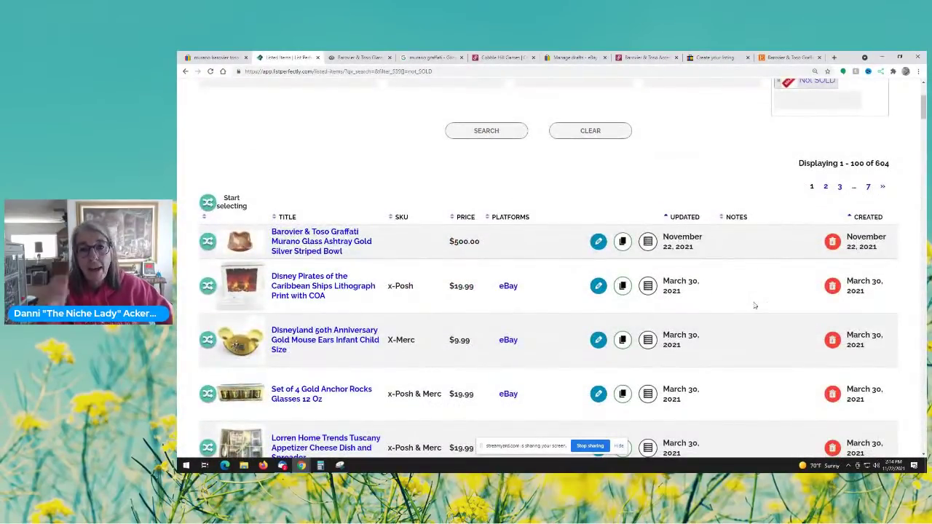
Step: In the bowl's Etsy draft, set the maker to Another company or person, the type to A finished product, and the date to 1950s
left_click(790, 56)
scroll(726, 345, "up", 7)
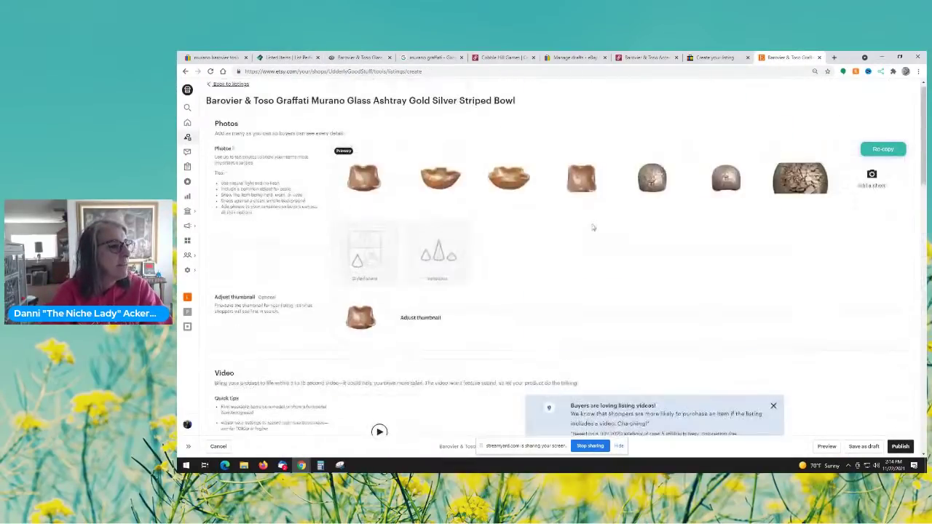
scroll(585, 241, "down", 2)
scroll(510, 275, "up", 3)
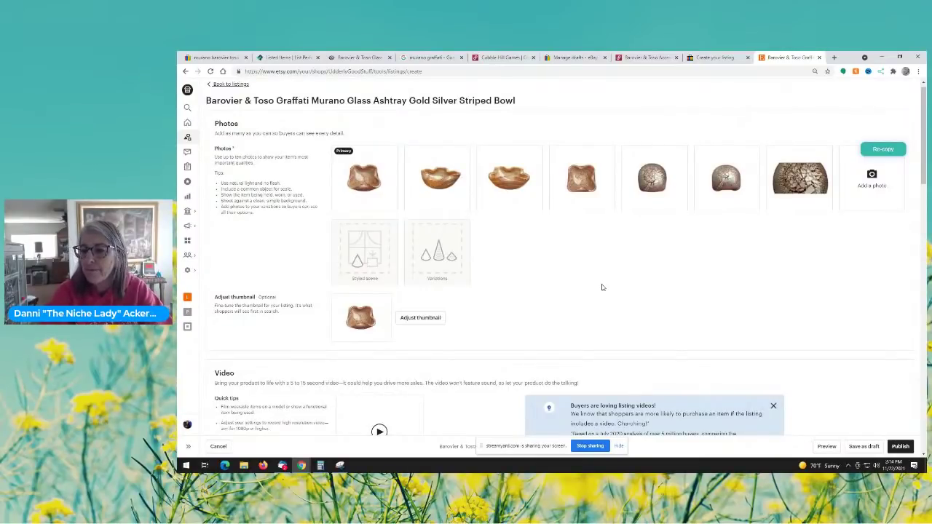
scroll(631, 288, "down", 5)
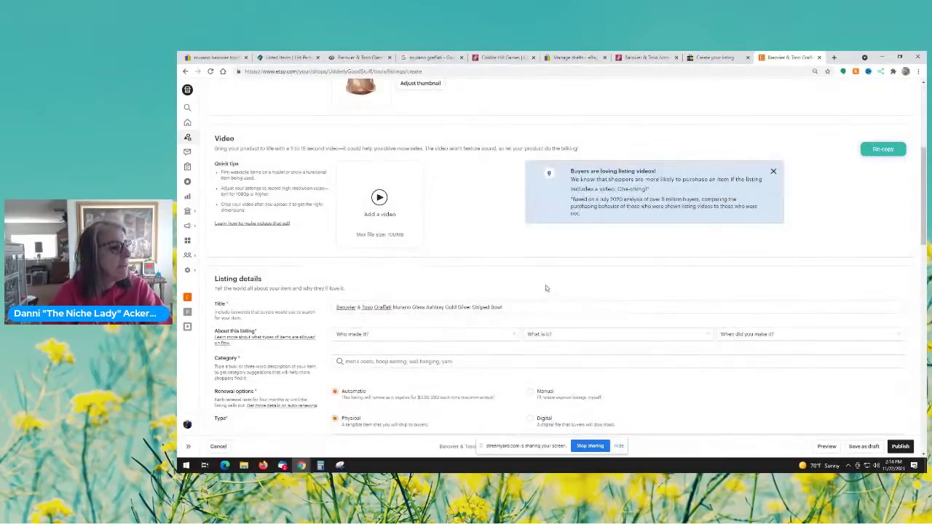
left_click(437, 217)
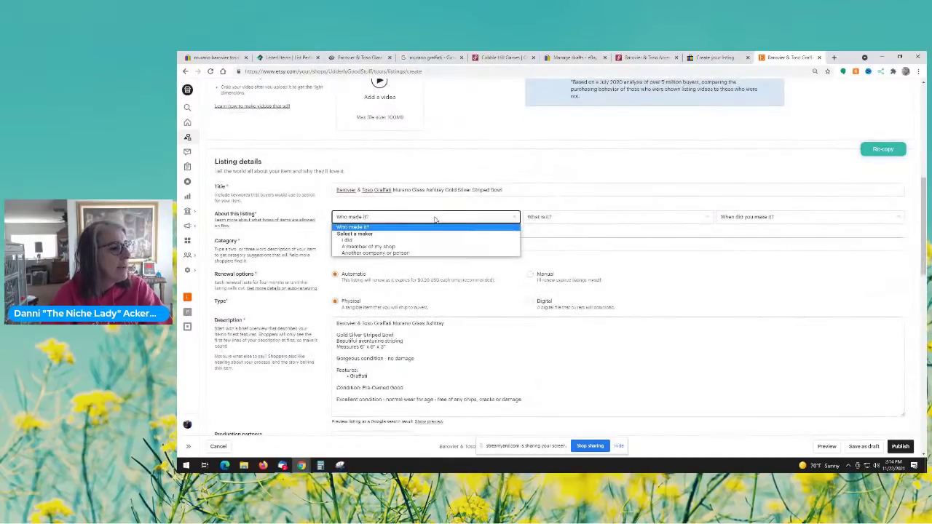
left_click(400, 252)
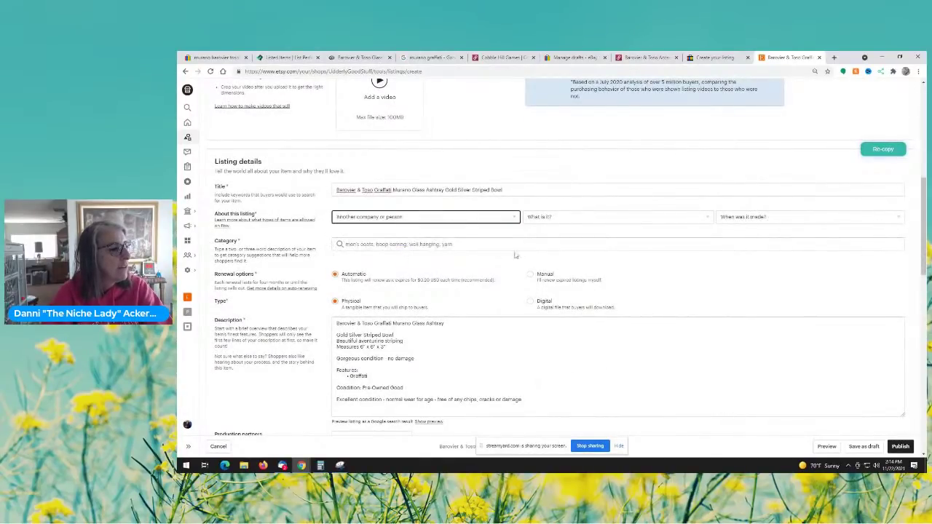
left_click(564, 218)
left_click(571, 241)
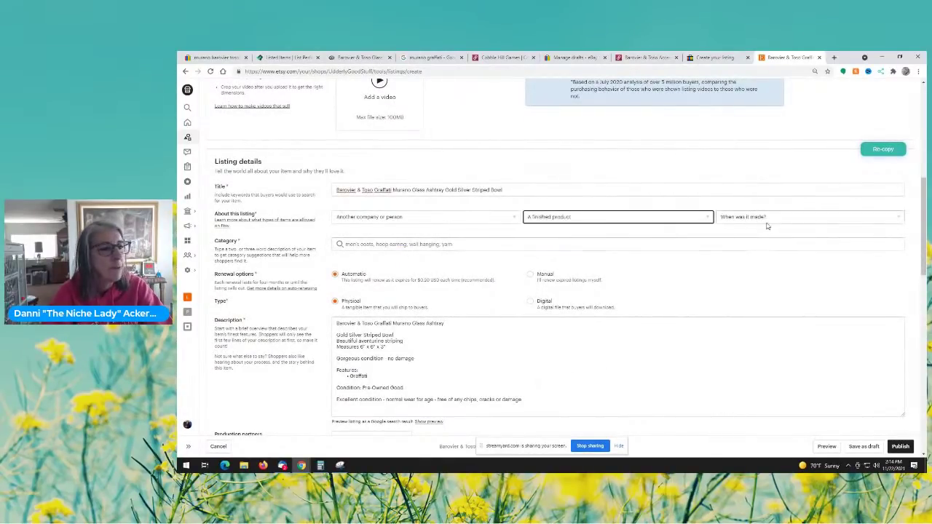
left_click(768, 221)
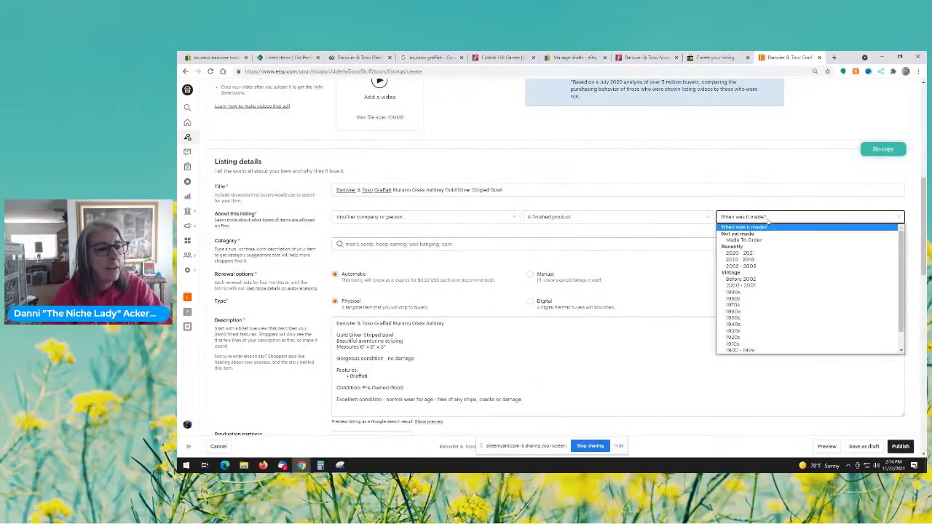
left_click(750, 318)
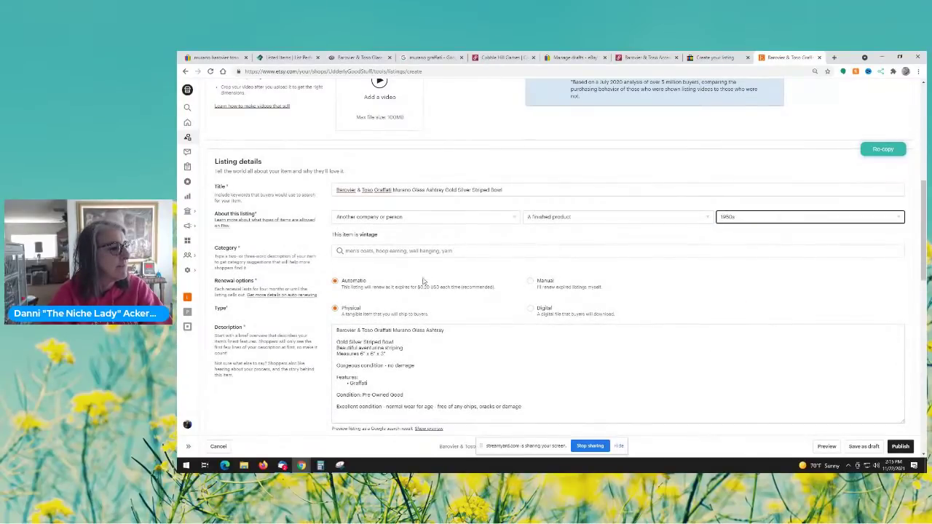
Step: Search the Etsy categories for "art glass" and choose Collectible Glass
left_click(379, 251)
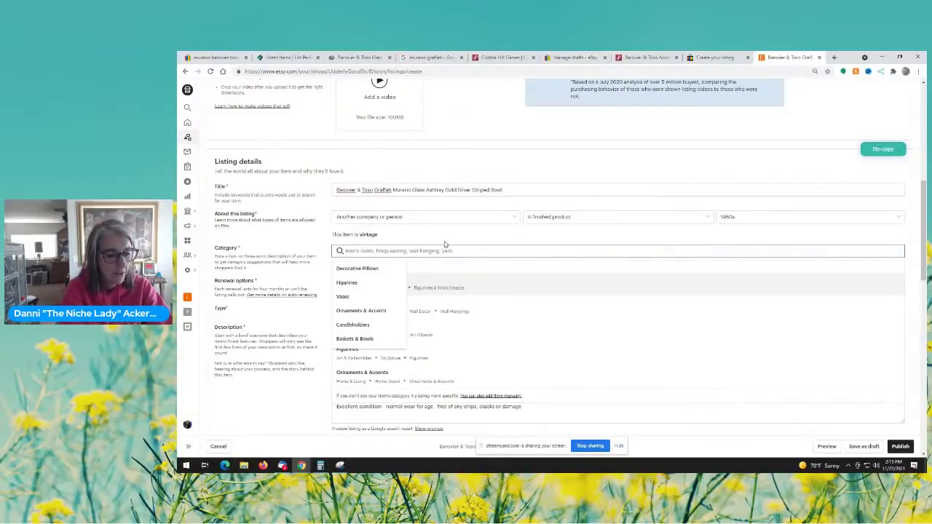
type("art glass")
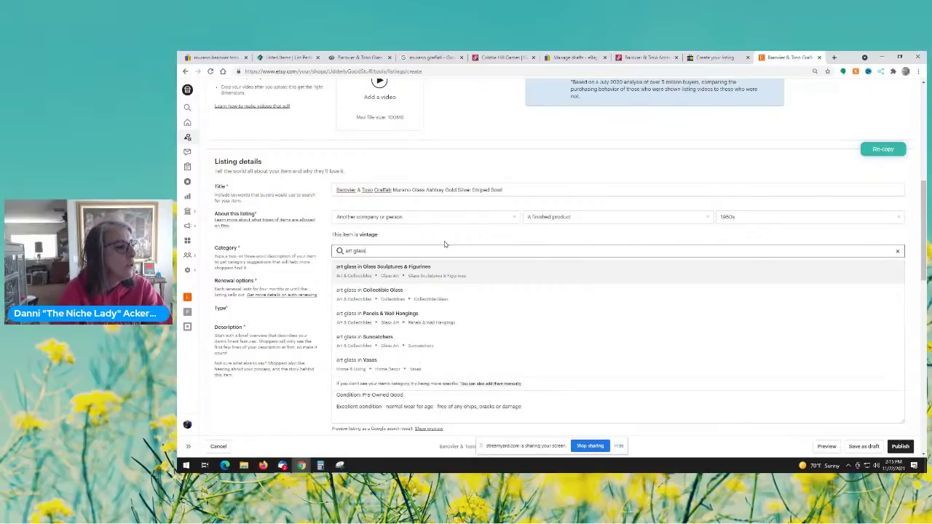
left_click(416, 294)
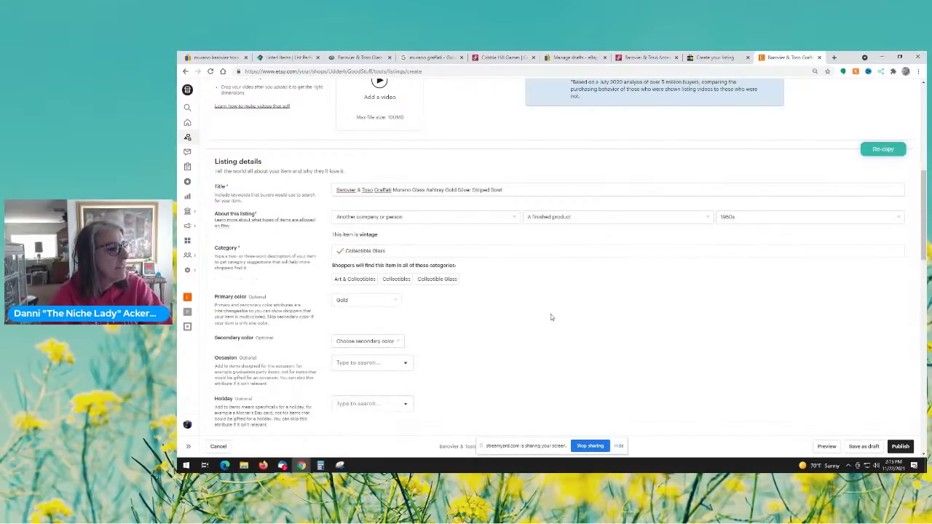
Step: Set the Etsy listing's secondary color to Silver
scroll(442, 322, "down", 2)
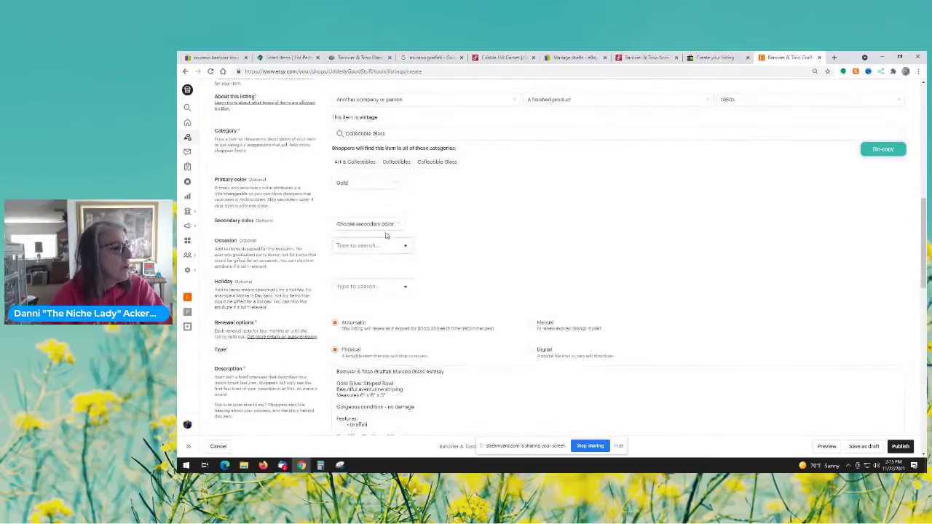
left_click(380, 225)
scroll(368, 313, "down", 2)
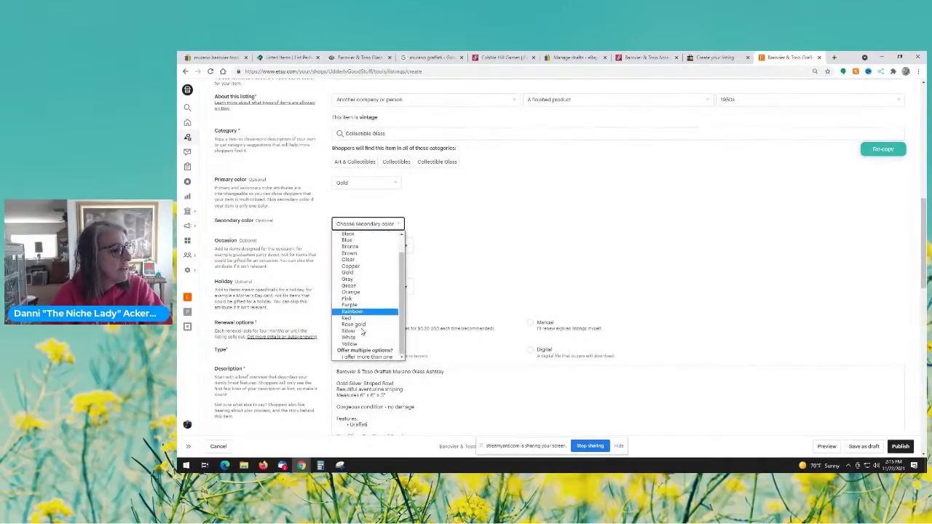
left_click(373, 330)
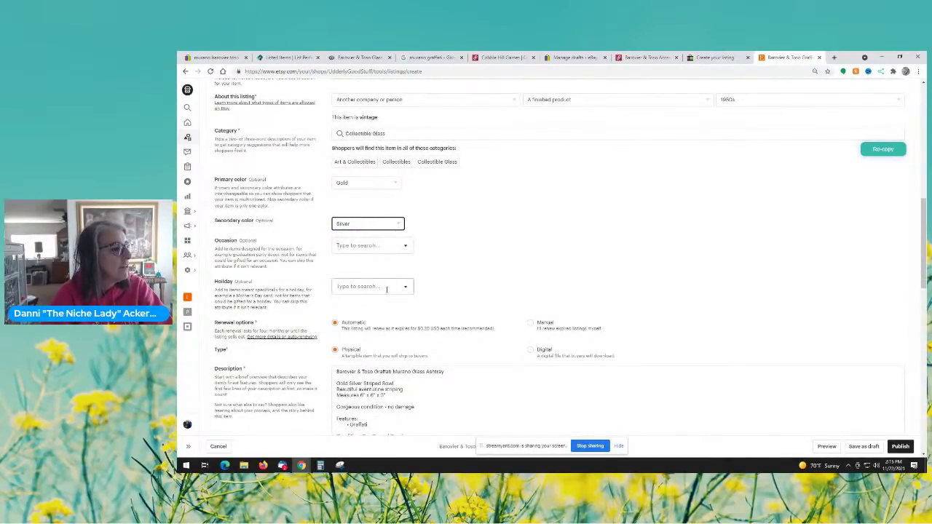
Step: Review the description, tags and pricing, and select the Calculated profile as the shipping option
scroll(391, 306, "down", 1)
scroll(437, 313, "down", 1)
scroll(484, 317, "down", 3)
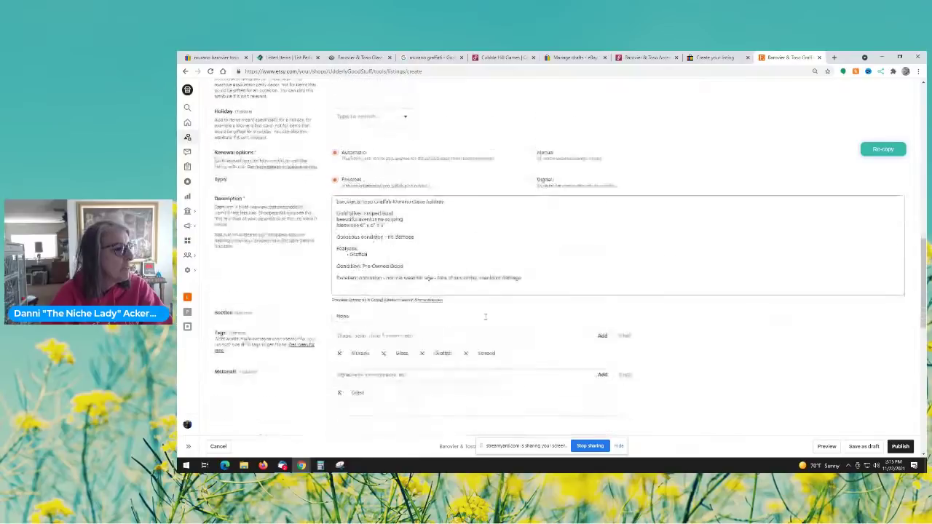
scroll(449, 336, "down", 2)
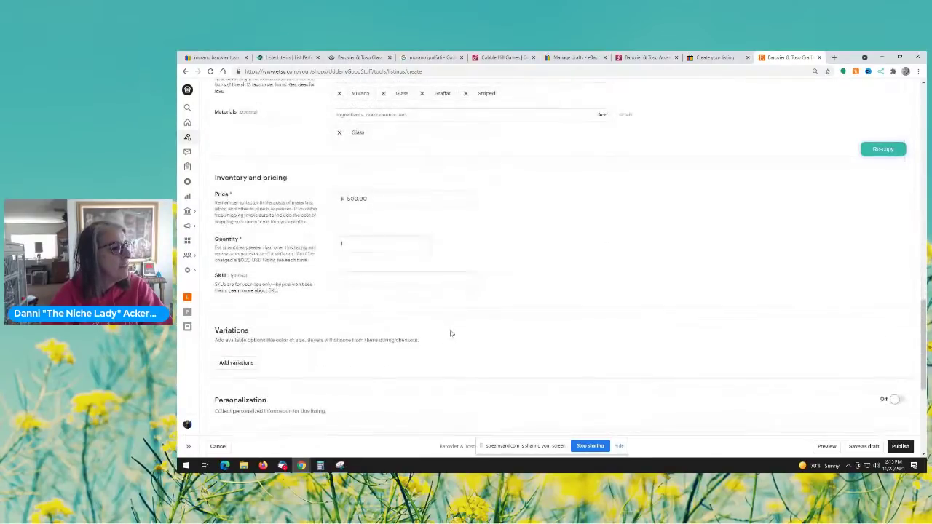
scroll(389, 254, "down", 3)
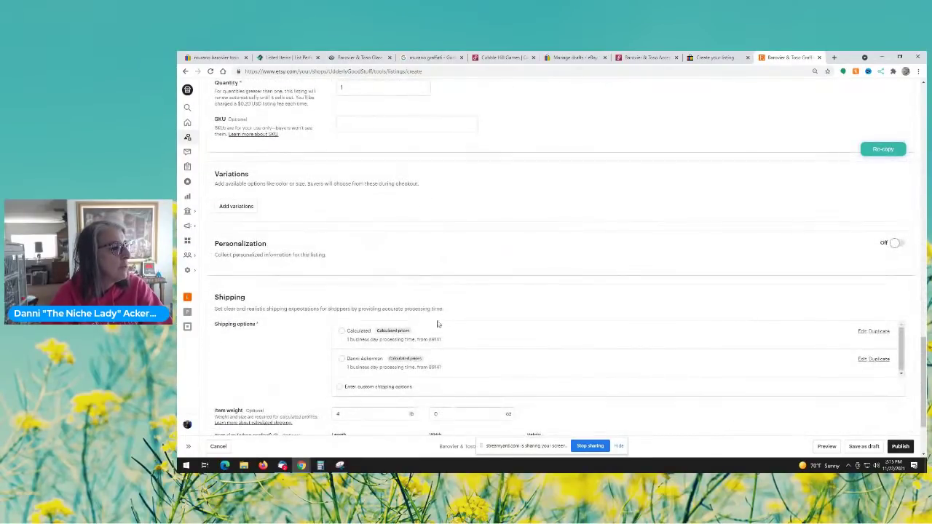
scroll(541, 357, "down", 1)
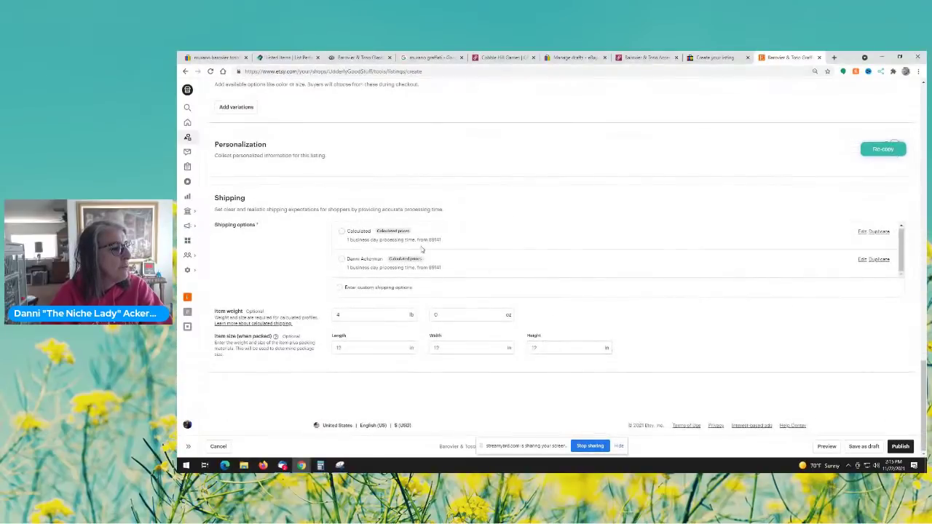
left_click(341, 231)
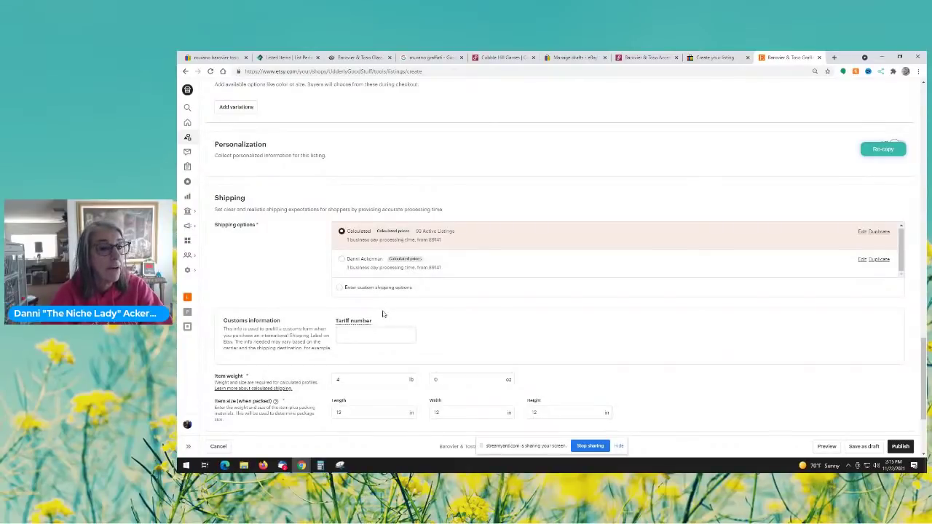
Step: Set the Calculated shipping profile's processing time to 1-2 business days and save the profile
left_click(862, 232)
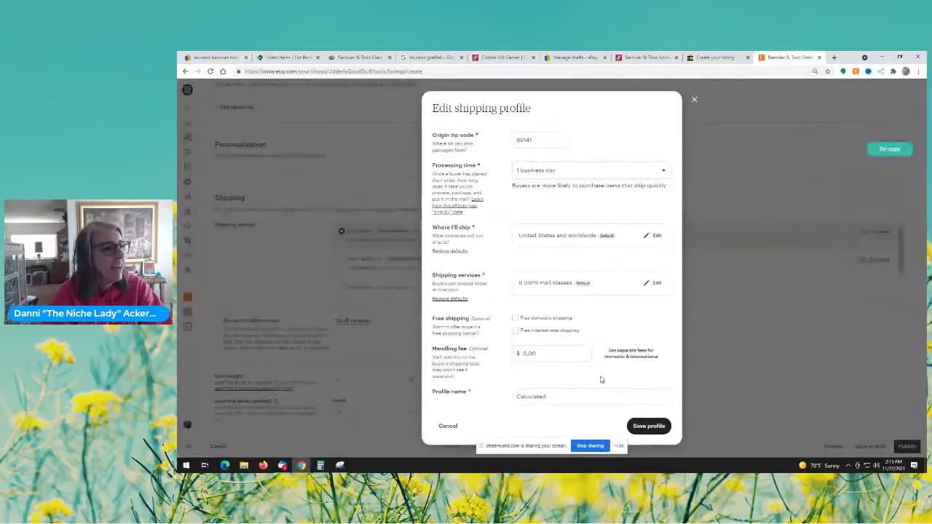
left_click(579, 173)
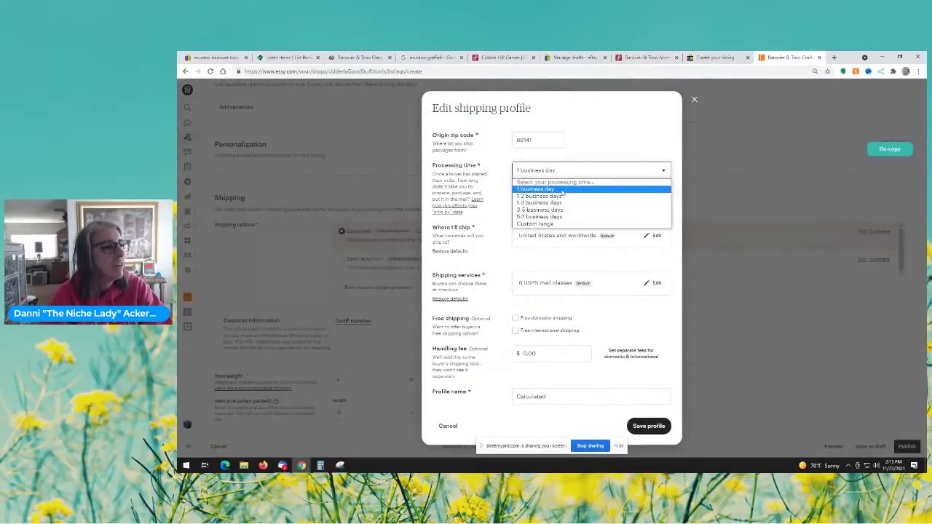
left_click(558, 199)
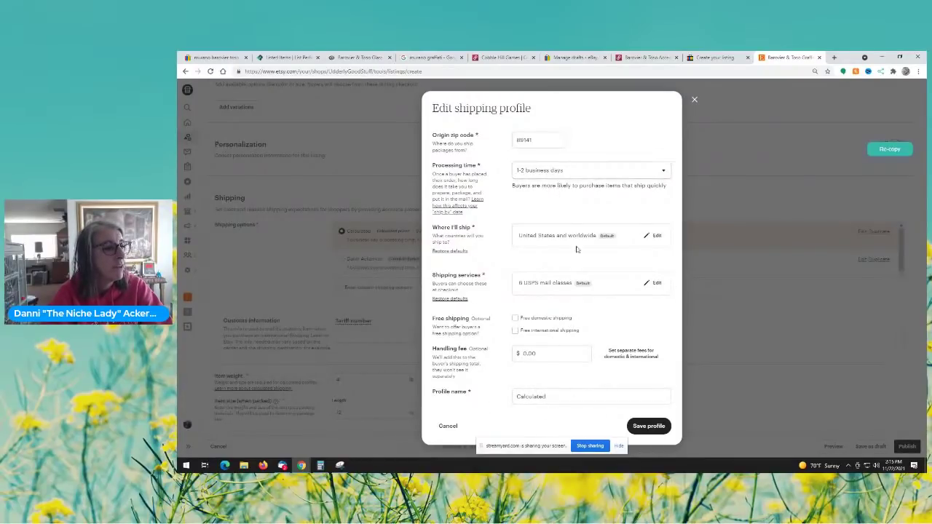
left_click(650, 426)
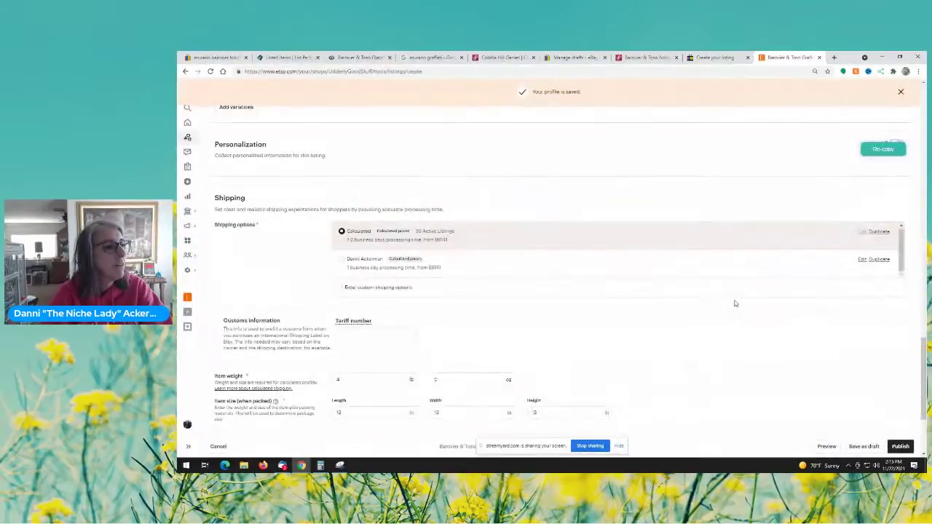
Step: Check the draft's shipping preview and photos, publish the listing on Etsy, and accept the listing fee
scroll(549, 297, "down", 2)
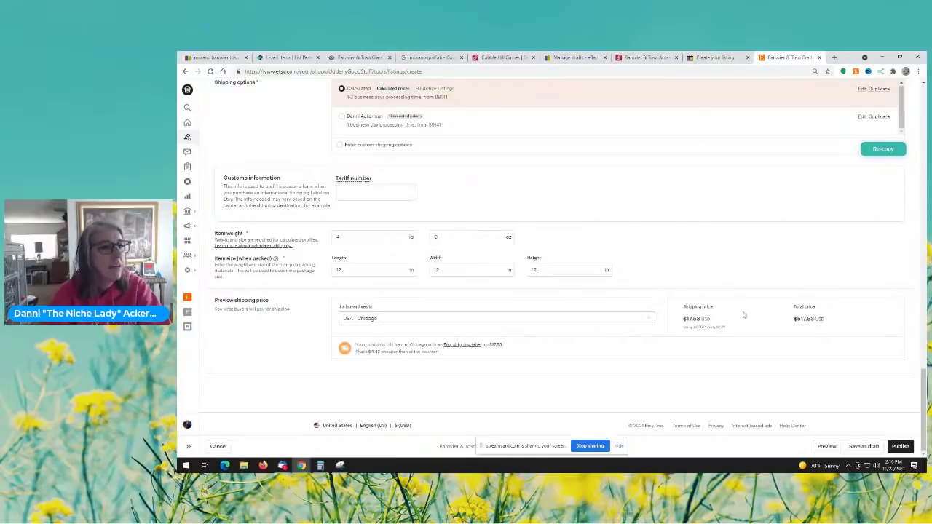
scroll(764, 256, "up", 3)
scroll(862, 266, "up", 6)
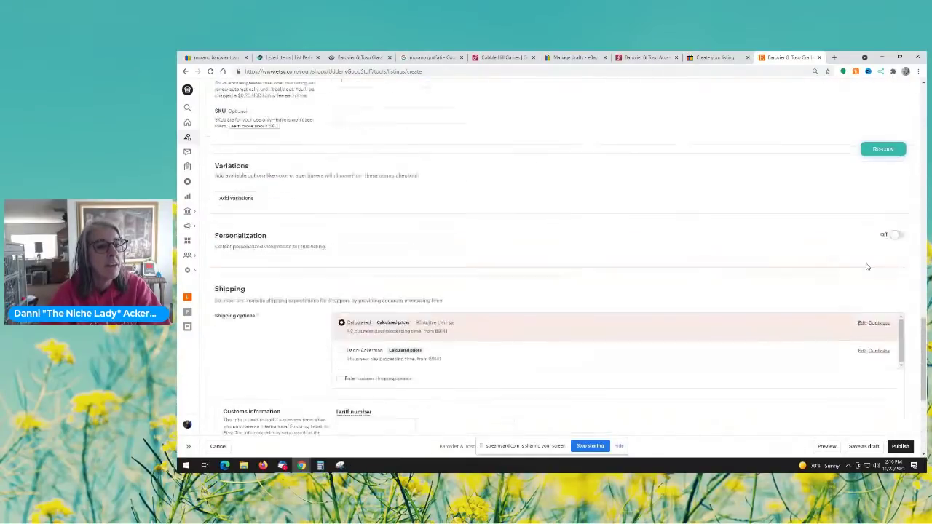
scroll(847, 284, "up", 10)
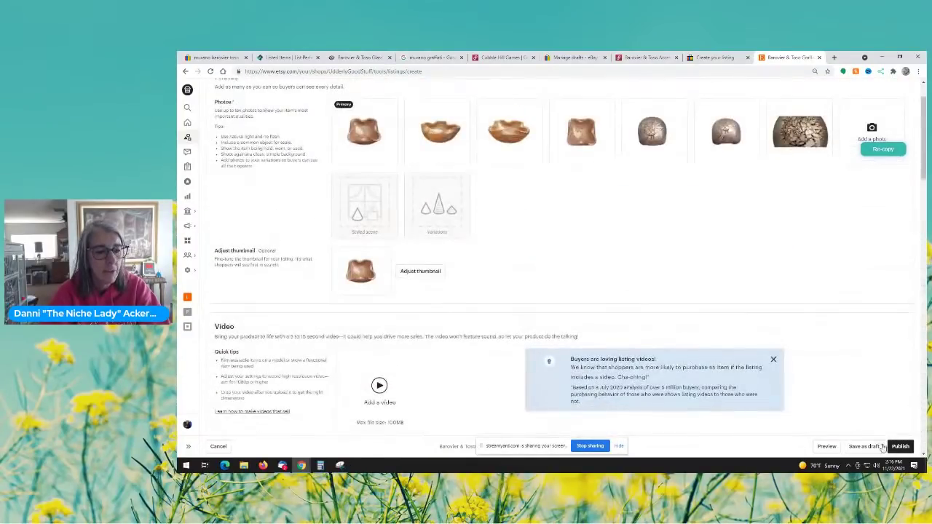
left_click(900, 446)
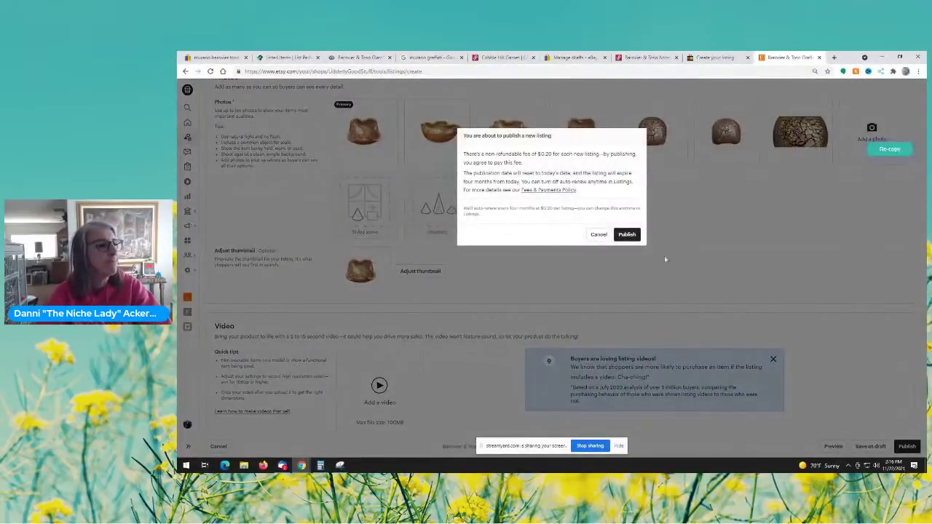
left_click(632, 238)
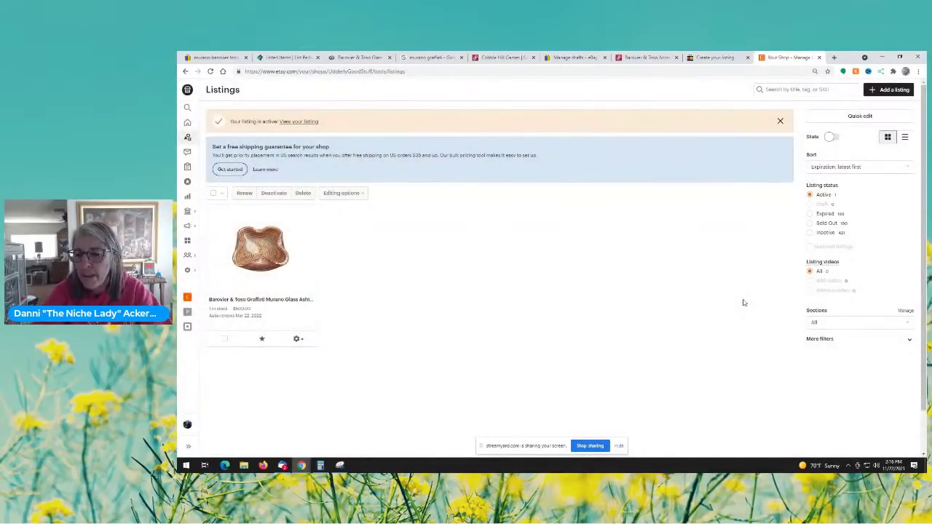
Step: Return to List Perfectly and open the Barovier & Toso bowl's product page to check its marketplace item numbers
left_click(290, 57)
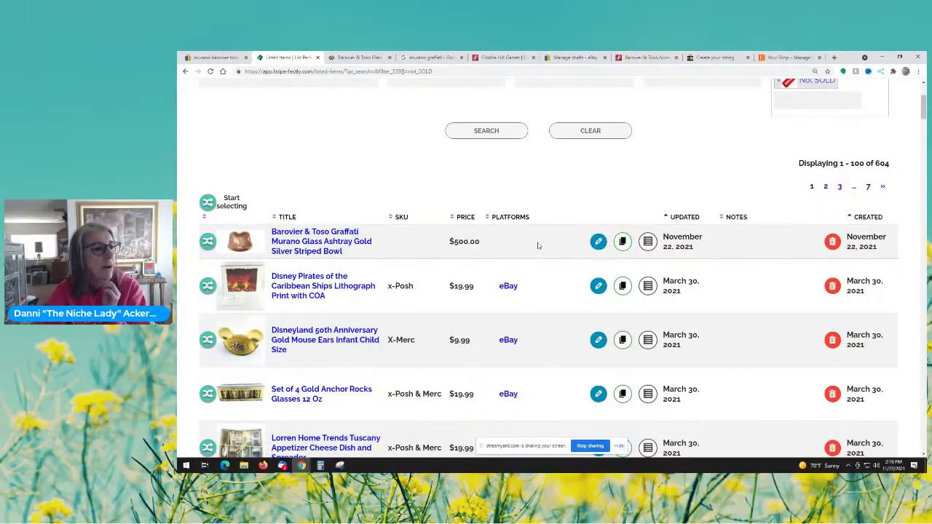
left_click(322, 242)
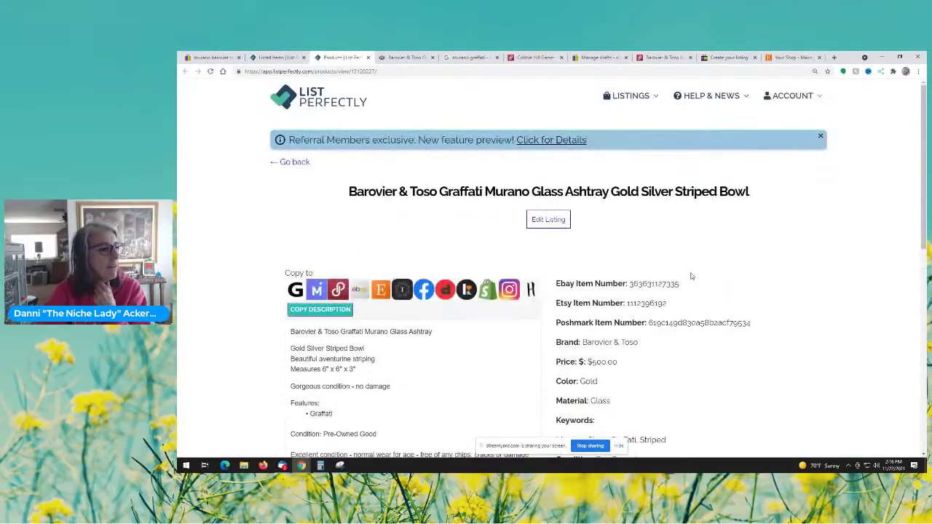
Step: Check the bowl's shipping details and photos, and open the Inventory and Sales section in the listing's edit form
scroll(735, 283, "down", 7)
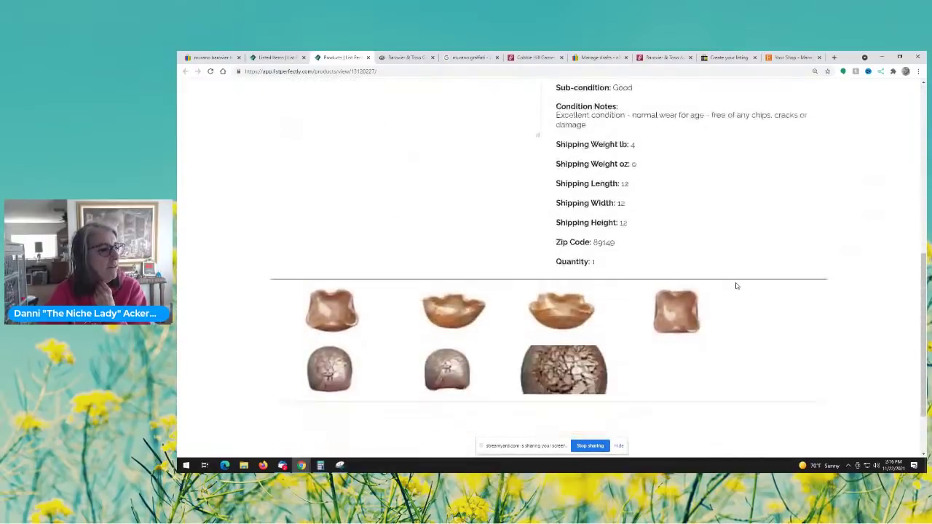
scroll(730, 327, "up", 8)
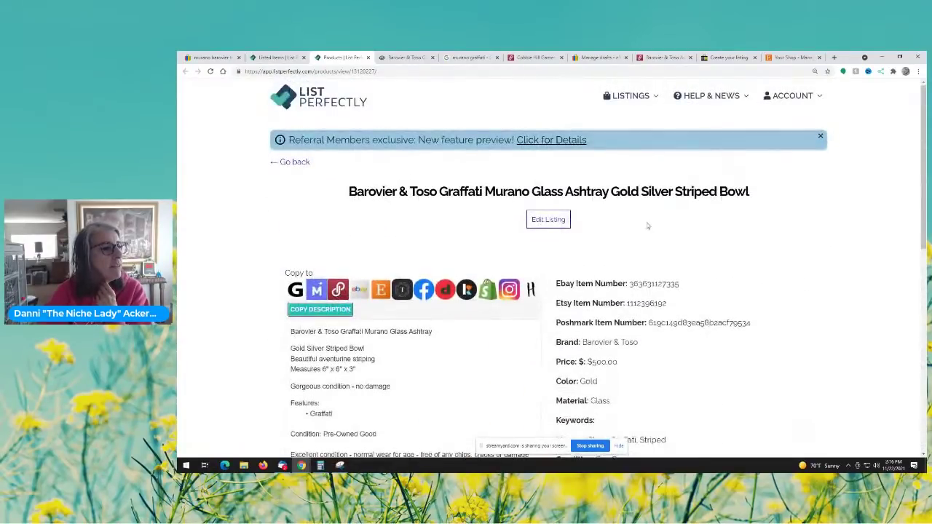
left_click(548, 222)
scroll(375, 334, "down", 5)
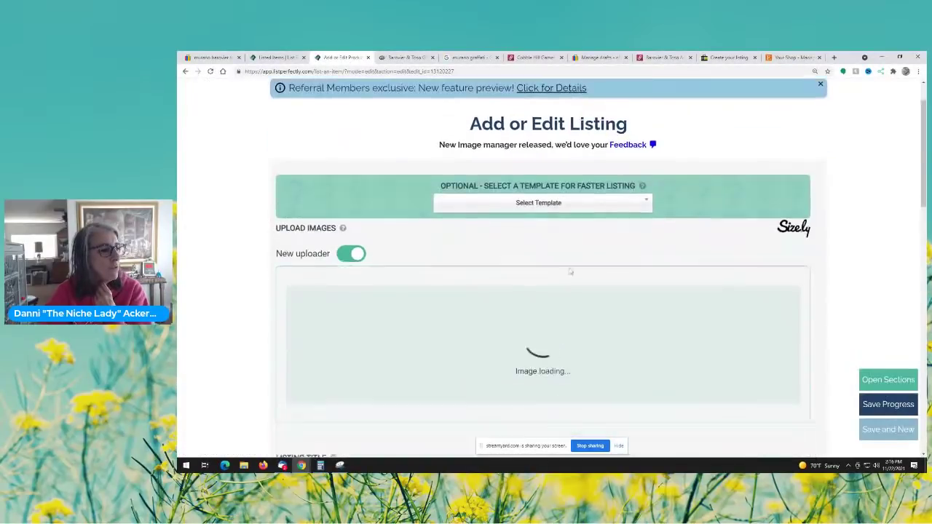
scroll(374, 334, "down", 3)
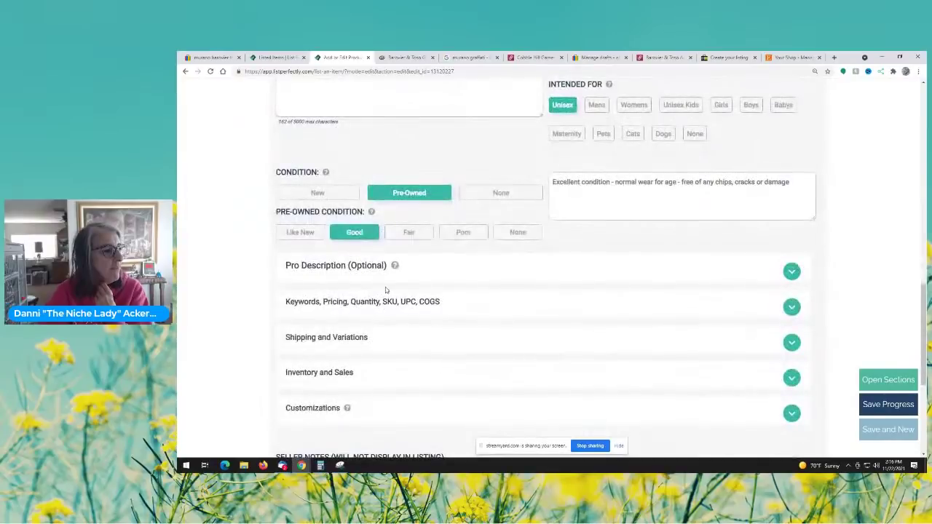
scroll(385, 292, "down", 1)
scroll(388, 290, "down", 1)
left_click(354, 223)
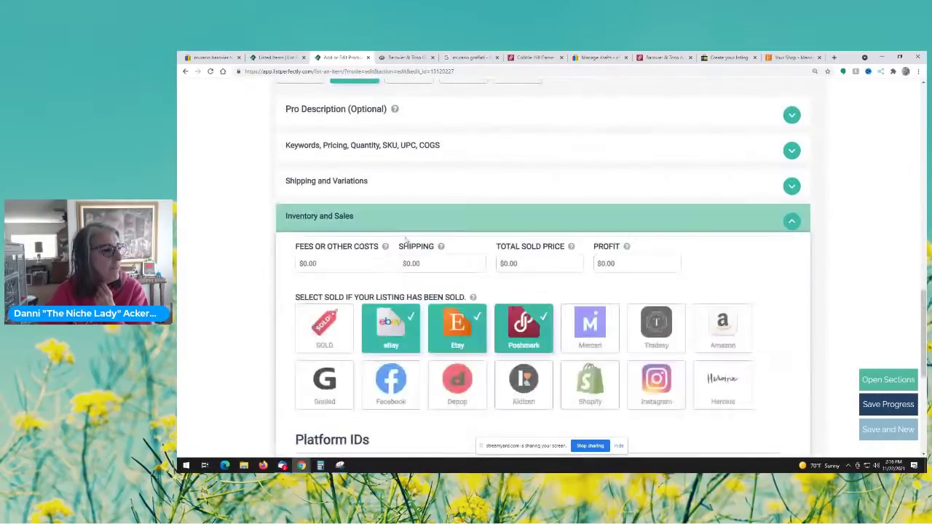
Step: Examine the marked marketplaces and the Platform IDs of the bowl listing, and return to its product page
scroll(604, 327, "down", 2)
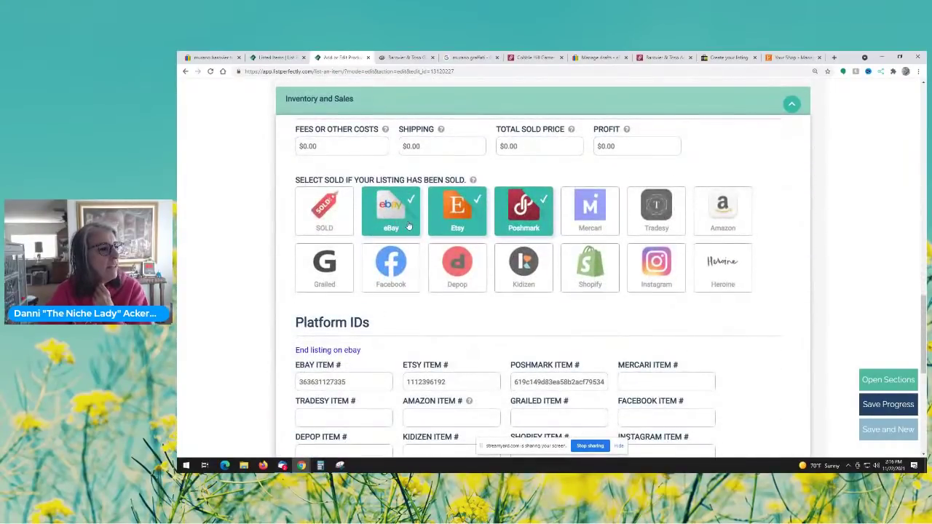
scroll(666, 313, "down", 2)
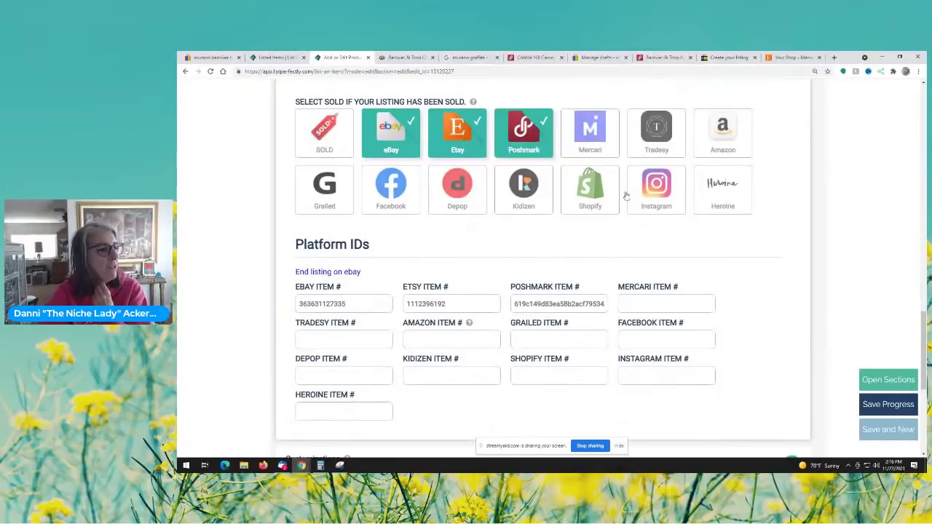
scroll(670, 271, "up", 2)
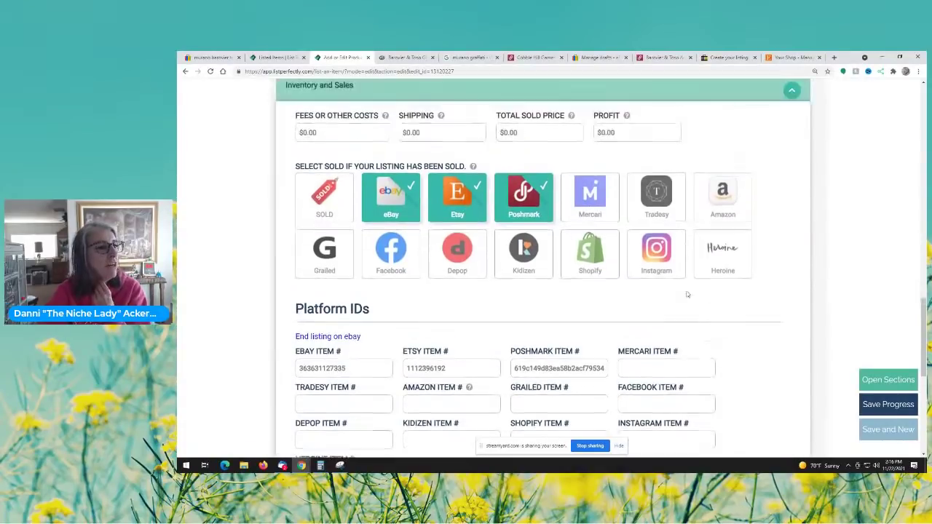
scroll(559, 328, "down", 5)
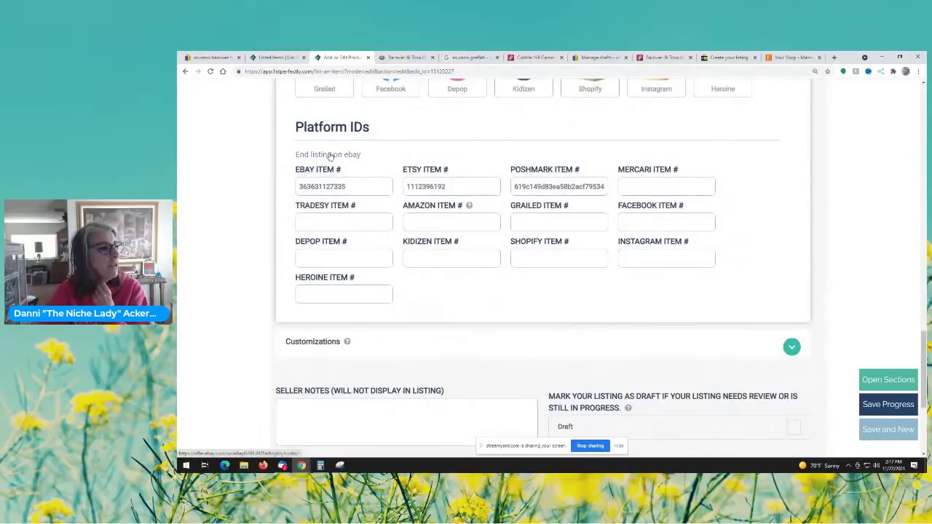
scroll(536, 271, "up", 2)
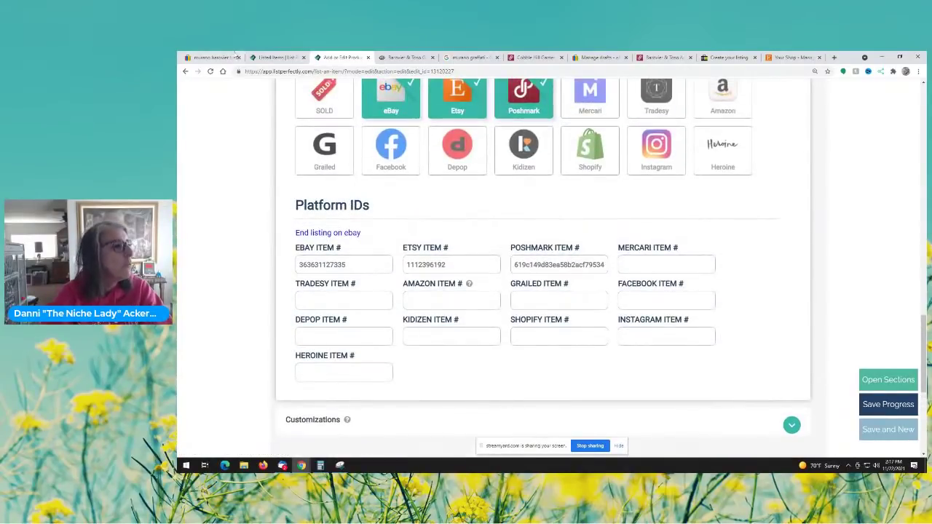
left_click(186, 72)
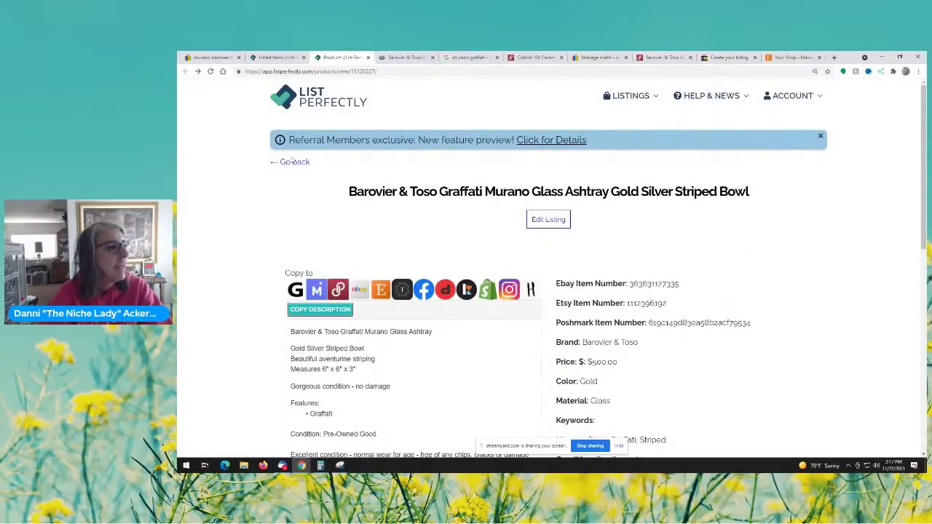
Step: In the listed items, view the Barovier & Toso bowl's marketplace options for ending the listing and marking it sold, and close them
key("ctrl+shift+Tab")
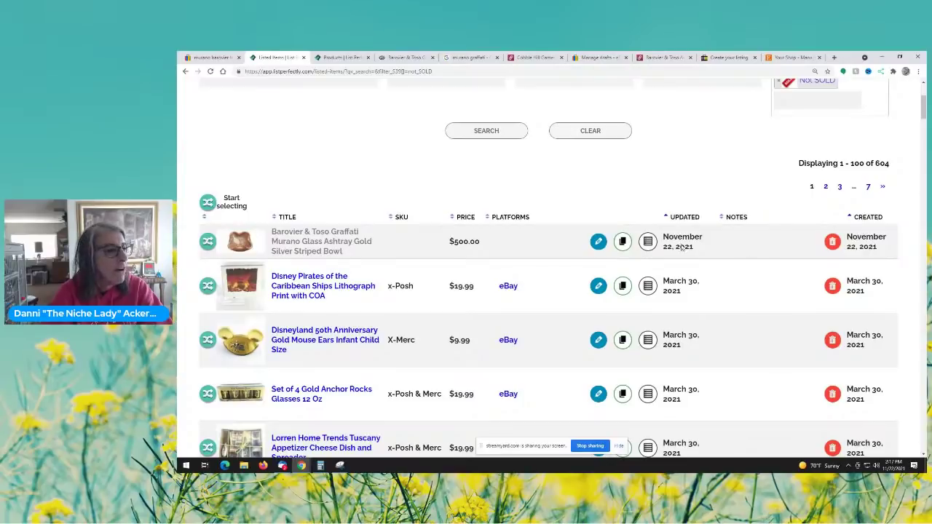
scroll(546, 252, "up", 3)
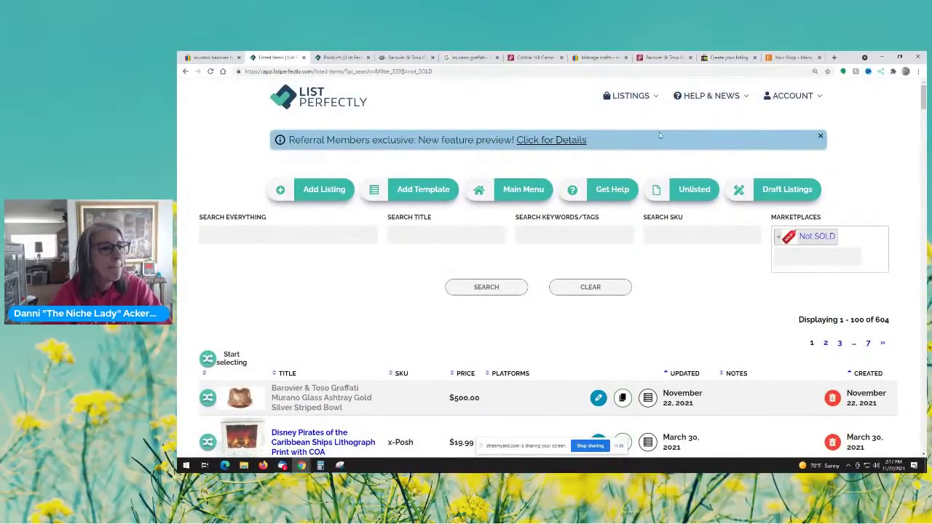
left_click(630, 99)
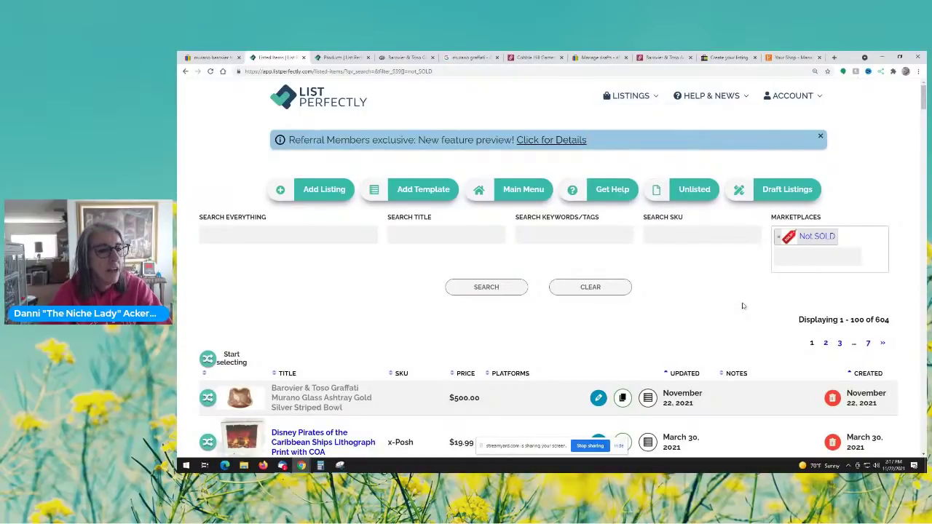
scroll(738, 306, "down", 3)
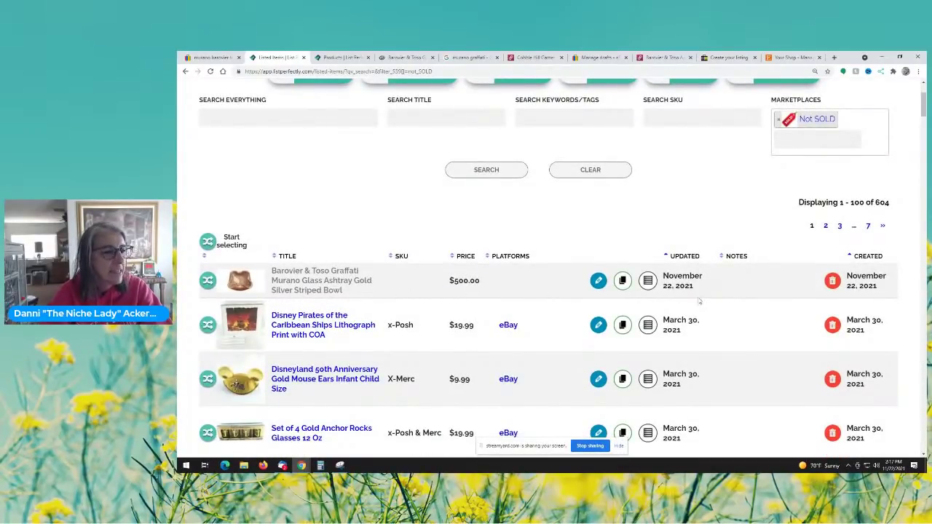
left_click(208, 281)
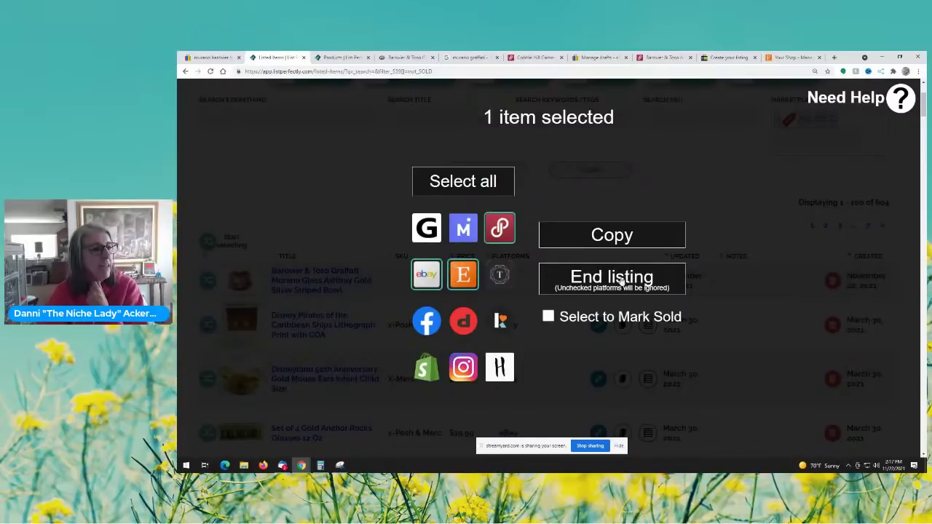
left_click(746, 359)
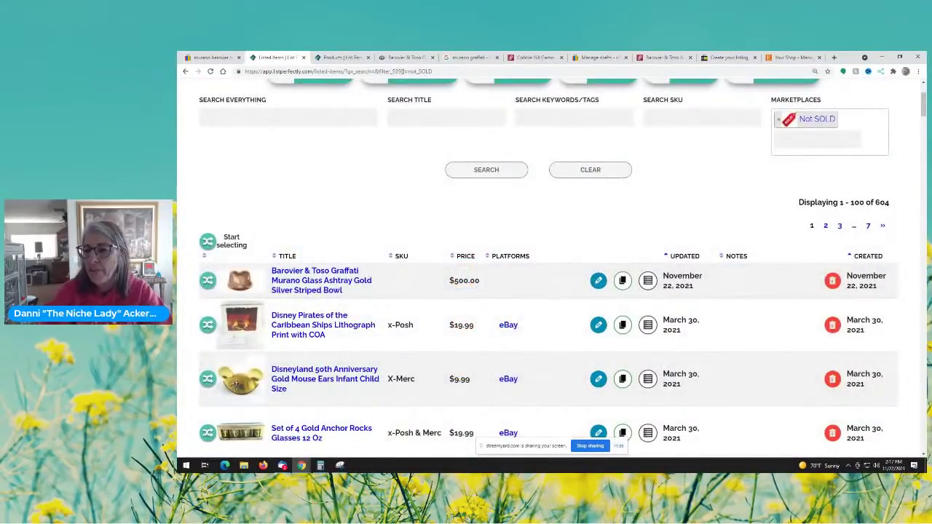